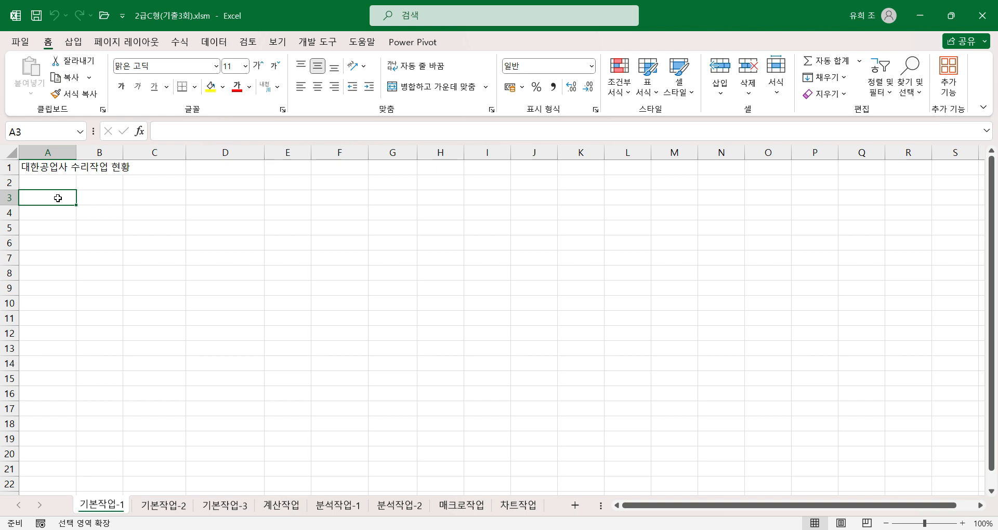
left_click_drag(58, 198, 387, 304)
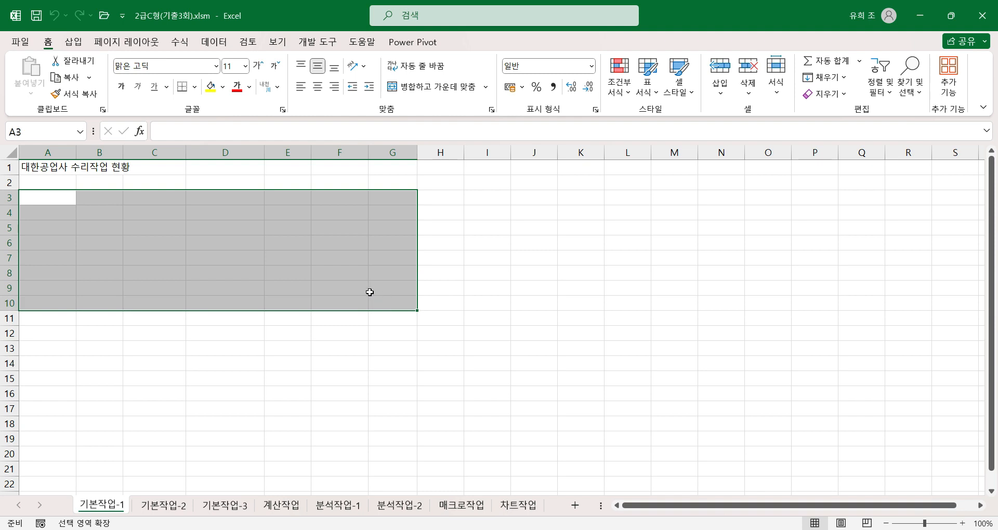
On the 기본작업-2 sheet, merge and center the title across A1:H1 and apply the 제목 1 cell style.
left_click(164, 513)
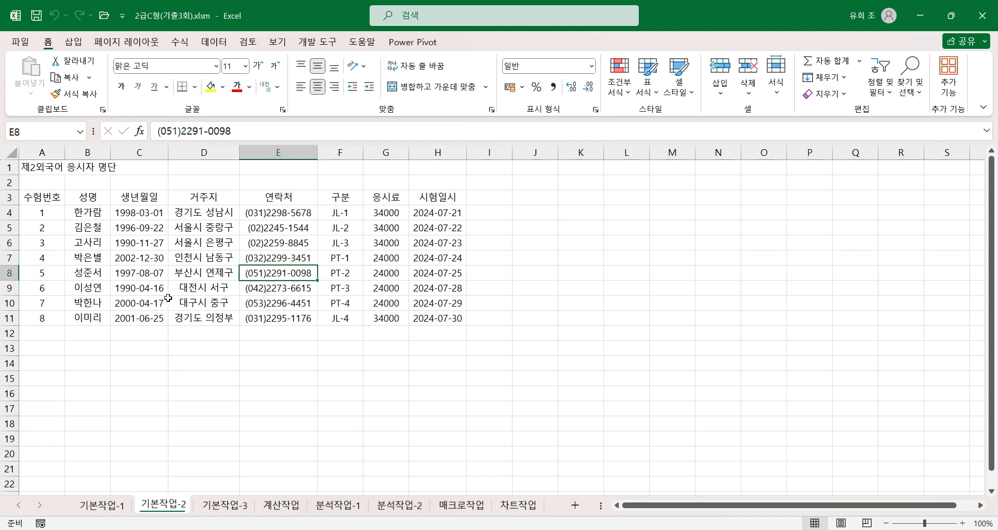
left_click_drag(44, 164, 432, 164)
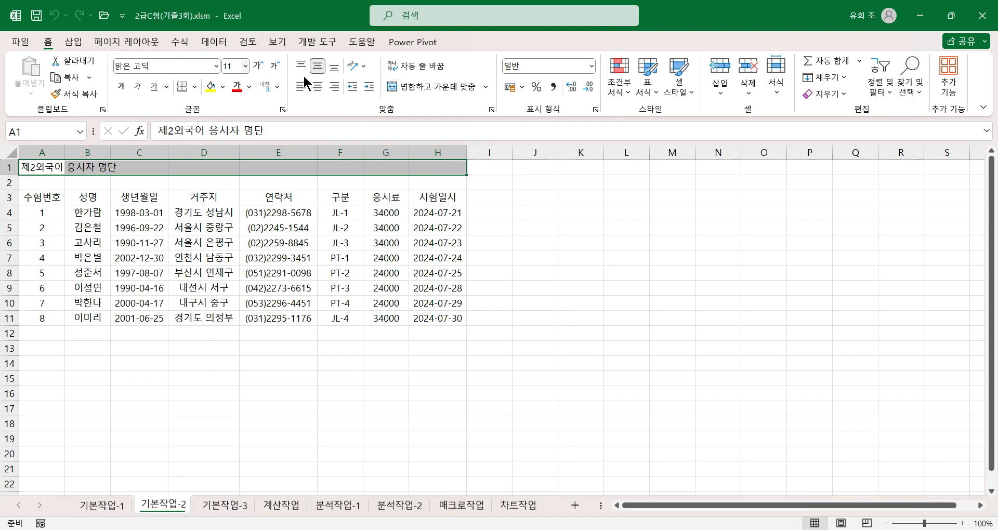
left_click(431, 86)
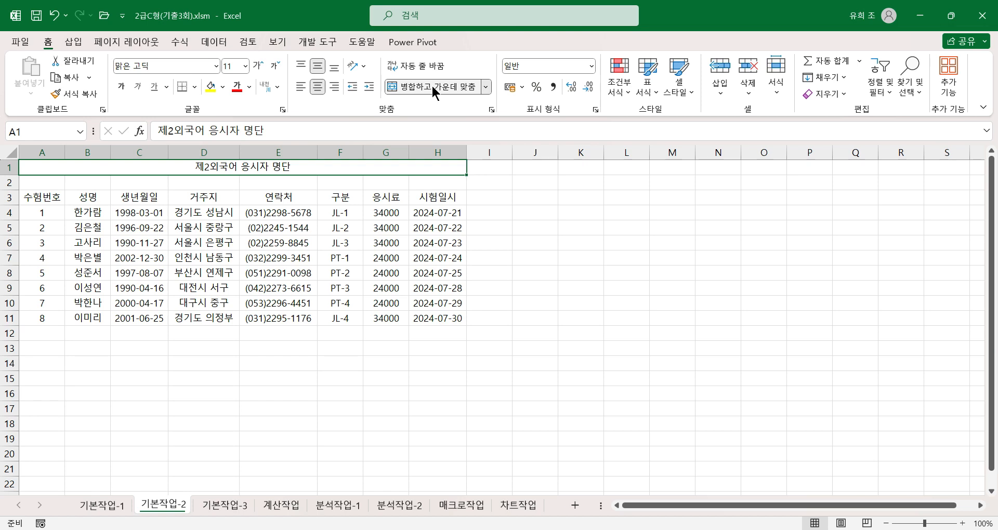
left_click(688, 91)
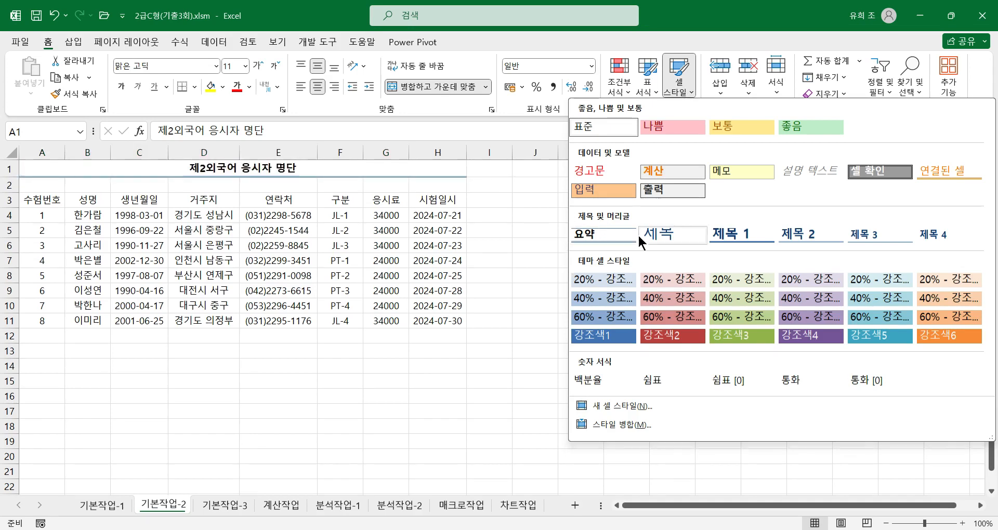
left_click(729, 234)
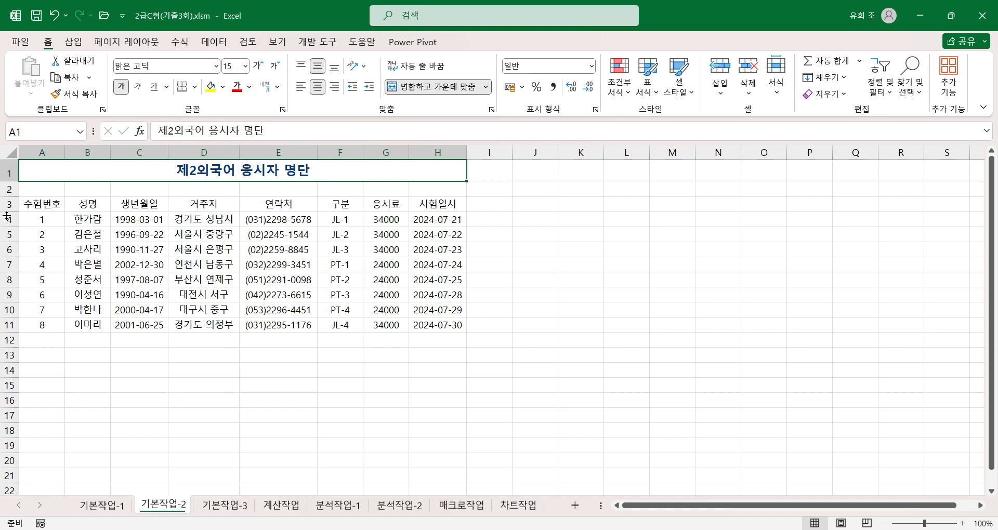
Format the header cells A3:H3 with the HY견고딕 font, size 12 and the standard orange fill color.
left_click(42, 203)
left_click_drag(42, 203, 429, 203)
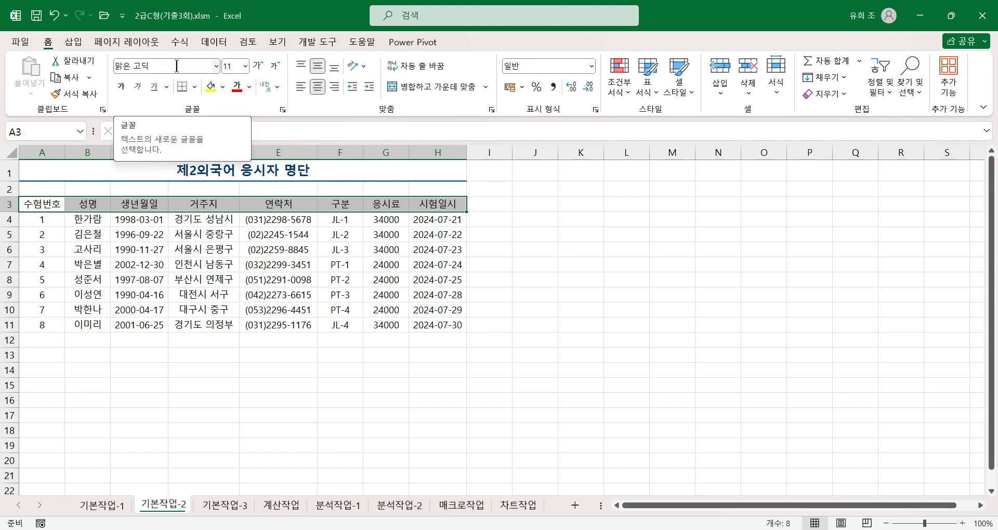
left_click(215, 65)
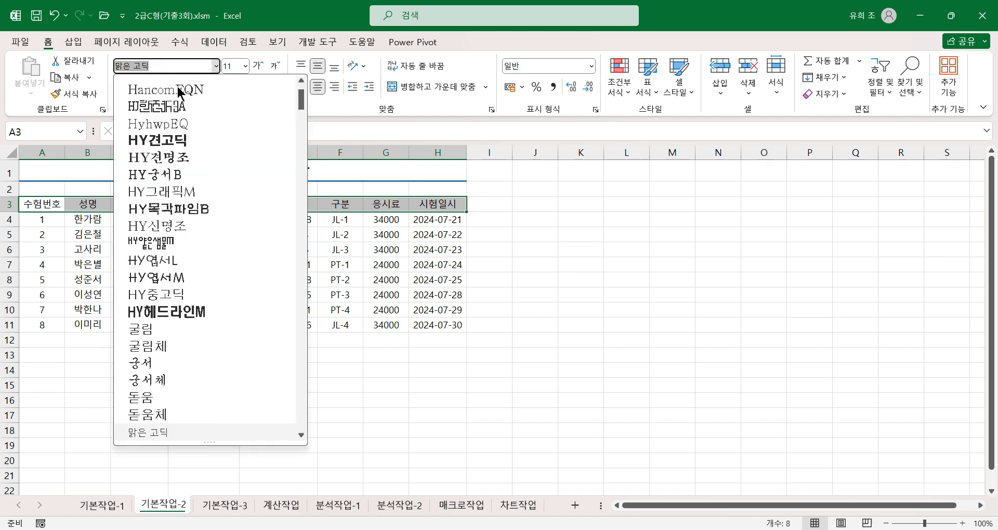
left_click(163, 145)
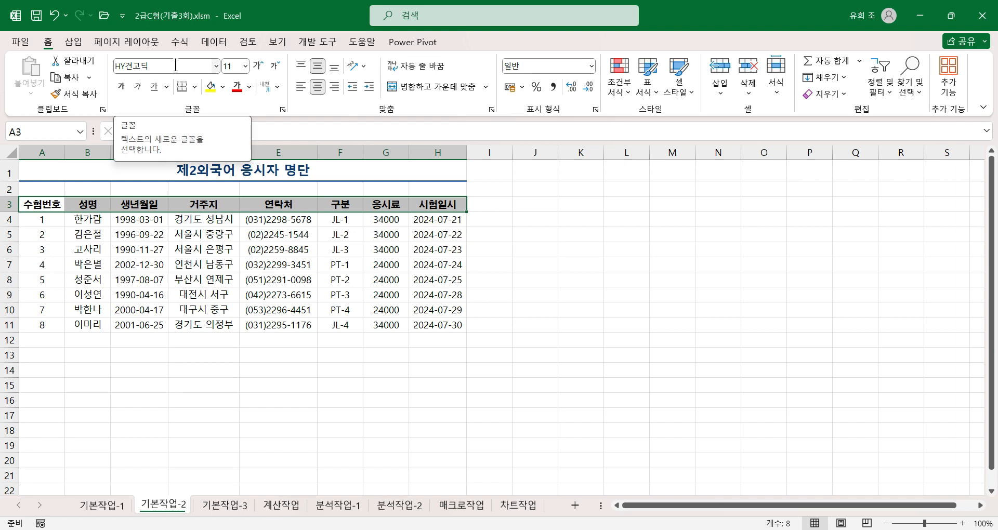
left_click(245, 66)
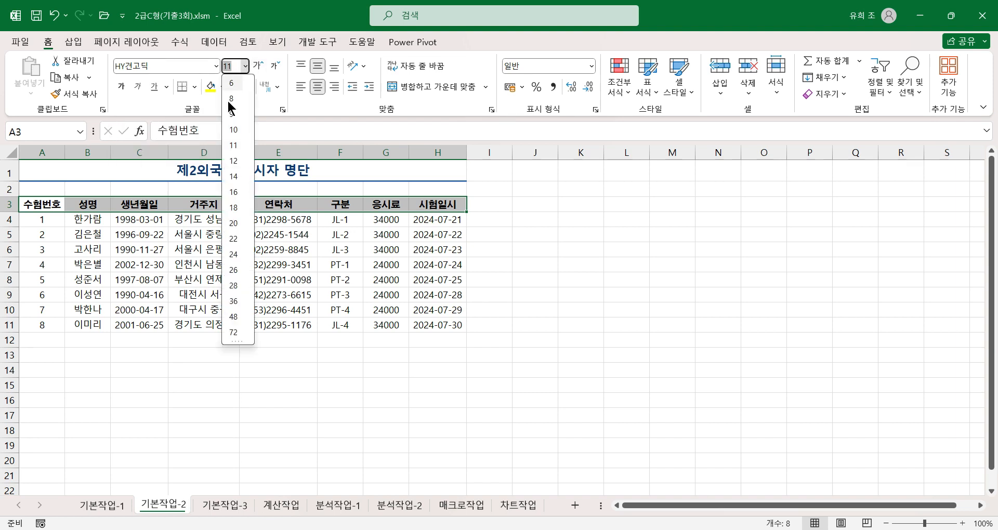
left_click(235, 162)
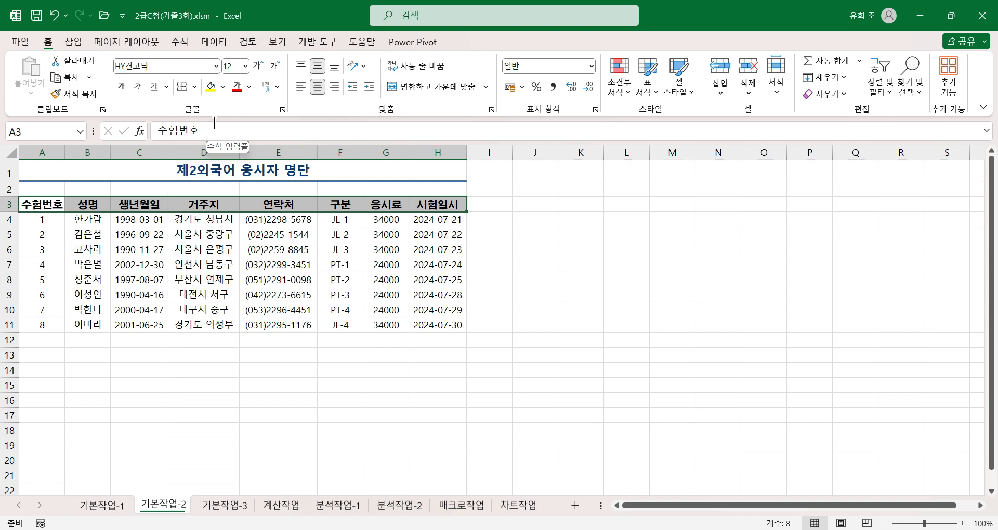
left_click(223, 87)
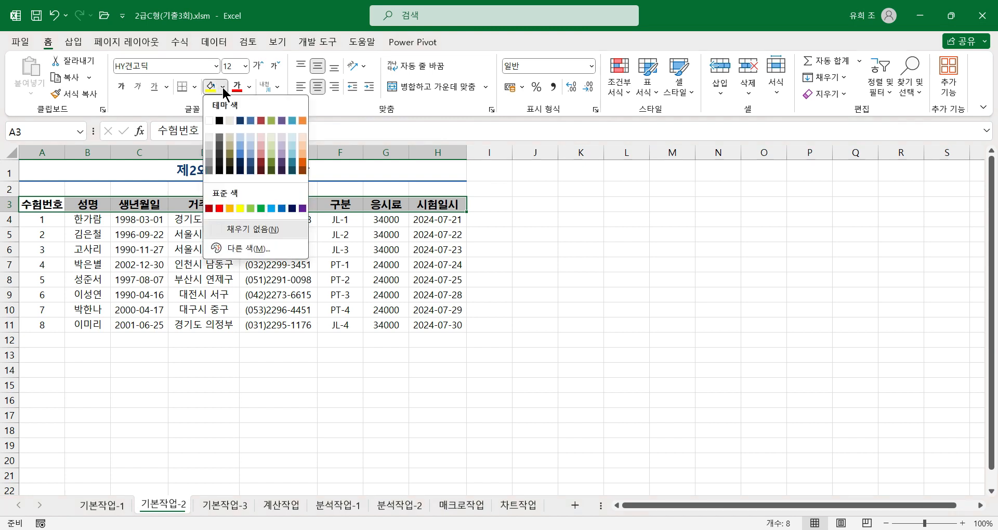
left_click(230, 209)
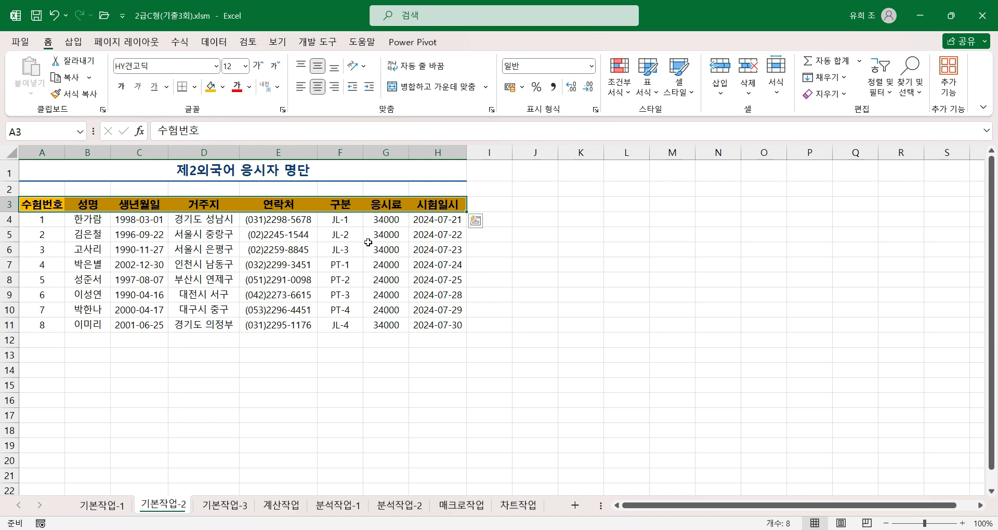
Format the 응시료 values in G4:G11 as 숫자 with the thousands separator.
left_click_drag(382, 221, 383, 321)
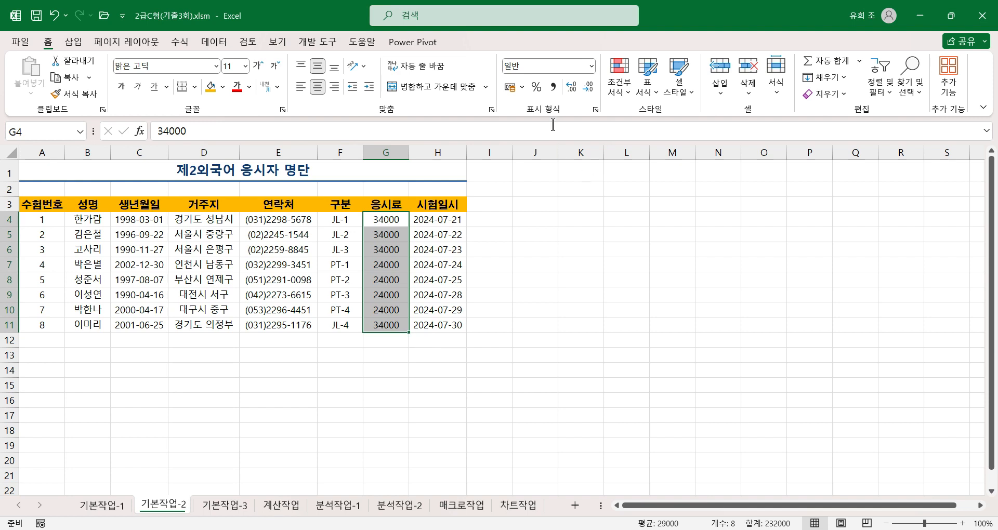
left_click(595, 109)
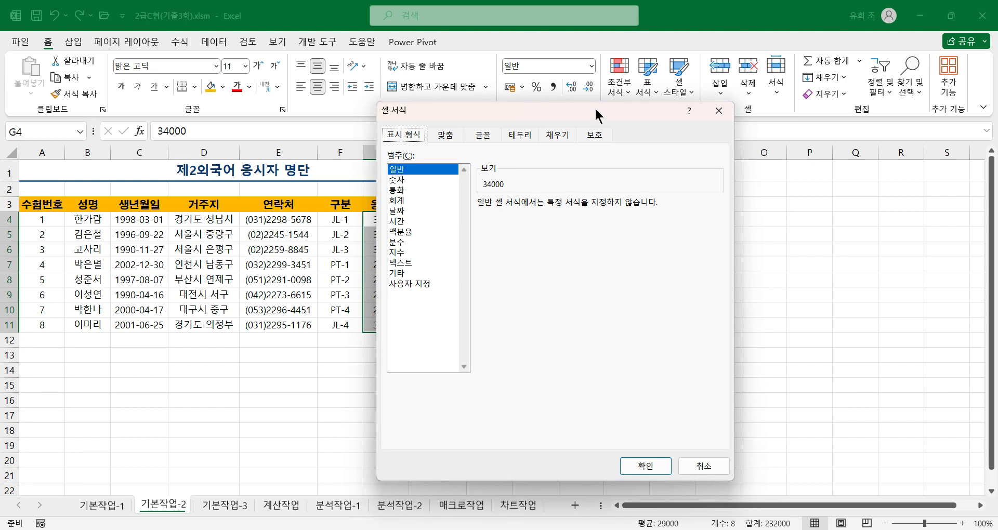
left_click(397, 179)
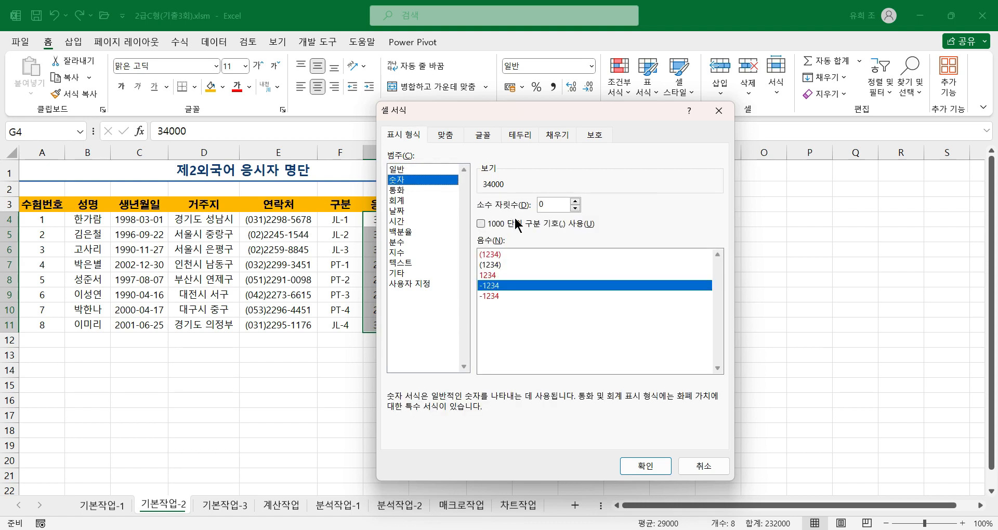
left_click(481, 224)
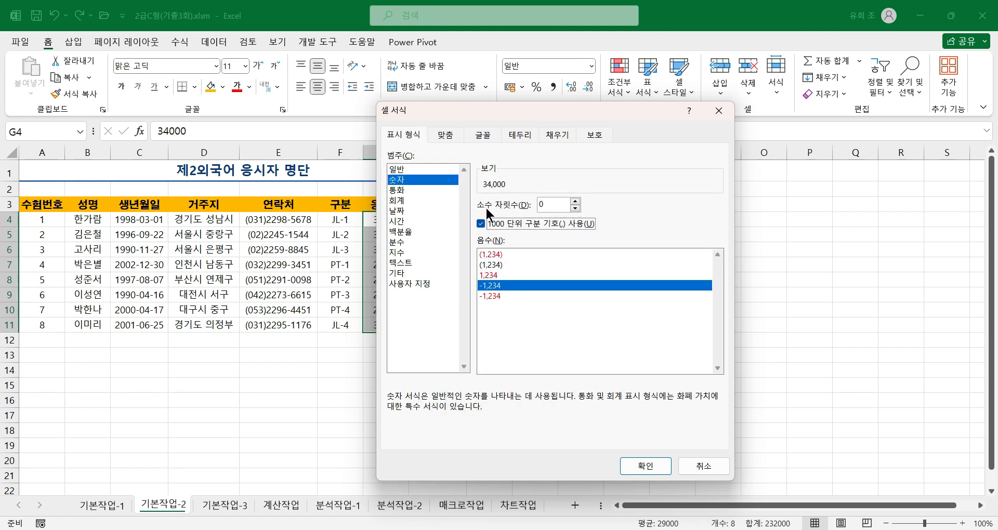
left_click(634, 466)
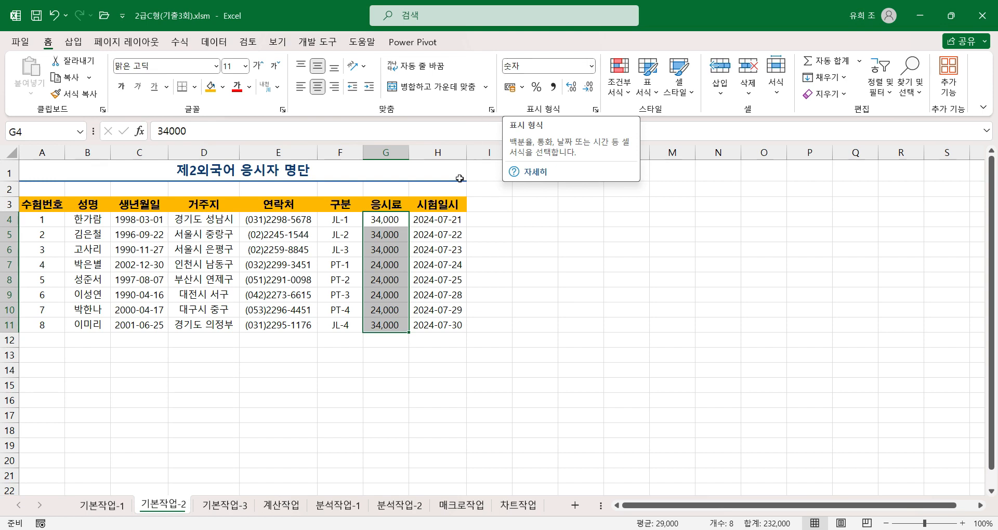
Format the 시험일시 dates in H4:H11 with the long date format *2012년 3월 14일 수요일.
left_click(435, 223)
left_click_drag(433, 237, 423, 319)
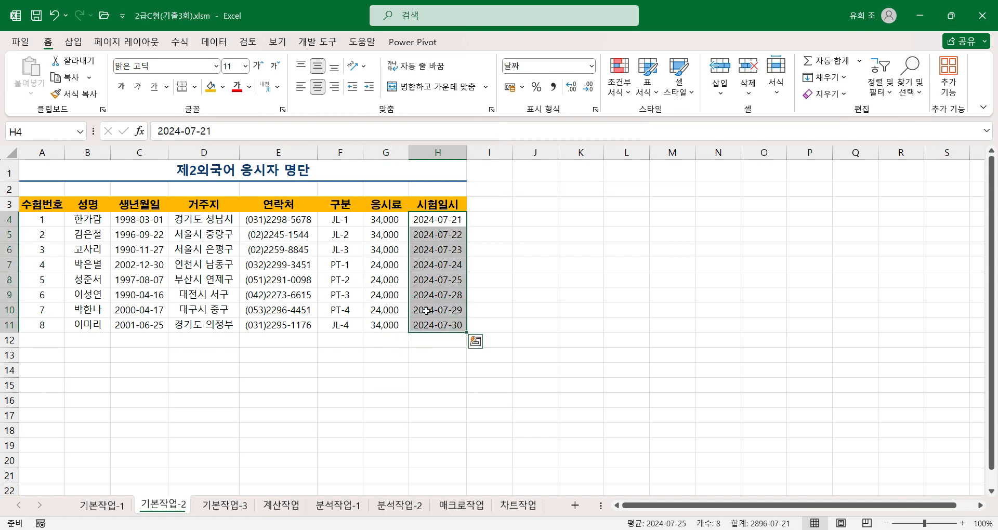
left_click(595, 110)
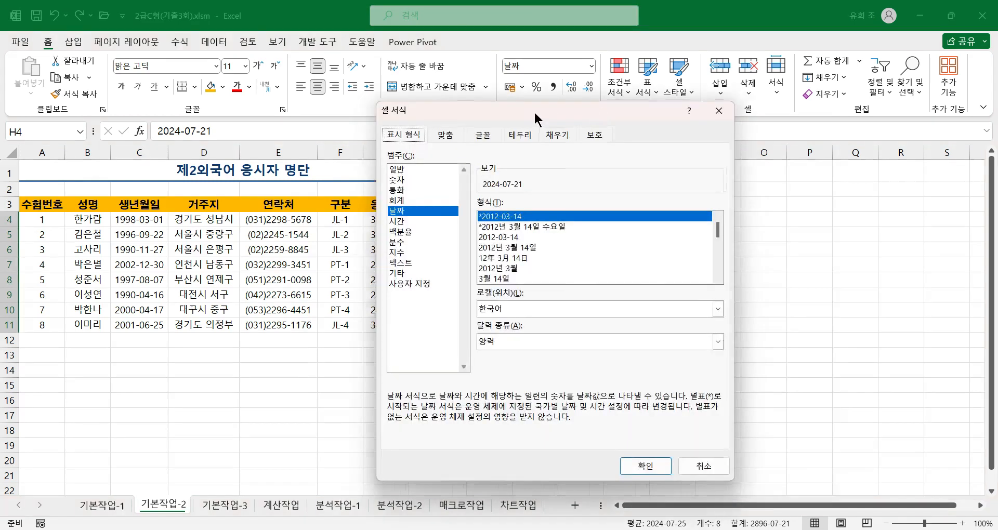
left_click_drag(533, 111, 631, 102)
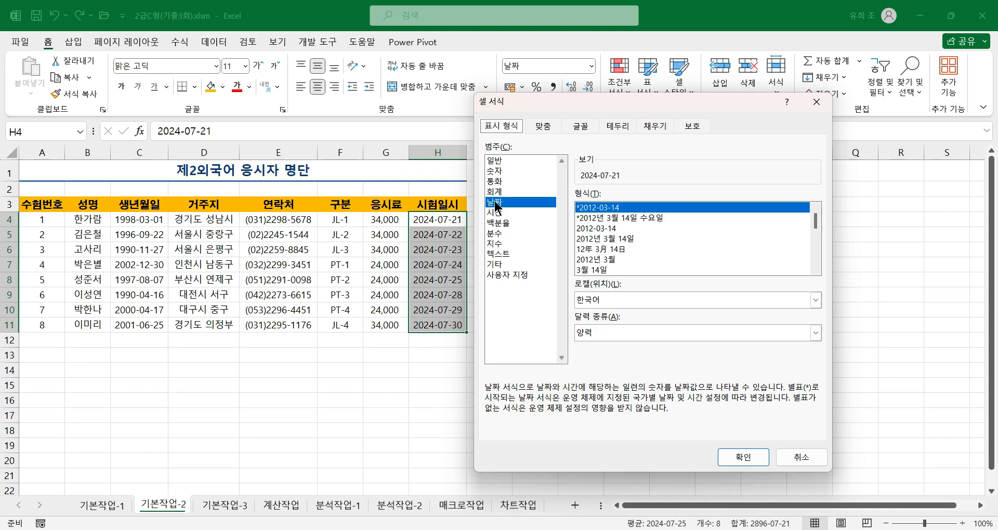
left_click(611, 218)
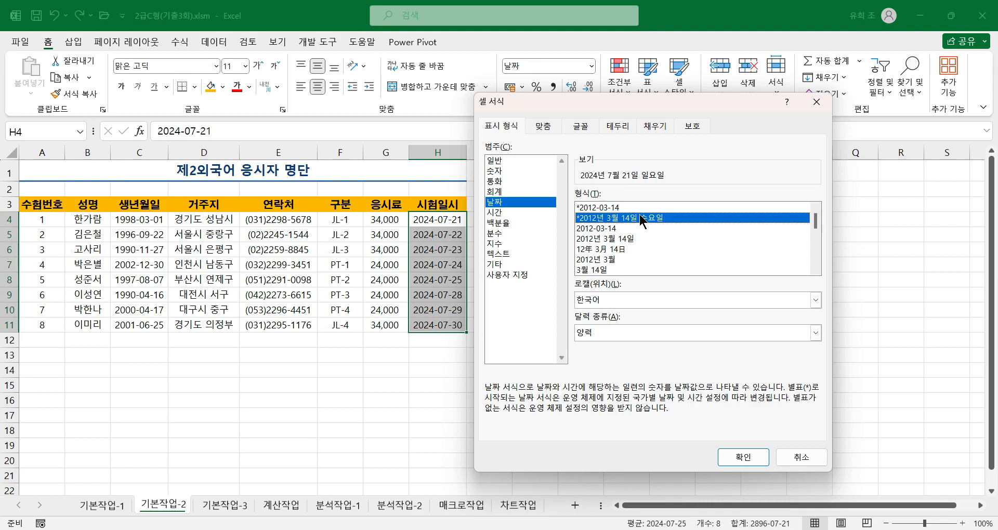
left_click(742, 455)
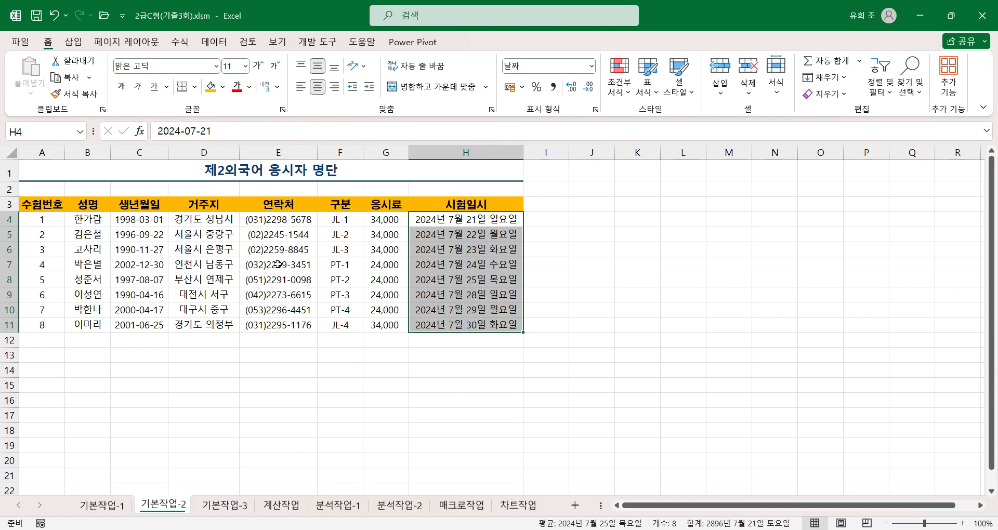
Create a range name for E4:E11 from the 첫 행 of E3:E11, using the 연락처 header, and select E4:E11 to check it.
left_click(283, 220)
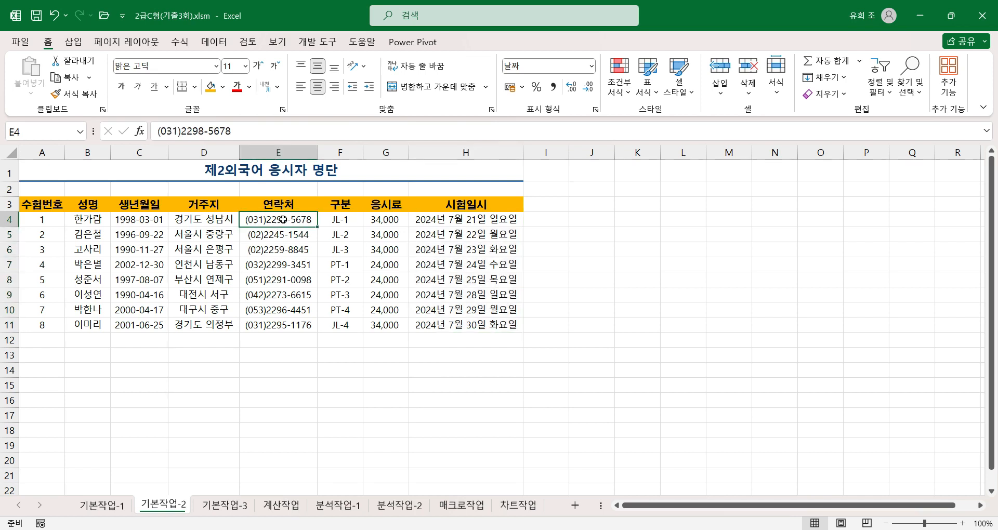
left_click_drag(283, 219, 286, 324)
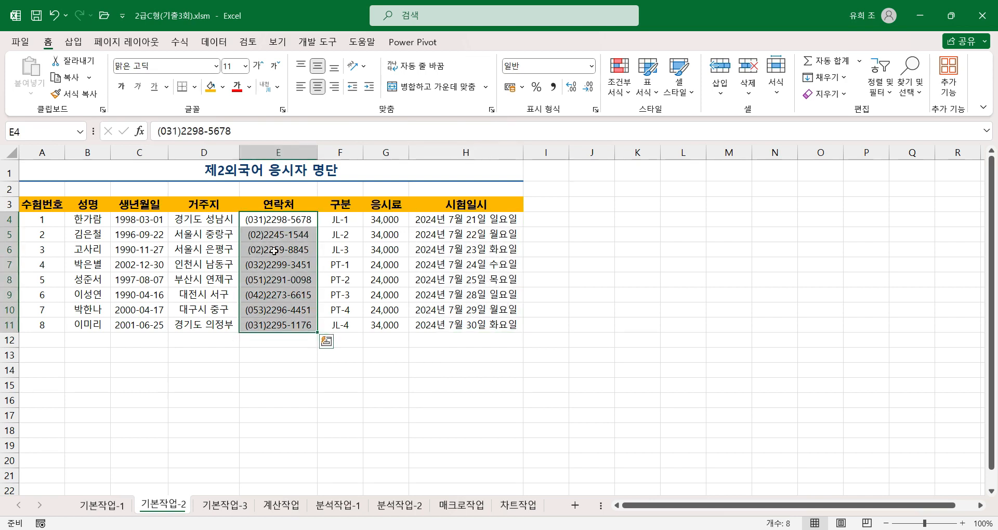
left_click(298, 206)
left_click_drag(299, 204, 281, 319)
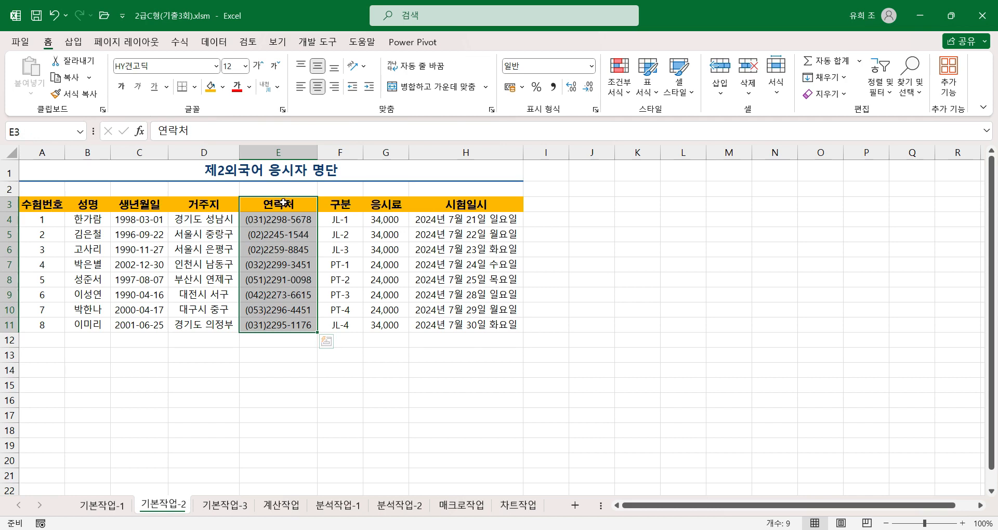
left_click(184, 42)
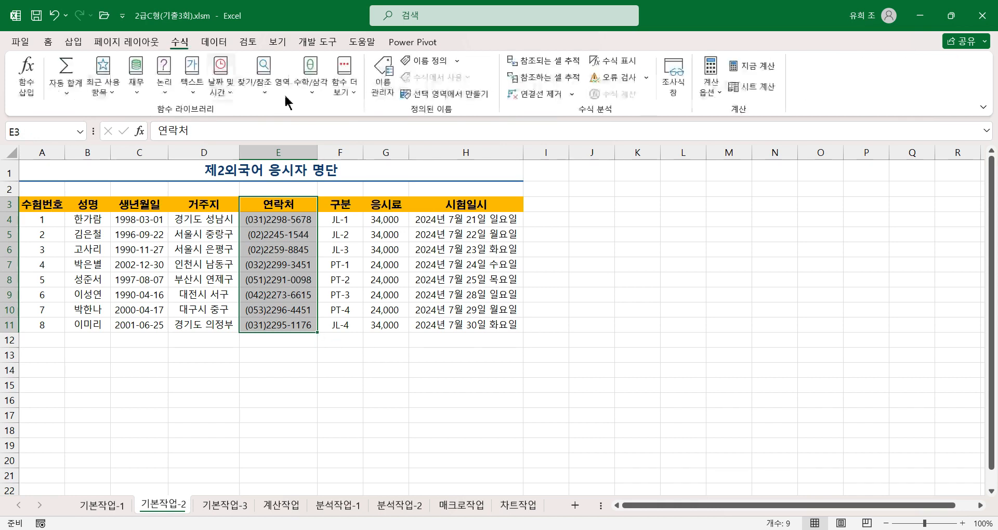
left_click(435, 97)
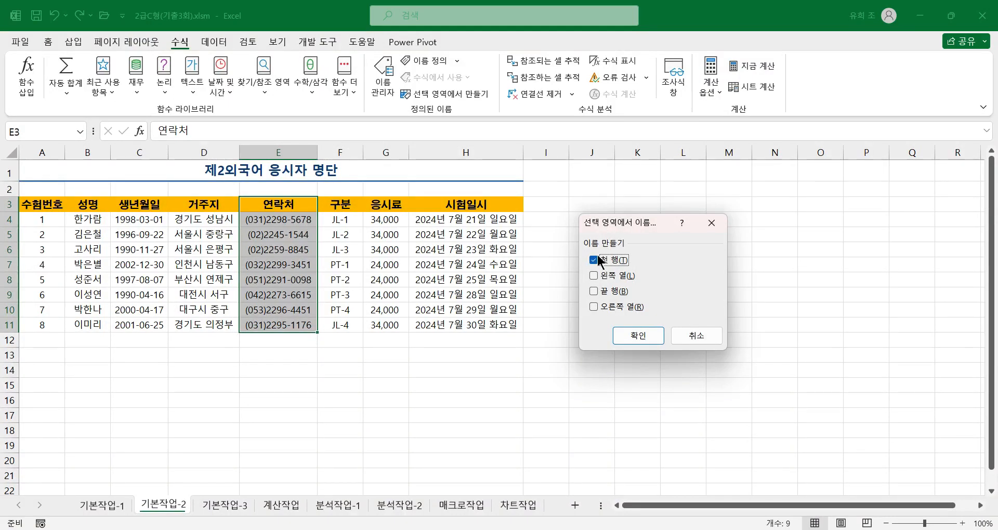
left_click(631, 336)
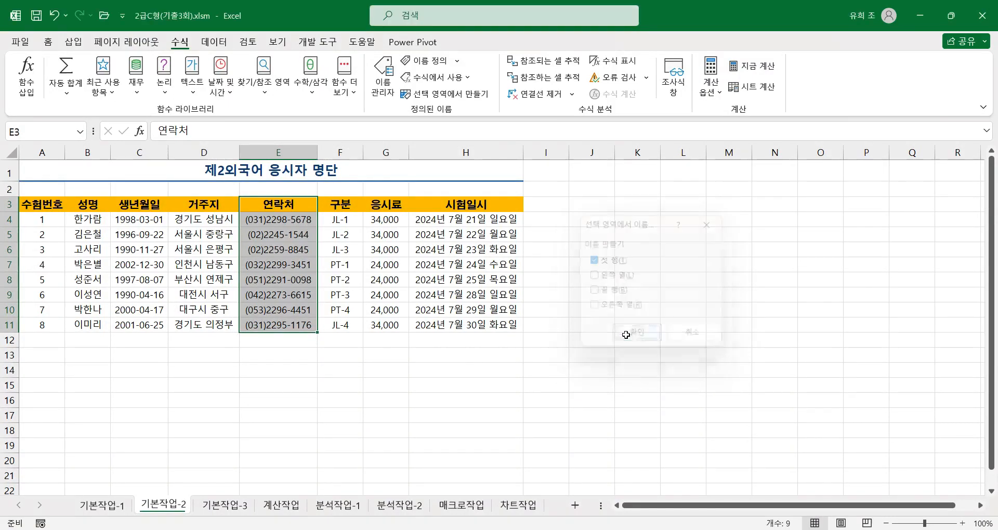
left_click(297, 220)
left_click_drag(298, 220, 301, 327)
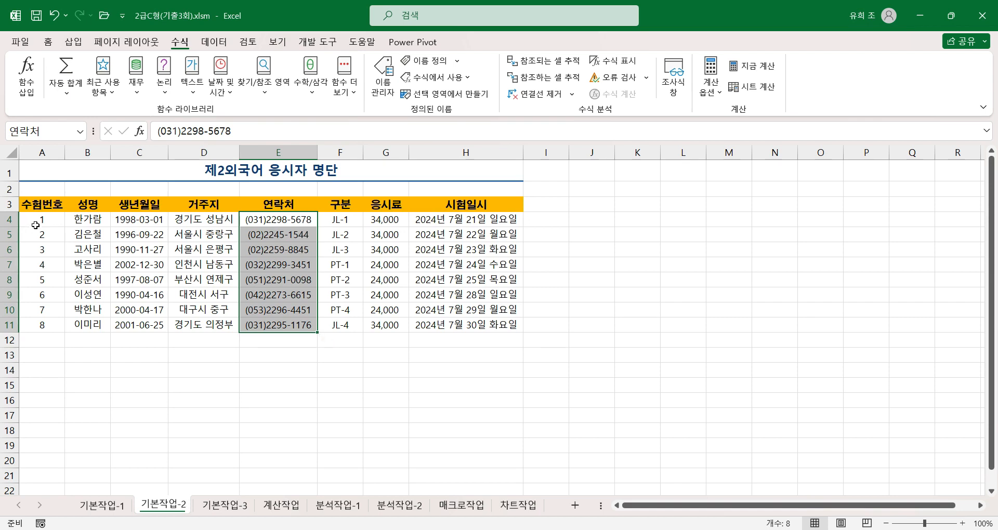
Apply 모든 테두리 and 굵은 바깥쪽 테두리 to the table range A3:H11.
left_click_drag(40, 204, 443, 314)
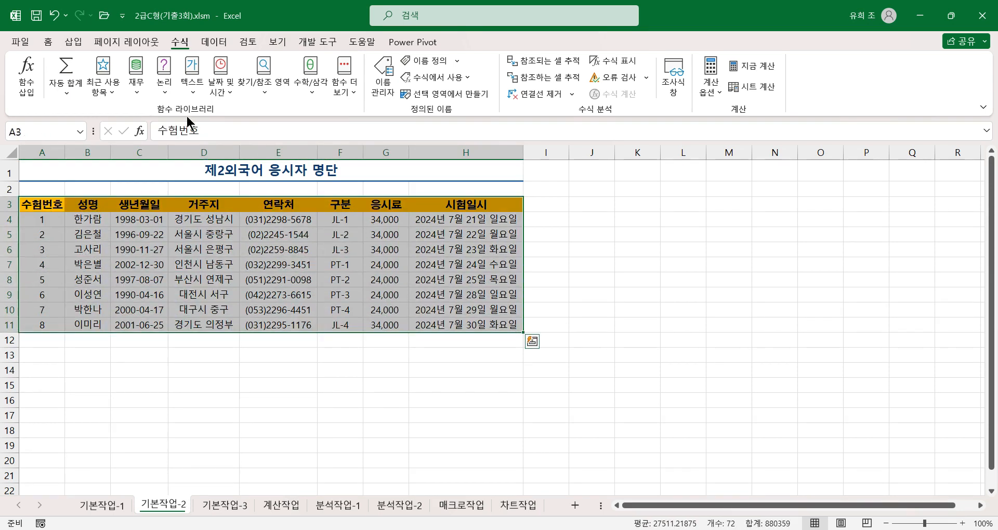
left_click(54, 45)
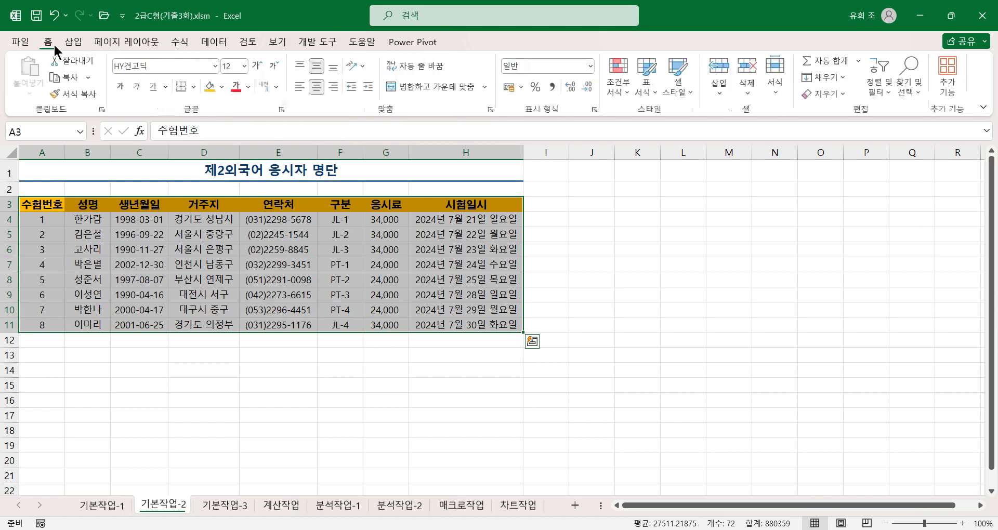
left_click(194, 87)
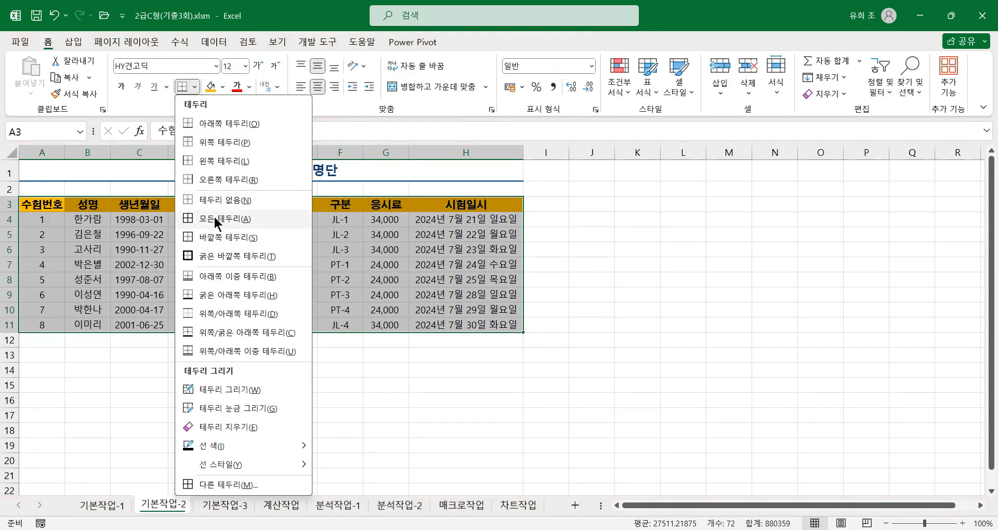
left_click(215, 219)
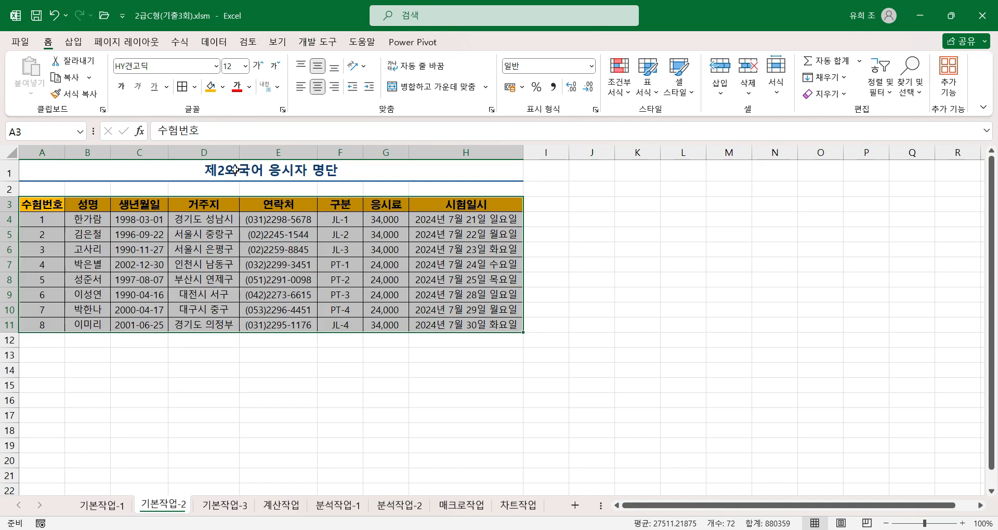
left_click(195, 87)
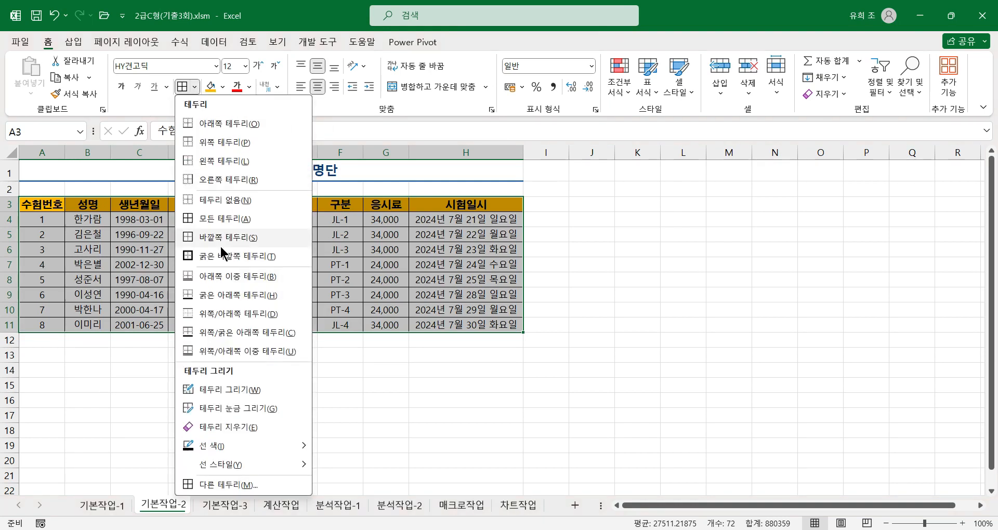
left_click(214, 260)
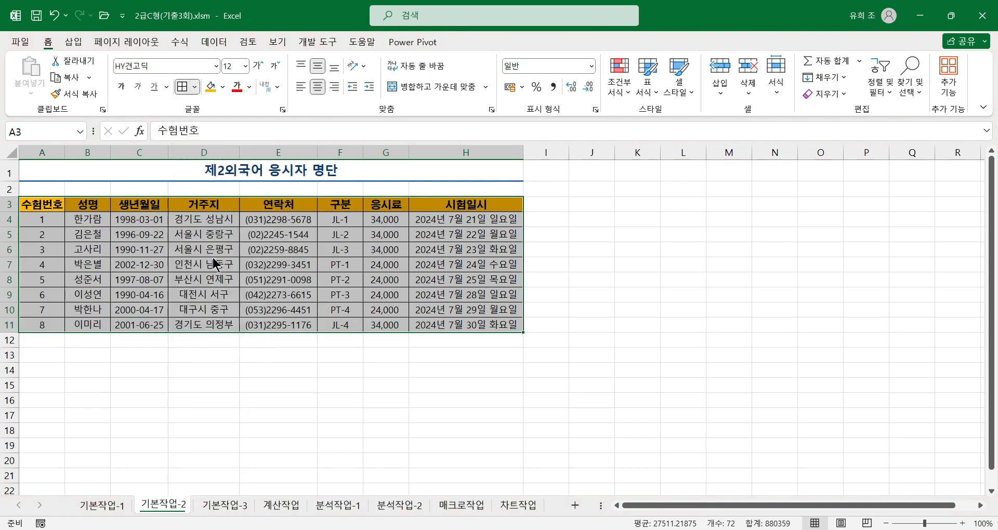
left_click(492, 325)
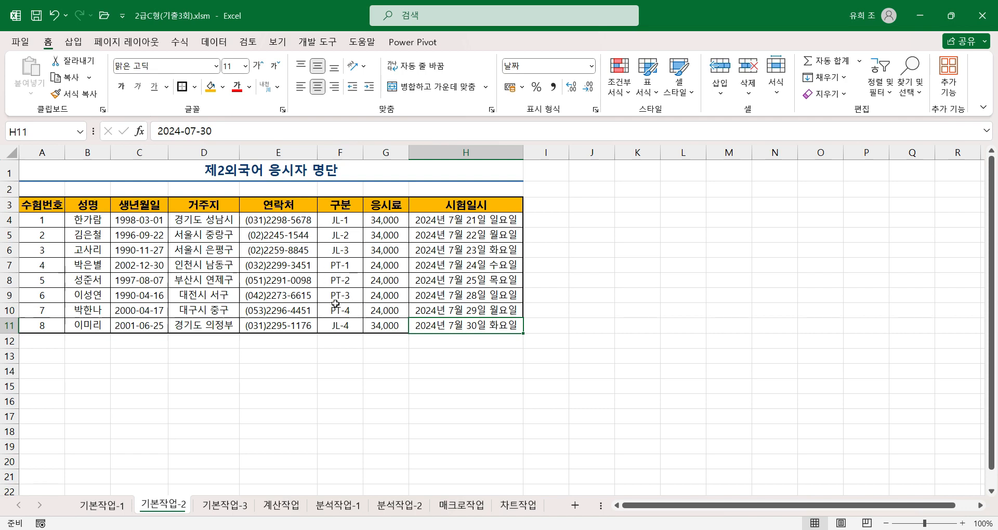
On the 기본작업-3 sheet, copy the 주민등록번호 and 평가 headers from B3 and G3 to B15:C15 as filter criteria headers.
left_click(221, 504)
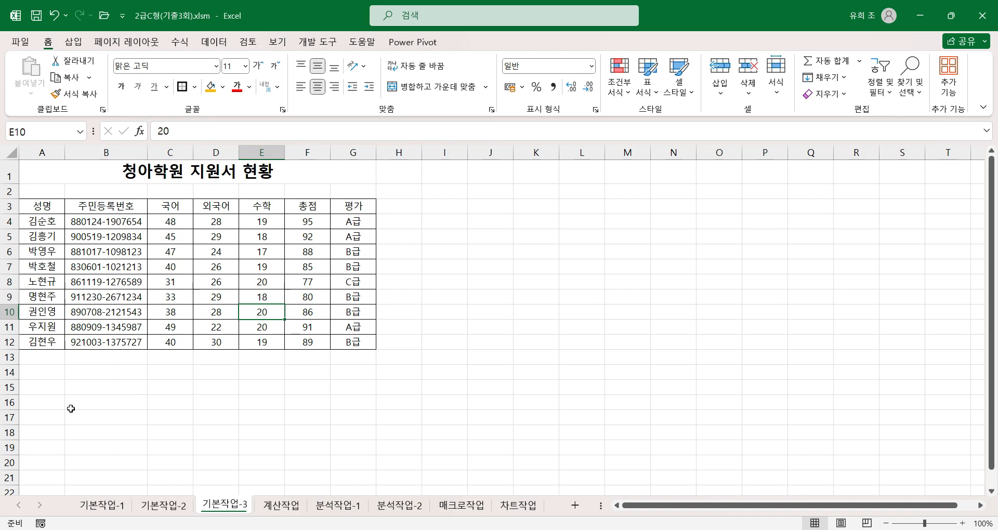
left_click_drag(56, 391, 332, 412)
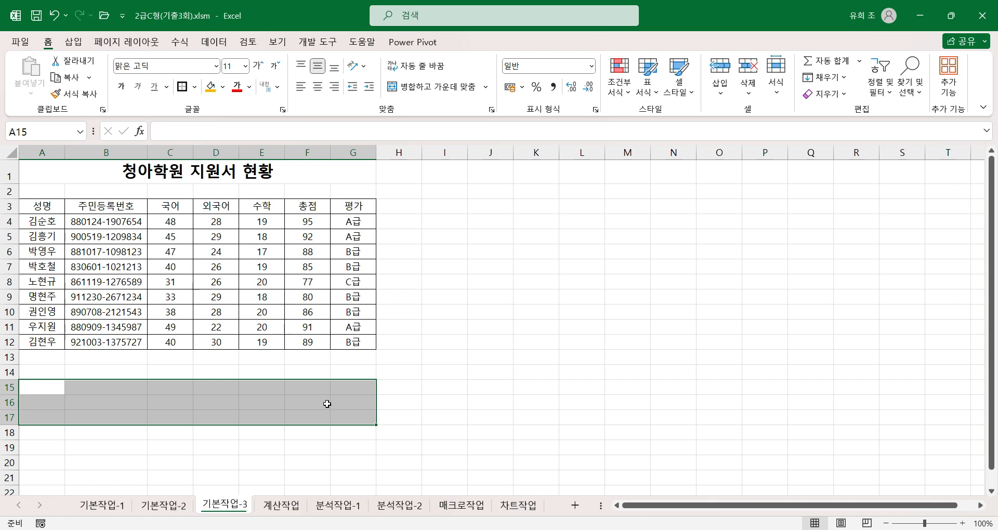
left_click(134, 206)
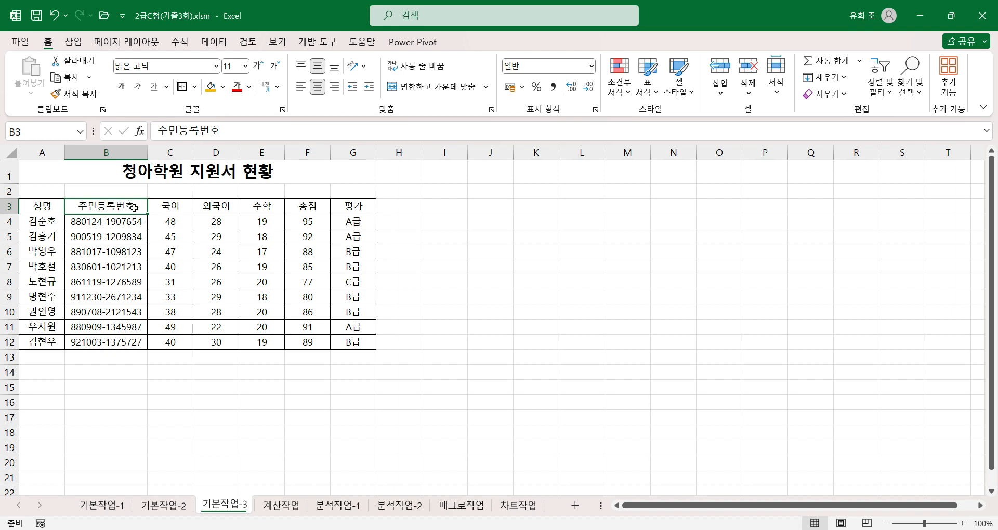
left_click(363, 208, "ctrl")
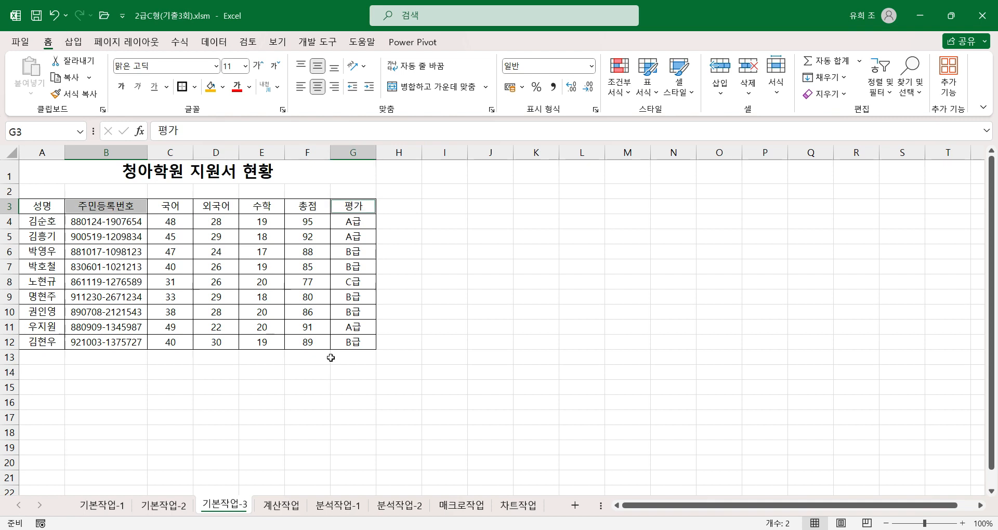
key("ctrl+c")
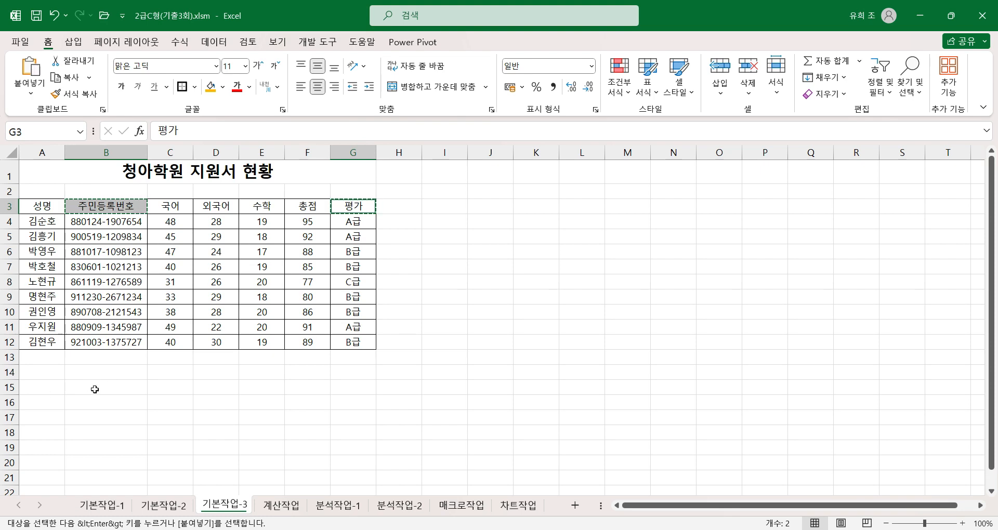
left_click(111, 387)
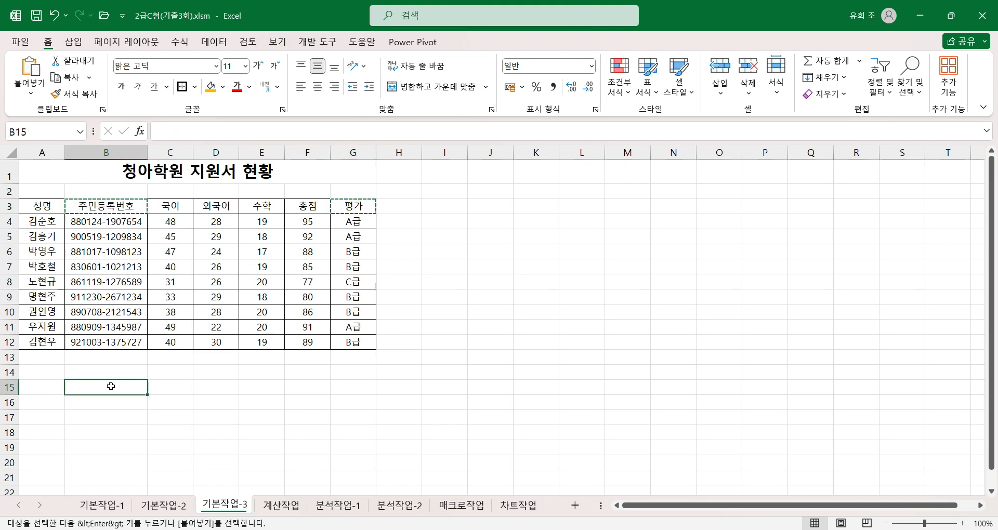
key("Return")
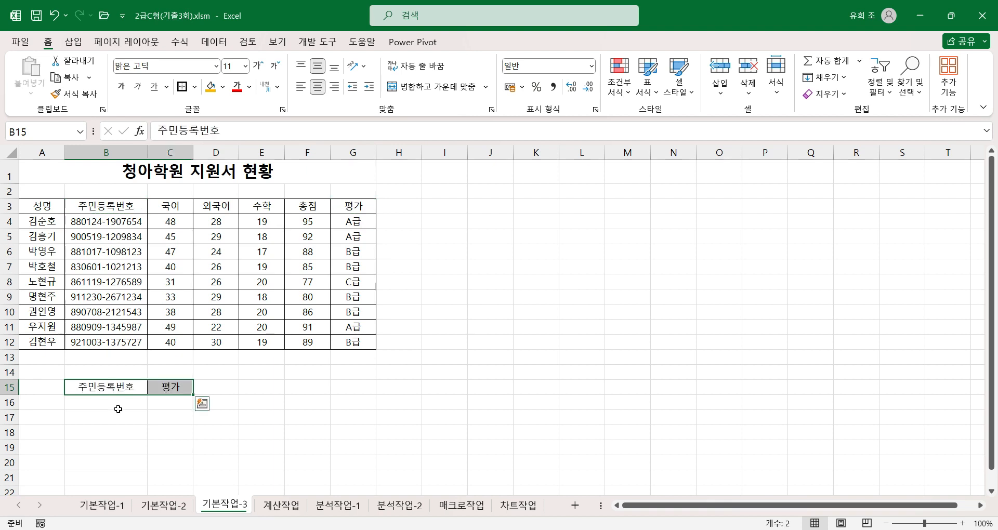
Enter the criterion 88* in B16 under the 주민등록번호 criteria header.
left_click(125, 384)
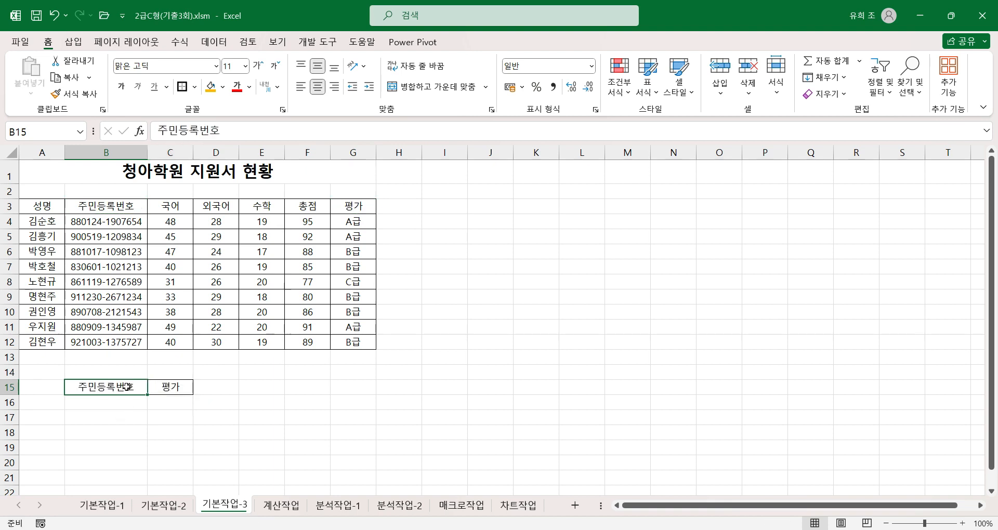
left_click(183, 390)
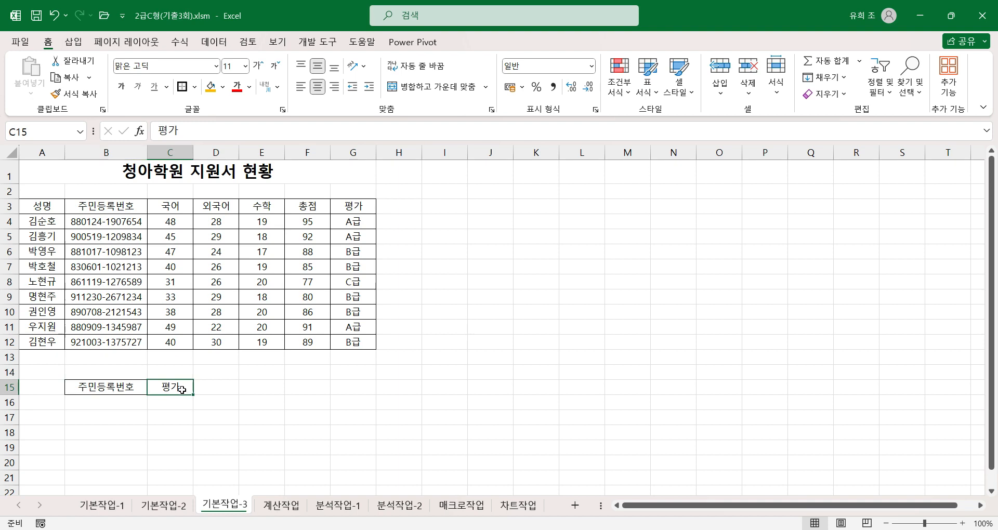
left_click(124, 389)
left_click(178, 388)
left_click(123, 404)
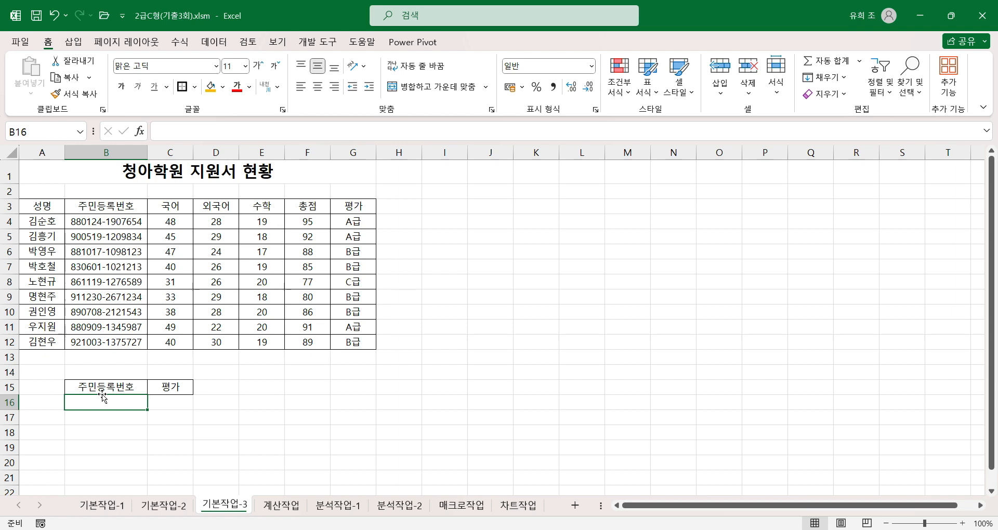
type("88*")
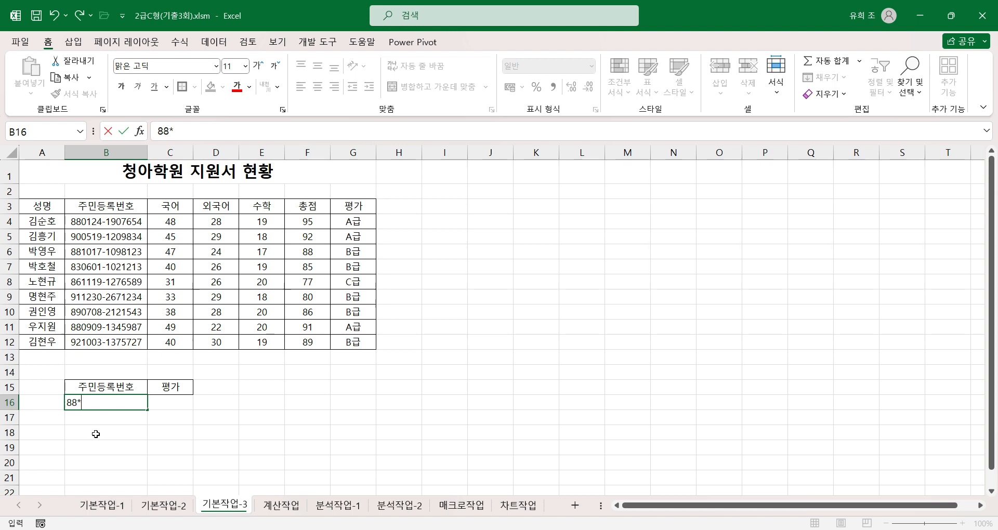
left_click(94, 434)
left_click(125, 403)
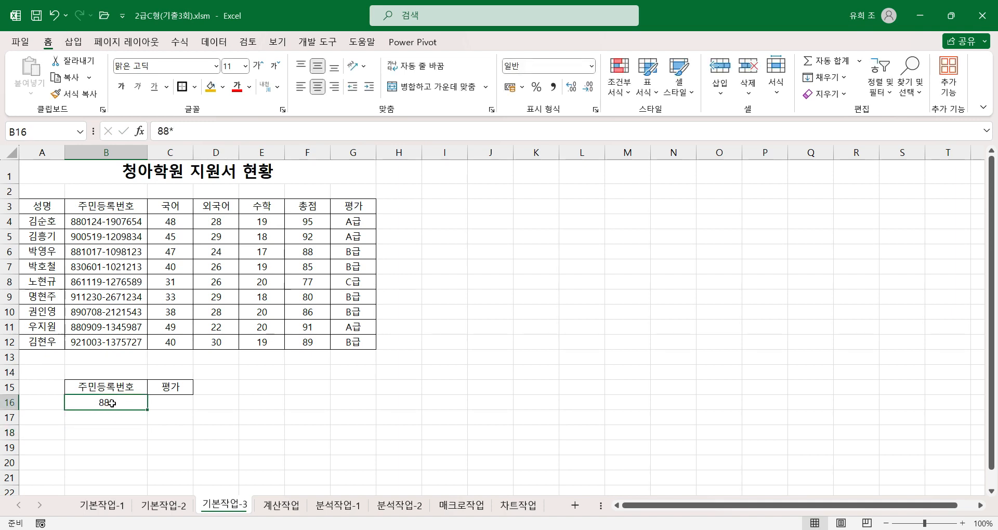
Copy the A급 value from G4 into C16 under the 평가 criteria header.
left_click(183, 405)
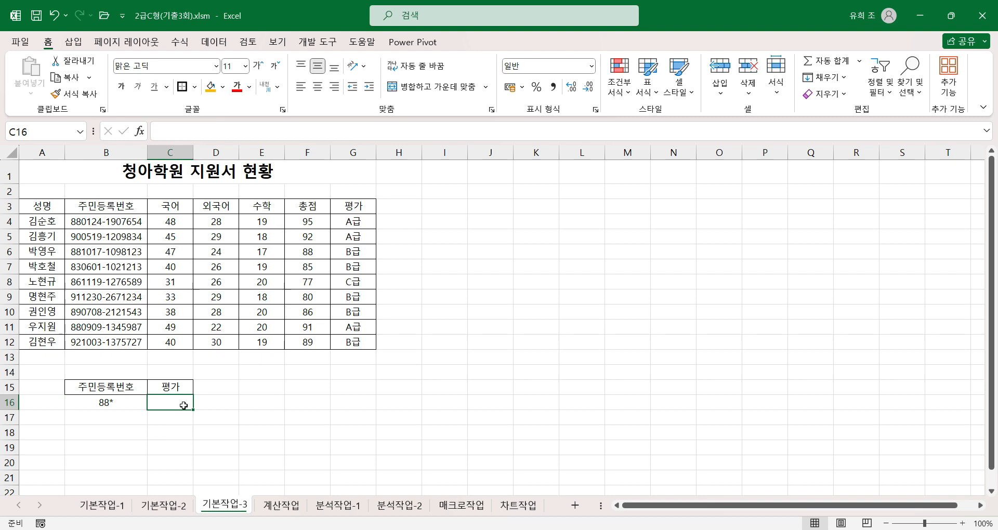
left_click(365, 224)
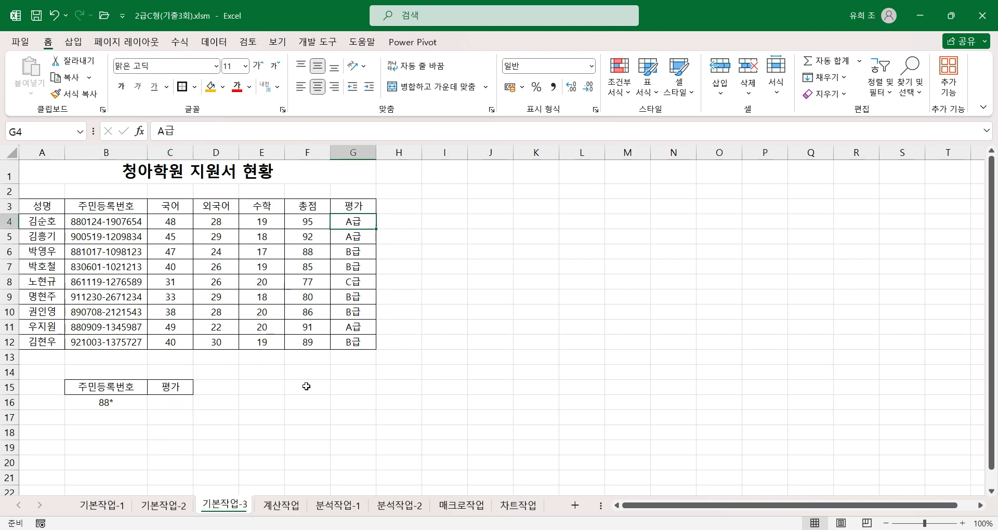
key("ctrl+c")
left_click(171, 407)
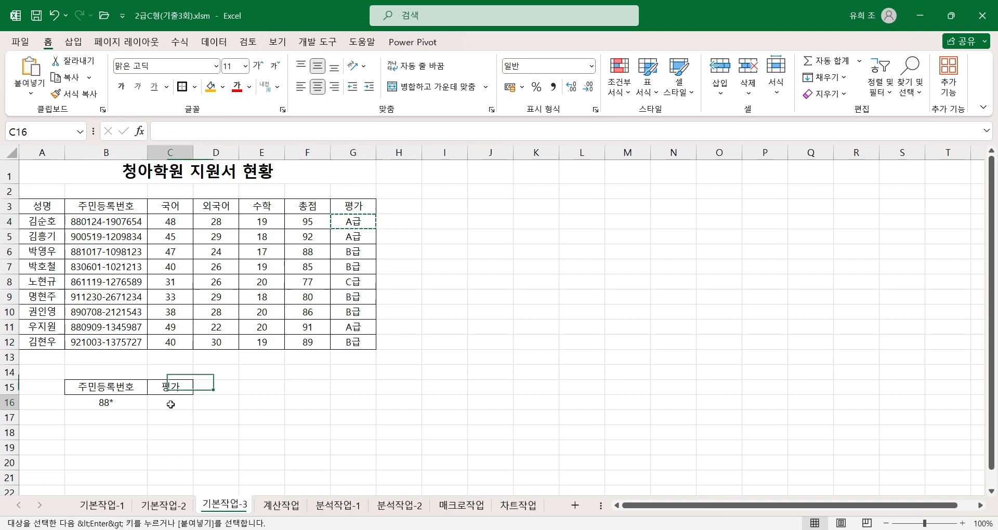
key("Return")
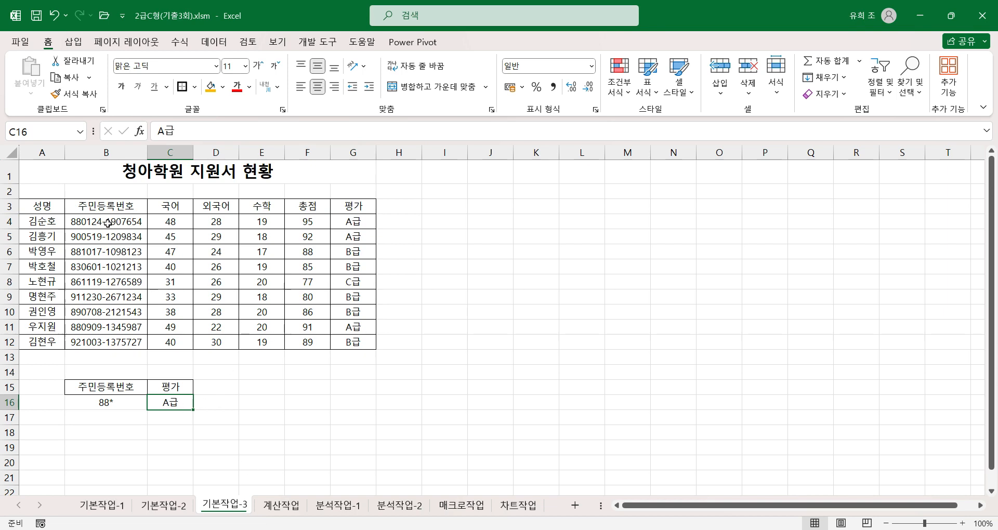
Compare the 주민등록번호 and 평가 values in rows 4, 6 and 11 with the criteria in B16:C16.
left_click(125, 222)
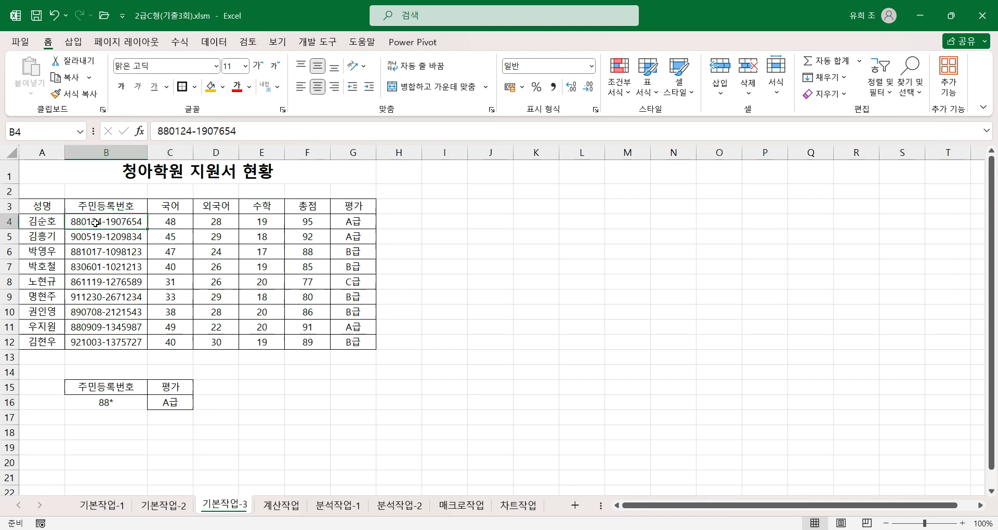
left_click(348, 222)
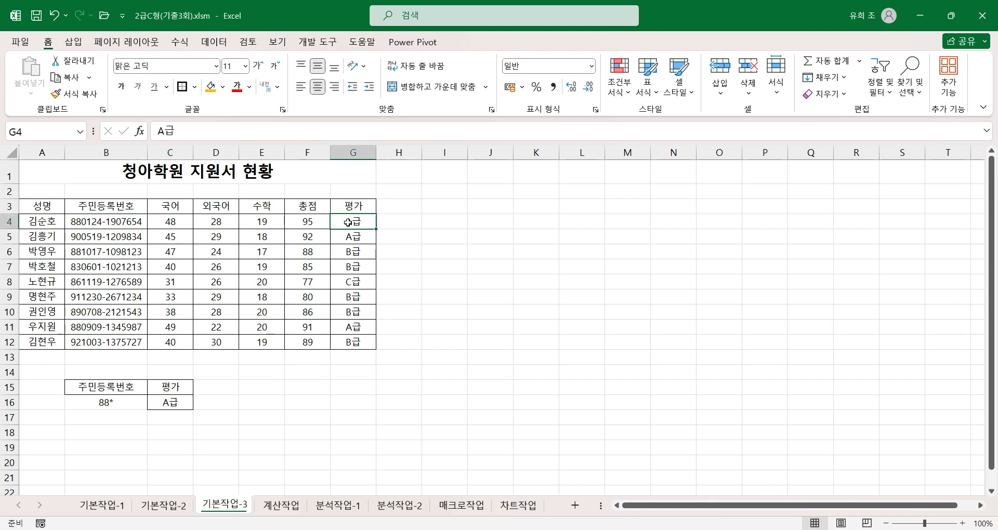
left_click(90, 252)
left_click(347, 252)
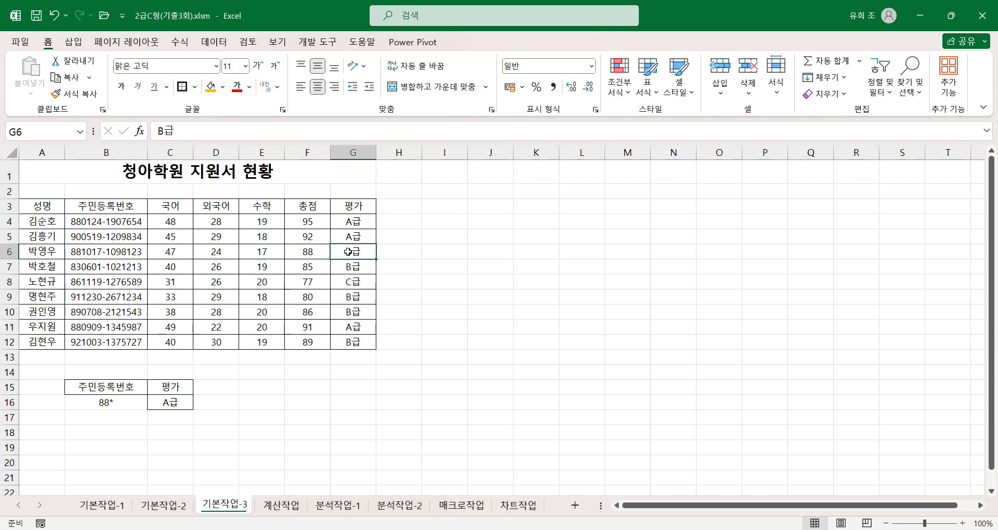
left_click(110, 330)
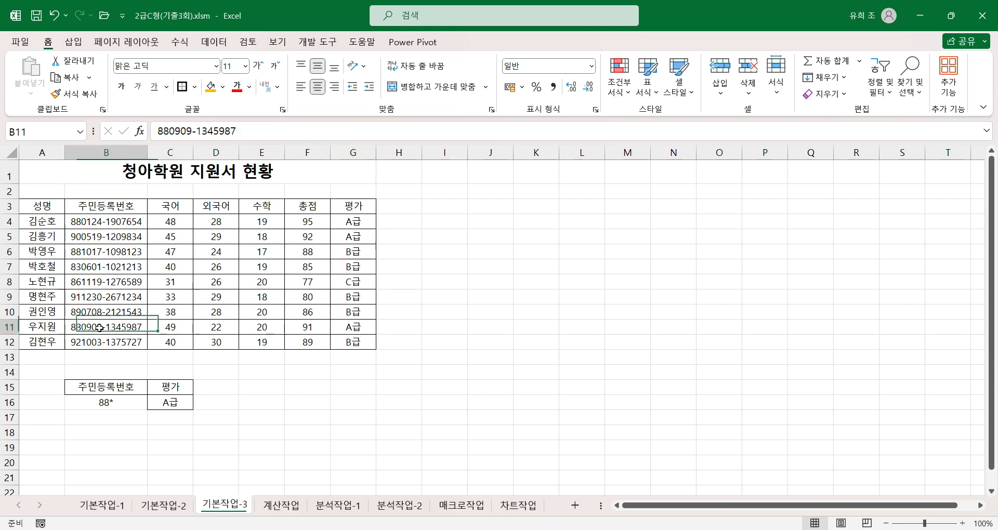
left_click(355, 326)
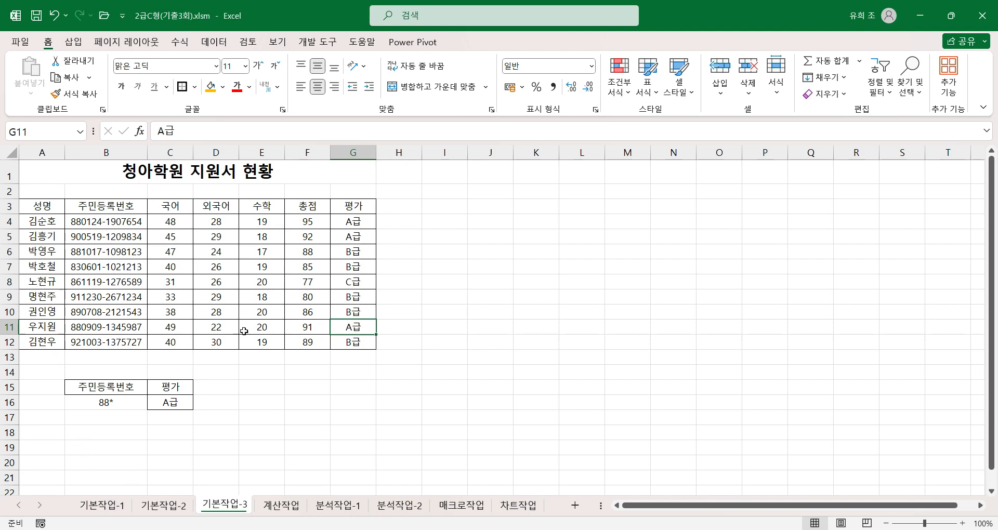
Run an advanced filter on A3:G12 with 다른 장소에 복사, using criteria range B15:C16 and copying the results to A18.
left_click(185, 271)
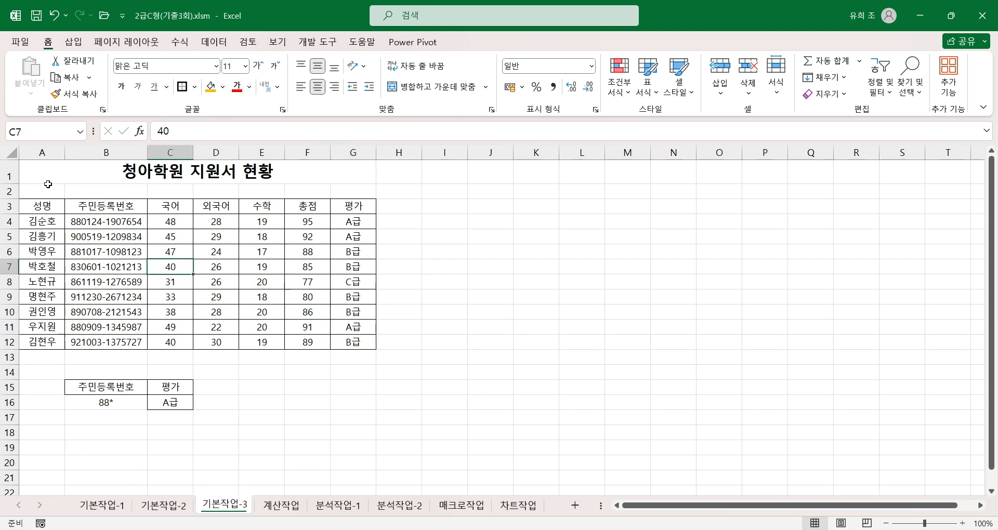
left_click(209, 41)
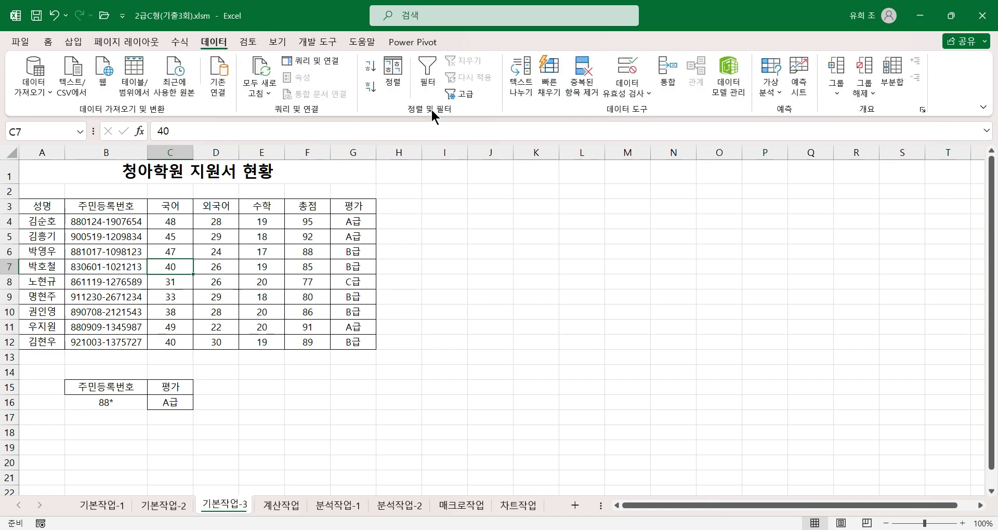
left_click(457, 91)
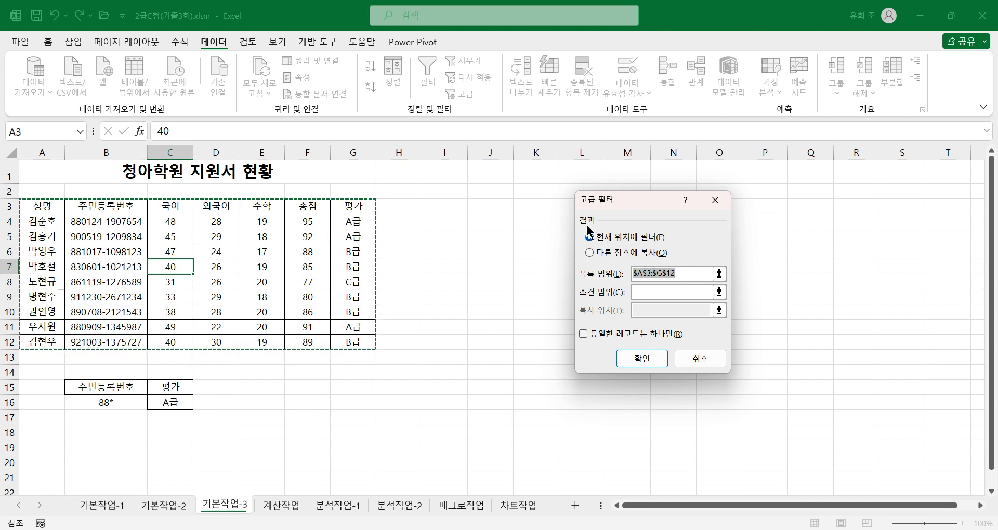
left_click(590, 253)
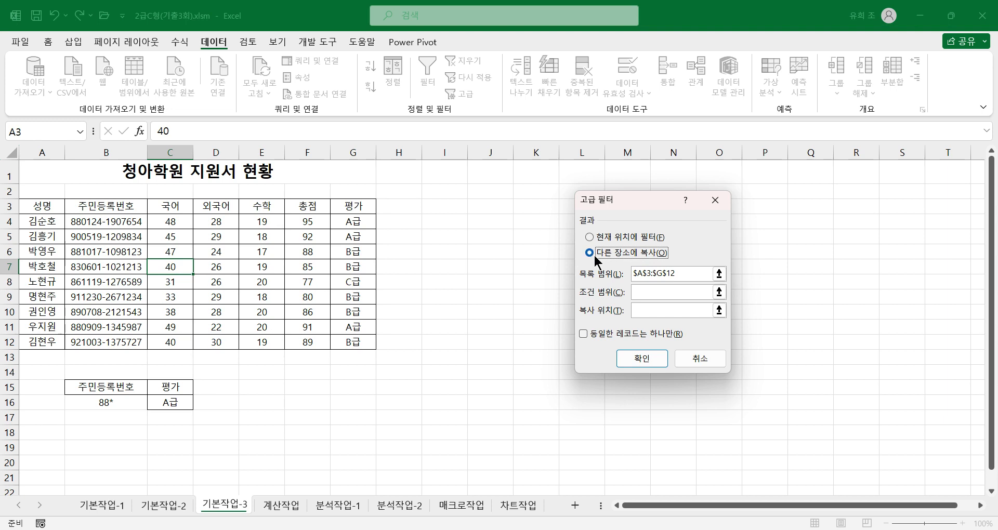
left_click(649, 293)
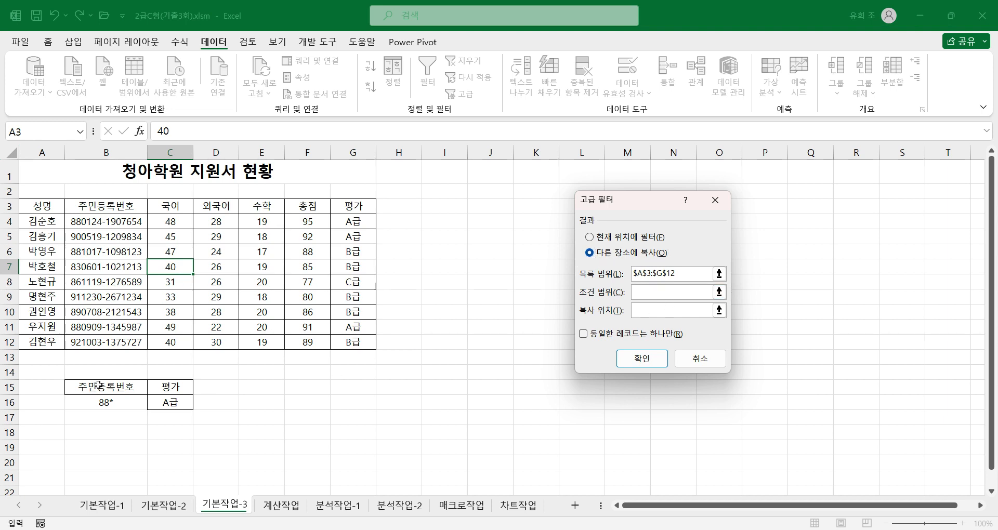
left_click_drag(99, 386, 176, 397)
left_click(39, 432)
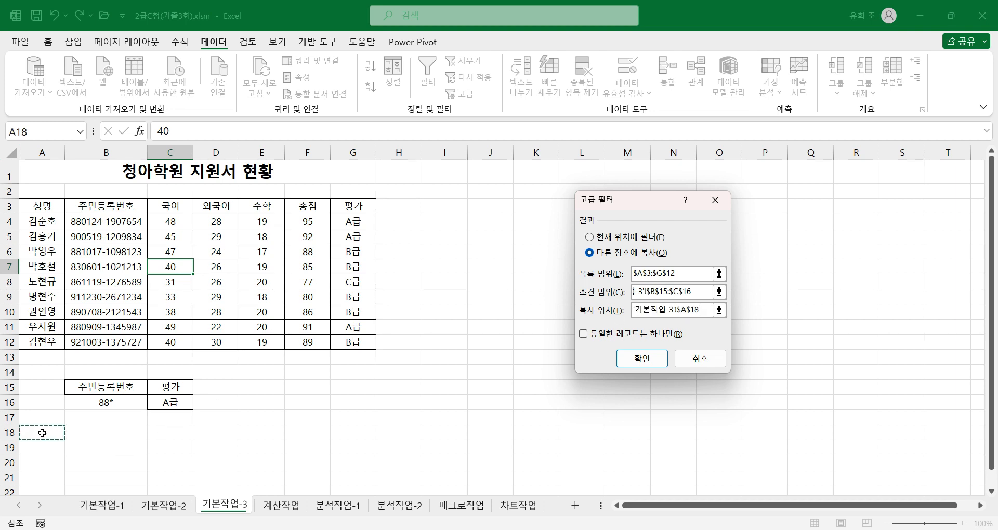
left_click(633, 363)
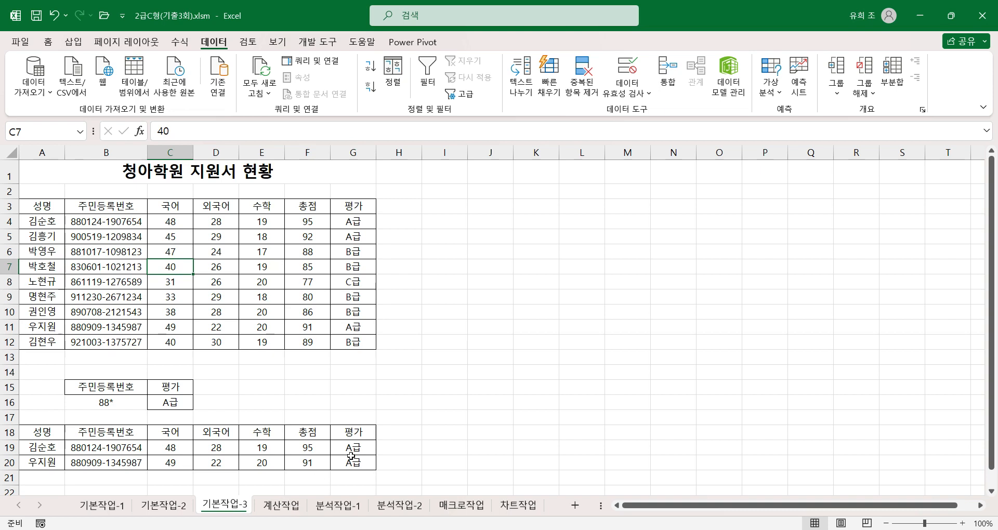
On the 계산작업 sheet, start a DATE function in C3 under 생년월일 and open its function arguments.
left_click(275, 512)
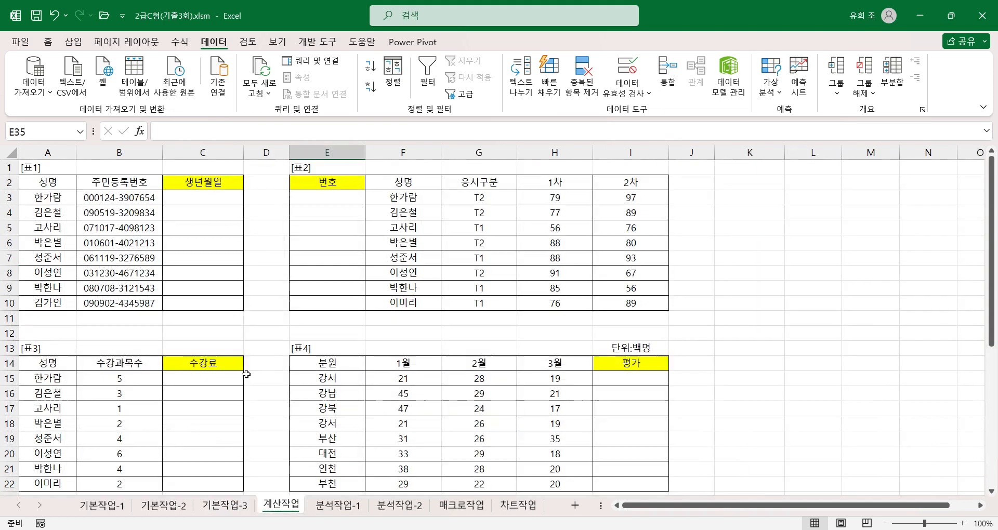
left_click(198, 201)
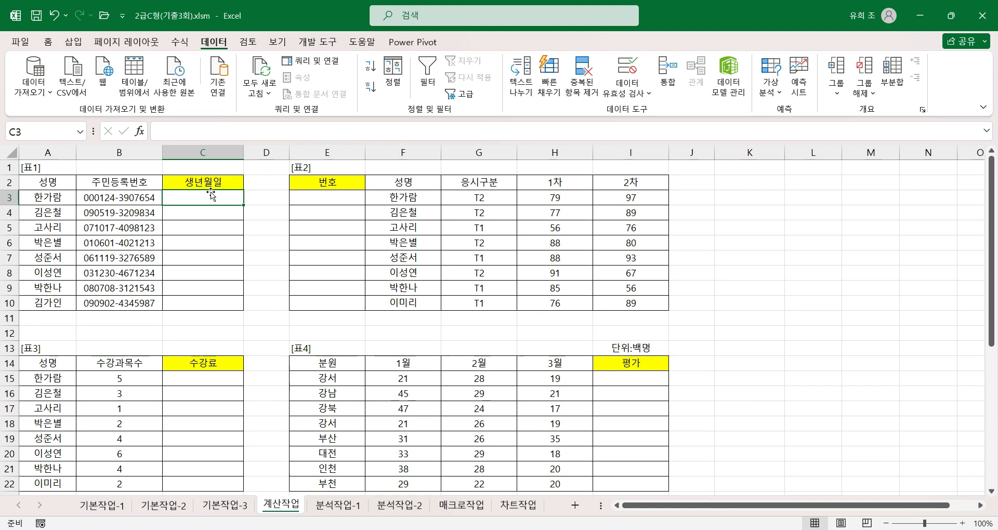
type("=")
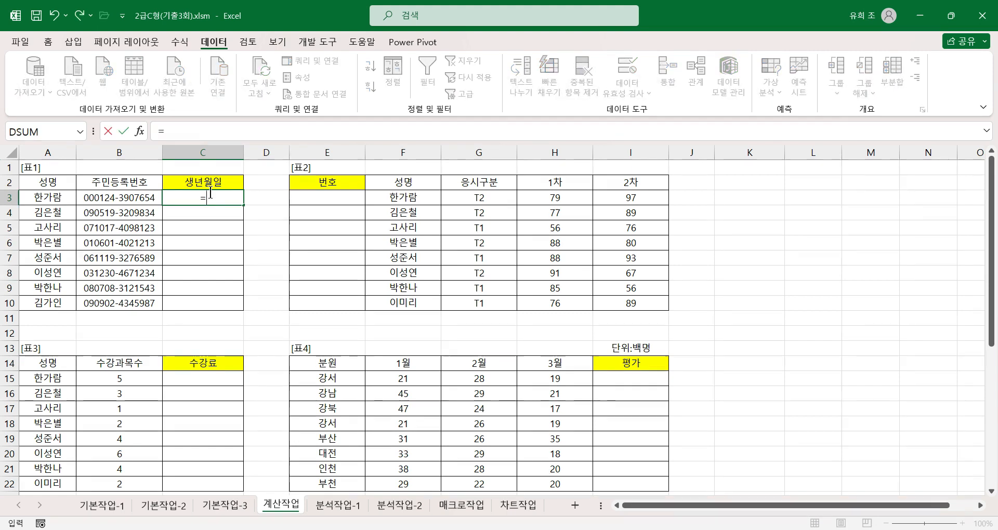
type("d")
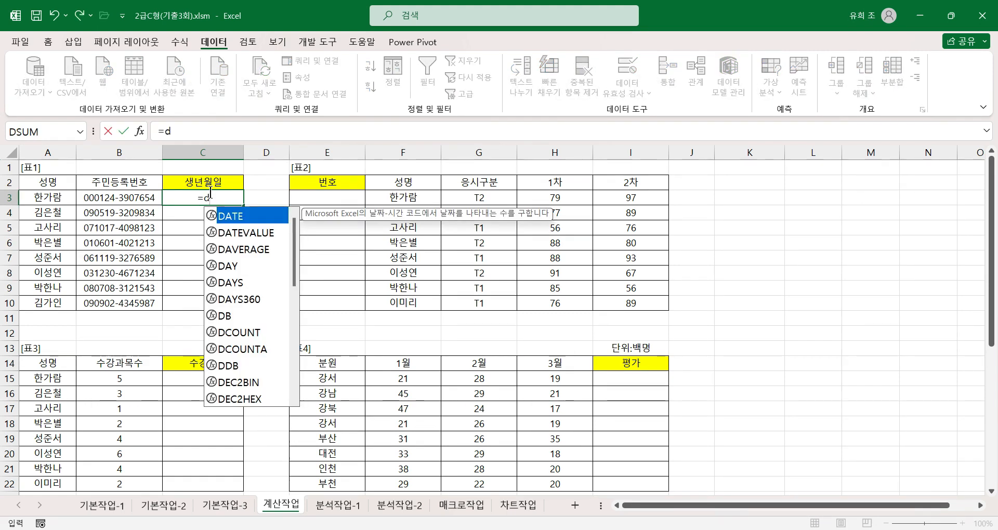
type("a")
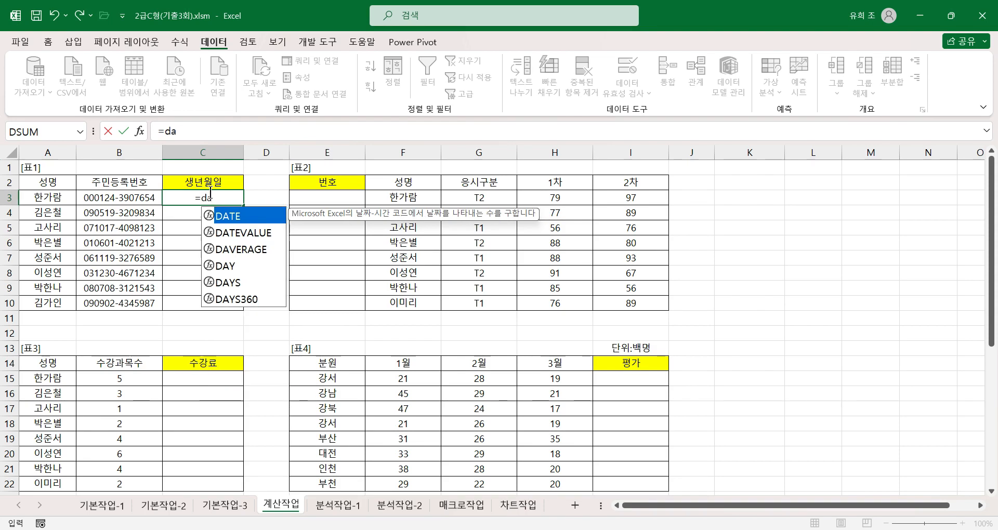
type("t")
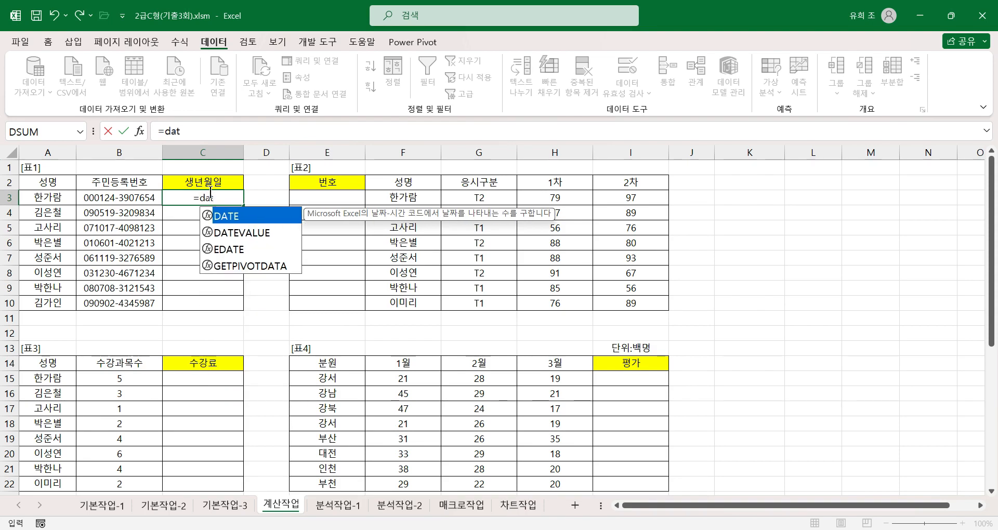
double_click(234, 217)
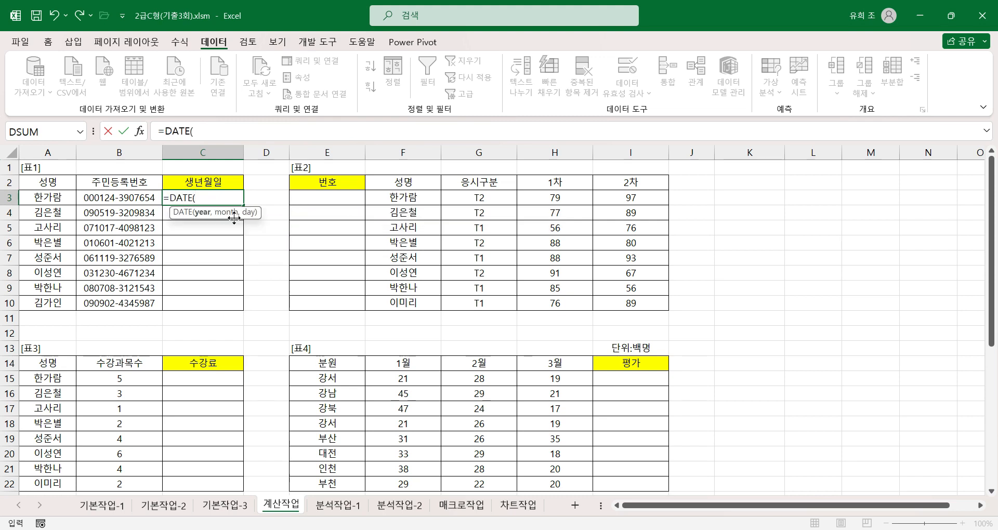
left_click(139, 134)
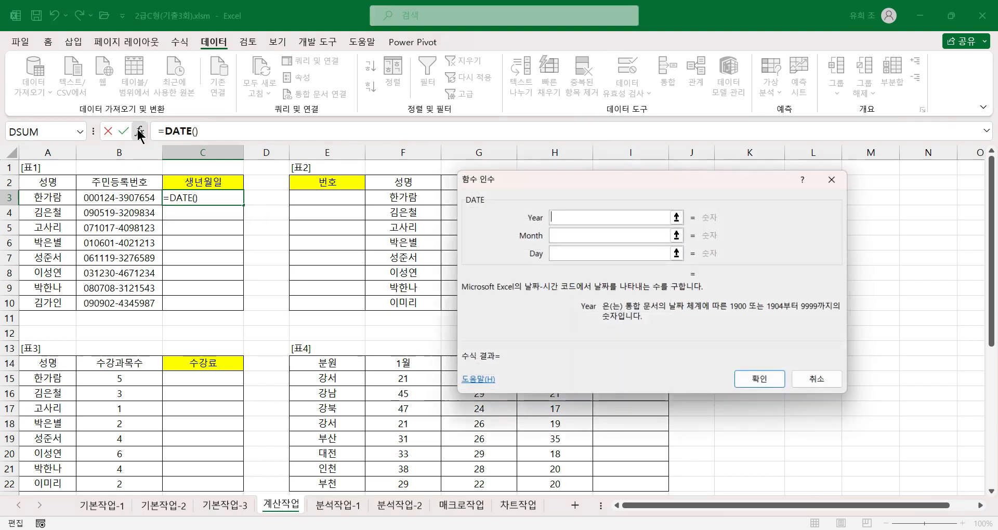
left_click_drag(498, 176, 308, 167)
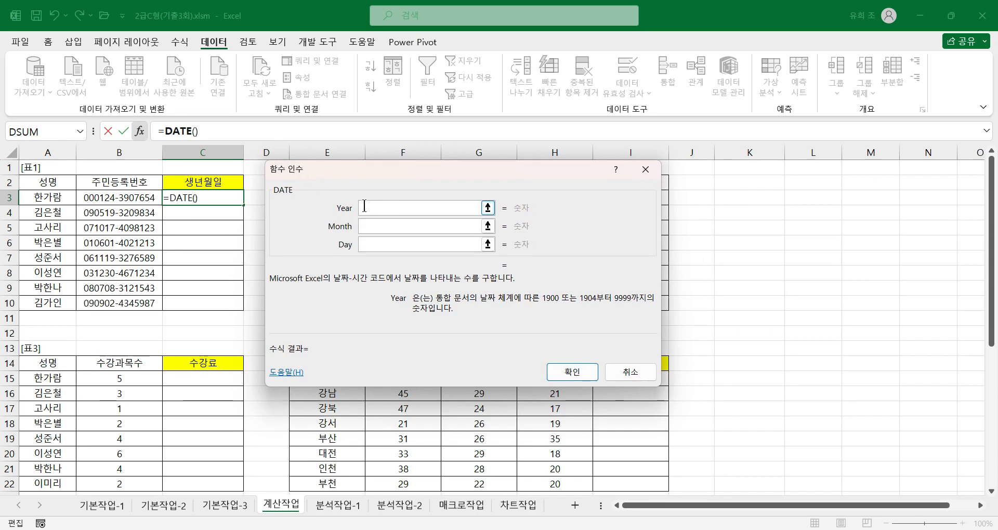
Check the descriptions of the Year, Month and Day arguments of DATE and dismiss the web notification.
left_click(365, 226)
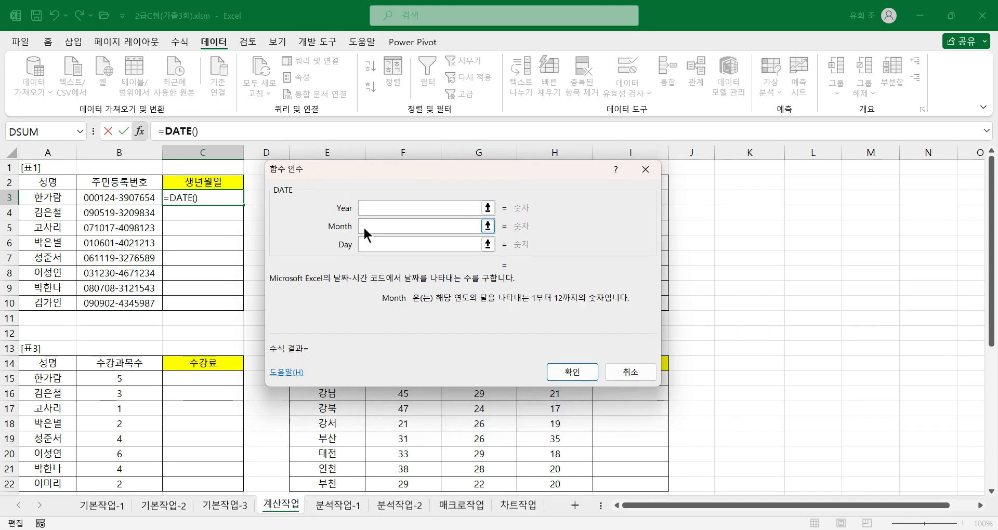
left_click(366, 243)
left_click(386, 210)
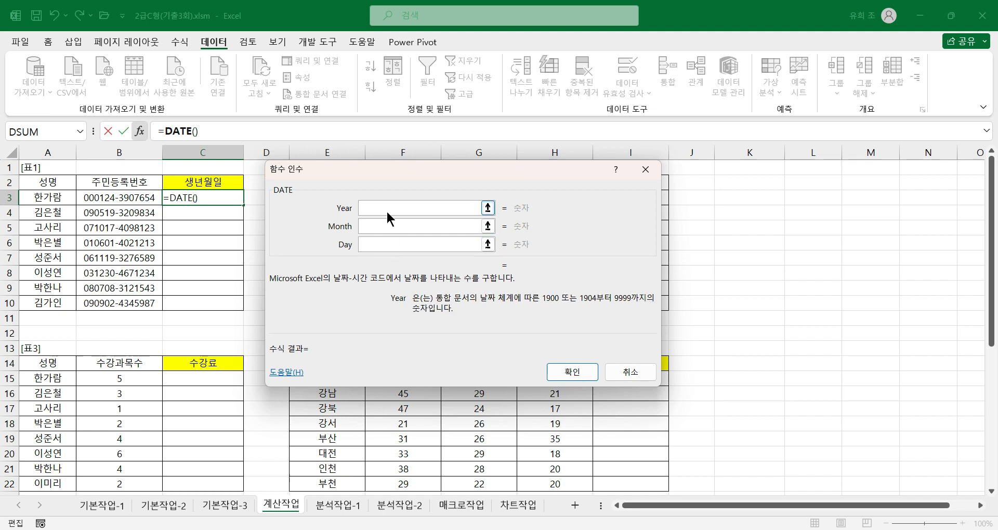
left_click(376, 227)
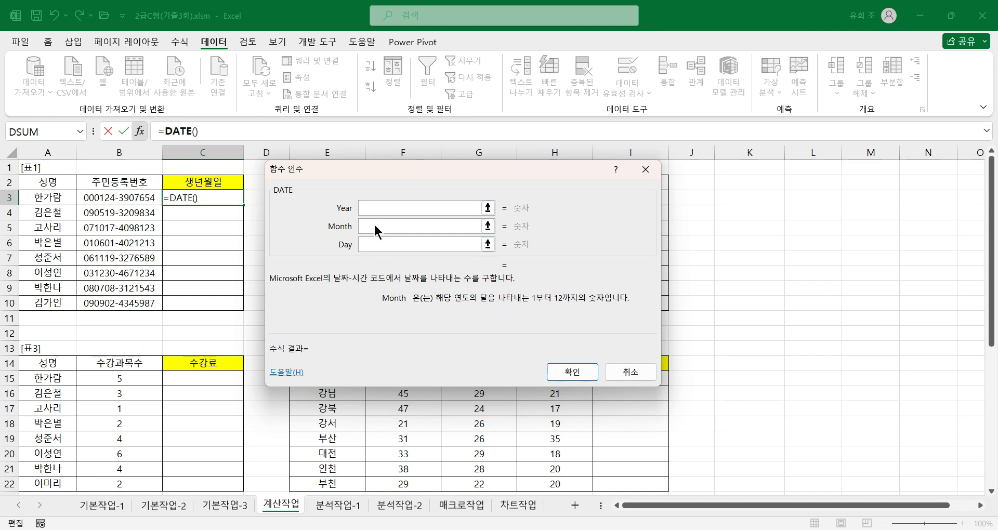
left_click(372, 243)
left_click(372, 207)
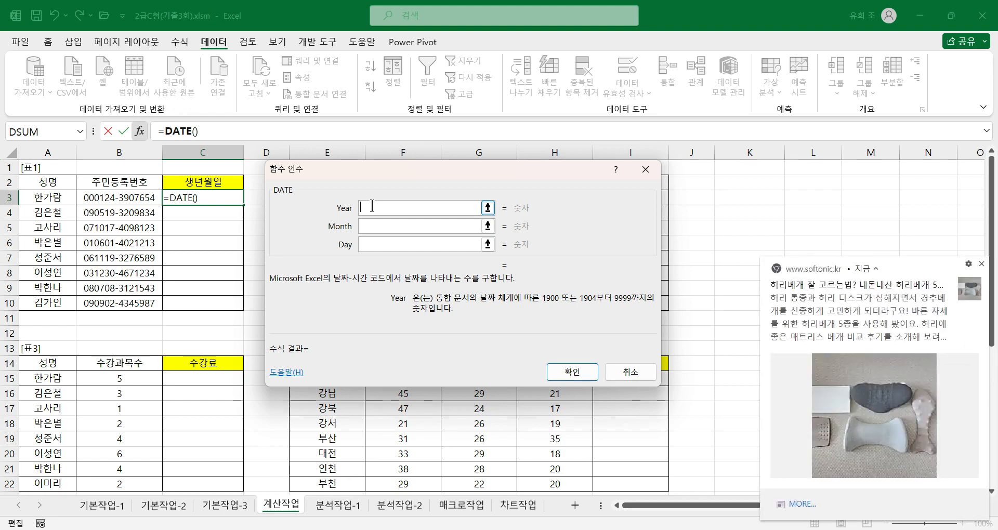
left_click(982, 264)
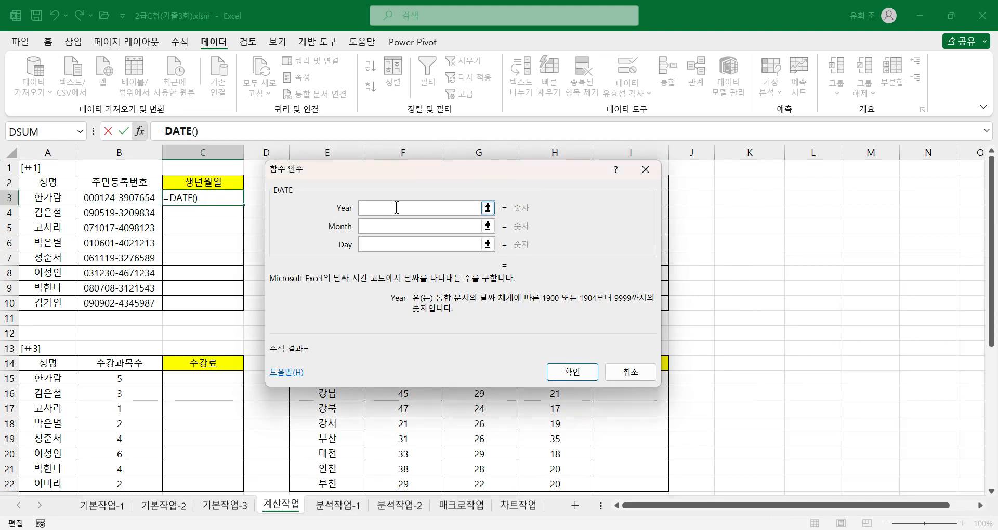
Enter left(B3,2) as the Year argument of the DATE function.
type("lef")
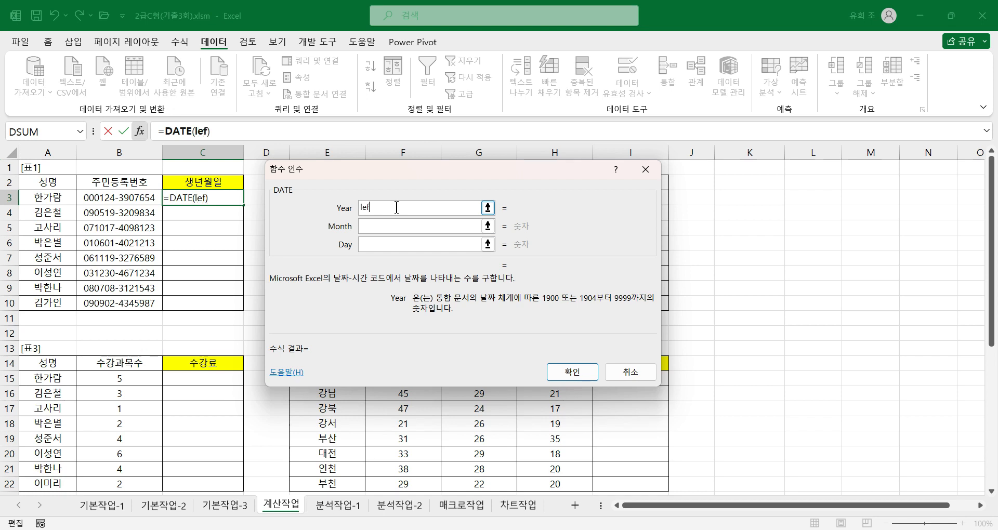
type("t(")
left_click(139, 199)
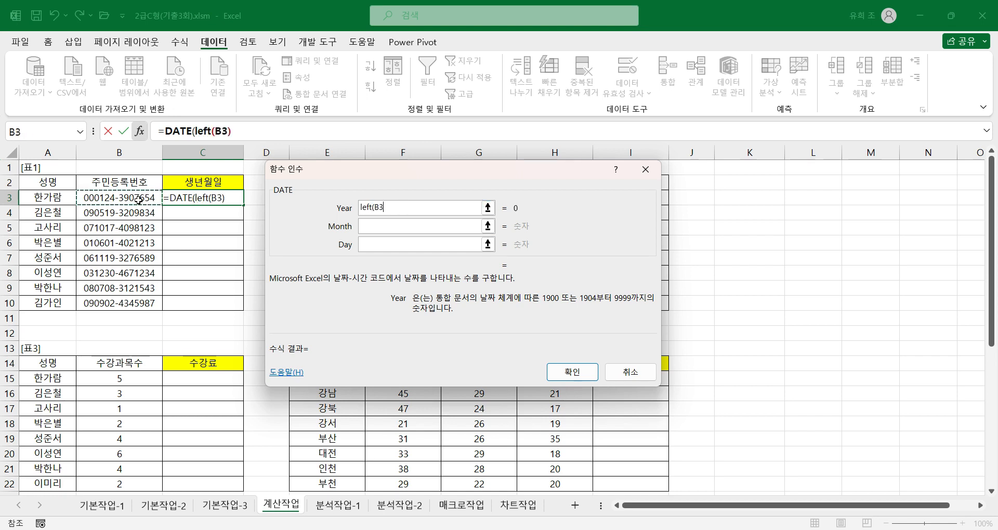
type(",")
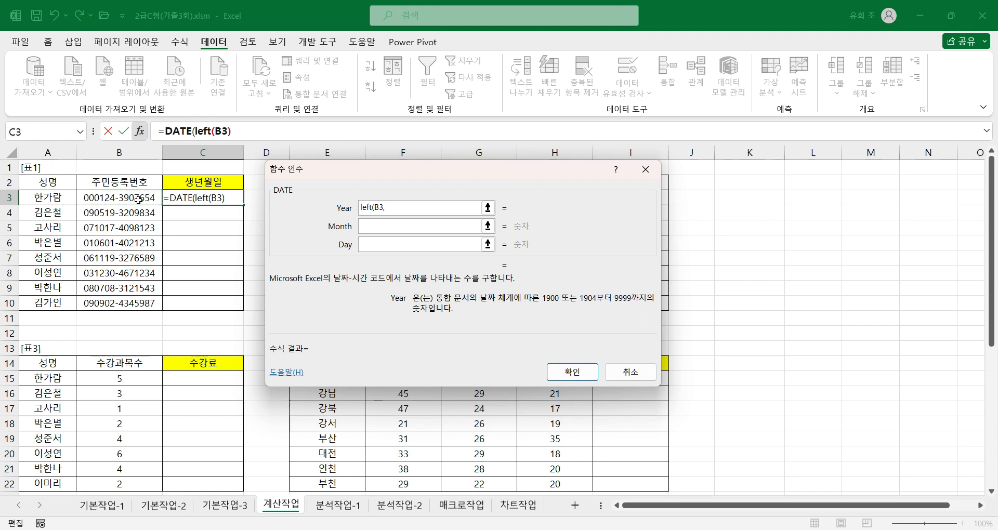
type("2)")
Check the nested LEFT function's arguments and add +2000 to the Year argument of DATE.
left_click(213, 131)
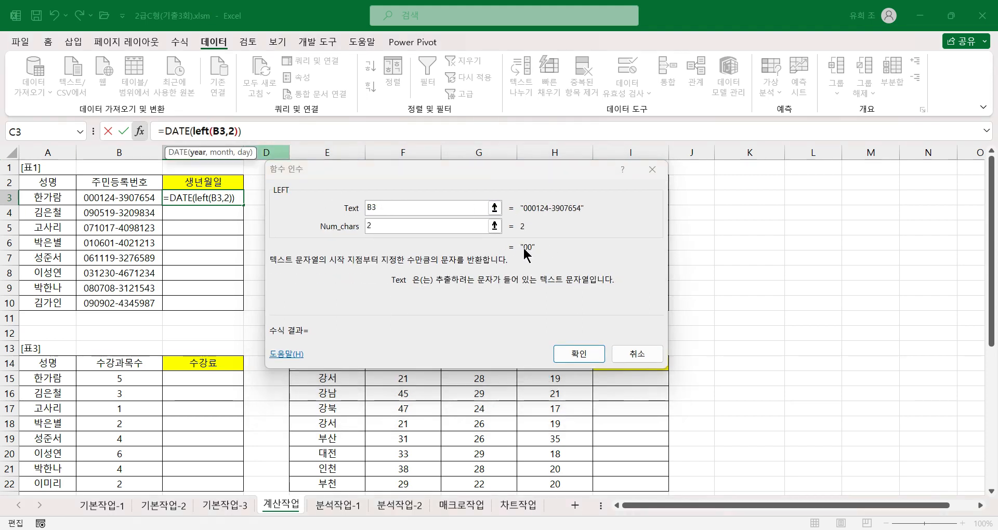
left_click(177, 134)
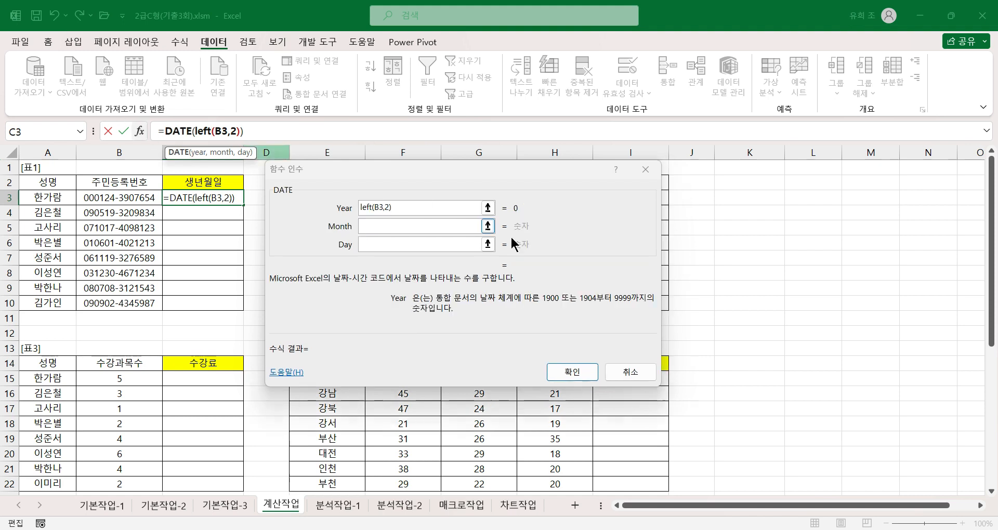
left_click(413, 208)
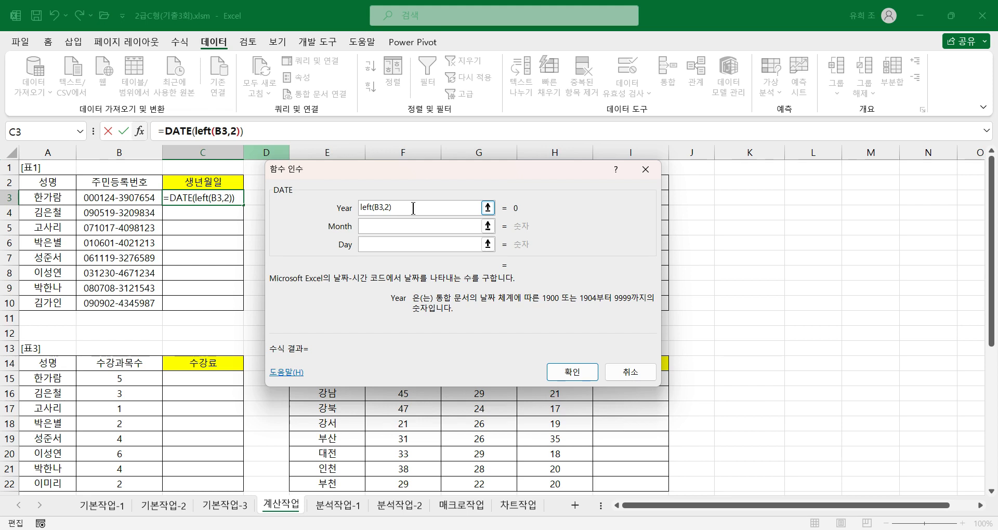
type("+2000")
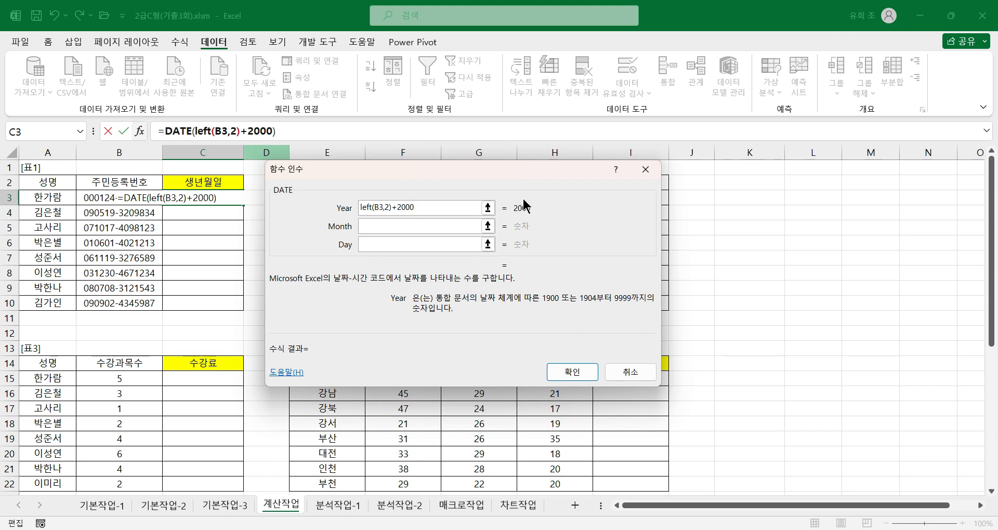
Nest a mid() function in the Month argument of DATE and check its Text, Start_num and Num_chars arguments.
left_click(386, 226)
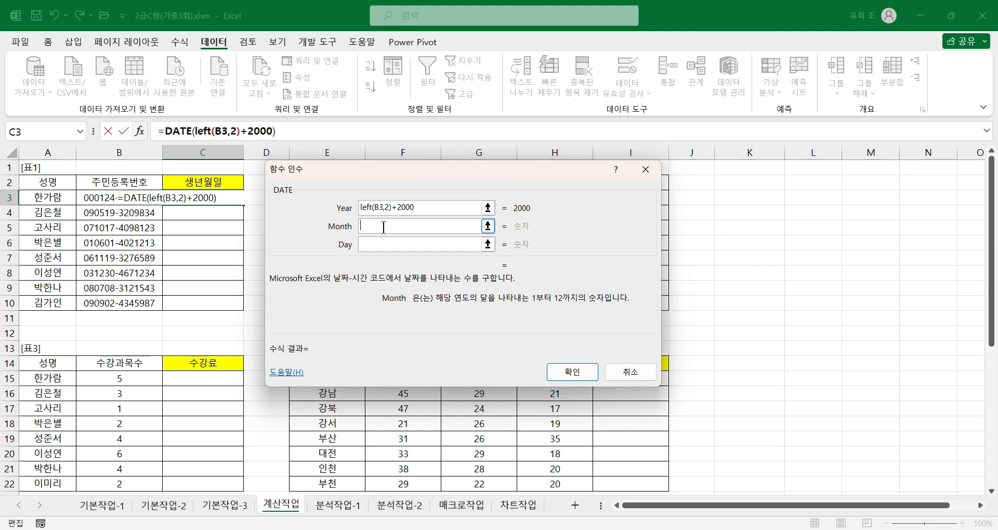
type("mid(")
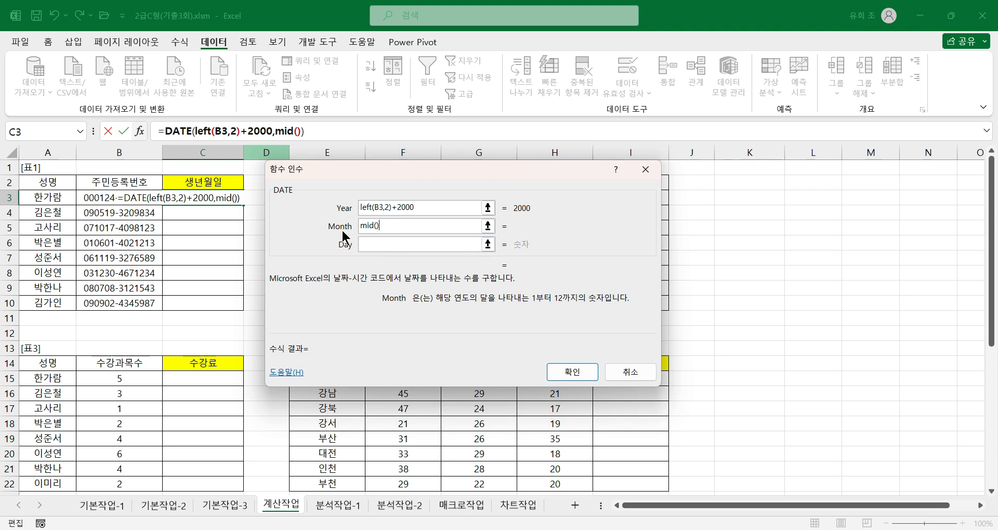
left_click(287, 131)
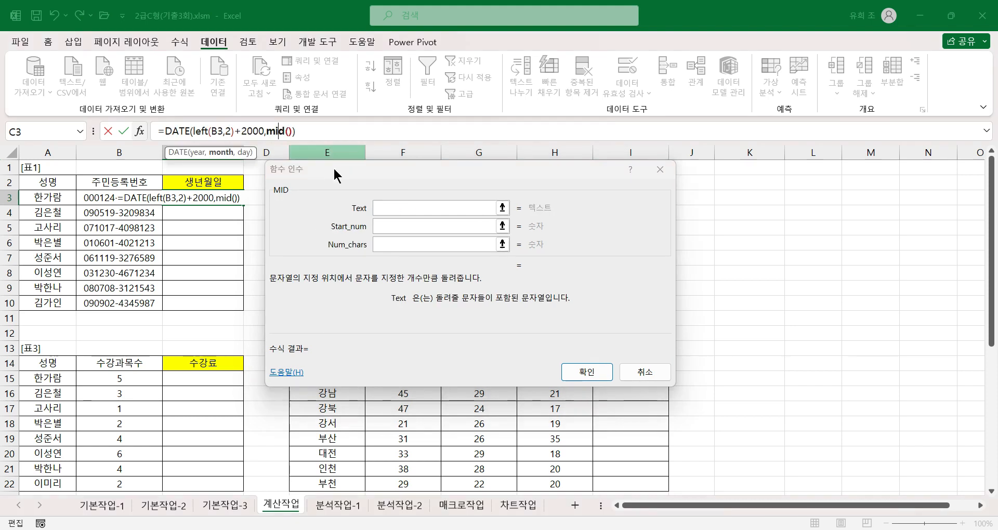
left_click(356, 180)
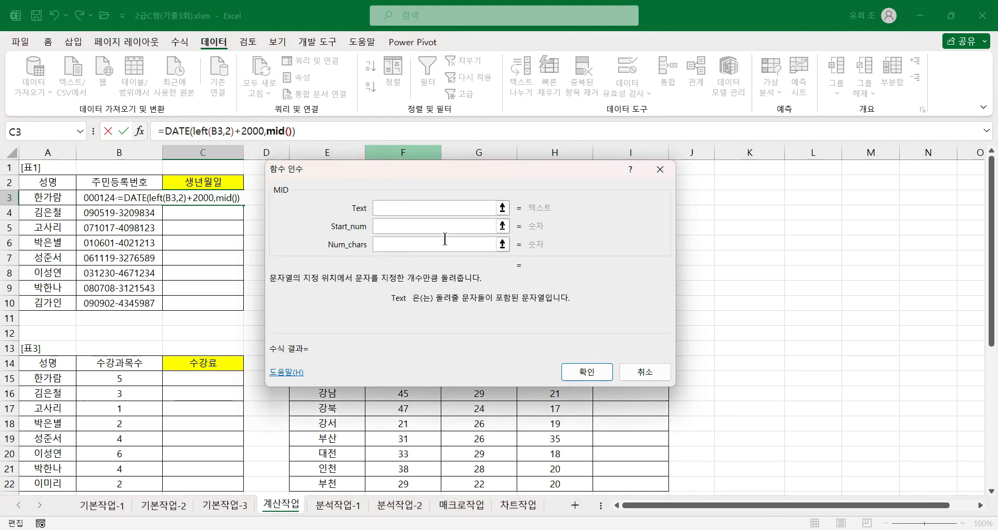
left_click(386, 207)
left_click(389, 228)
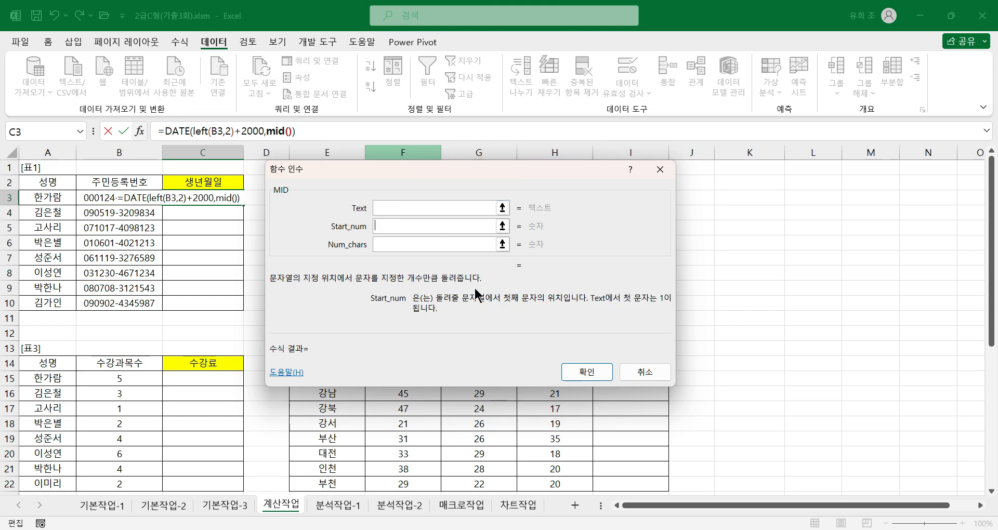
left_click(389, 245)
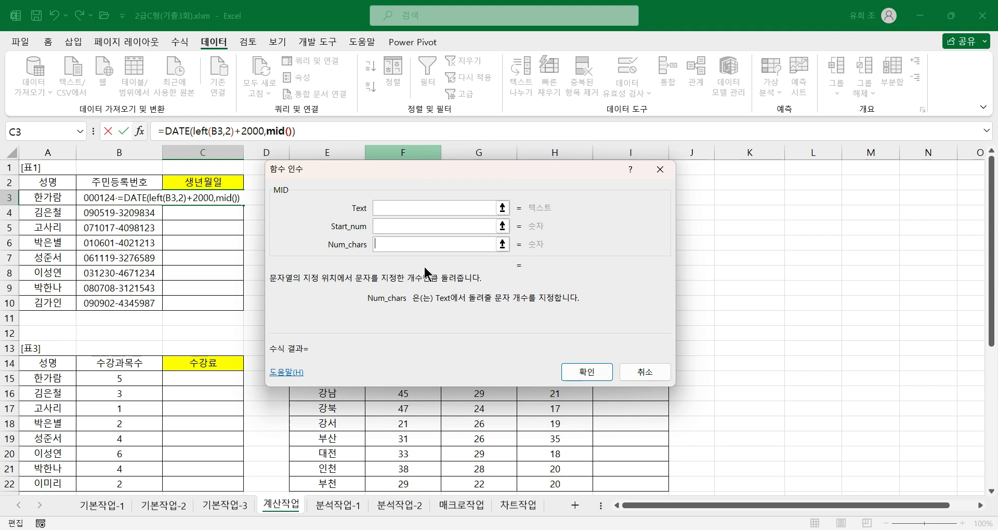
Set the nested MID function's Text to B3, Start_num to 3 and Num_chars to 2, and return to DATE's Day argument.
left_click(385, 208)
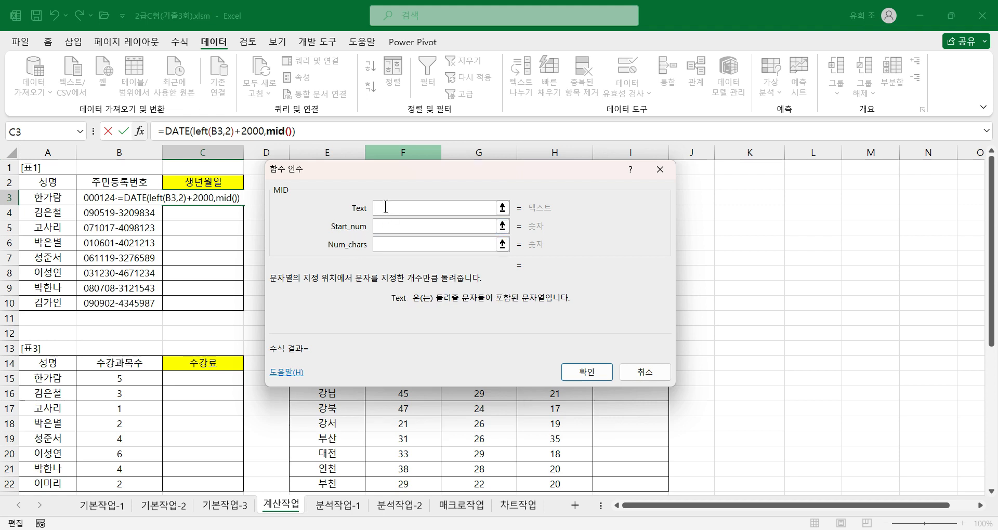
left_click(143, 198)
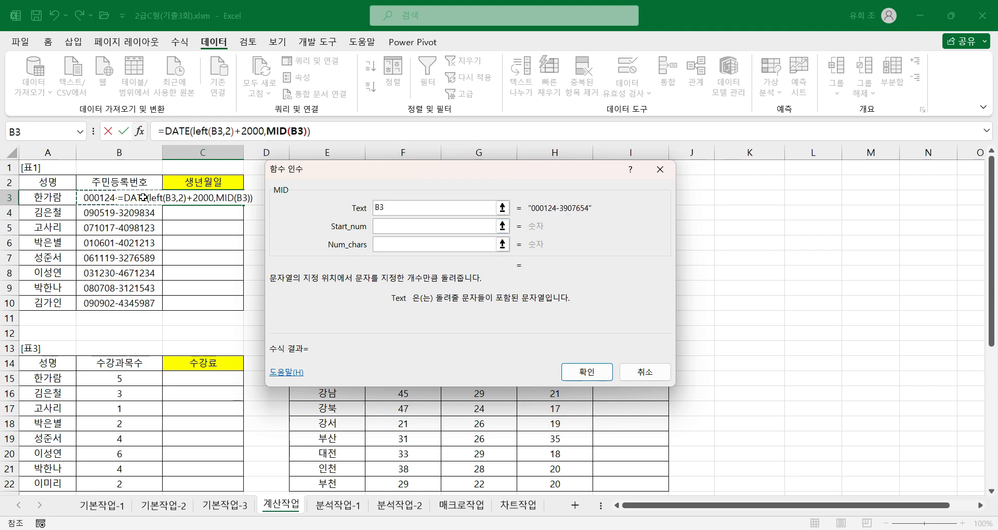
left_click(379, 224)
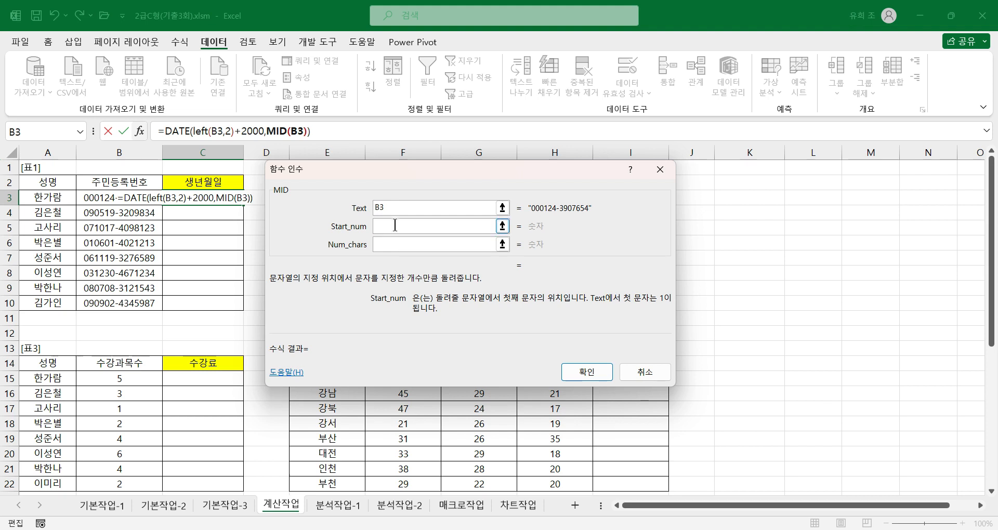
type("3")
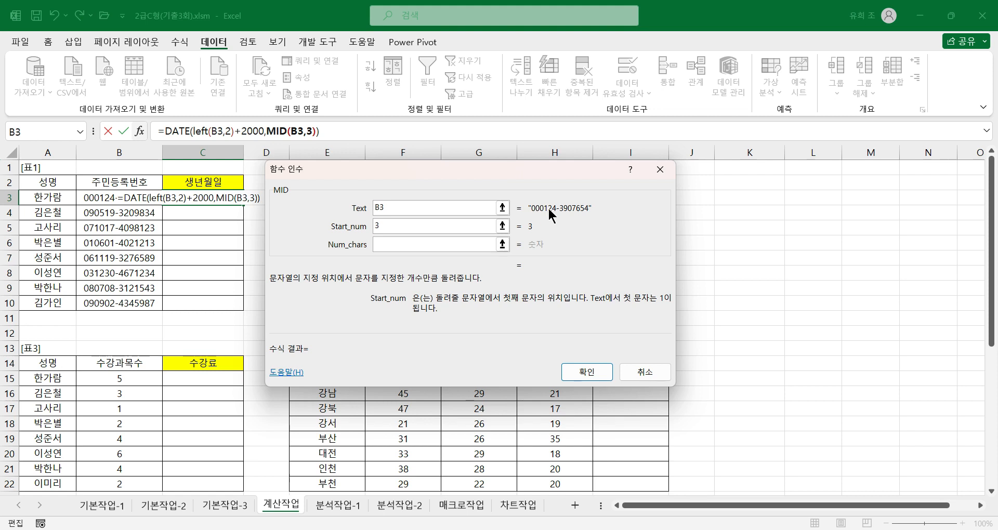
key("Tab")
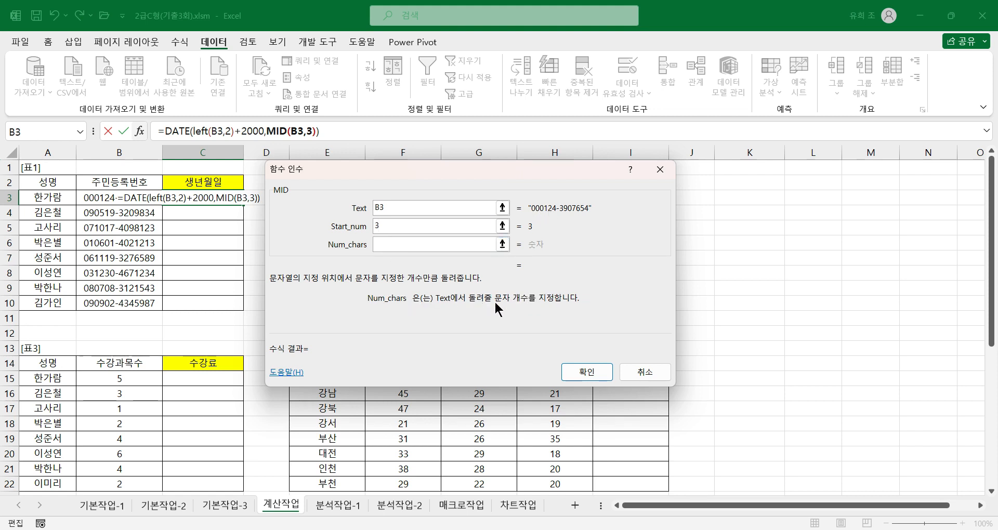
type("2")
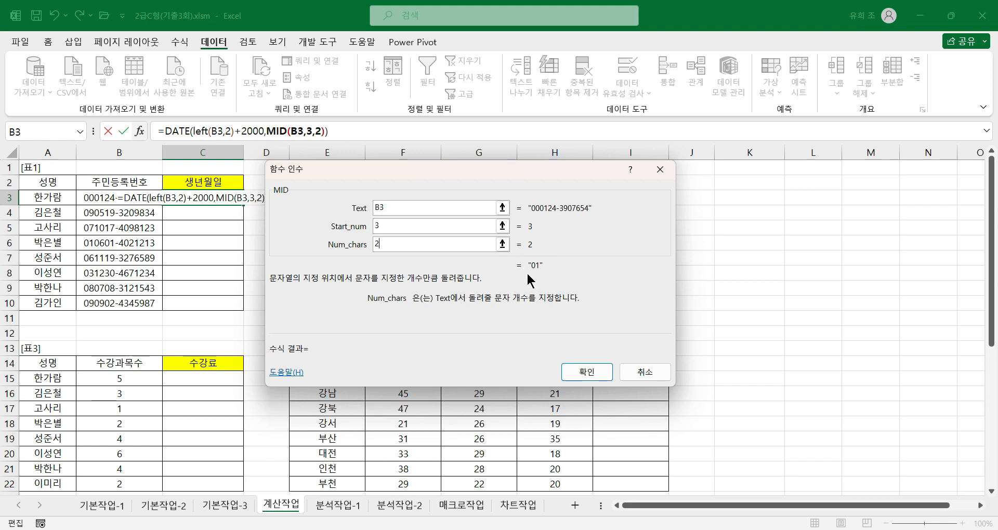
left_click(176, 134)
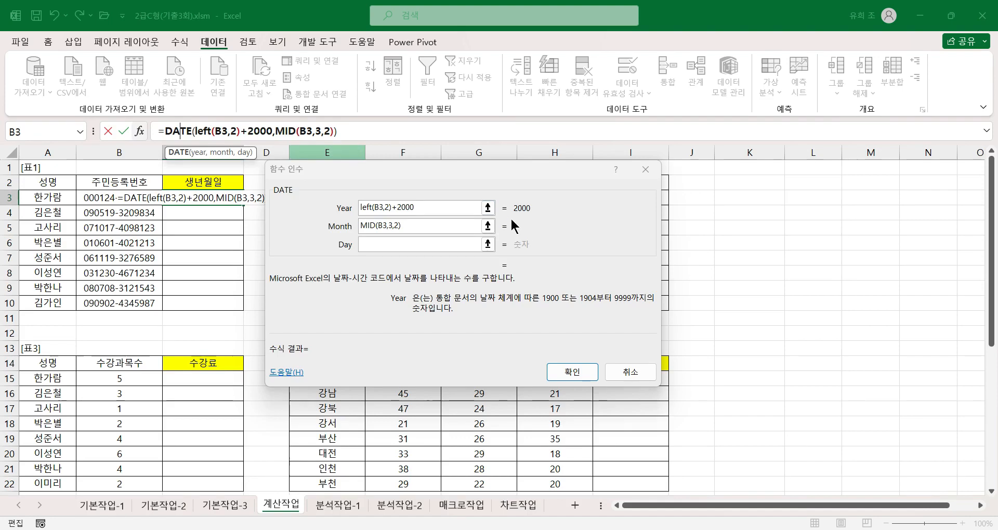
left_click(397, 243)
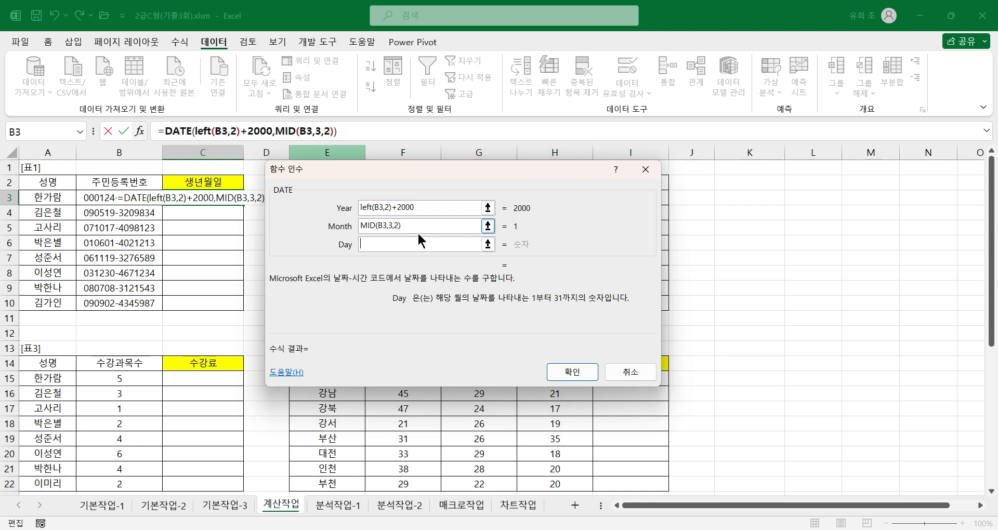
Nest a mid() function in DATE's Day argument with Text B3, Start_num 5 and Num_chars 2.
type("mid()")
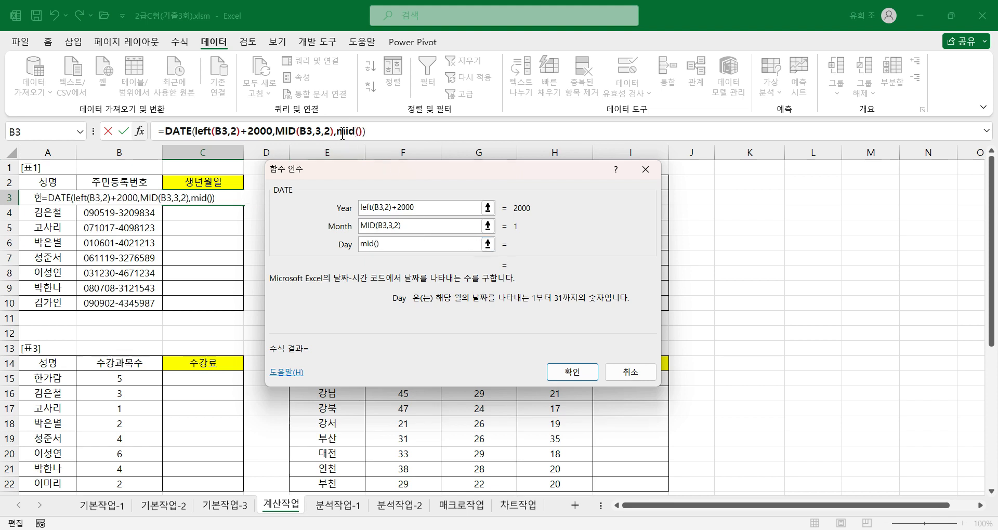
left_click(354, 137)
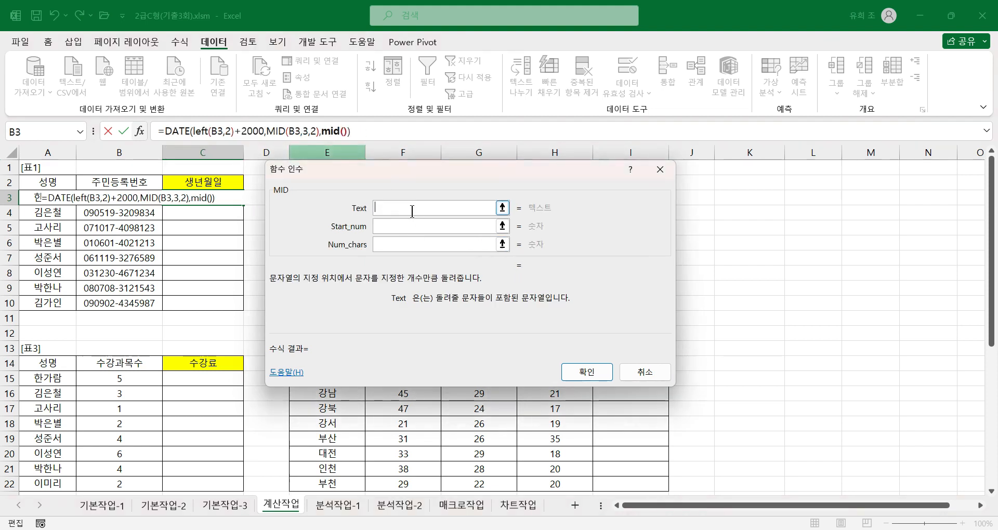
left_click(142, 194)
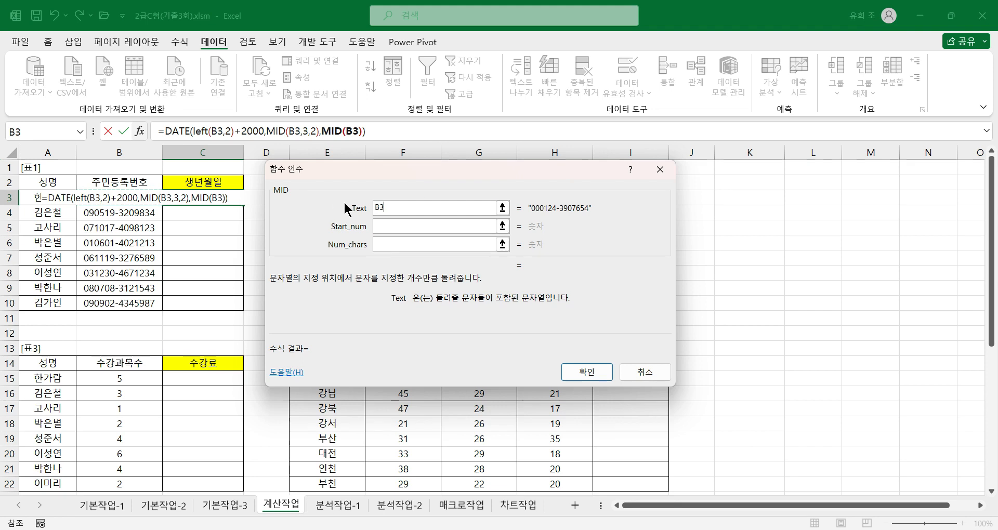
left_click(396, 230)
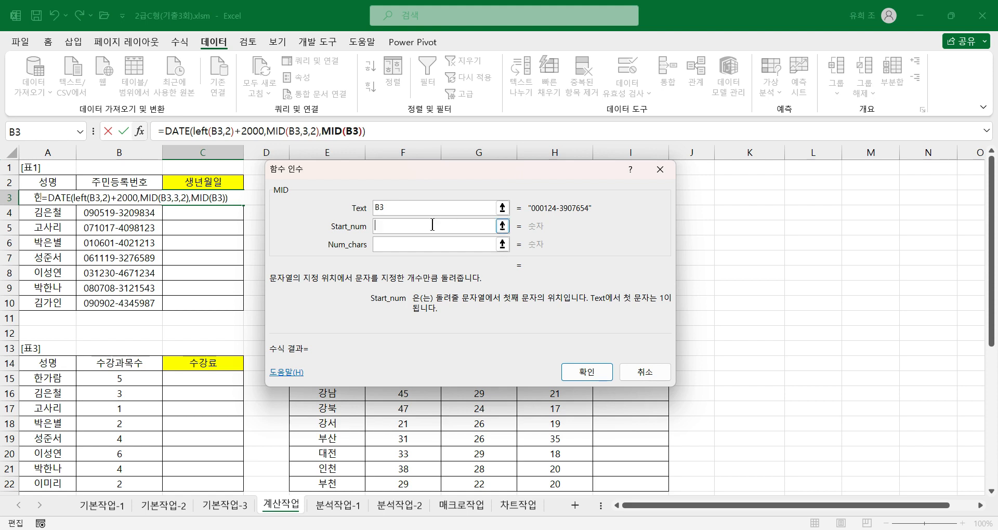
type("5")
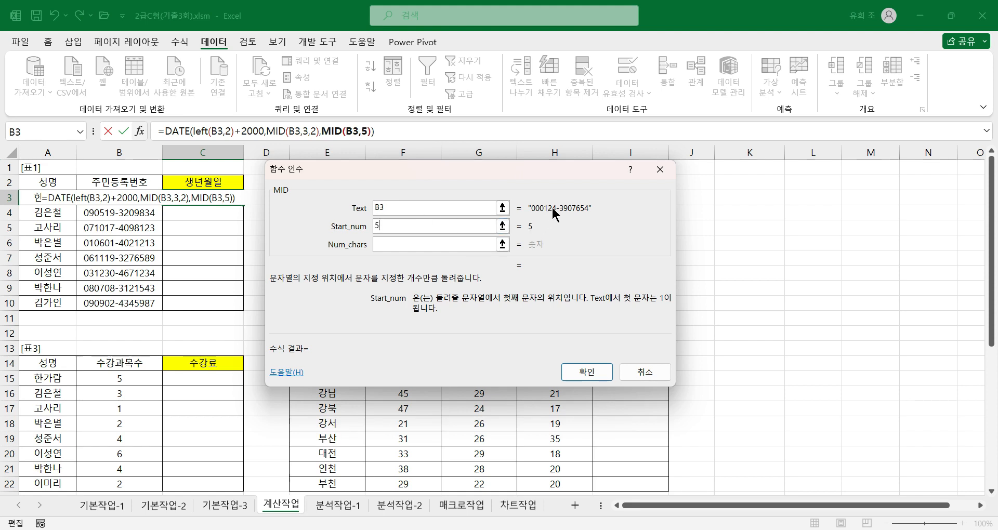
left_click(411, 244)
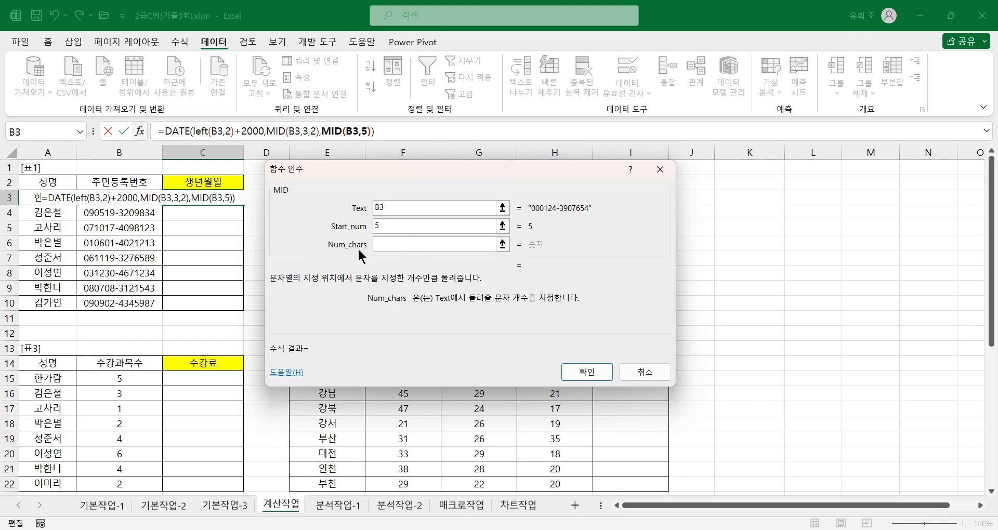
type("2")
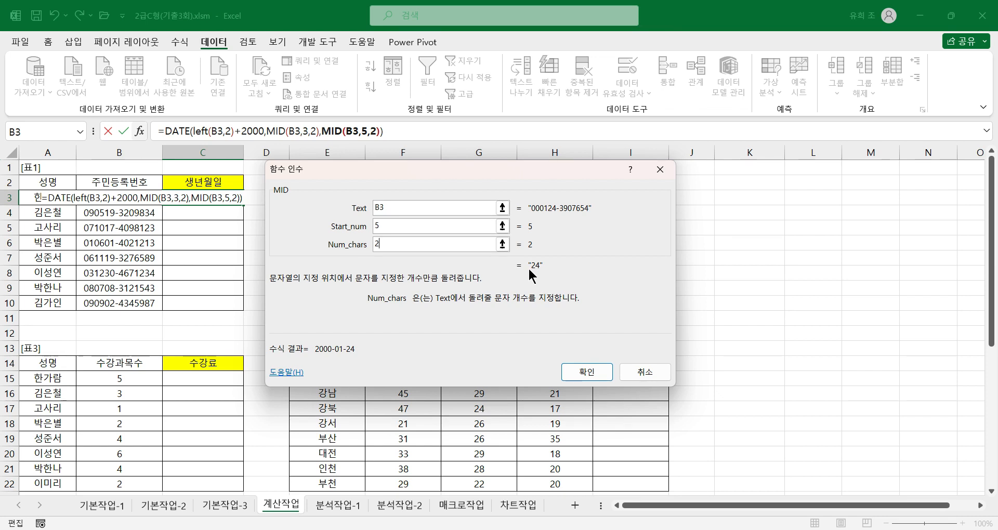
Return to the DATE arguments, confirm the formula in C3 and copy it down the 생년월일 column to C10.
left_click(186, 131)
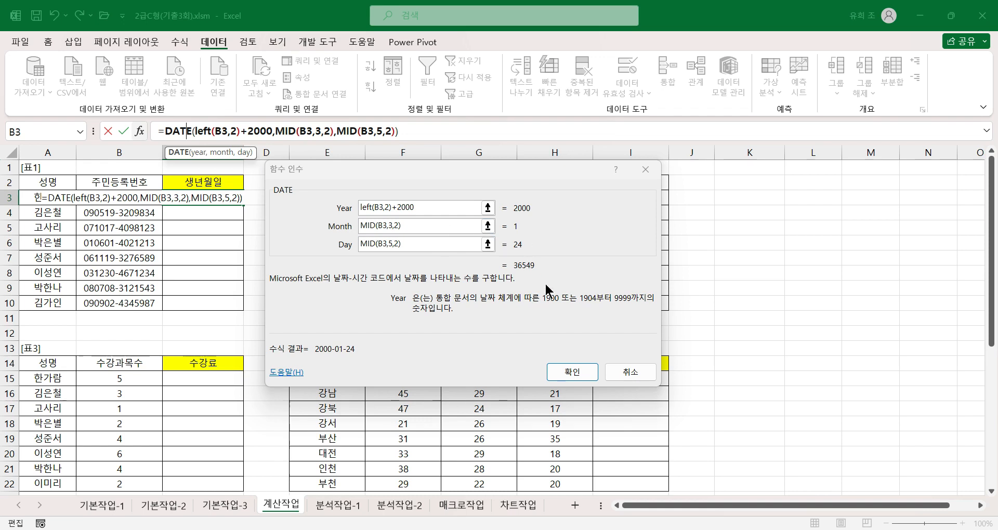
left_click(562, 374)
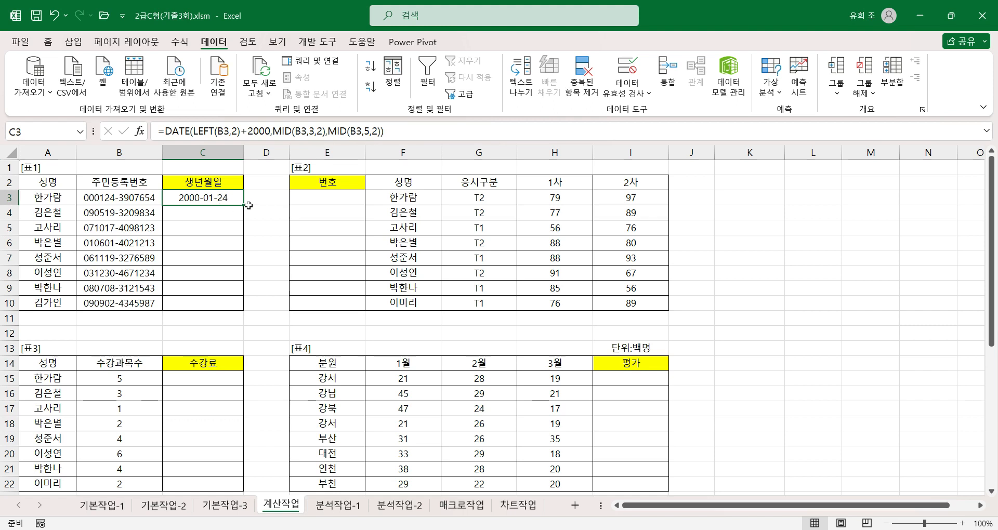
double_click(244, 207)
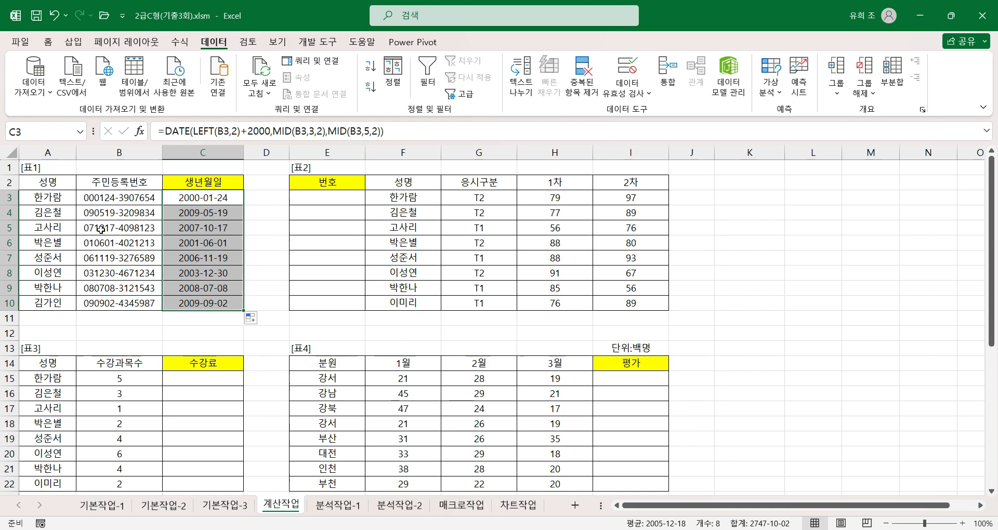
left_click(213, 214)
key("ctrl+Down")
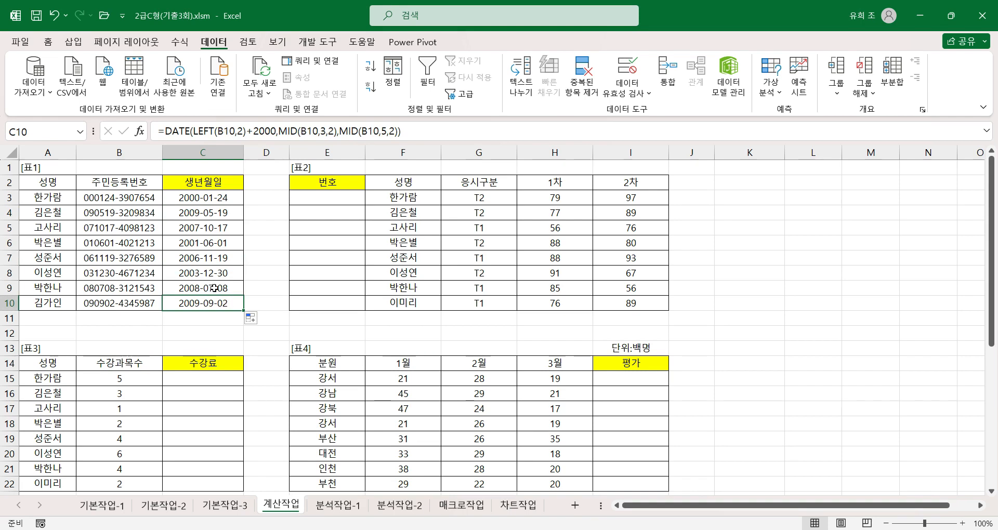
left_click(205, 260)
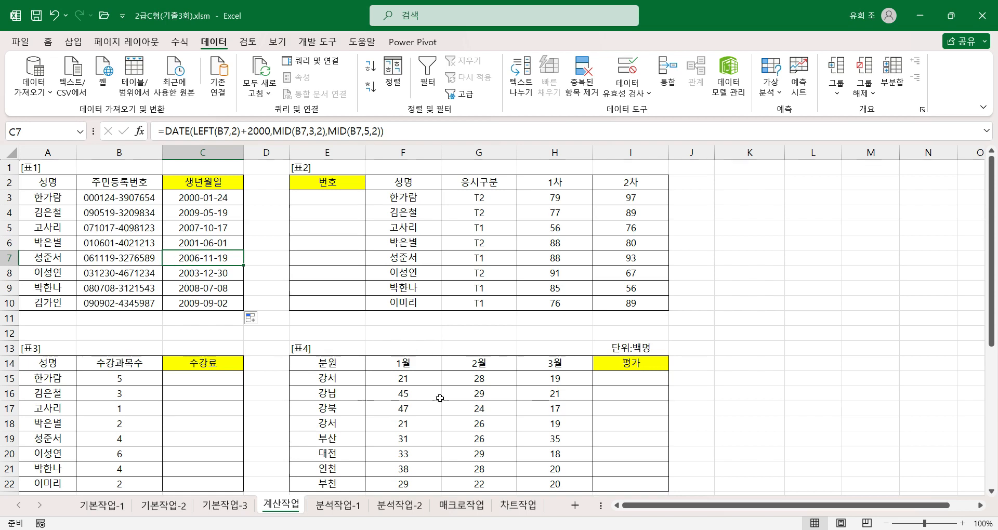
Examine which sheet rows the first cells of 표1 and 표2 occupy, comparing A3, E3 and the row numbers.
left_click(341, 198)
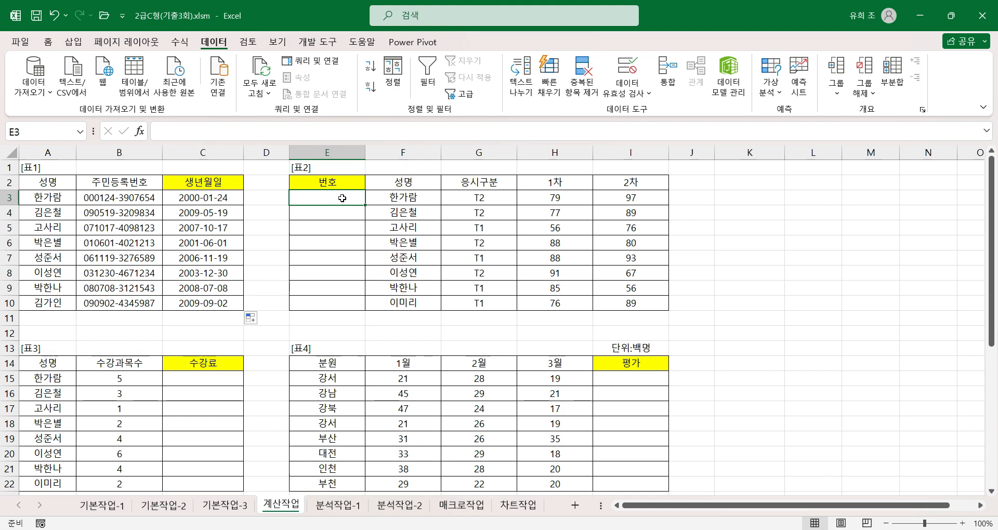
left_click(11, 167)
left_click(12, 182)
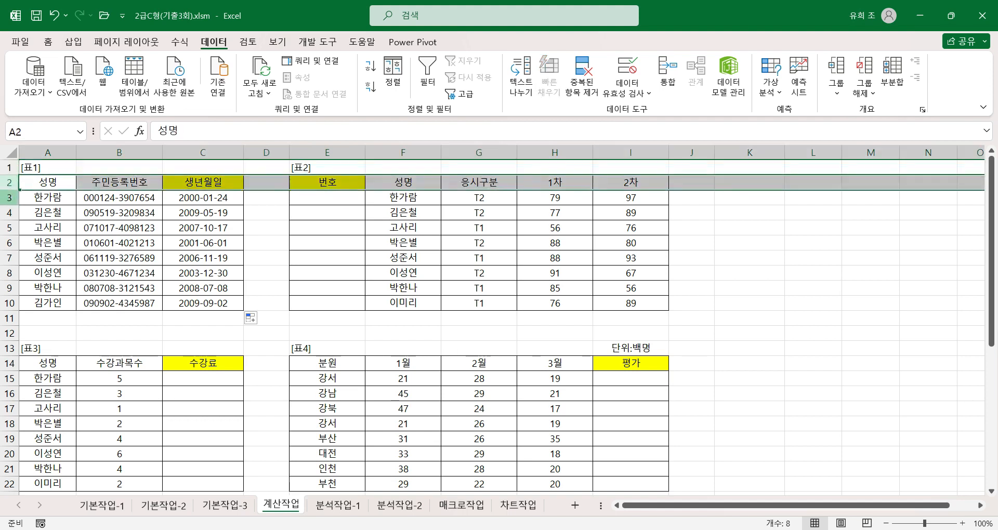
left_click(11, 198)
left_click(338, 199)
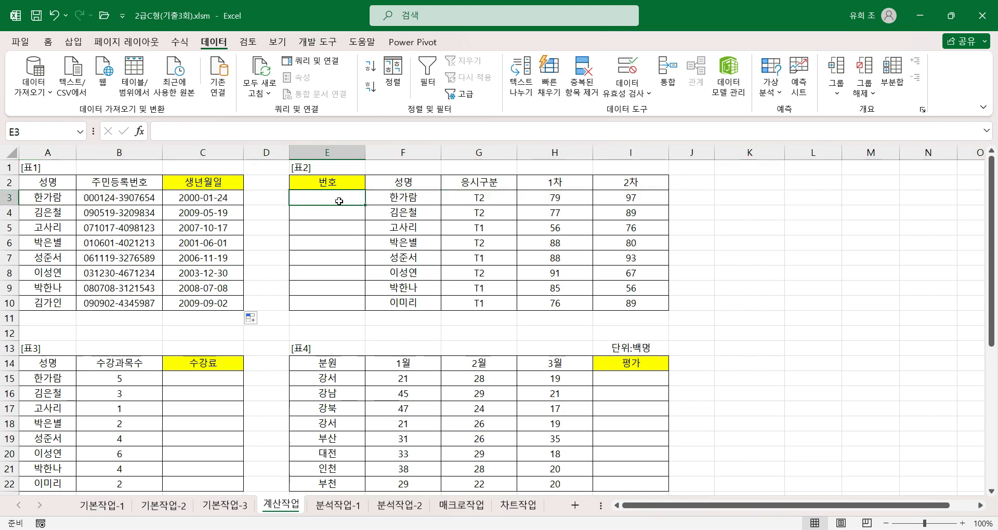
left_click(50, 201)
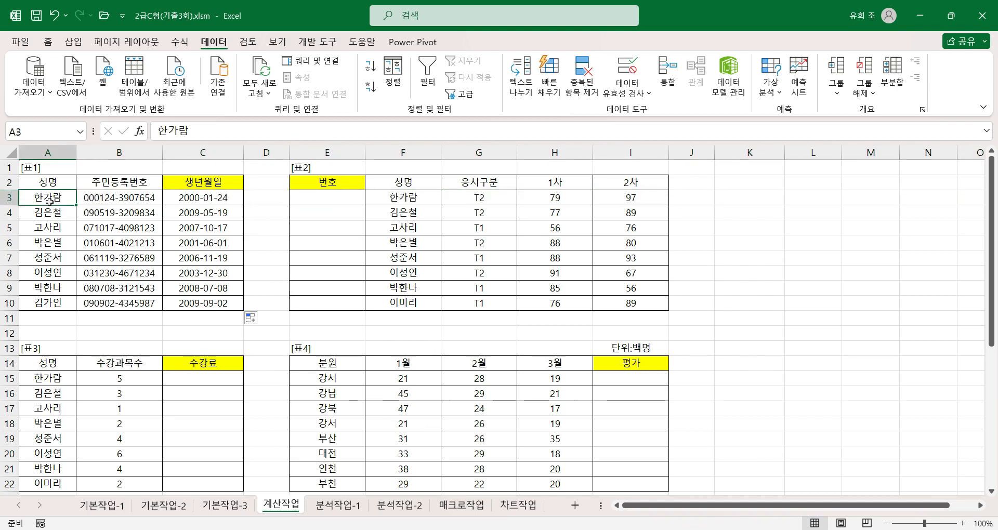
left_click(335, 197)
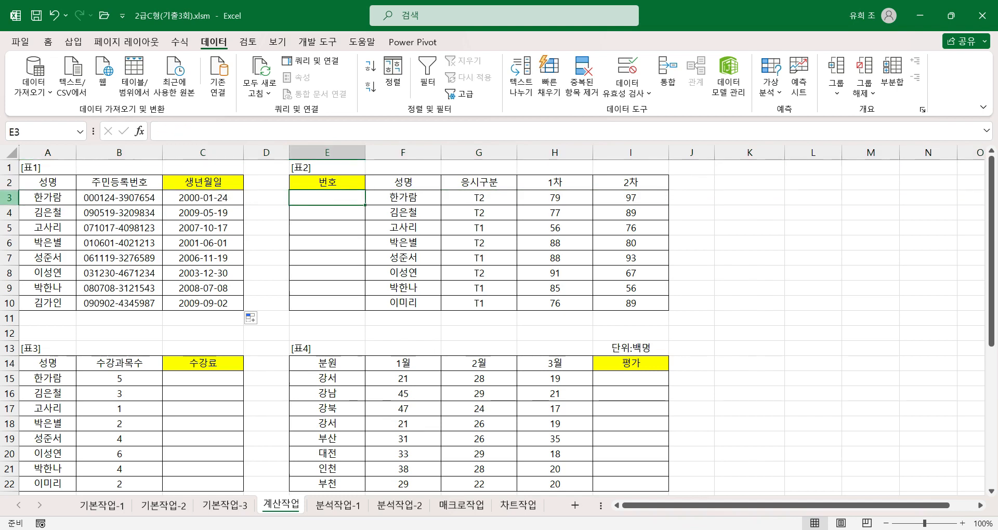
left_click(9, 198)
left_click(48, 198)
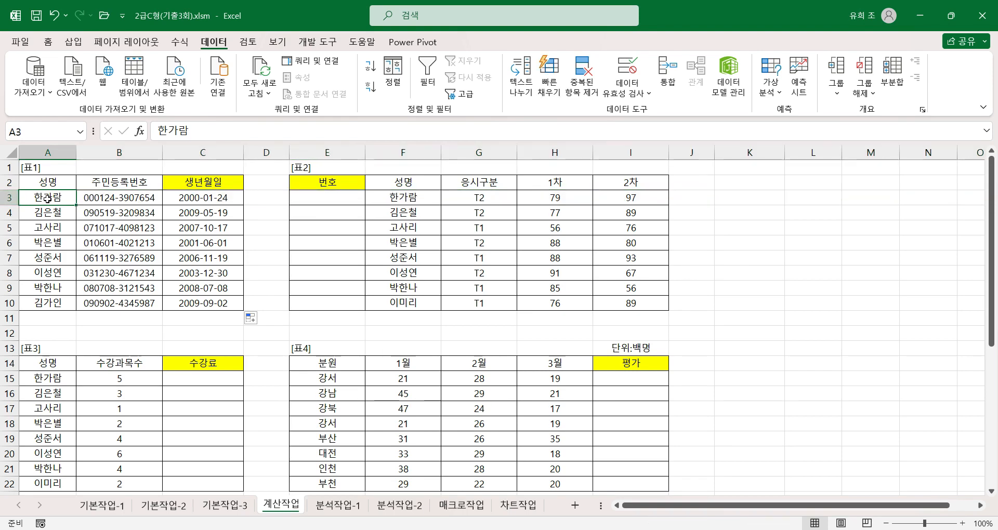
left_click(55, 169)
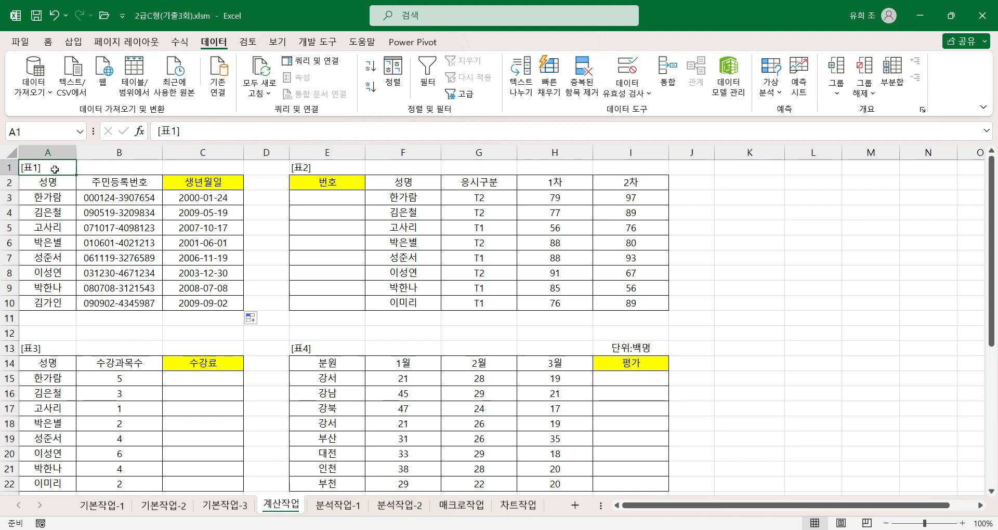
Test the ROW function by entering =row() in XFD3, the last cell of row 3.
left_click(682, 211)
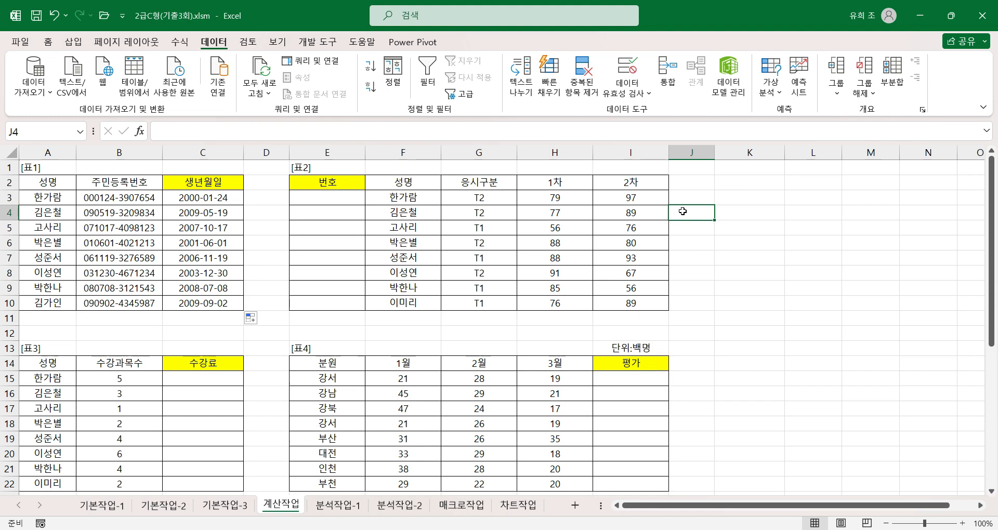
left_click(685, 198)
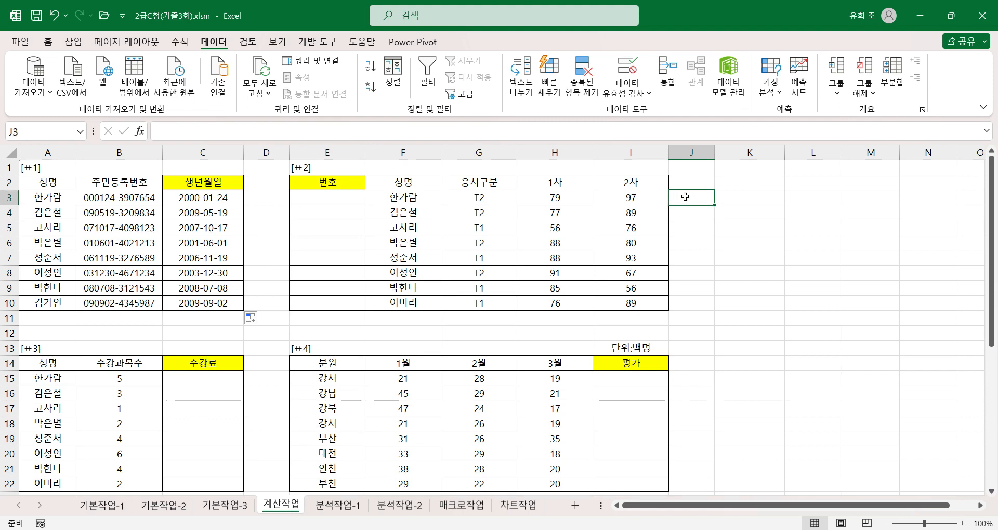
key("ctrl+Right")
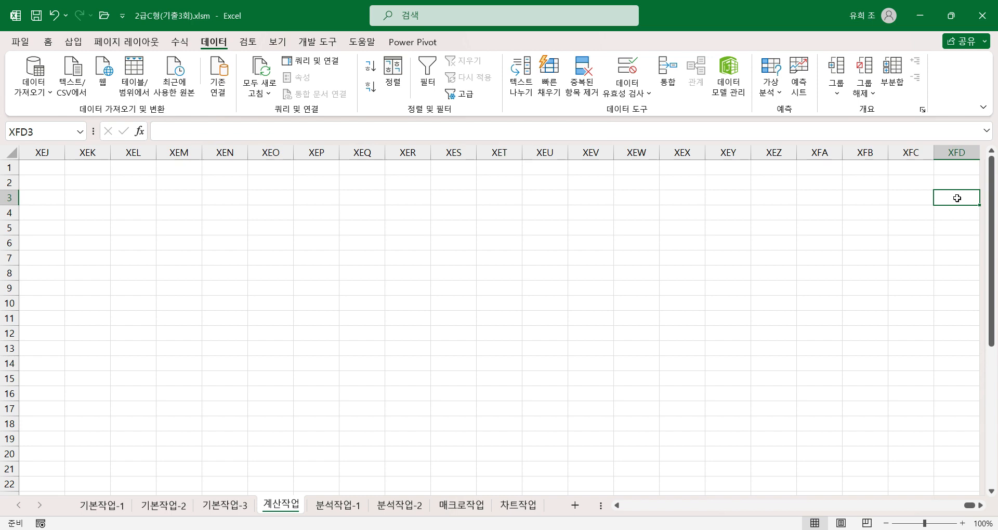
type("=row")
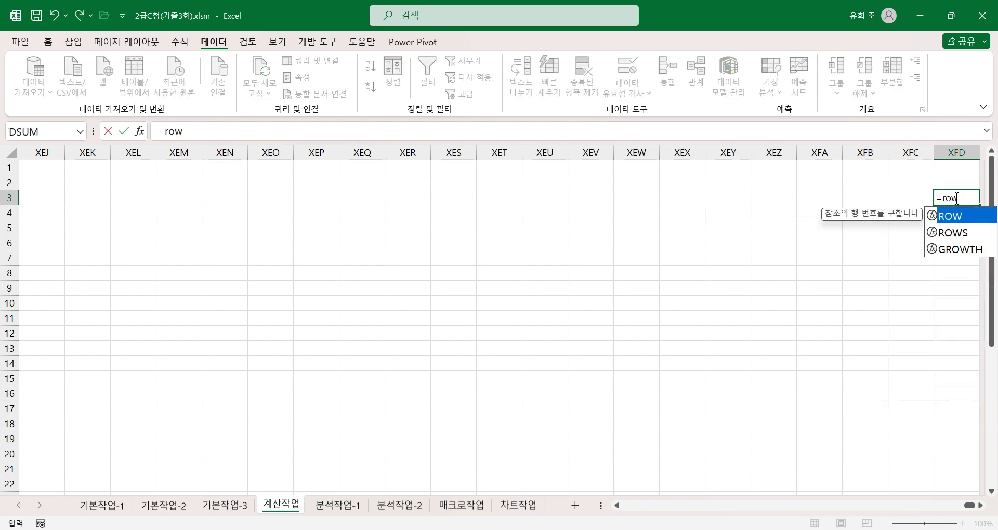
type("()")
key("Return")
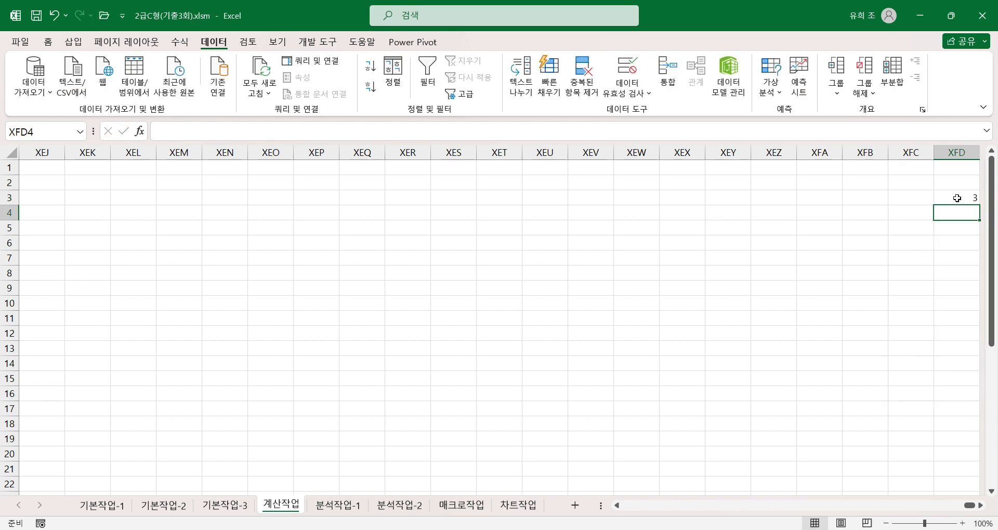
left_click(954, 197)
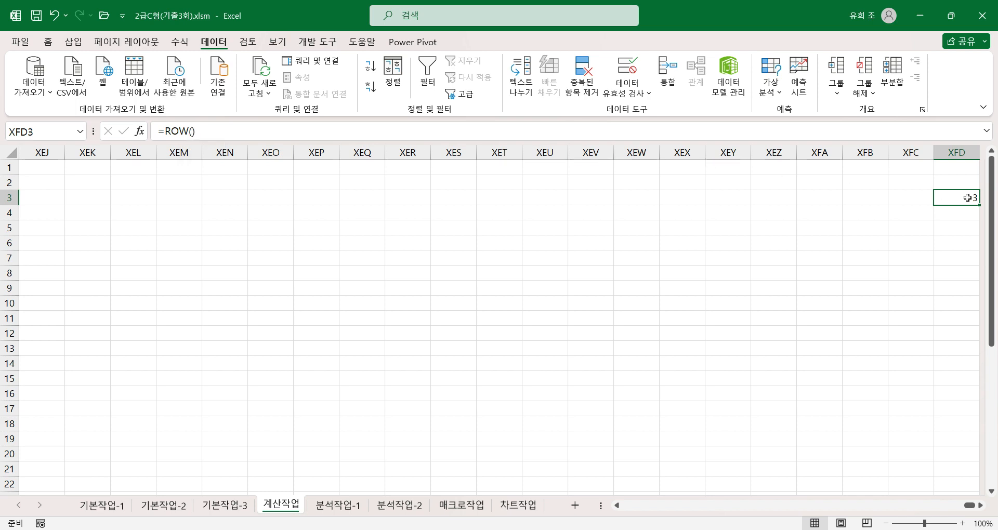
Enter a second test formula =row() in XEZ3 and compare it with XFD3.
left_click(764, 200)
type("=")
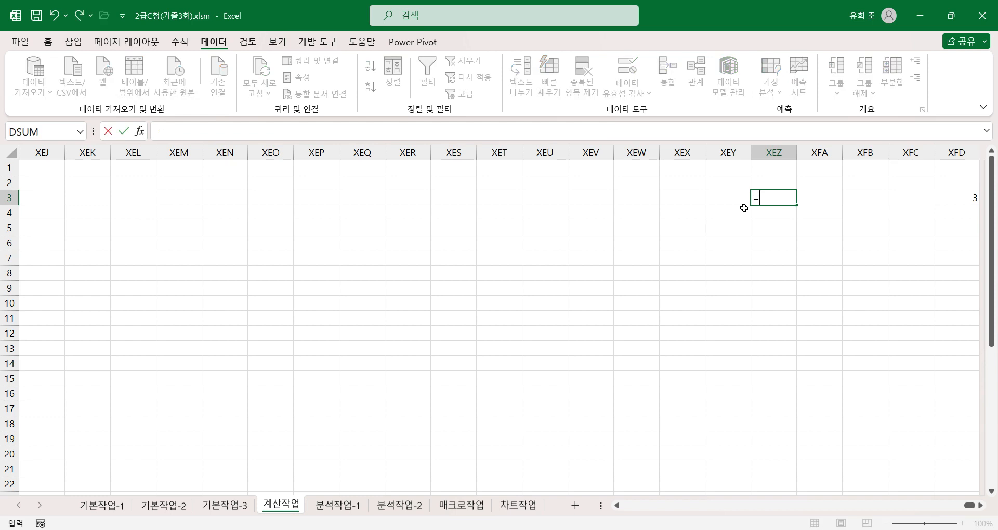
type("row(")
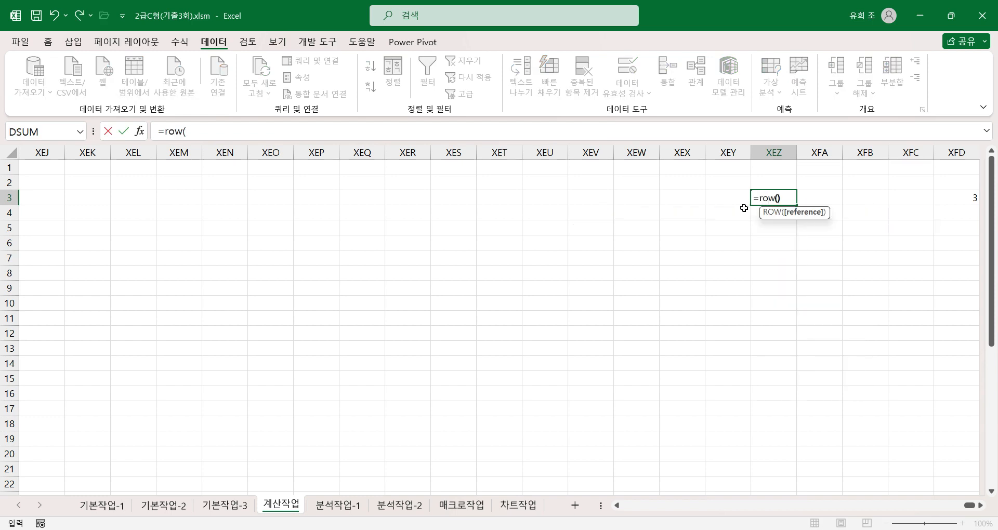
key("Return")
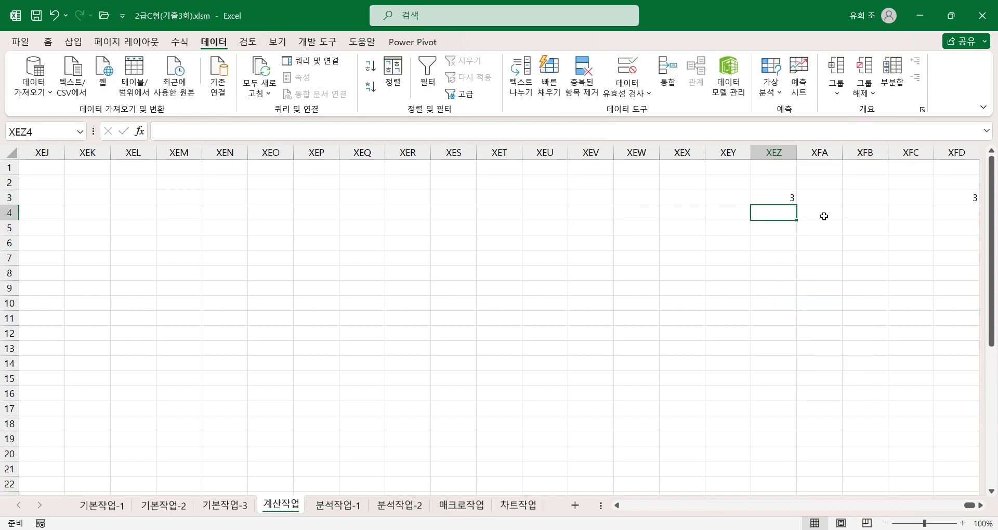
left_click(785, 199)
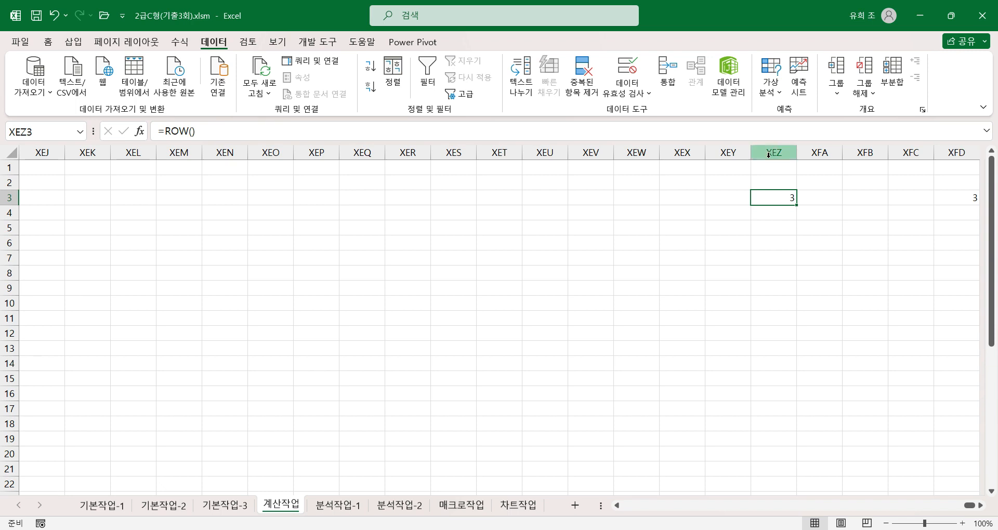
left_click(959, 194)
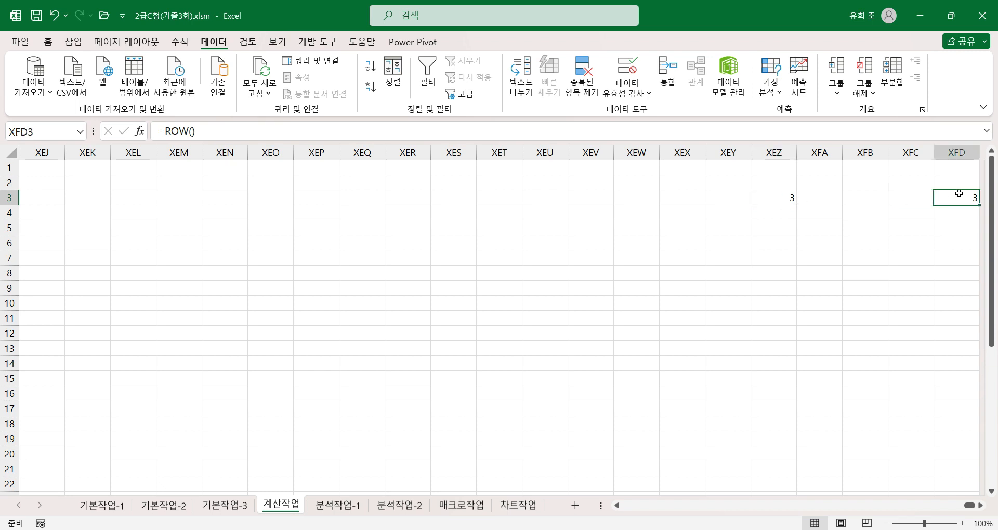
Delete the ROW test formulas from the range XEZ3:XFD3.
left_click_drag(777, 205, 959, 199)
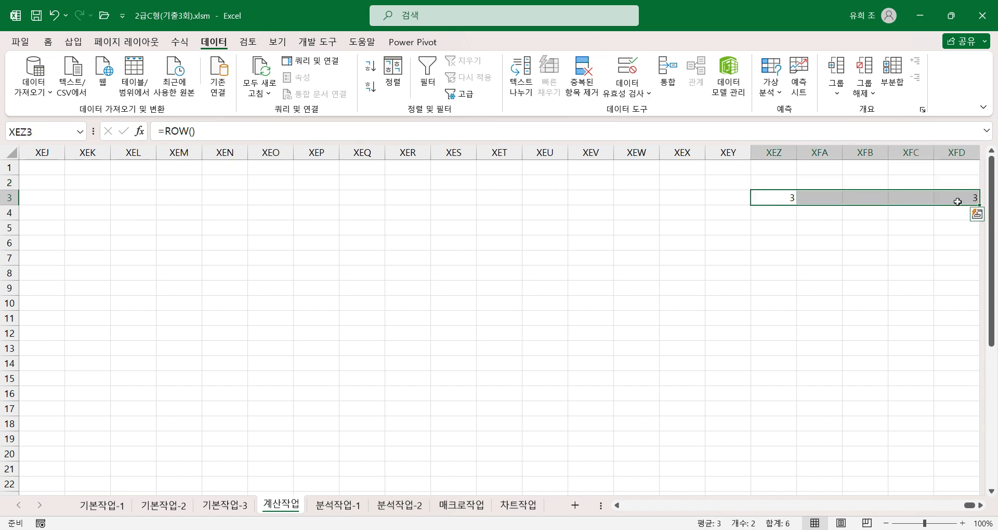
key("Delete")
left_click(958, 200)
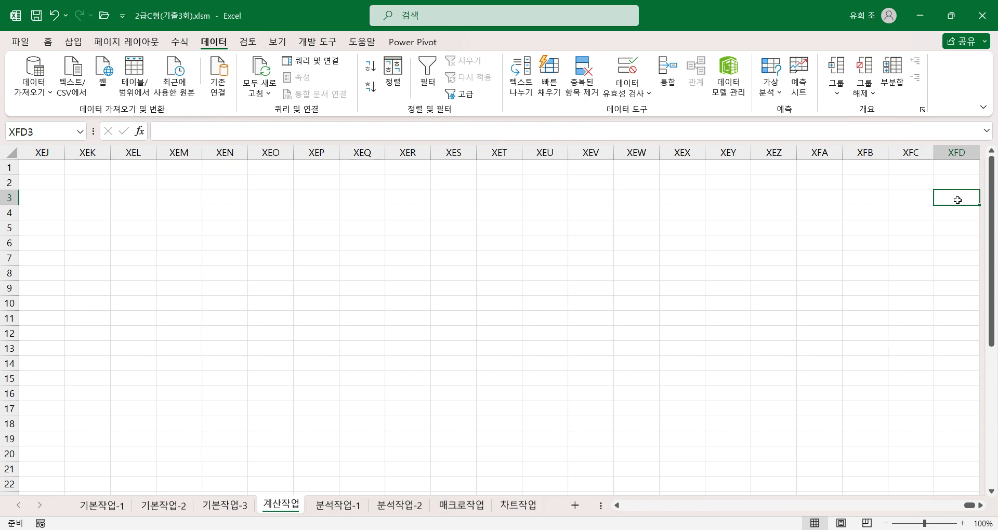
Enter =ROW() in E3, the first 번호 cell of 표2, and check it in the function arguments dialog.
key("ctrl+Home")
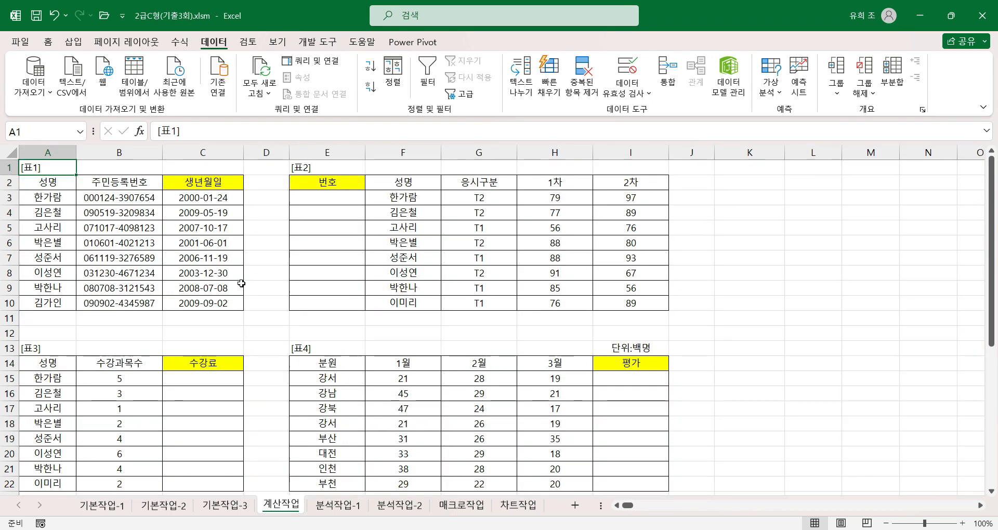
left_click(349, 197)
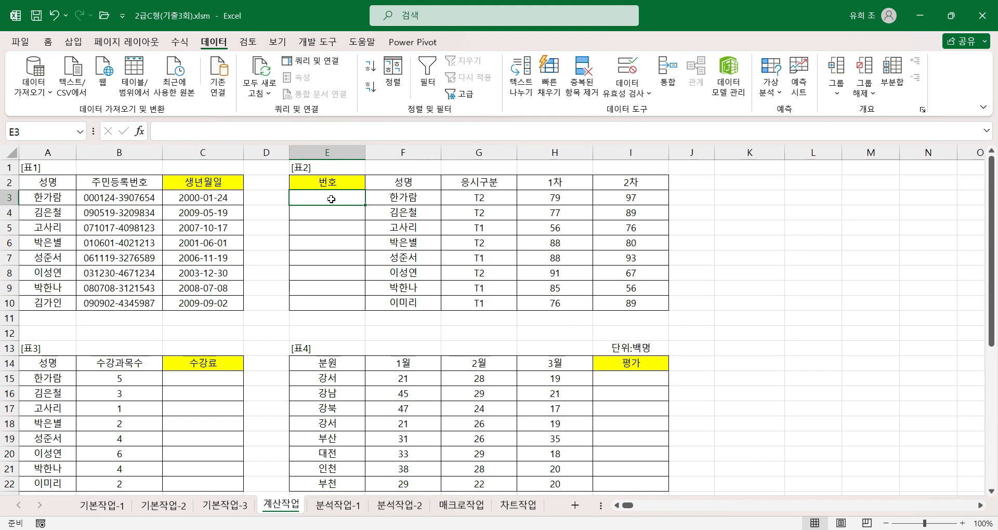
type("=")
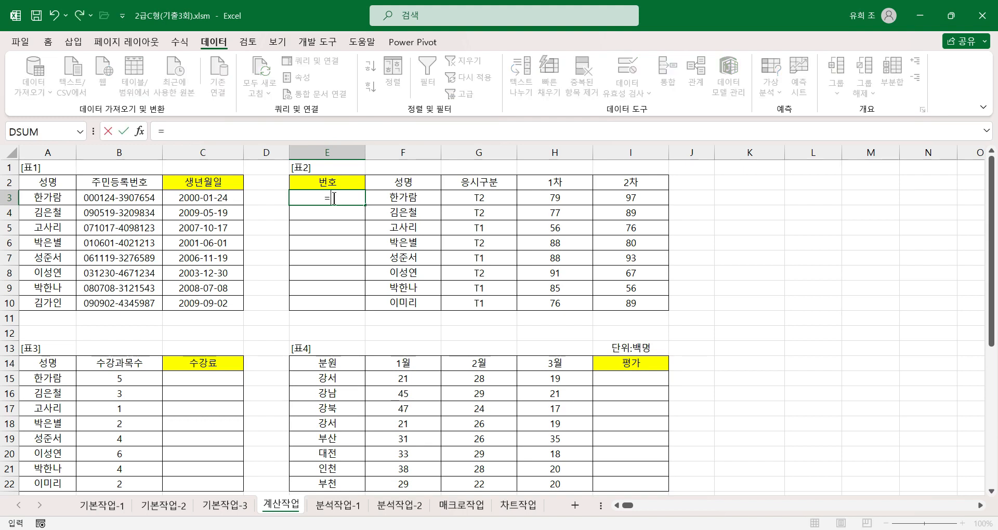
type("ro")
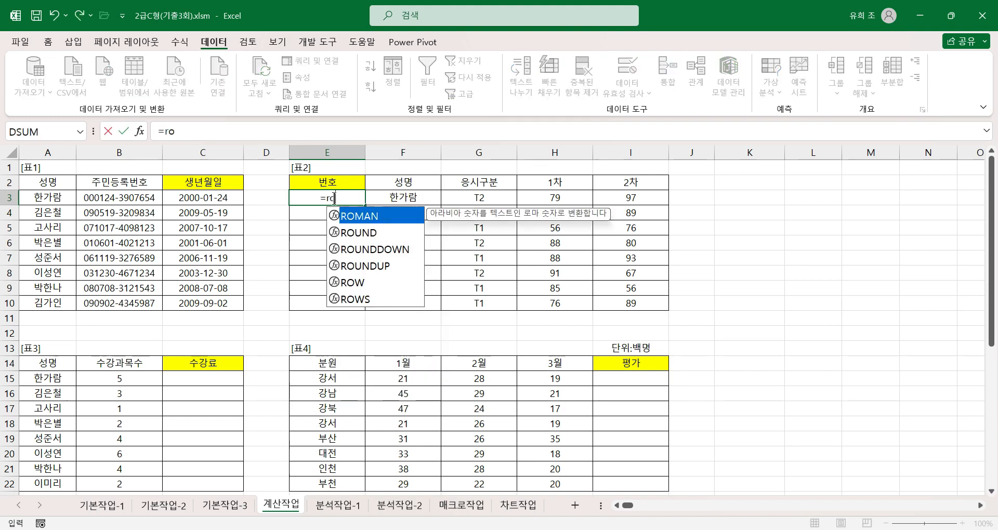
type("w()")
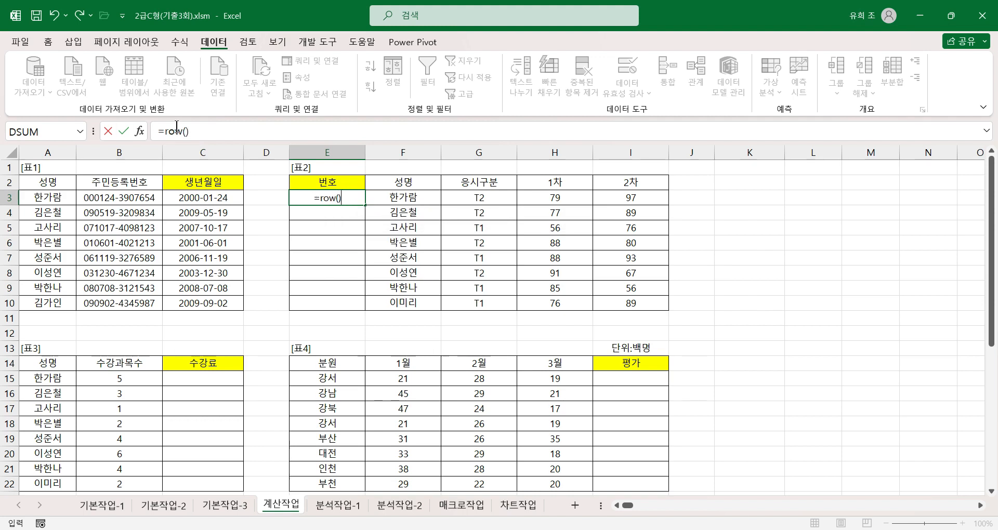
left_click(139, 131)
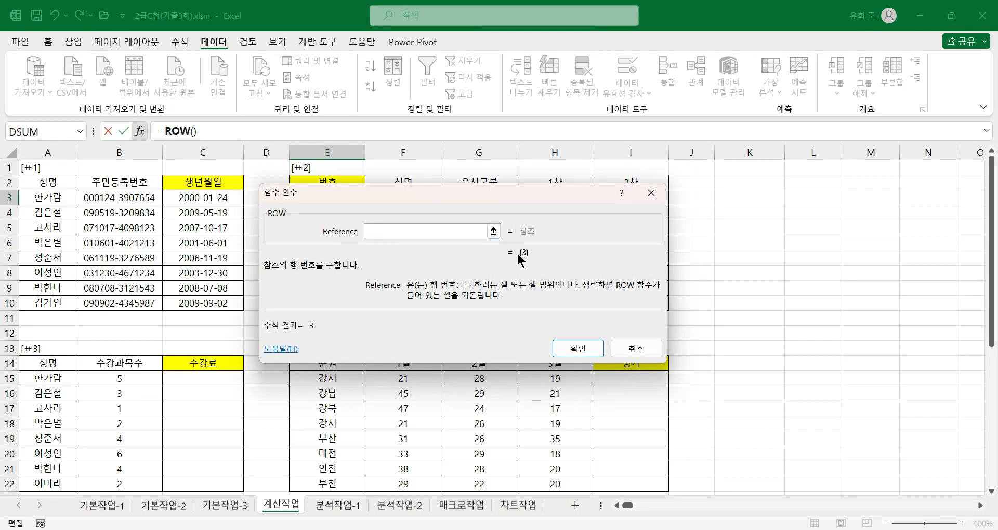
left_click(573, 350)
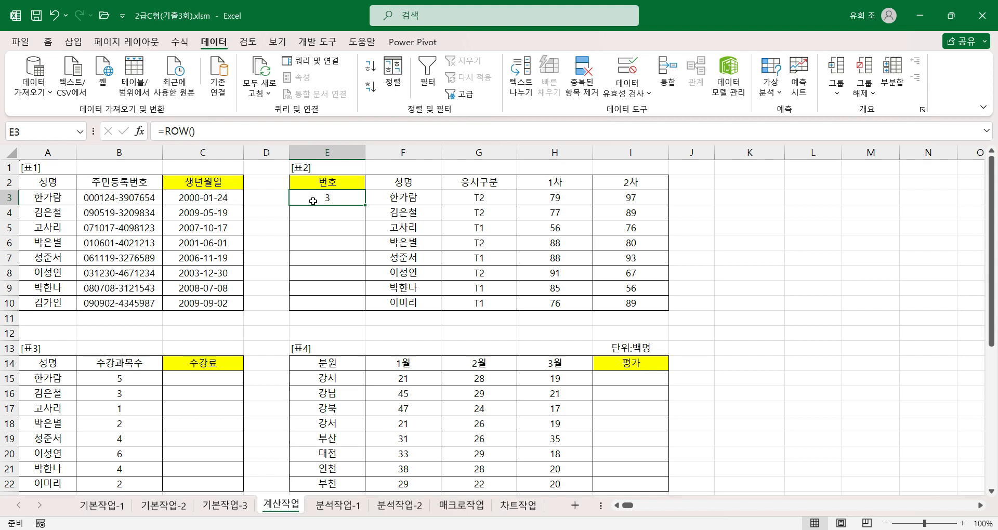
Extend the formula in E3 to =ROW()-2.
left_click(232, 133)
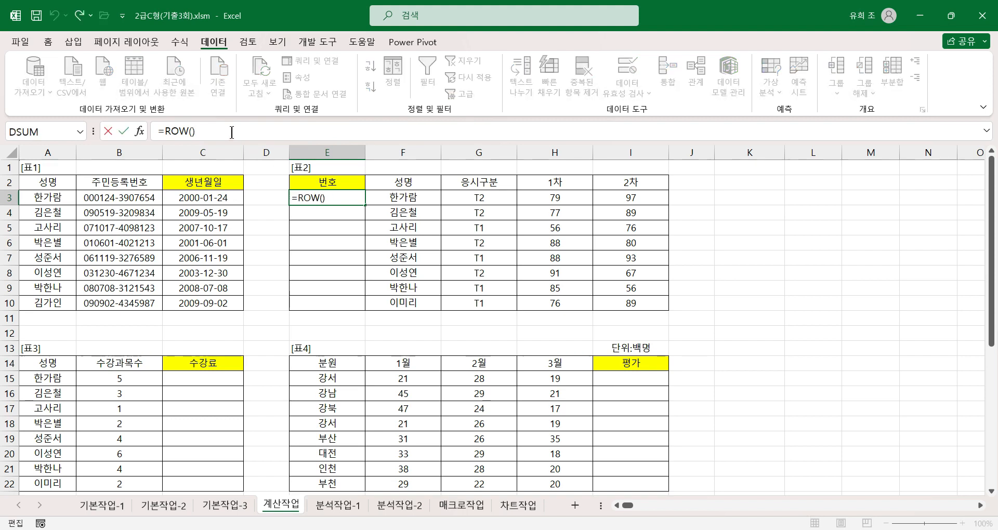
type("-2")
key("Return")
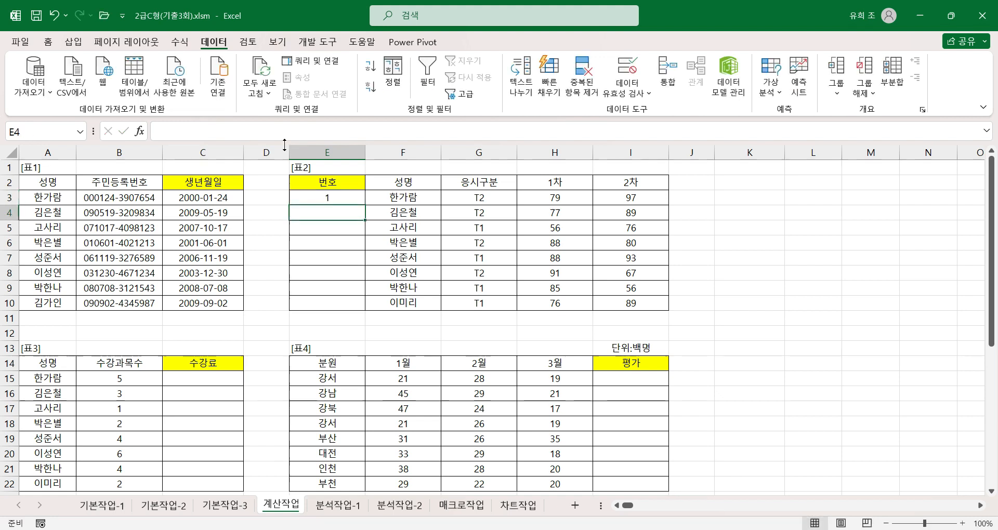
Fill the 번호 formula from E3 down to E10.
left_click(323, 198)
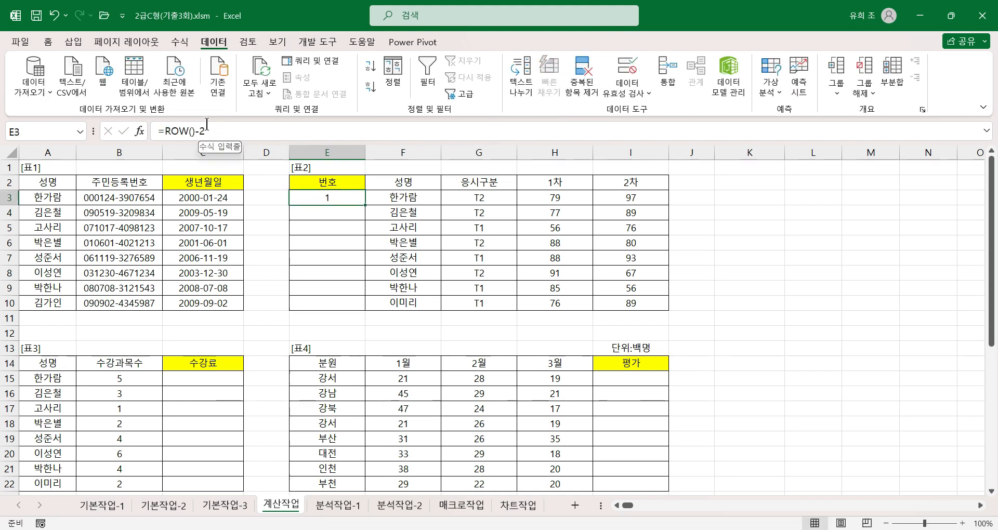
left_click(345, 217)
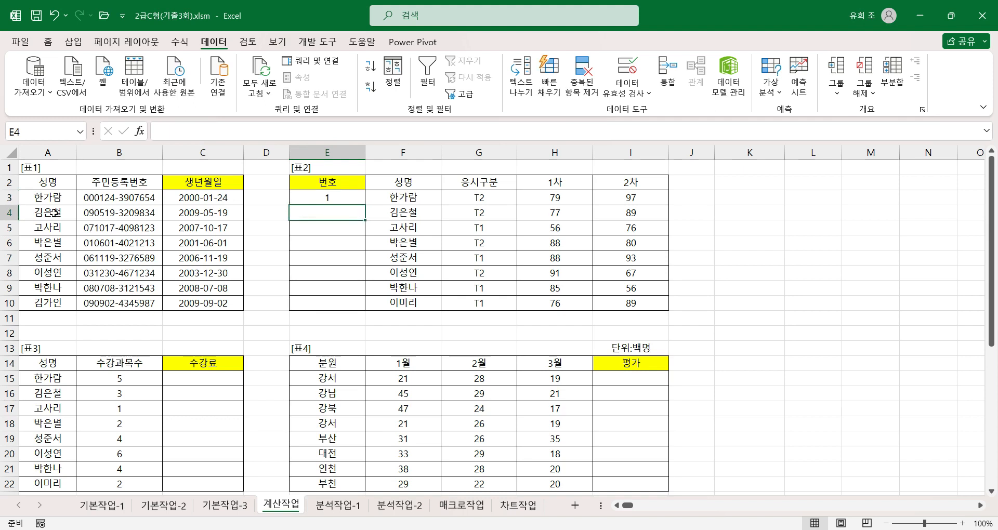
left_click(332, 227)
left_click(332, 197)
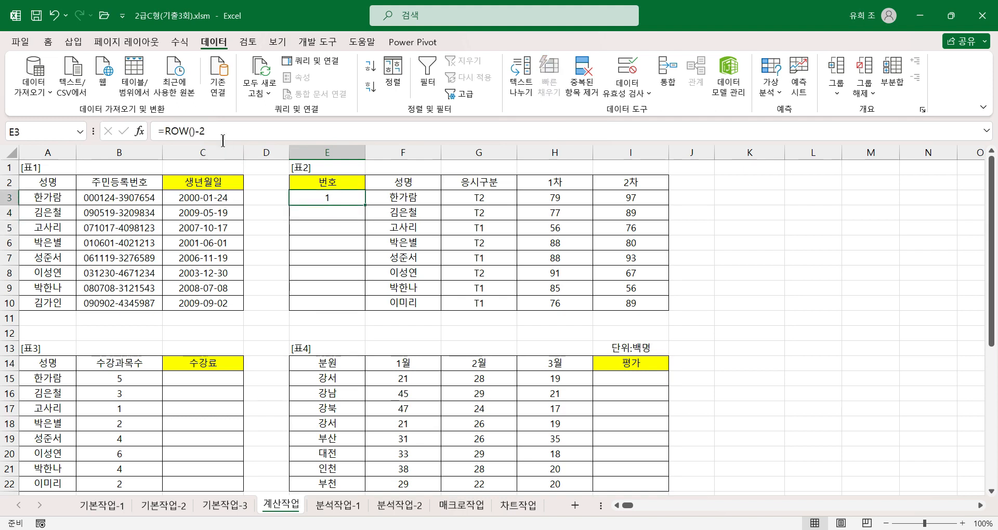
left_click(332, 212)
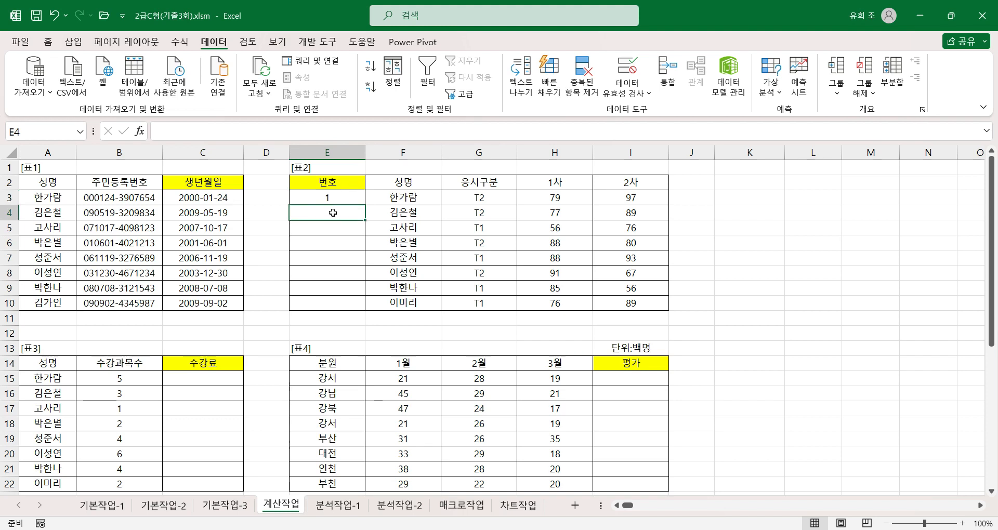
left_click(326, 232)
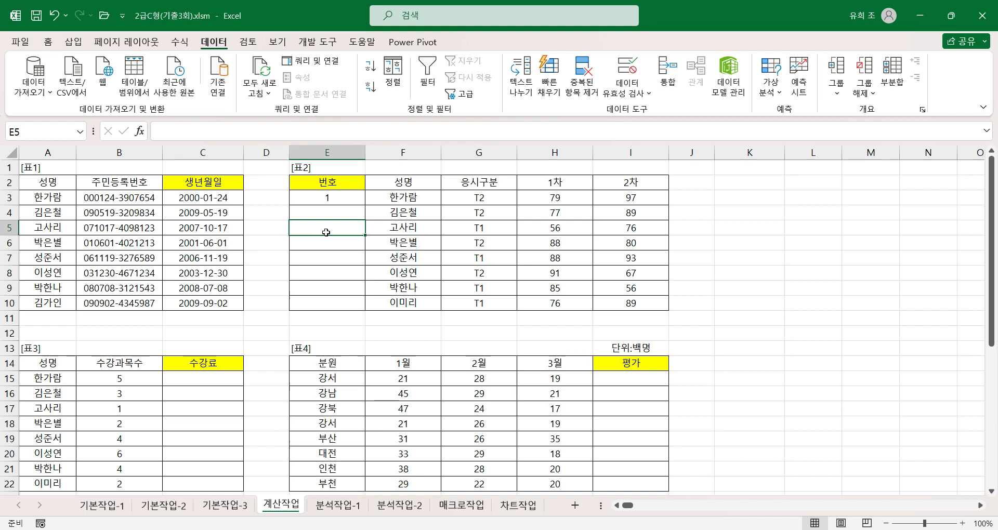
left_click(331, 198)
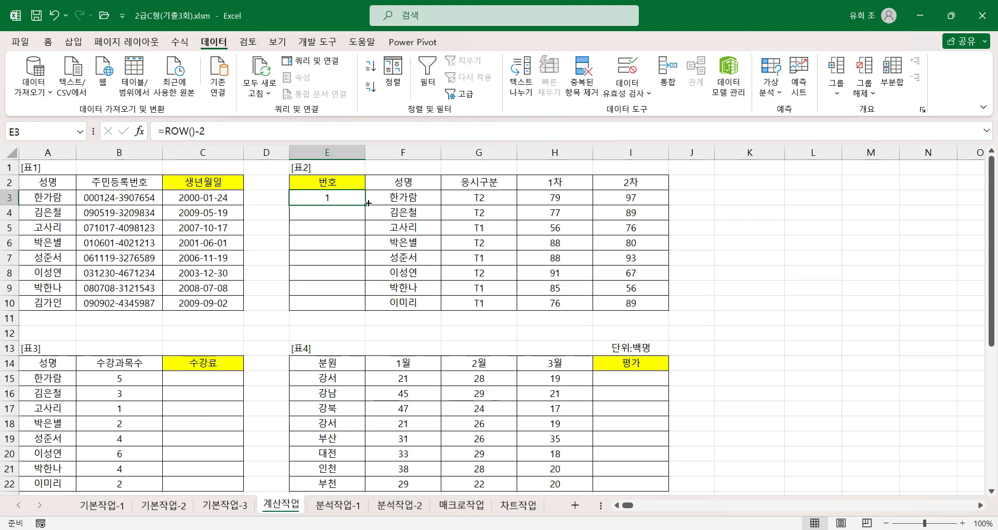
double_click(362, 207)
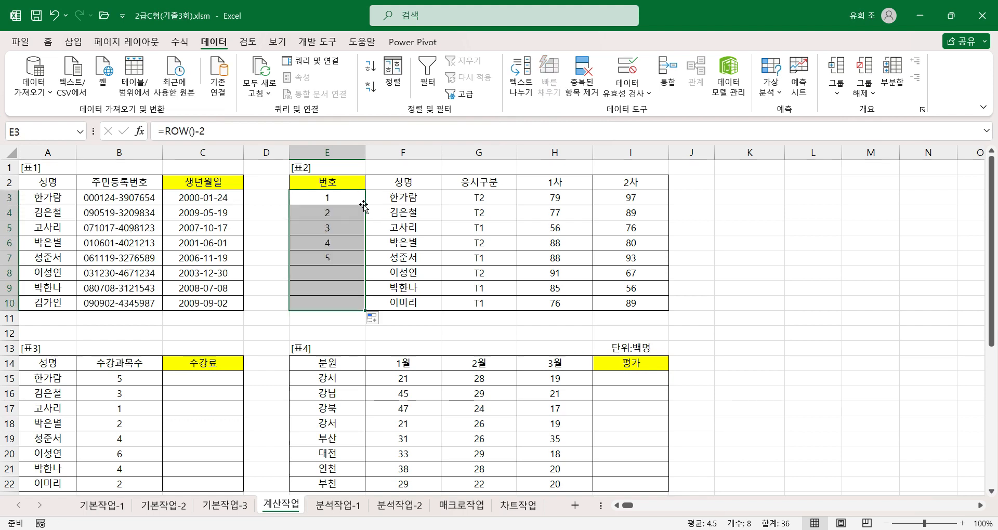
Inspect the ROW function arguments of E10, the last 번호 cell, and compare the formula with E3.
left_click(337, 308)
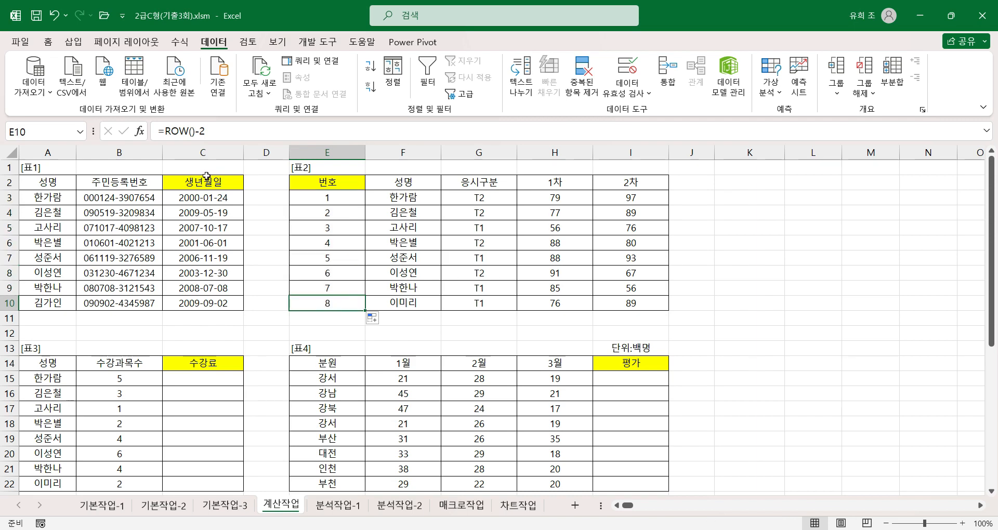
left_click(177, 128)
left_click(139, 131)
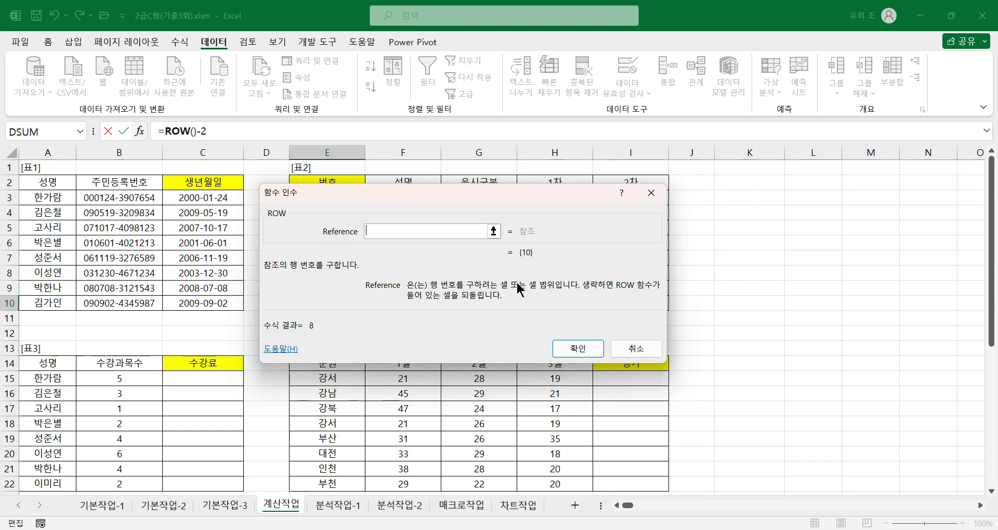
left_click(558, 351)
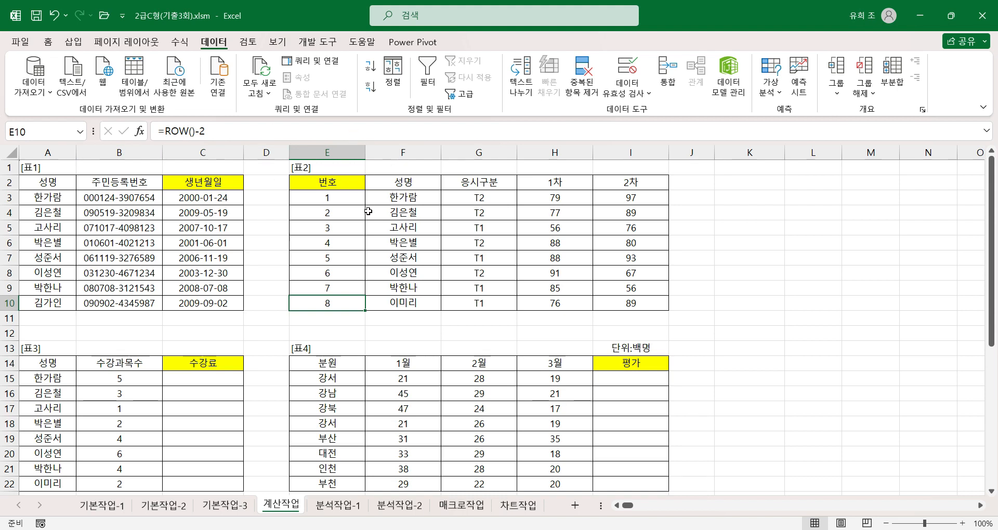
left_click(341, 201)
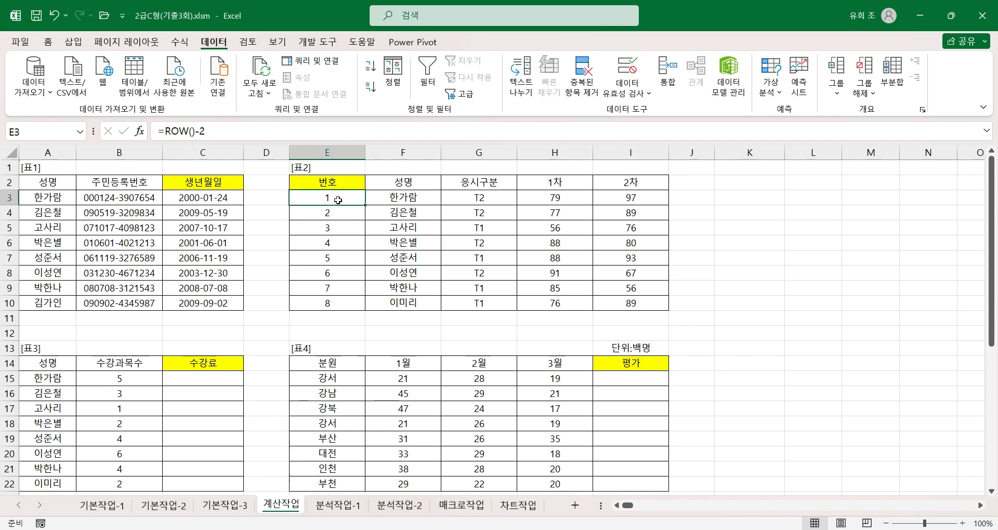
Examine the 수강과목별 할인율 table below 표3, matching each 수강과목수 value with its 할인율.
scroll(179, 373, "down", 2)
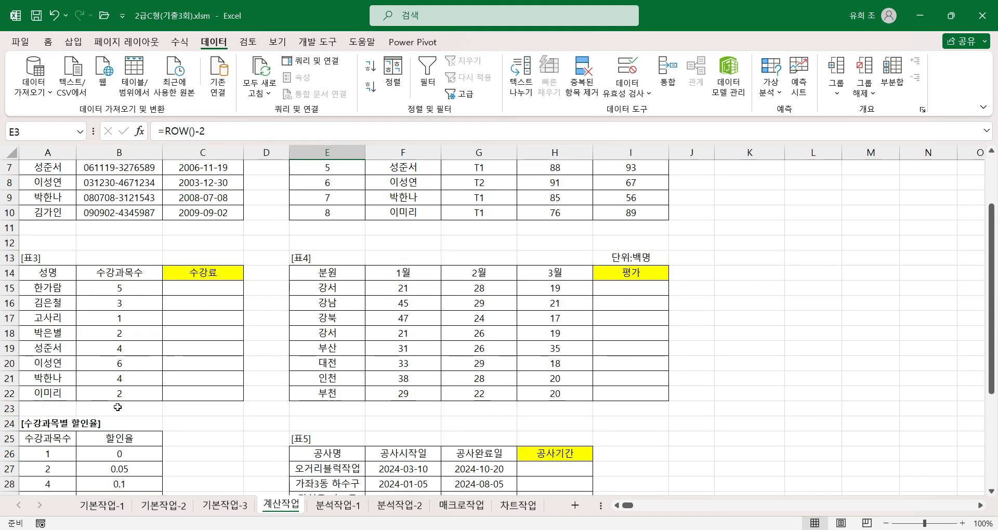
left_click(213, 283)
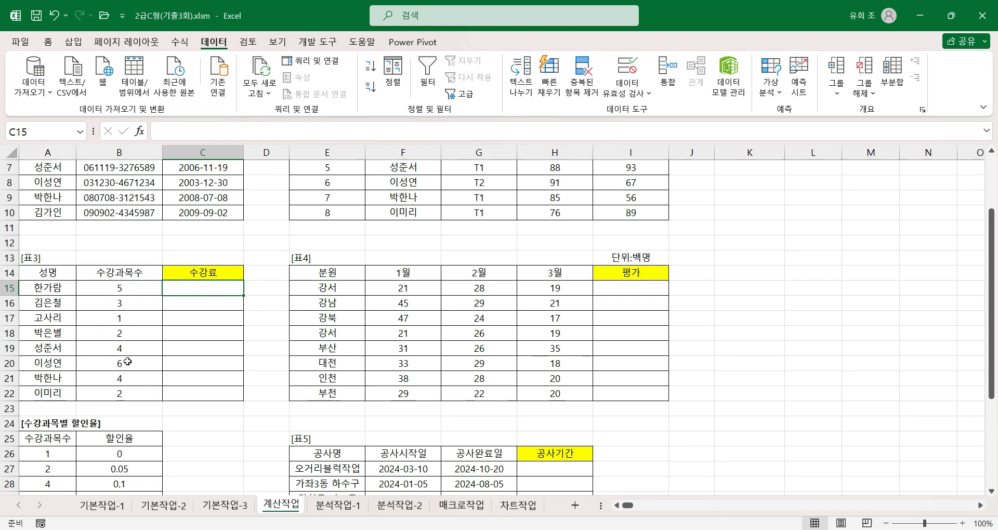
scroll(46, 359, "down", 2)
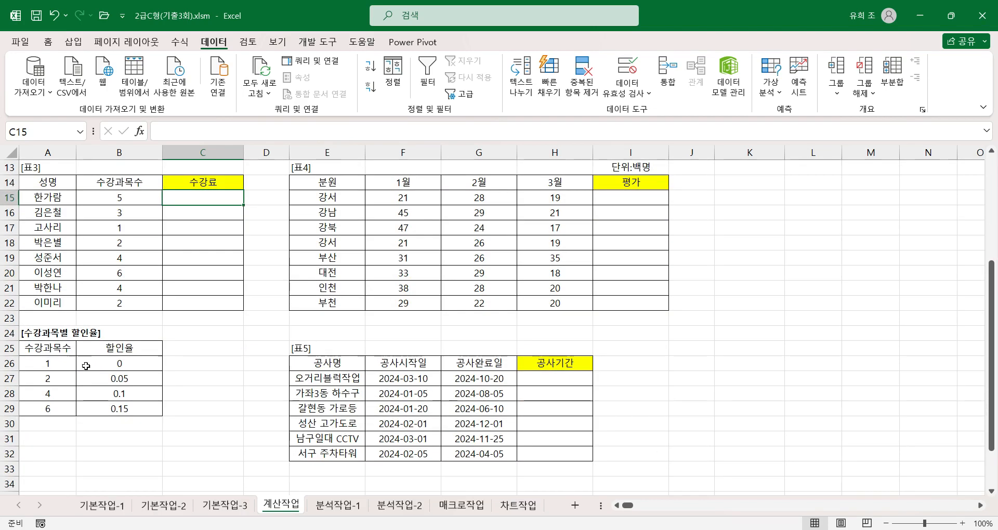
left_click(53, 359)
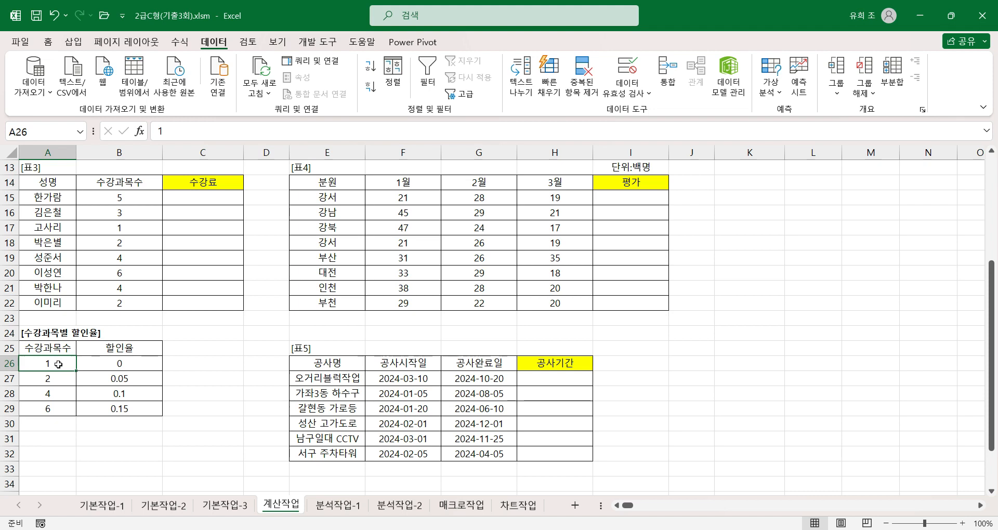
left_click(131, 362)
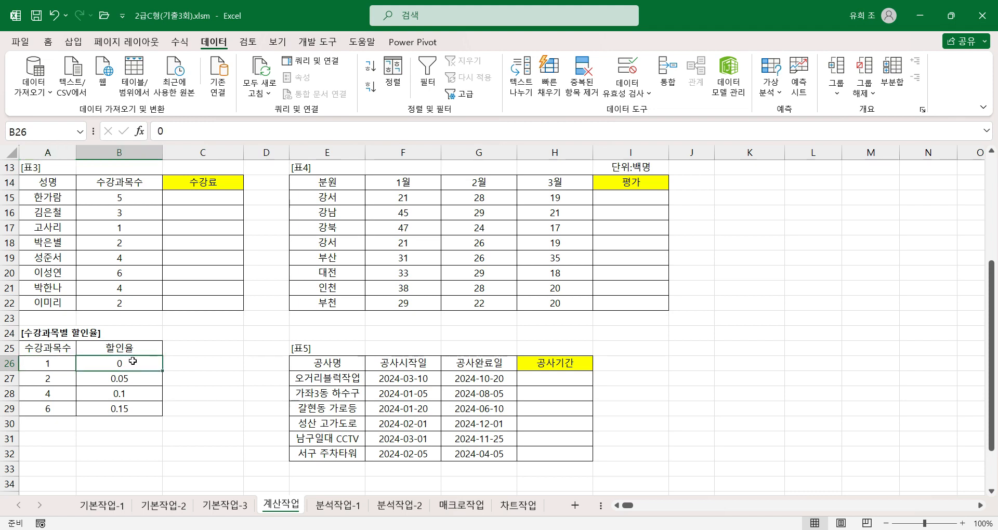
left_click(64, 384)
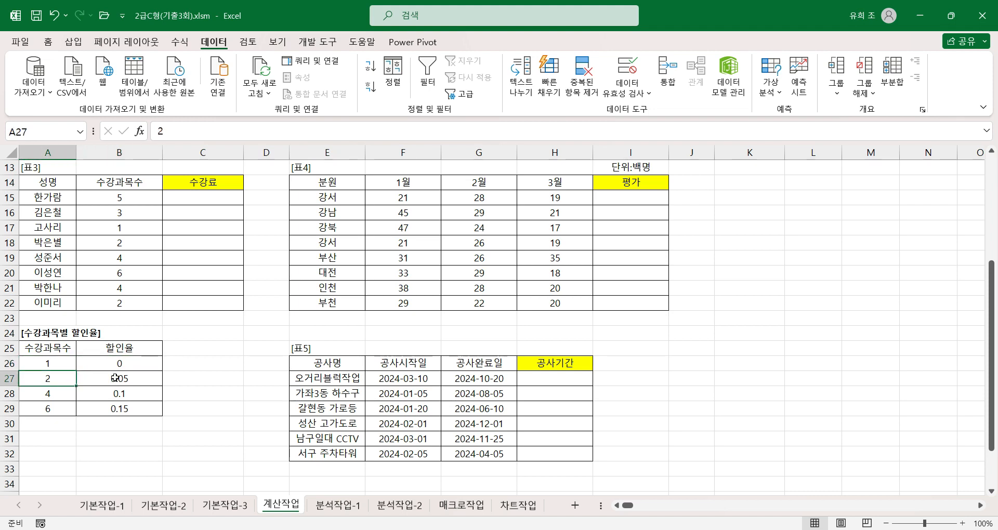
left_click(49, 393)
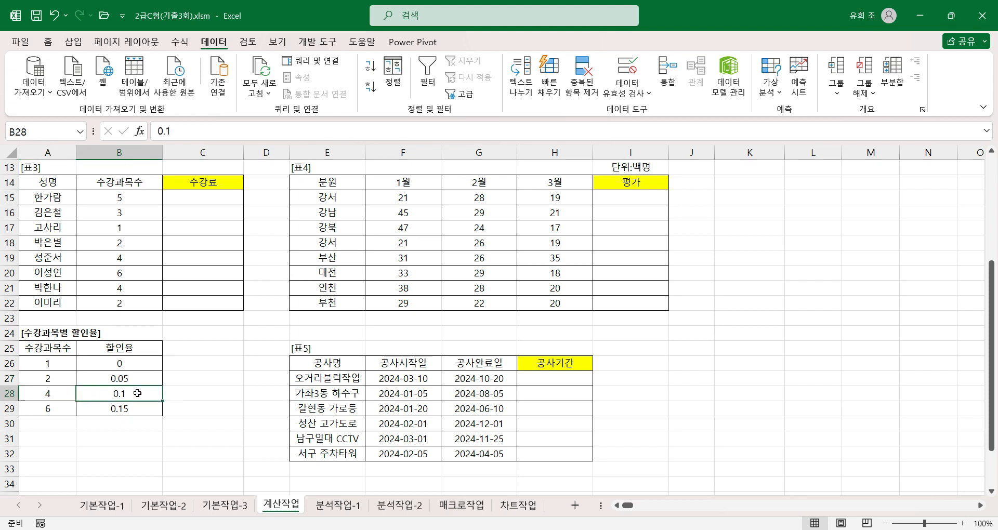
left_click(40, 409)
left_click(115, 407)
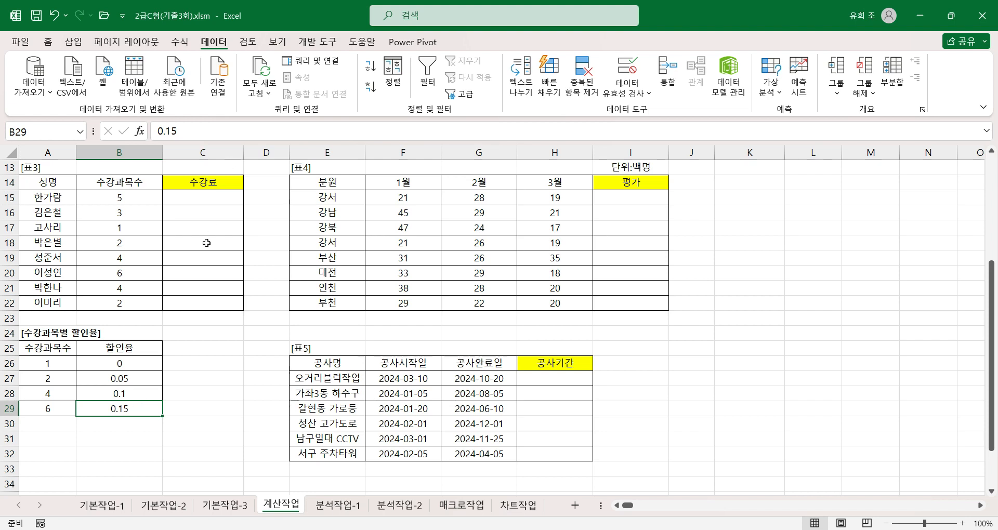
Examine the first row and the full data range A26:B29 of the discount table as the reference for 수강료 in C15.
left_click(200, 206)
left_click(216, 197)
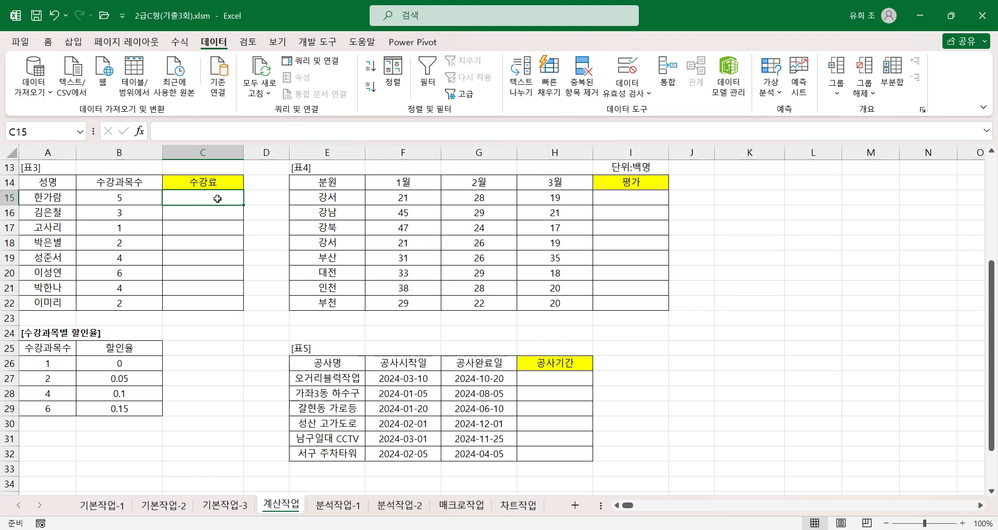
left_click(52, 365)
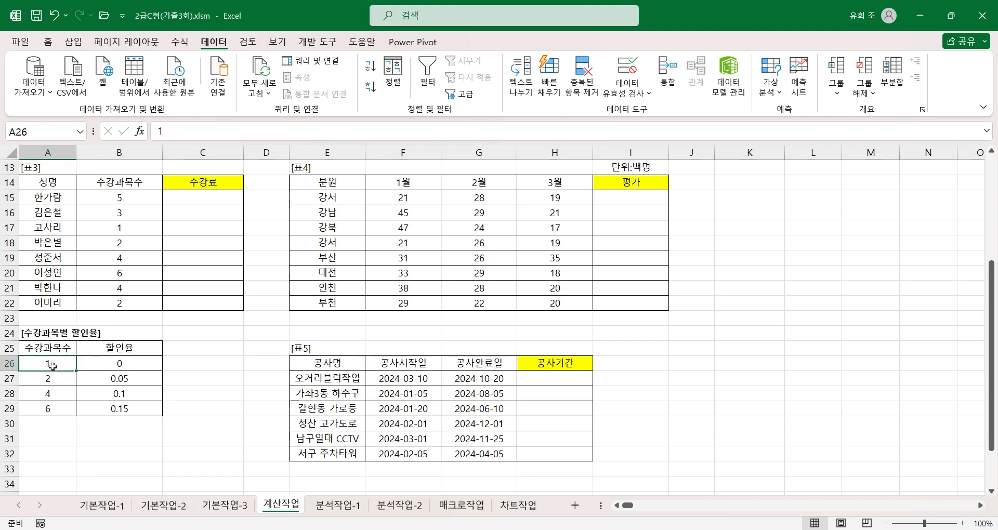
left_click(125, 364)
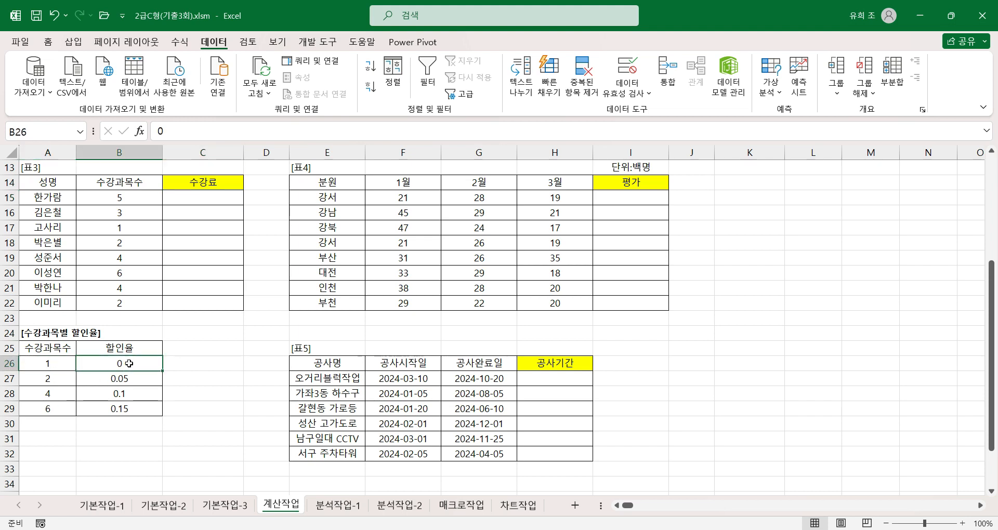
left_click(50, 363)
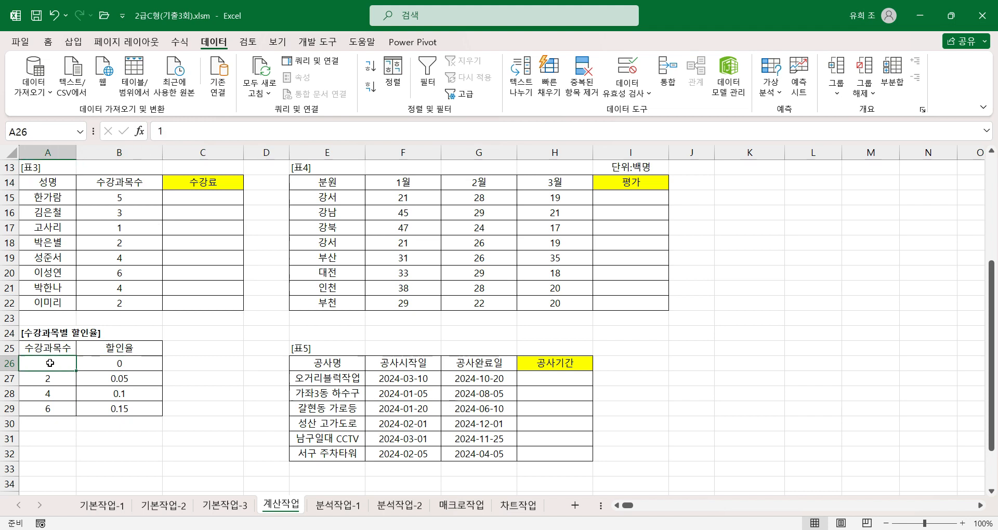
left_click(125, 365)
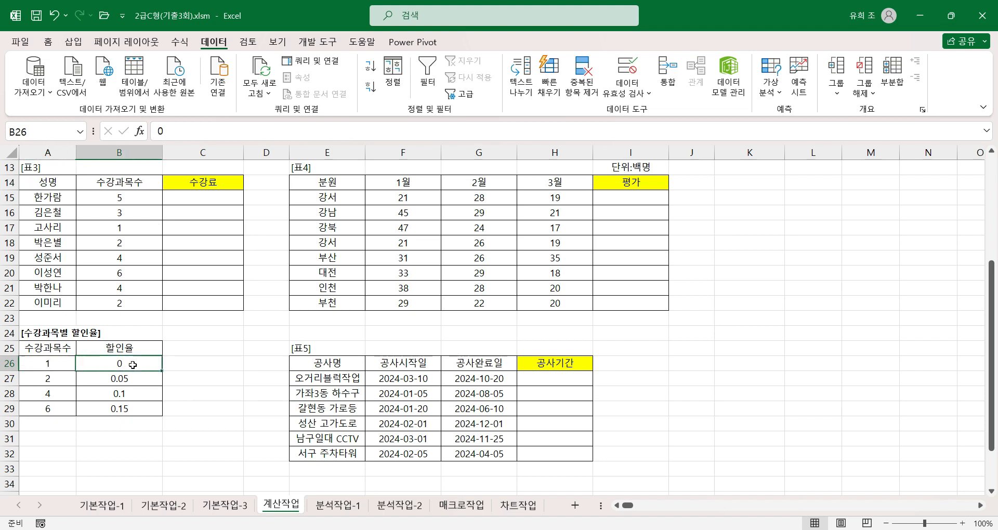
left_click(47, 367)
left_click(123, 364)
left_click_drag(63, 366, 111, 410)
left_click(131, 357)
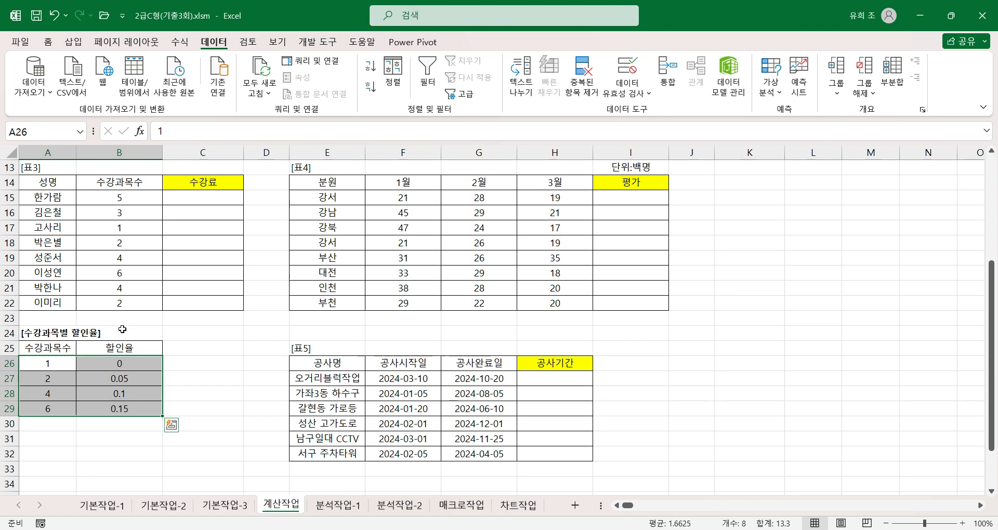
left_click(199, 199)
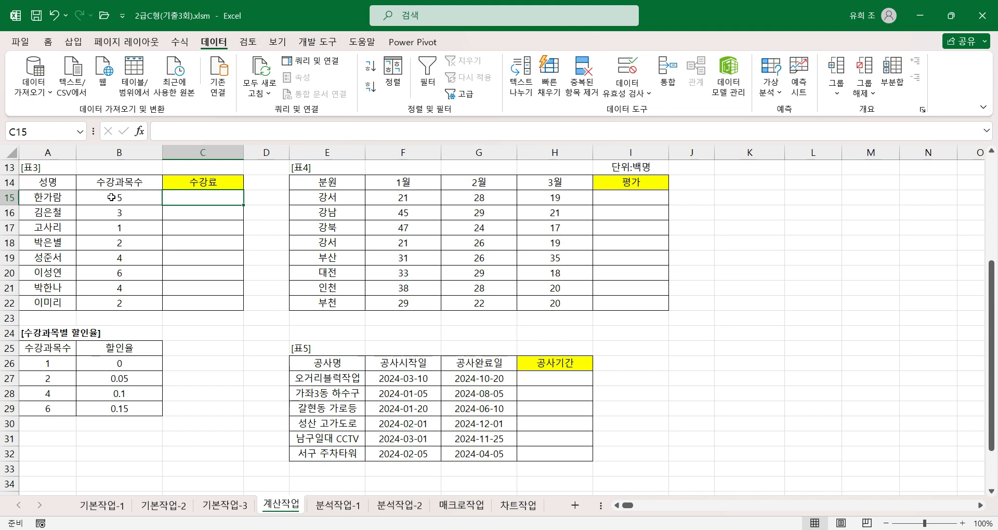
Start the 수강료 formula in C15 as the 수강과목수 in B15 multiplied by 80000.
type("=")
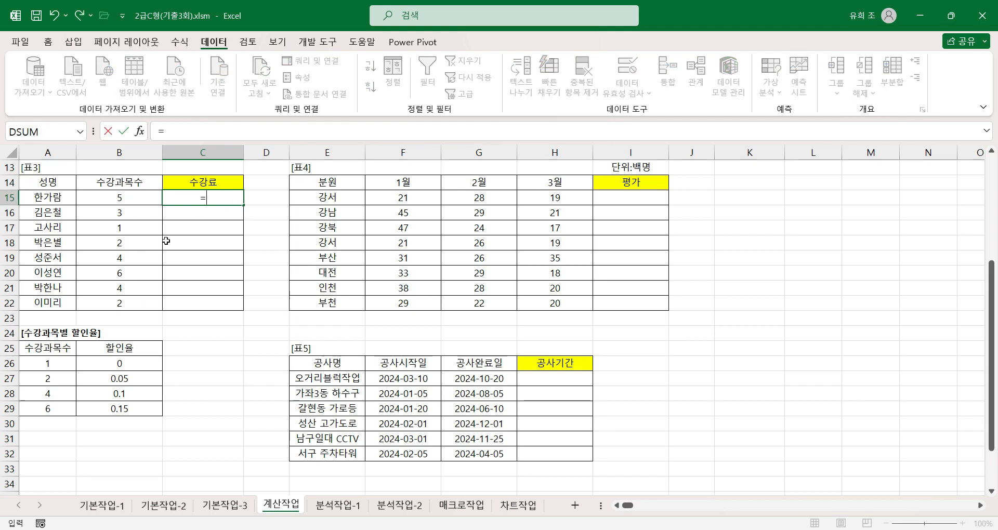
left_click(135, 198)
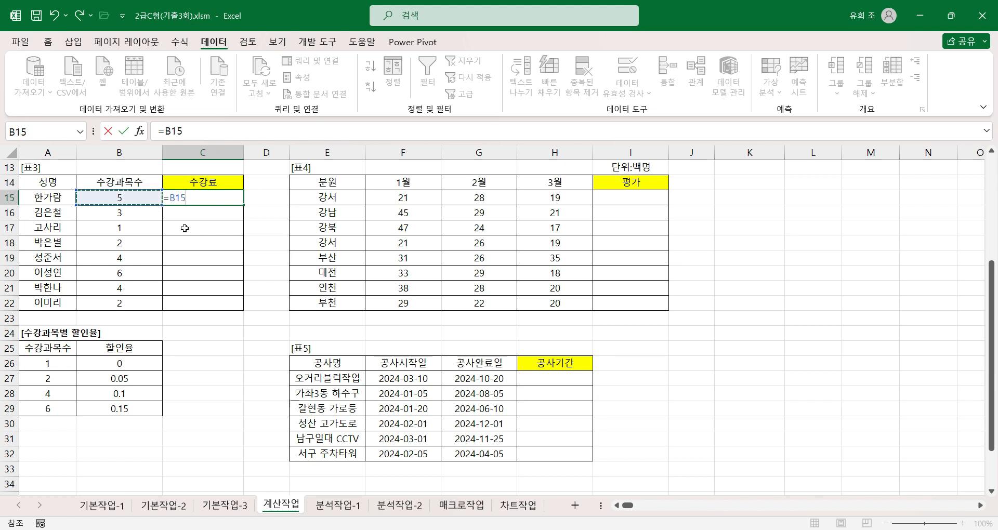
type("*80000*")
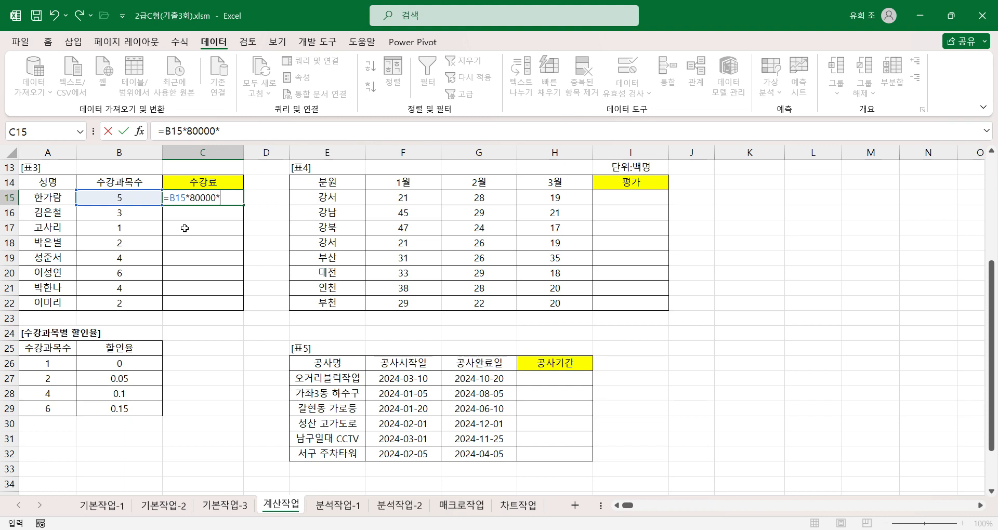
Multiply the C15 formula by a discount factor of 1 minus an empty VLOOKUP, closing both parentheses.
type("(1-vlo")
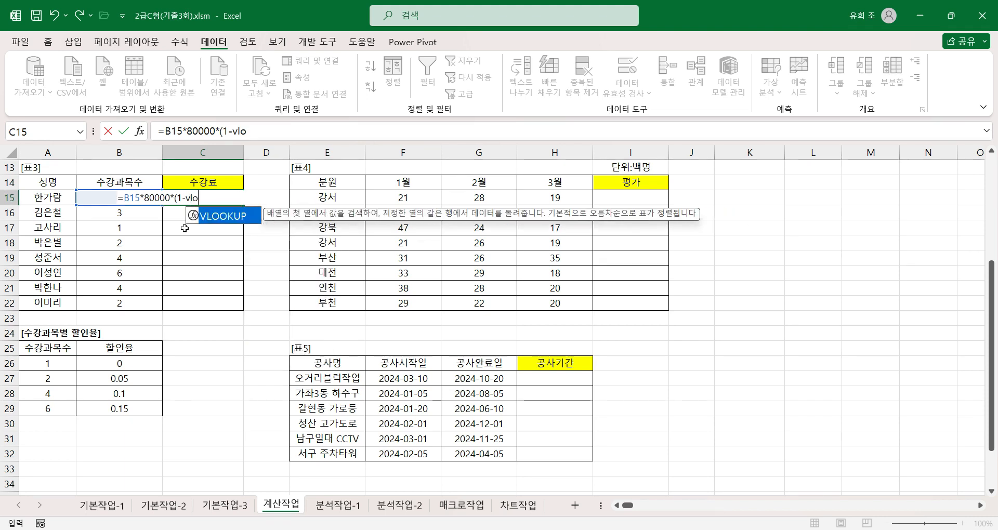
type("oku")
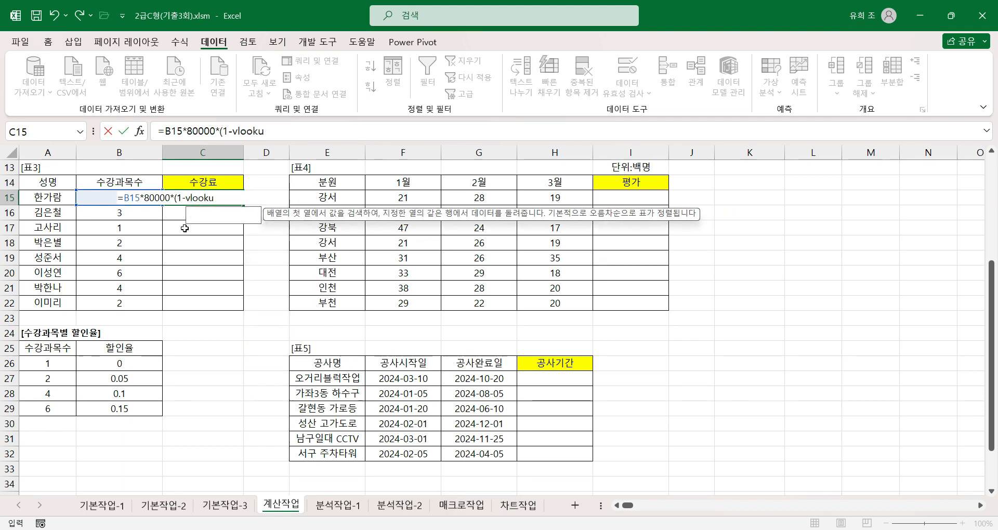
type("p()")
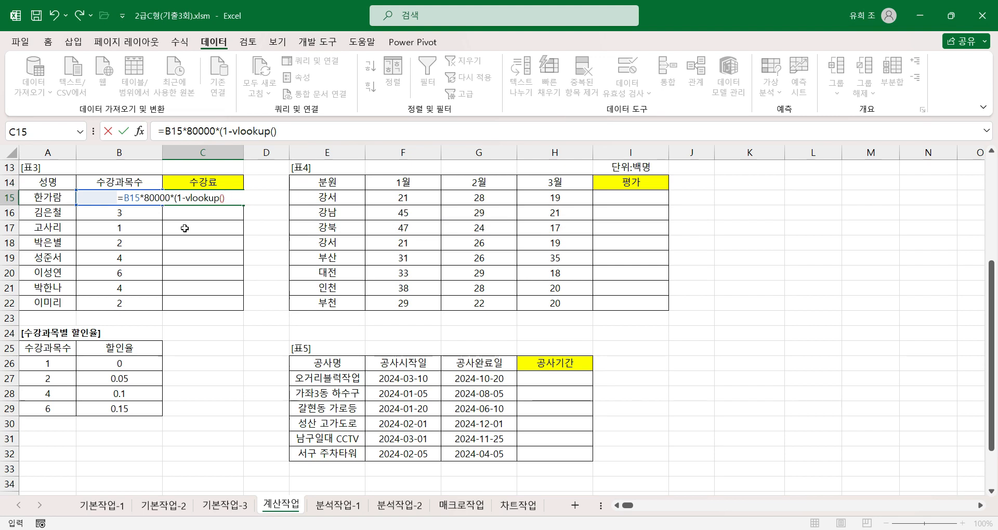
type(")")
Set the VLOOKUP arguments in C15 to lookup value B15 and the absolute table range $A$26:$B$29.
left_click(257, 131)
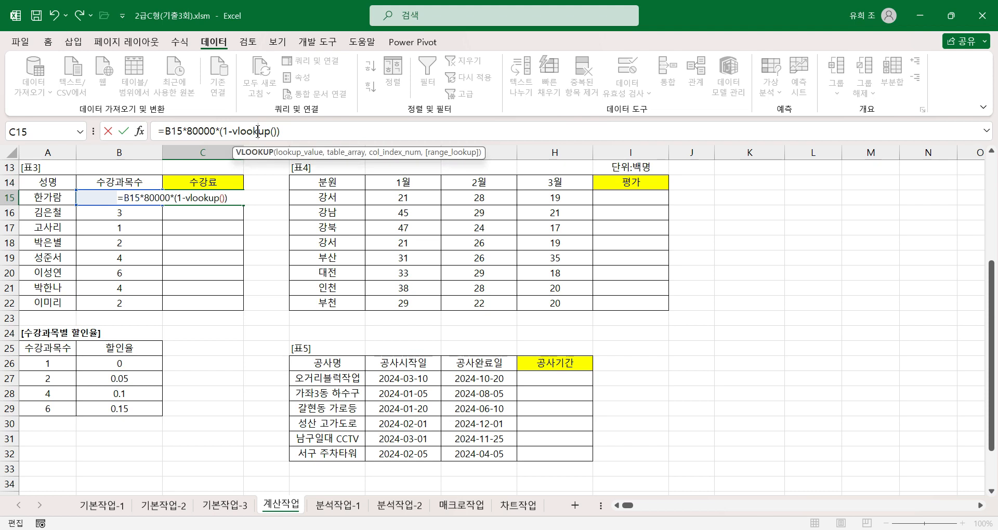
left_click(140, 132)
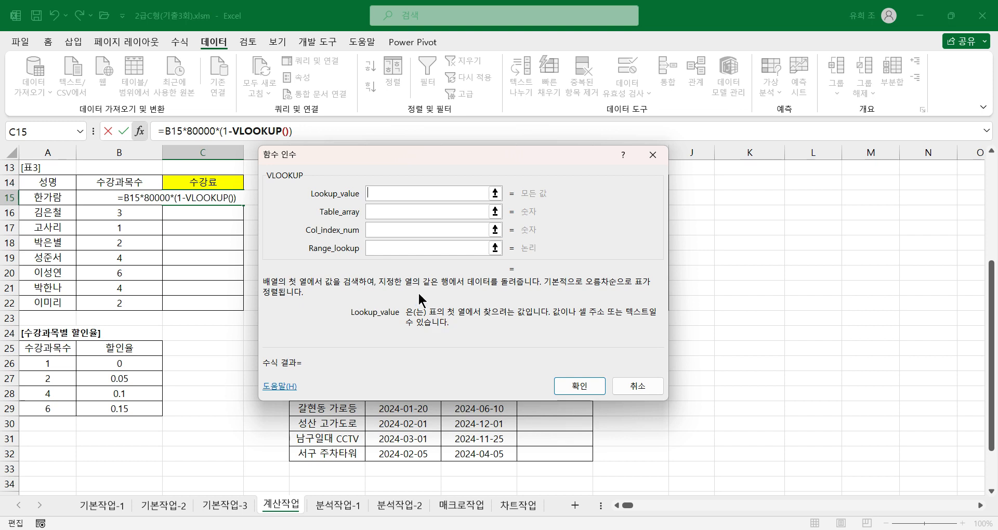
left_click(382, 211)
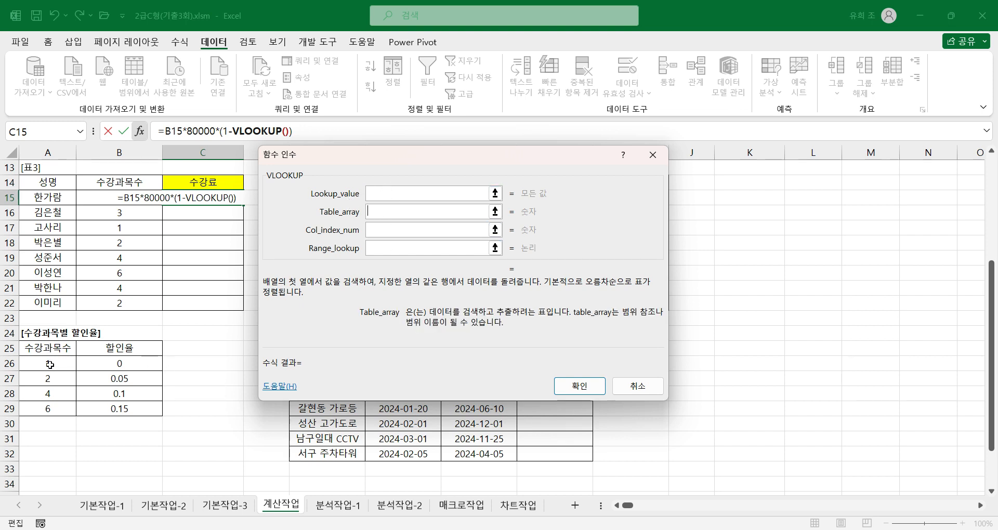
left_click(390, 193)
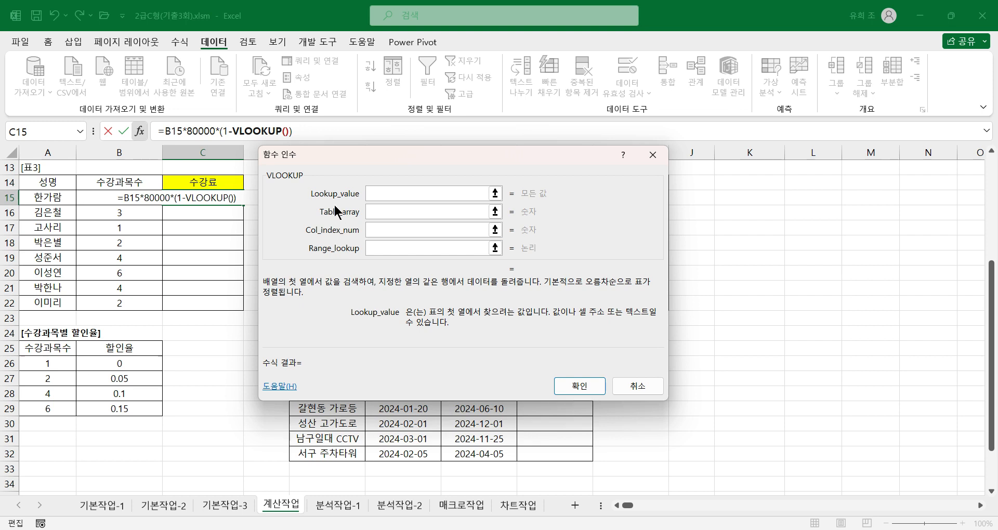
left_click(136, 197)
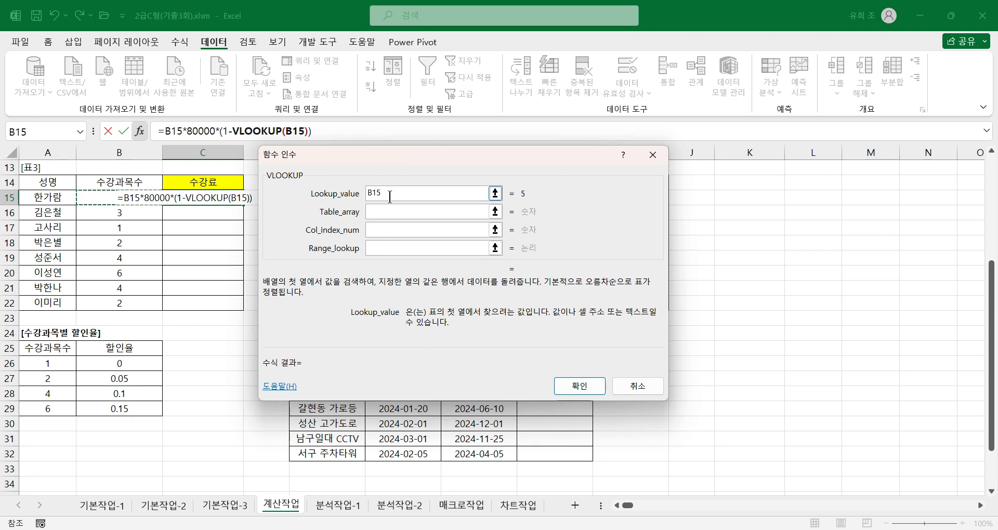
left_click(382, 212)
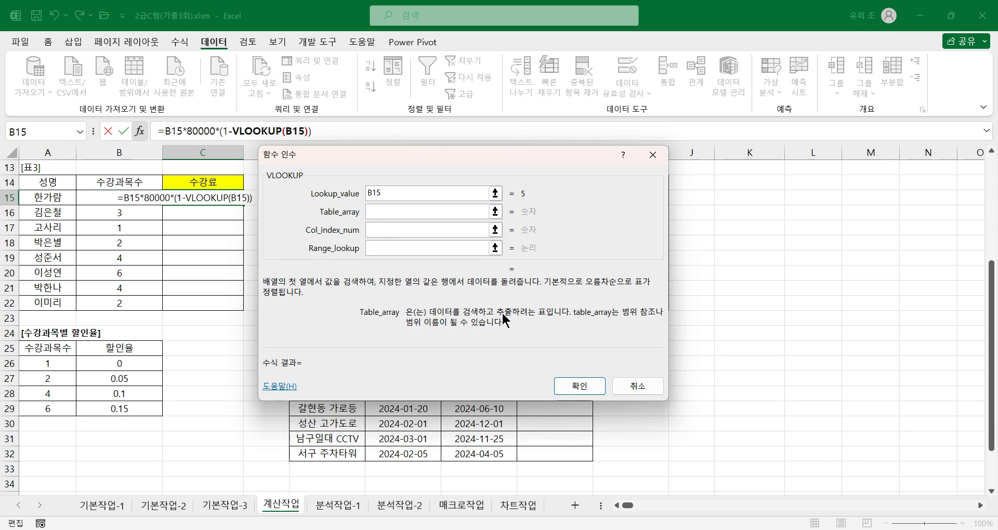
left_click_drag(56, 362, 121, 412)
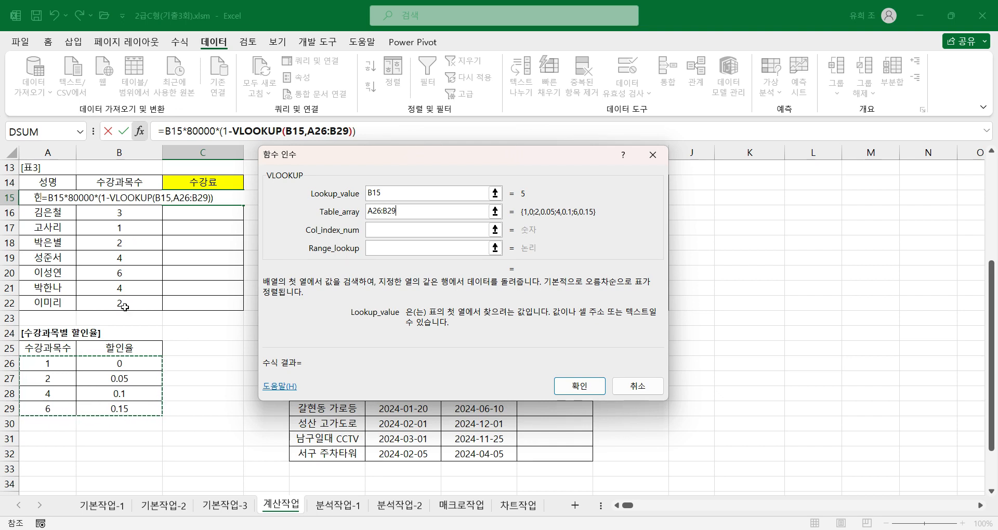
key("F4")
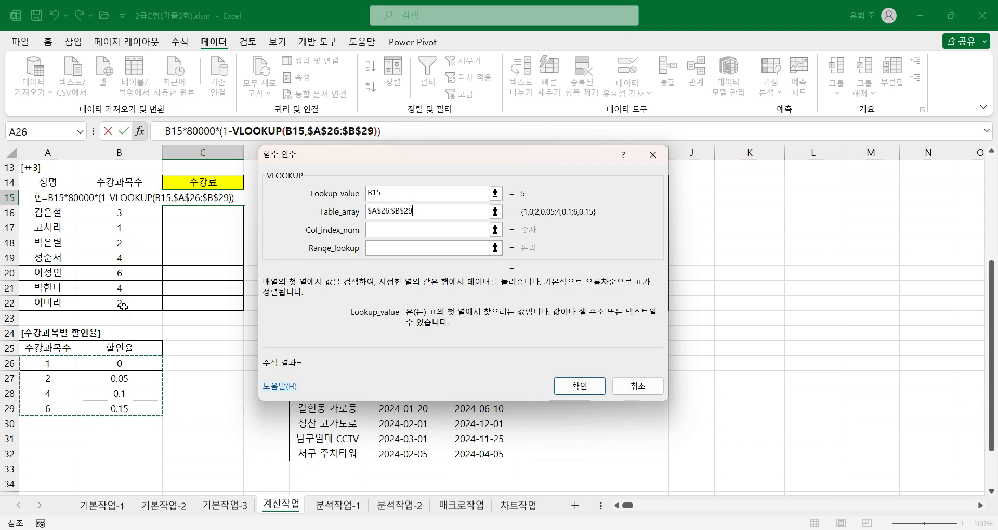
Set the VLOOKUP column index to 2, leave Range_lookup empty, and fill the finished 수강료 formula from C15 down to C22.
left_click(383, 231)
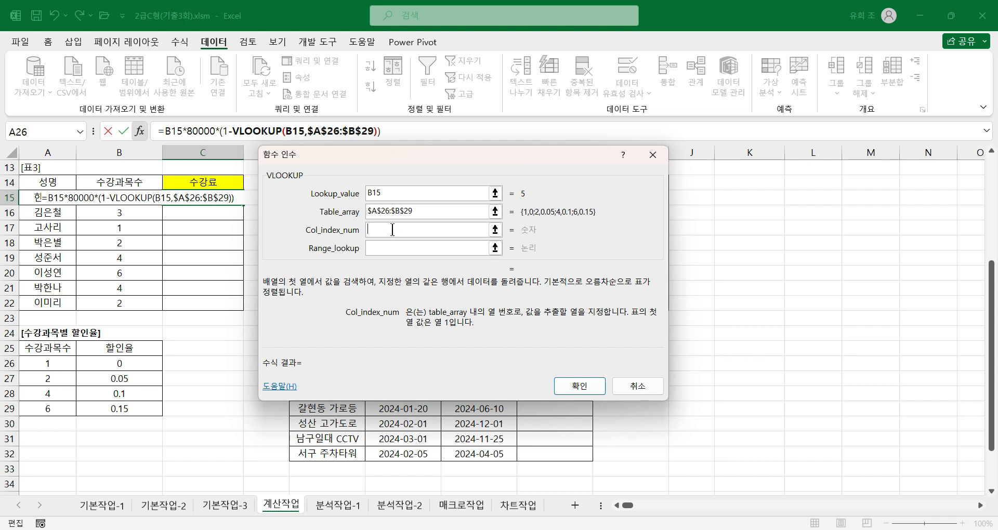
type("2")
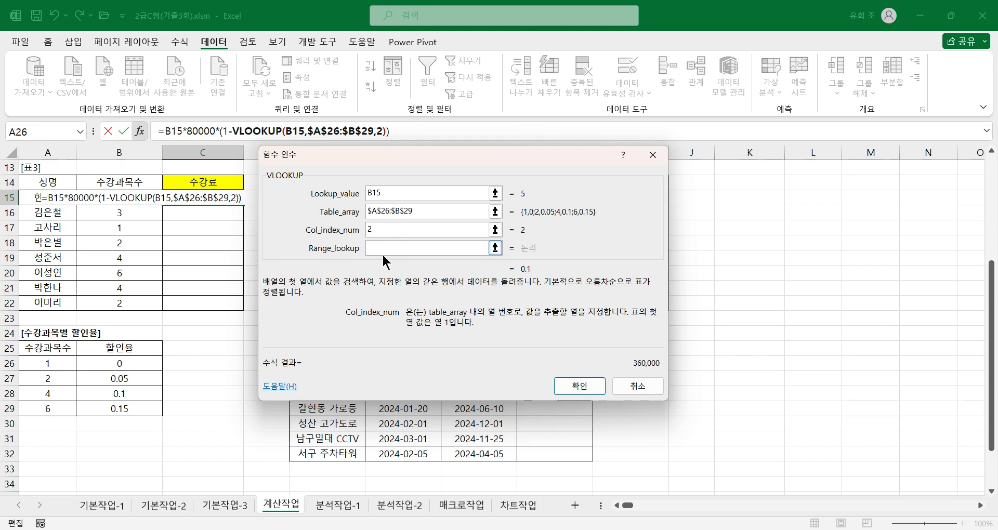
left_click(399, 249)
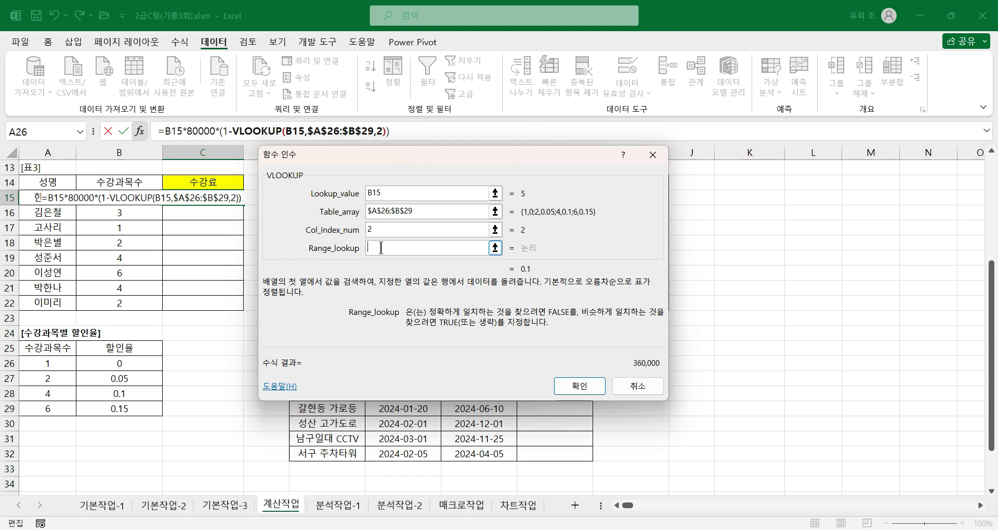
type("1")
key("BackSpace")
left_click(569, 385)
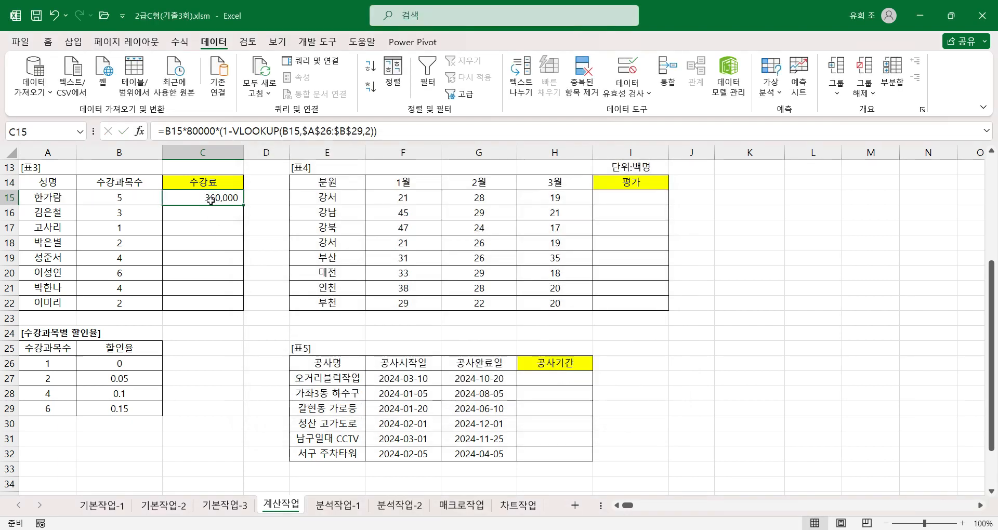
double_click(240, 207)
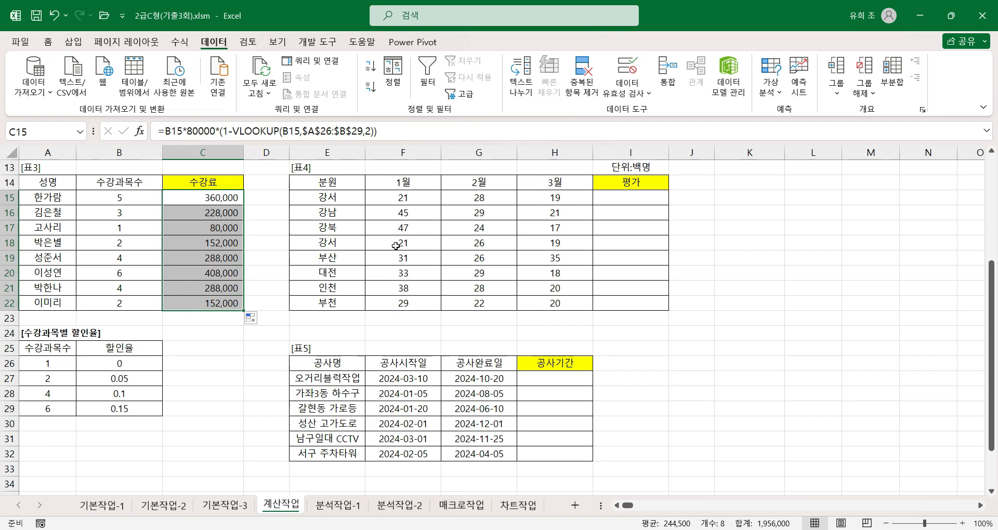
Start an IF function for 표4's 평가 in I15 and open its arguments clear of the row 15 data.
left_click(617, 199)
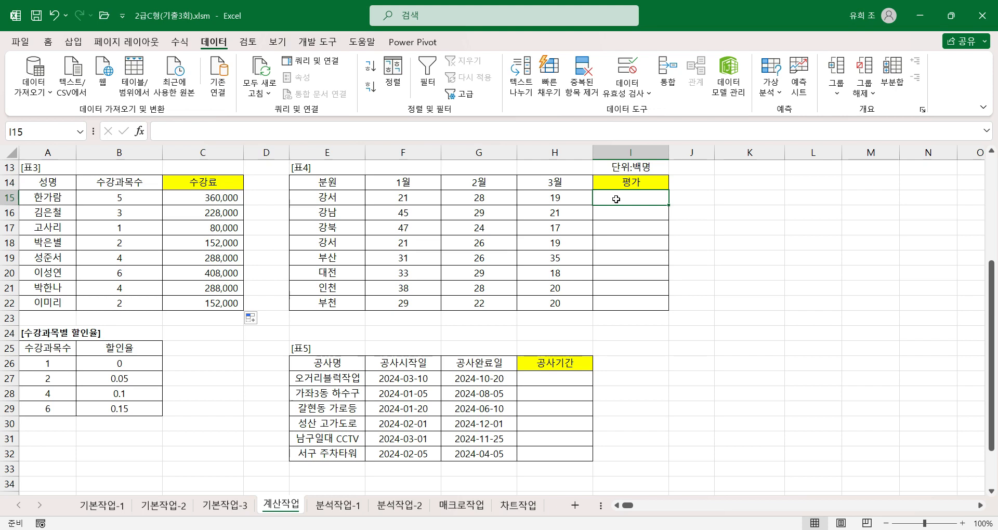
left_click(412, 200)
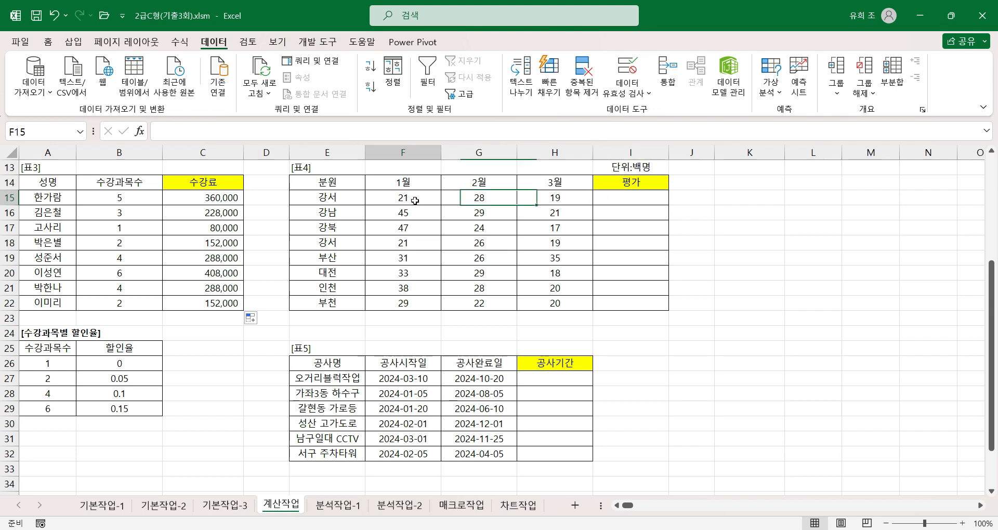
left_click(568, 201)
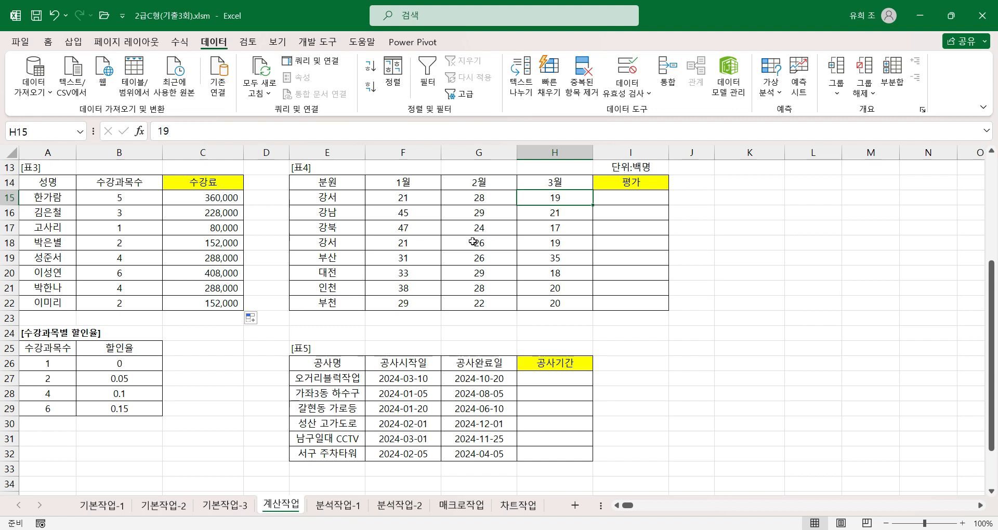
left_click(648, 200)
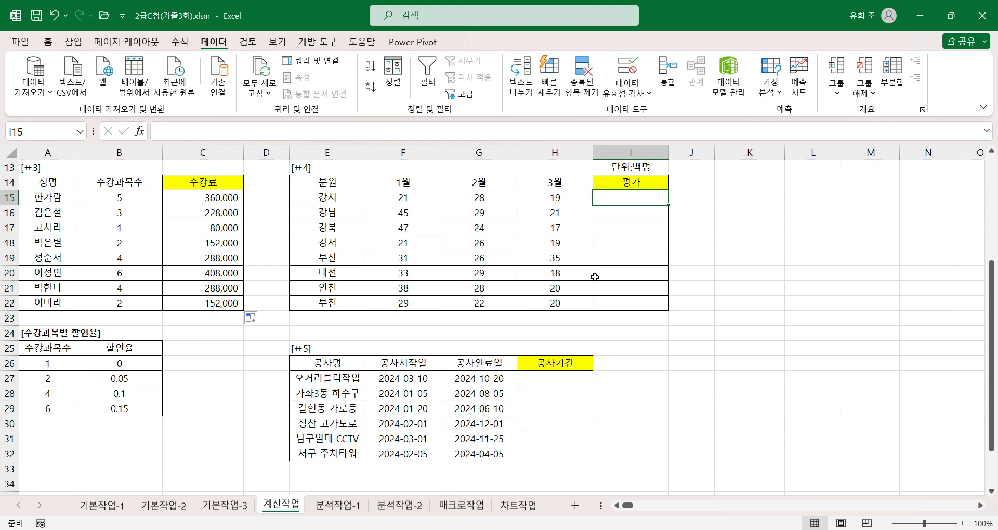
type("=")
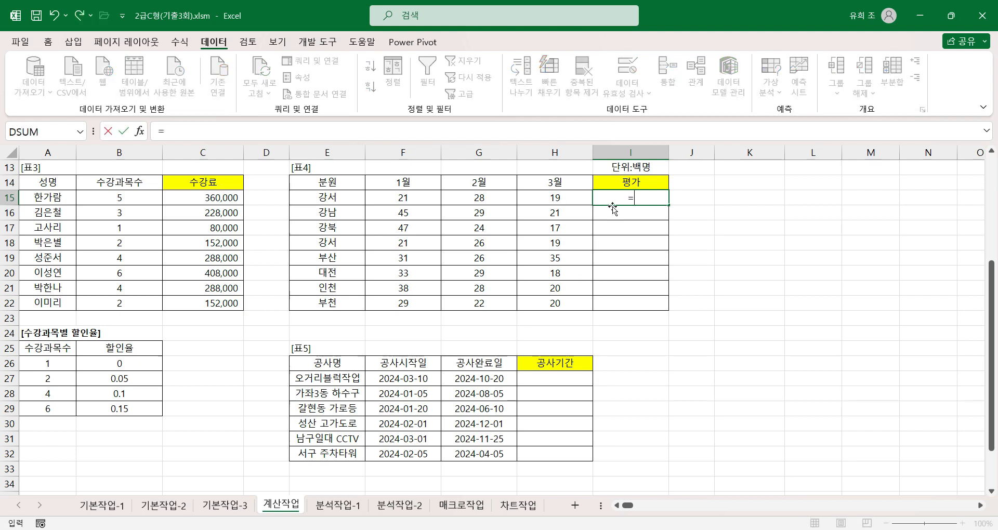
type("if")
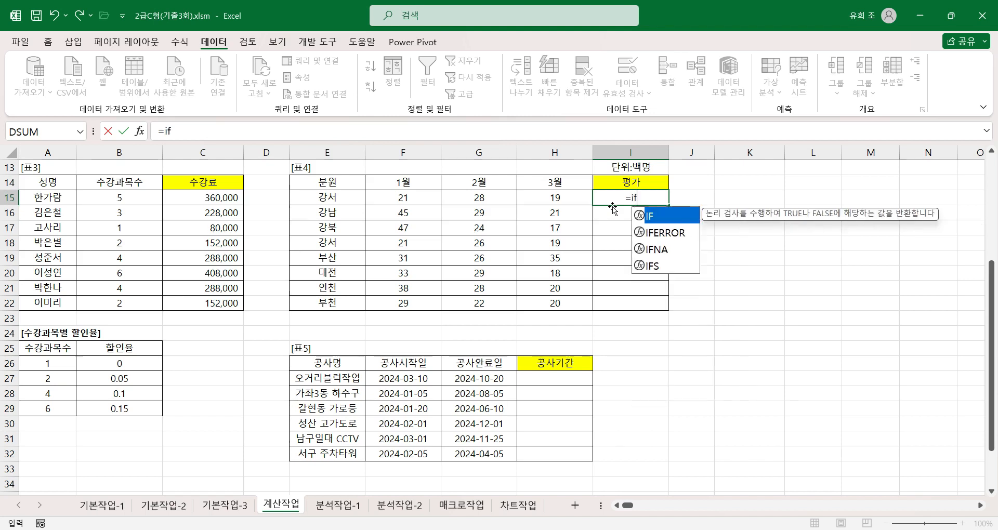
key("ctrl+a")
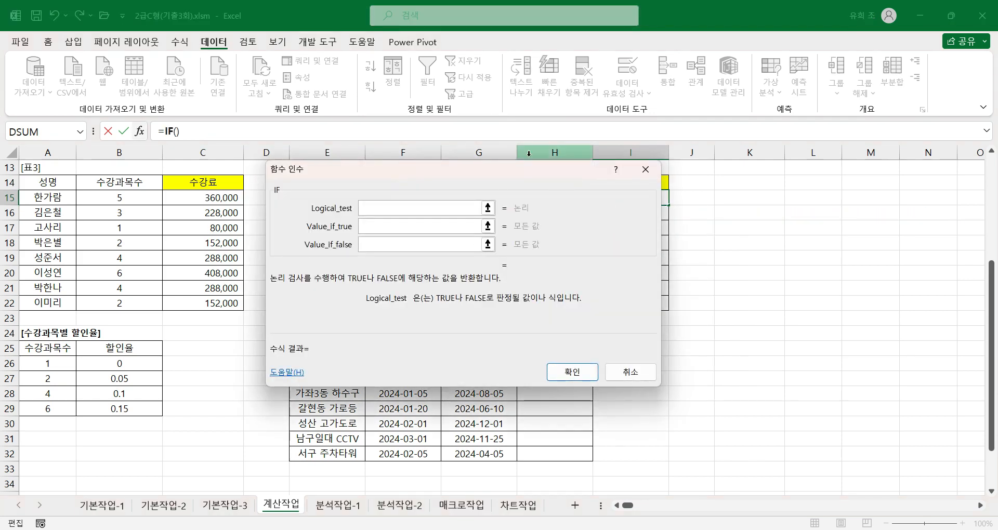
left_click_drag(508, 170, 622, 241)
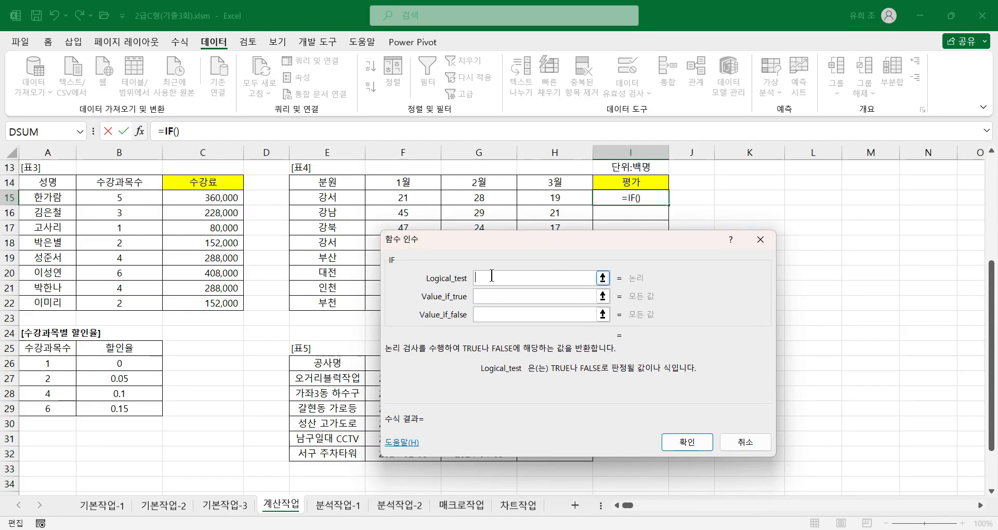
Enter AVERAGE(F15:H15) as the first part of the IF function's logical test.
type("aver")
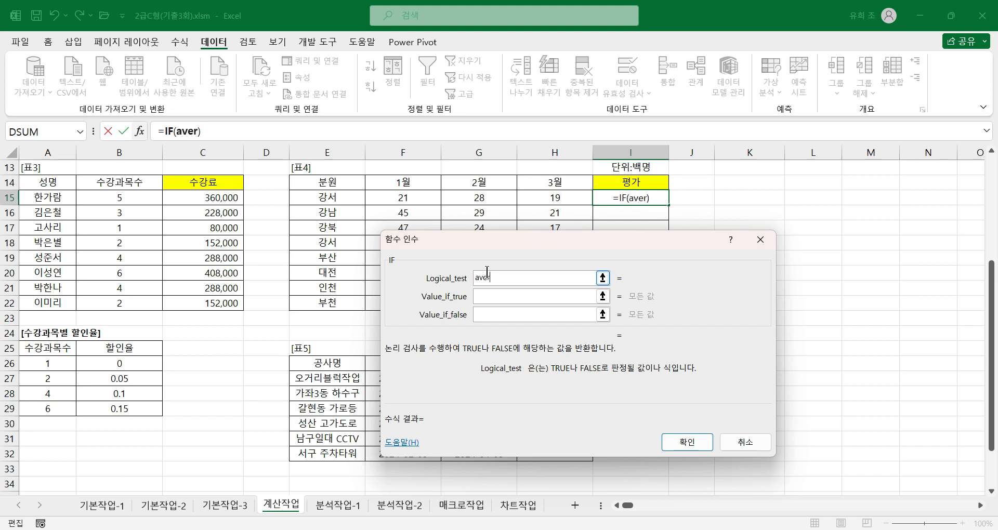
type("age(")
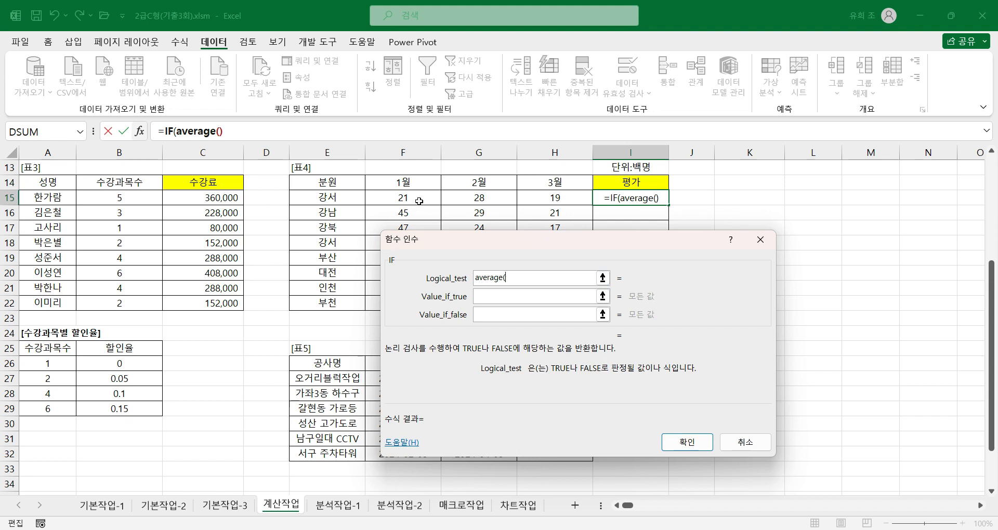
left_click_drag(417, 198, 544, 198)
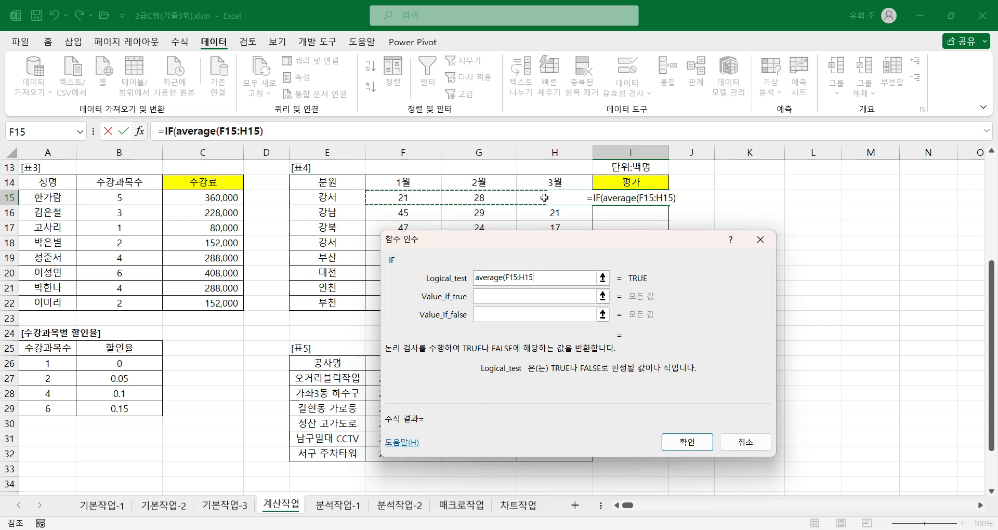
type(")")
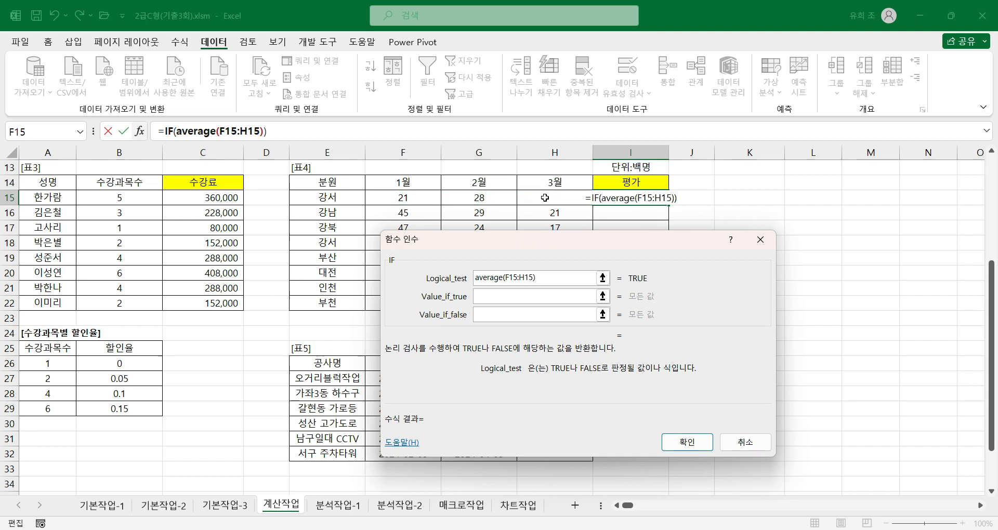
Extend the IF function's logical test with >= and a second AVERAGE function after AVERAGE(F15:H15).
left_click(203, 131)
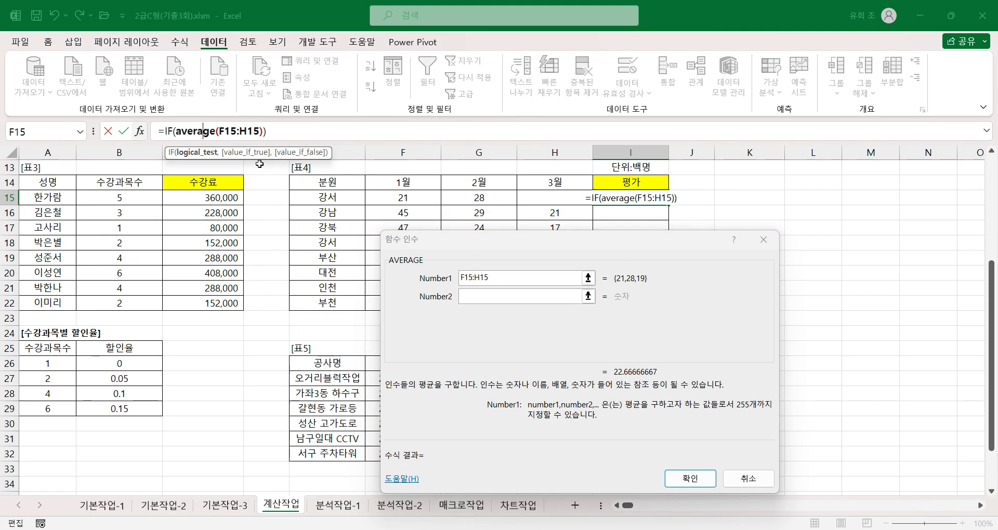
left_click(166, 130)
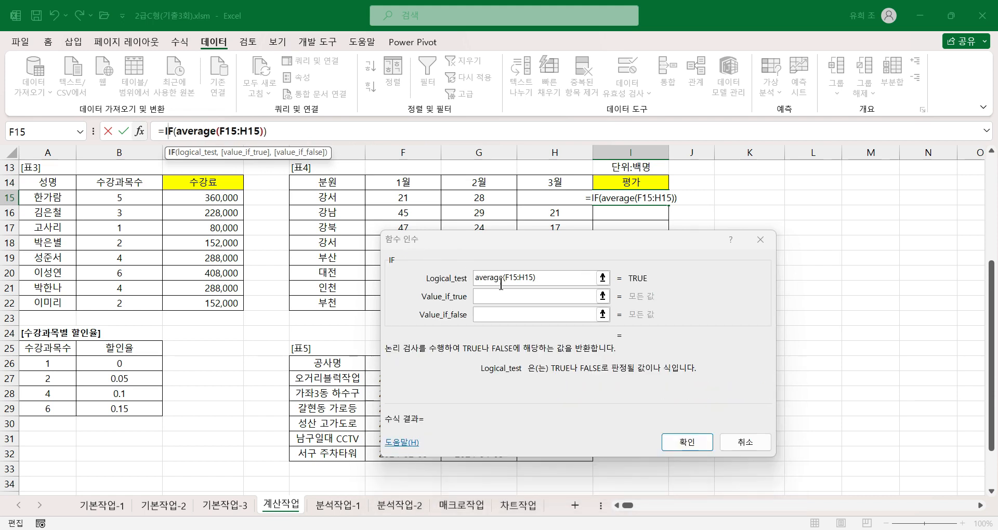
left_click(545, 279)
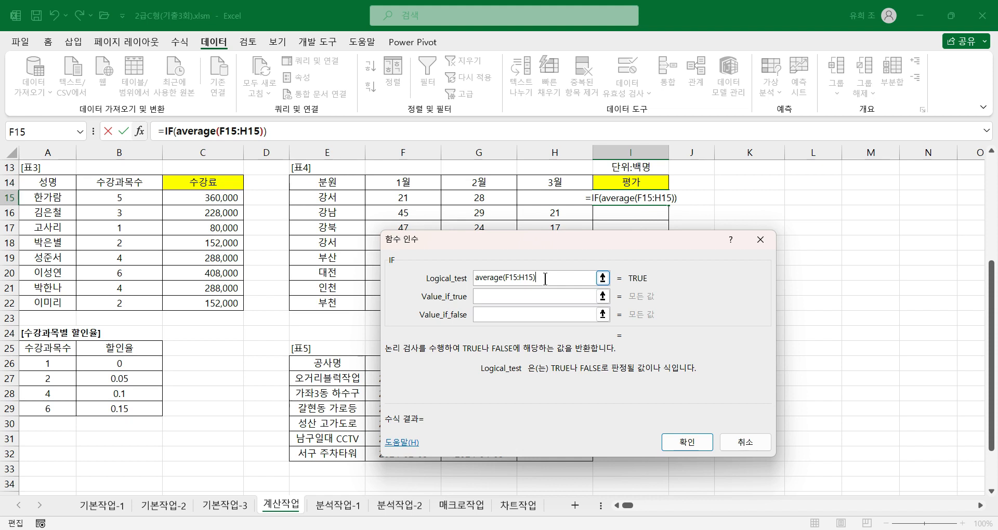
type(">=")
type("aver")
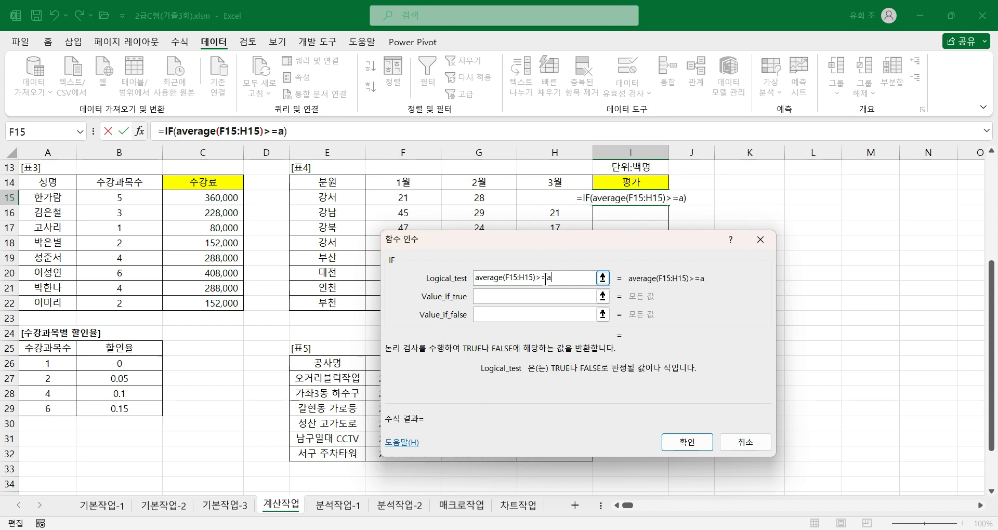
type("age")
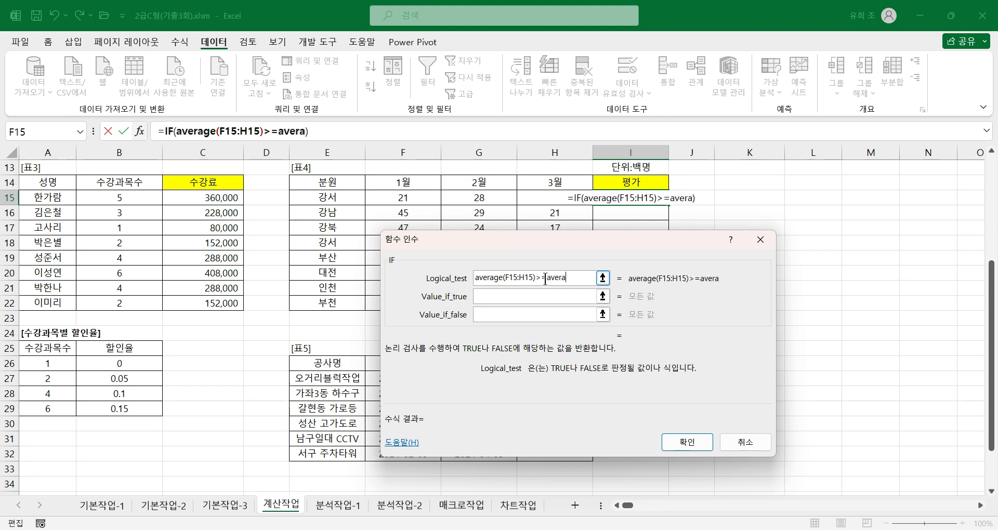
type("(0")
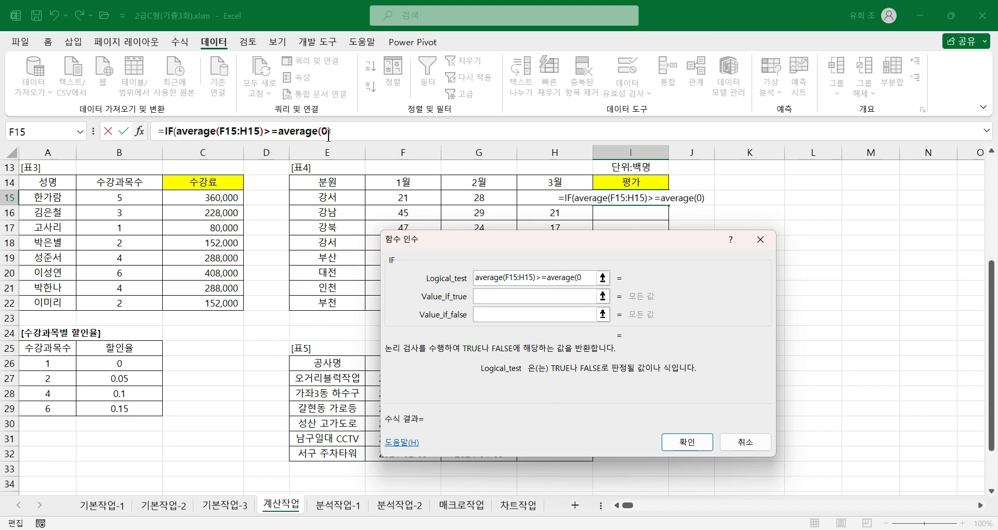
Set the second AVERAGE function's range to the absolute reference $F$15:$H$22, with its arguments moved clear of 표4's data.
left_click(304, 132)
left_click_drag(516, 238, 713, 250)
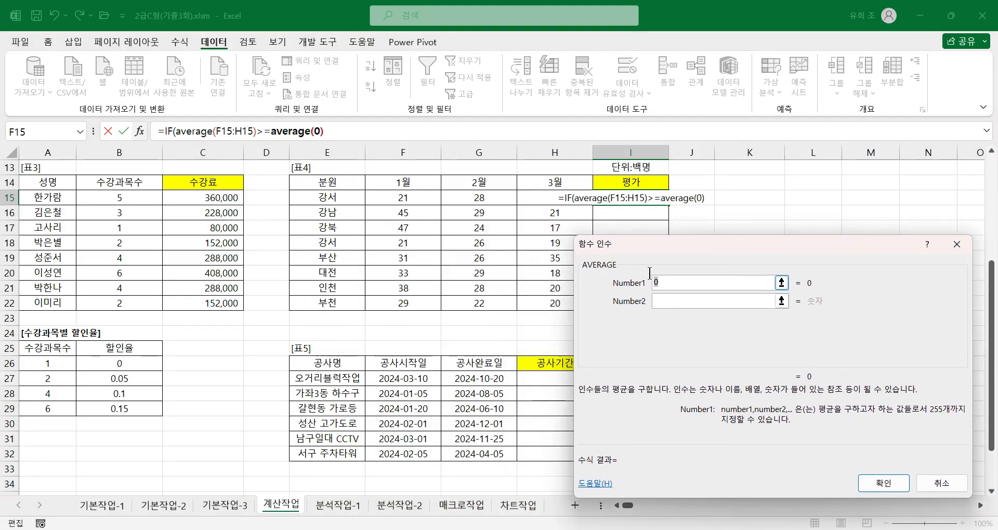
left_click_drag(411, 202, 580, 304)
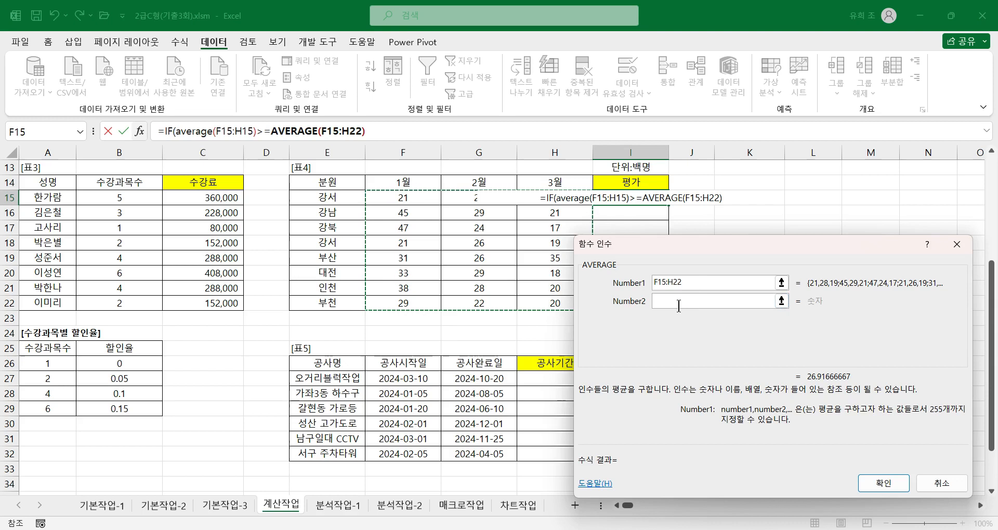
key("F4")
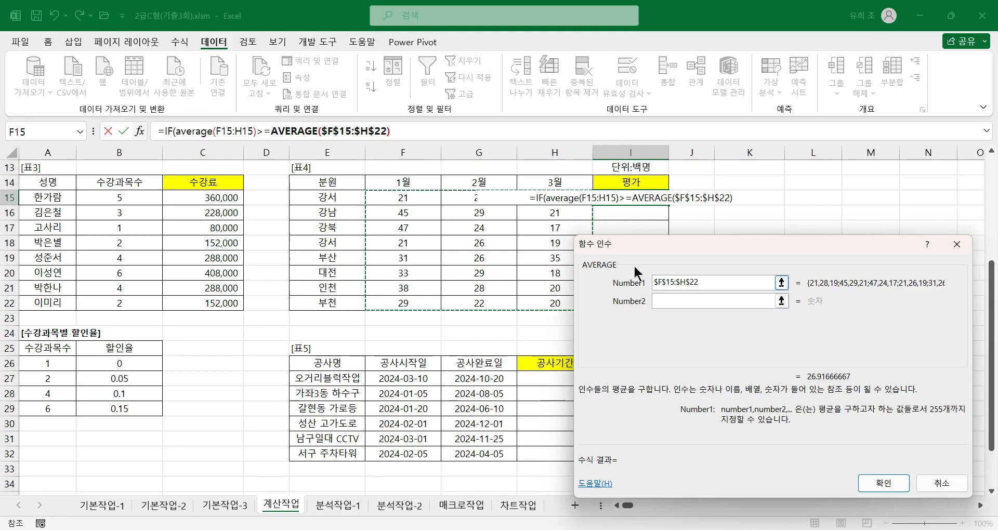
Set the IF function to return "GOOD" when true and "" when false, and fill the 평가 formula from I15 down to I22.
left_click(170, 130)
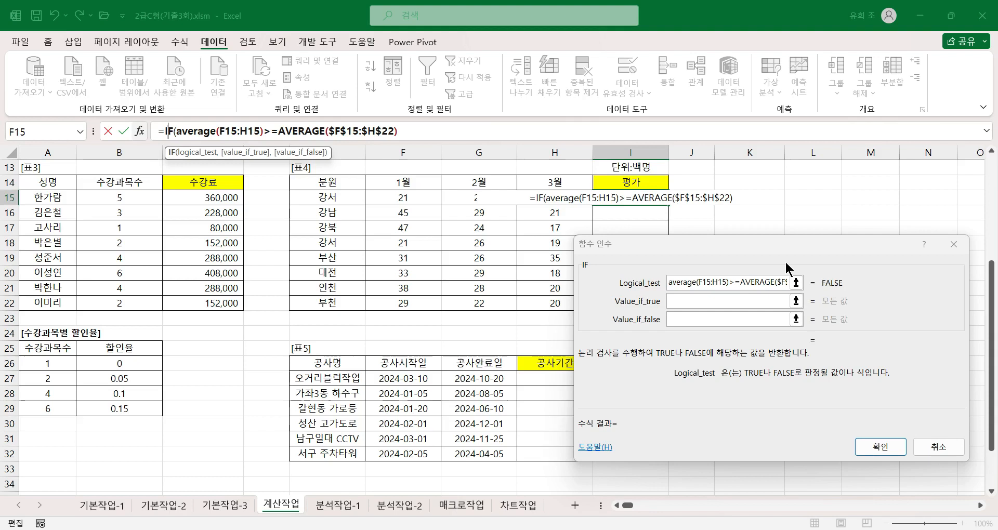
left_click(687, 301)
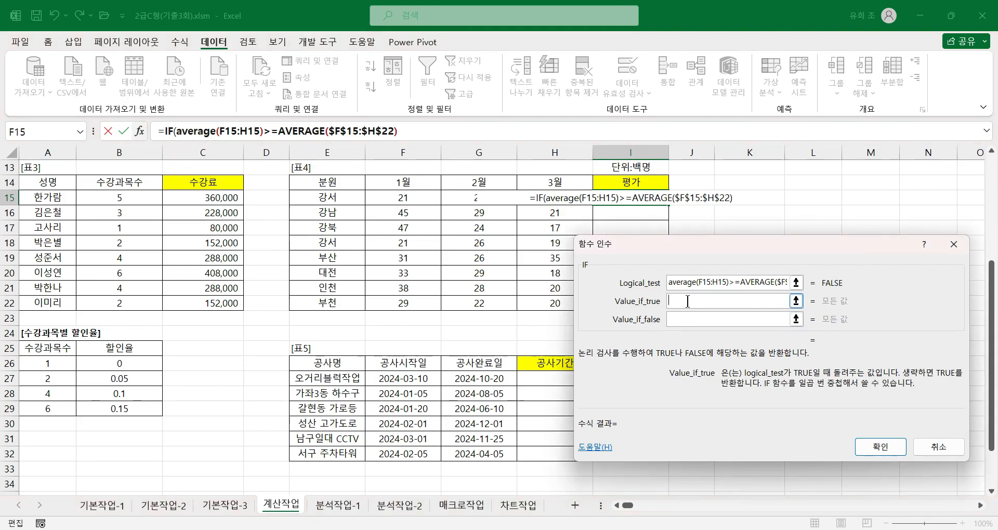
type("ㅎ")
key("BackSpace")
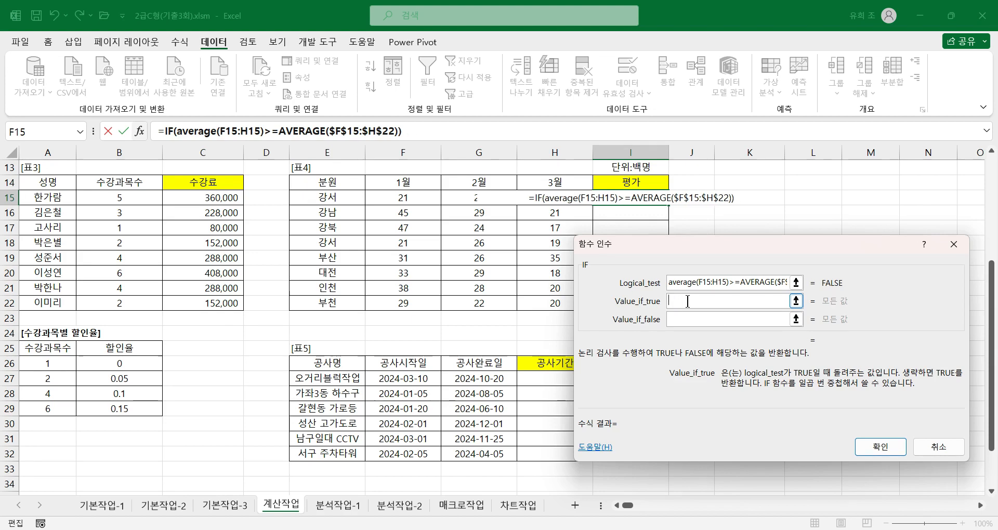
type("GOOD")
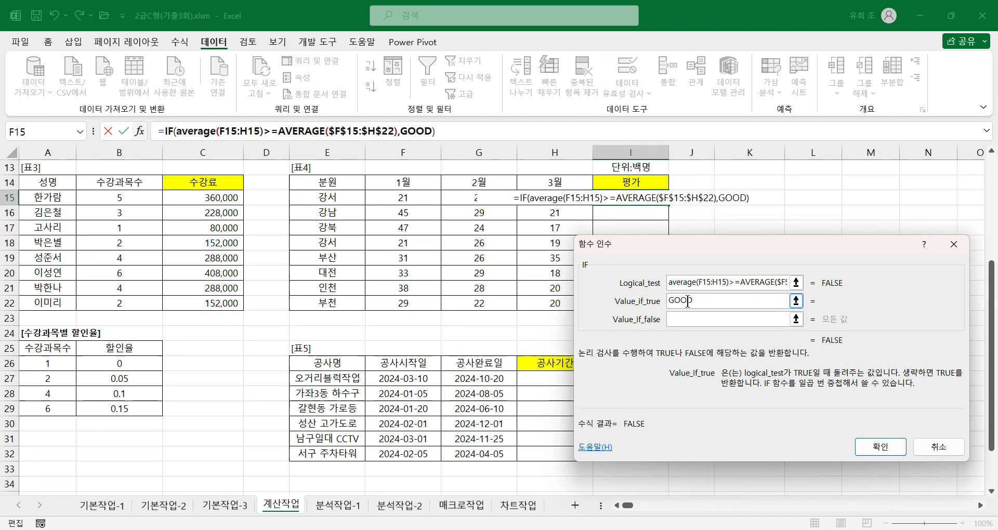
key("Tab")
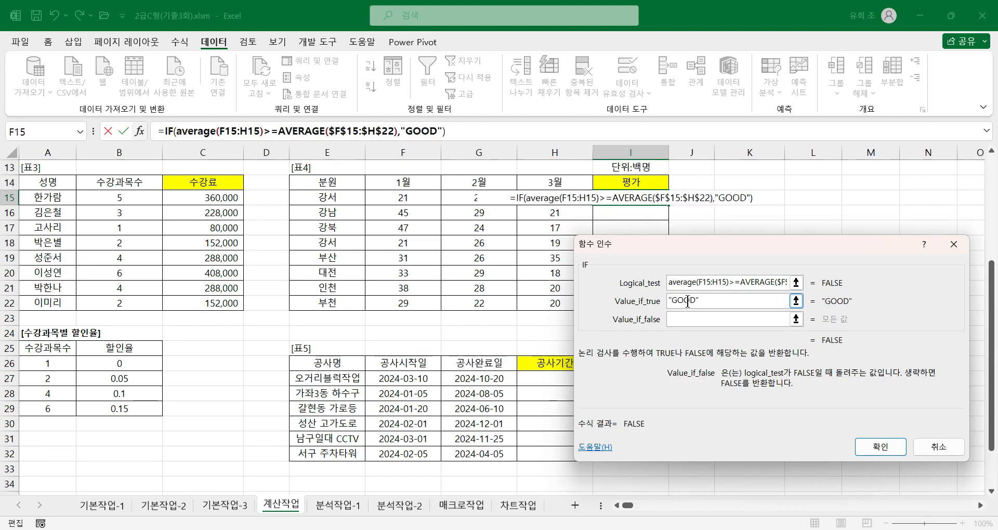
type("\"\"")
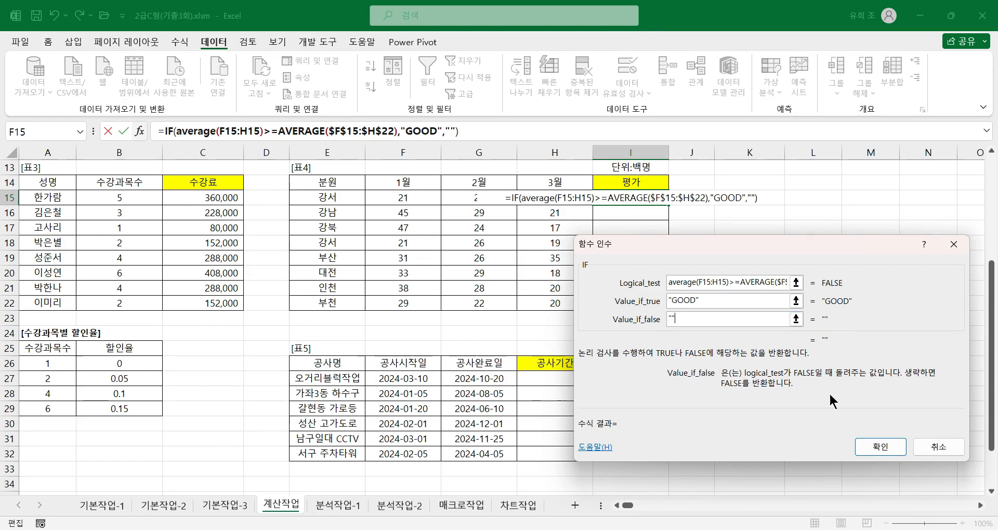
left_click(881, 447)
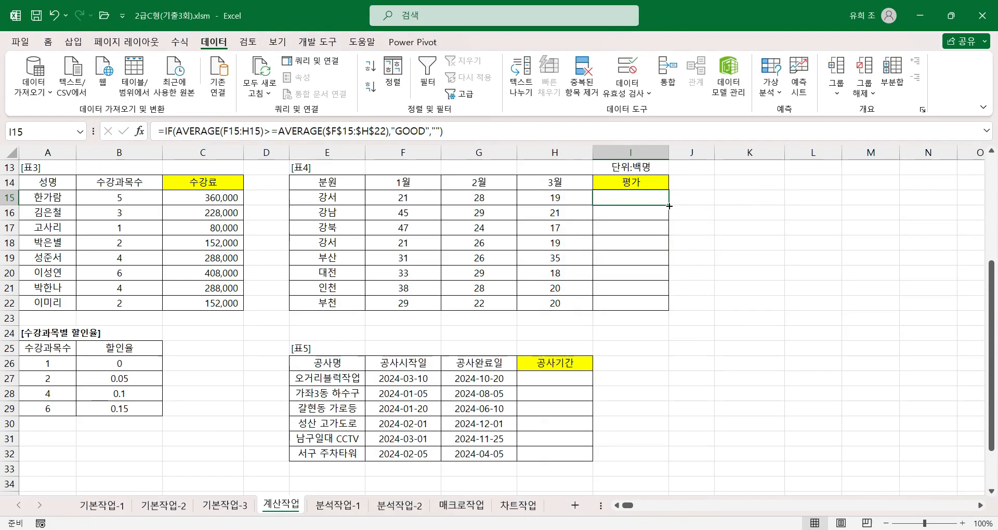
double_click(669, 206)
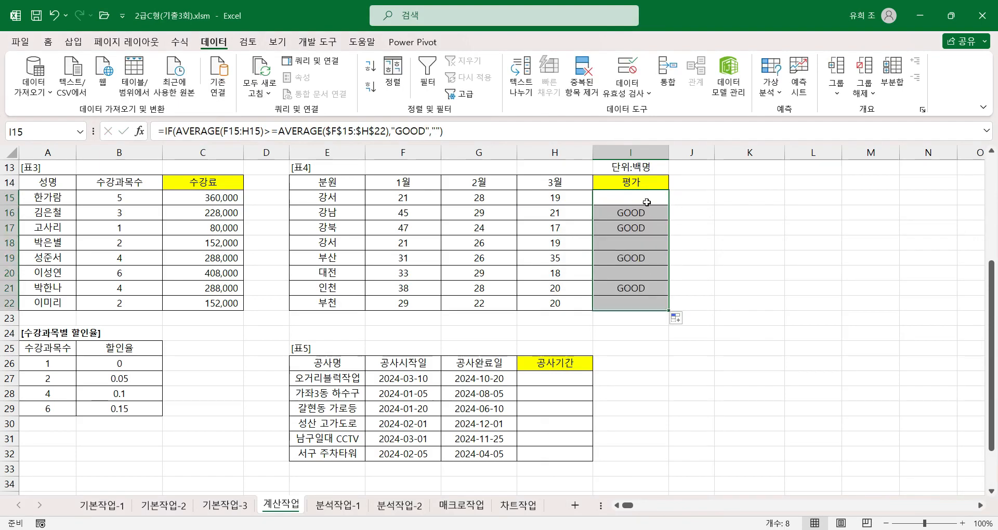
Check the 평가 formula in I16 by examining the arguments of both AVERAGE functions and of the enclosing IF.
left_click(647, 204)
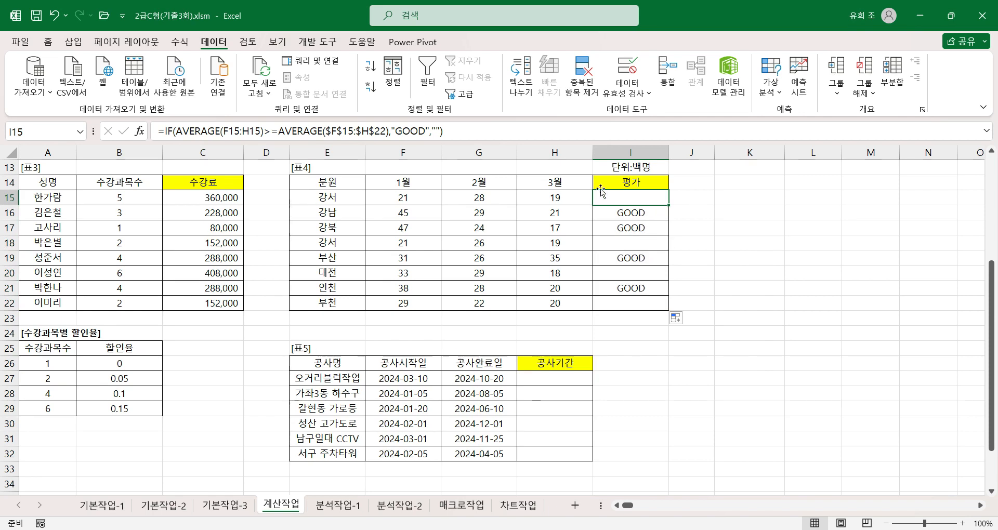
left_click(619, 213)
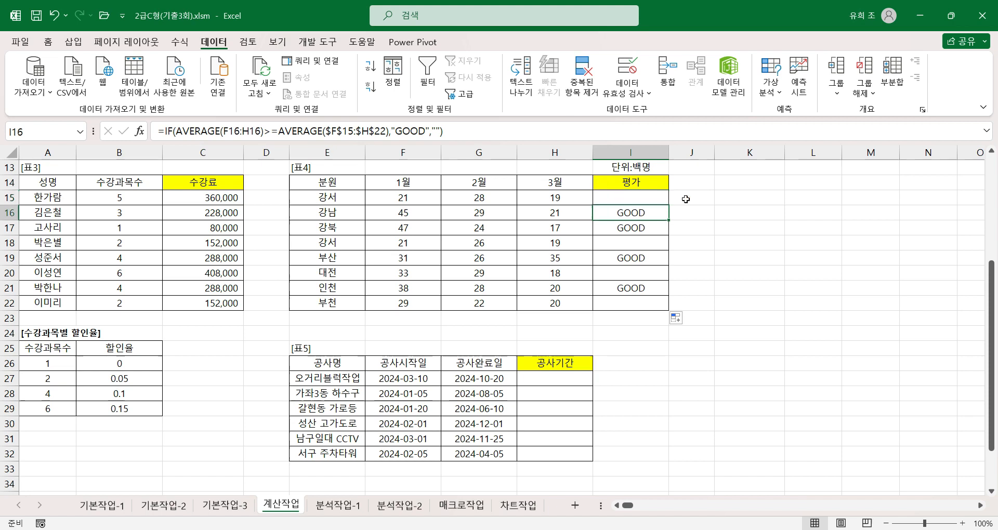
left_click(194, 131)
left_click(139, 131)
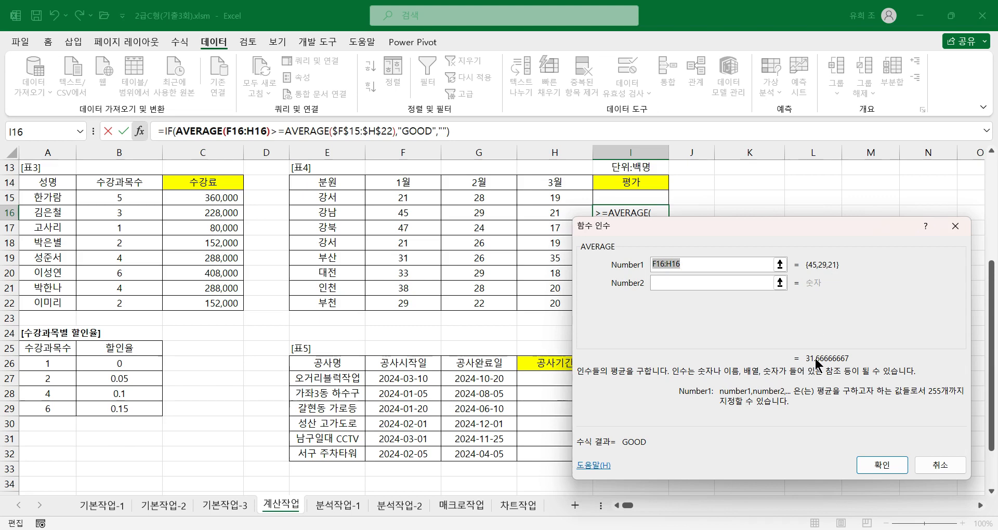
left_click(301, 132)
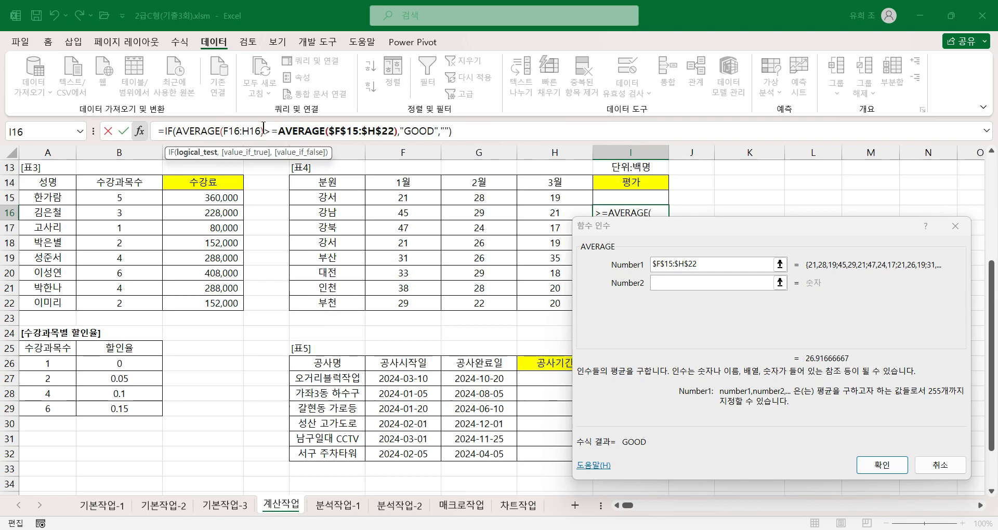
left_click(163, 129)
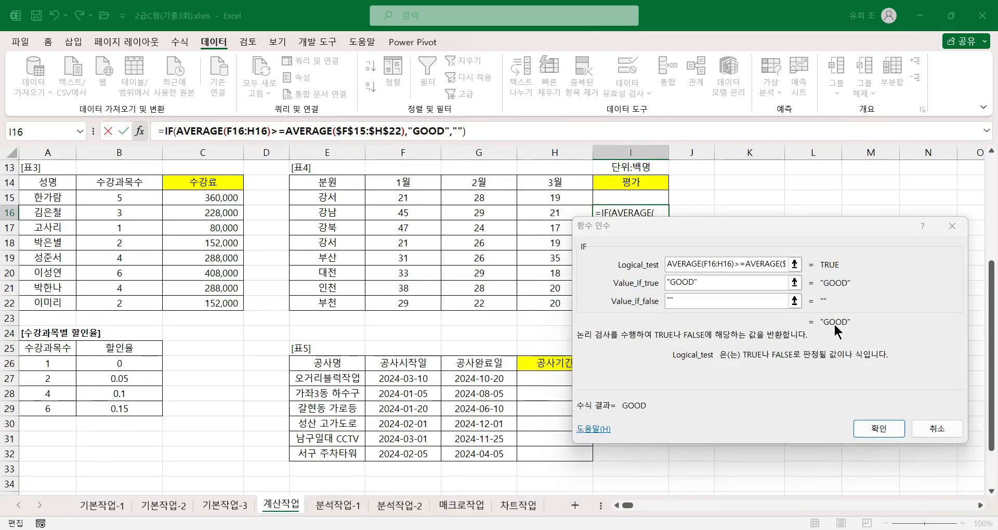
left_click(882, 429)
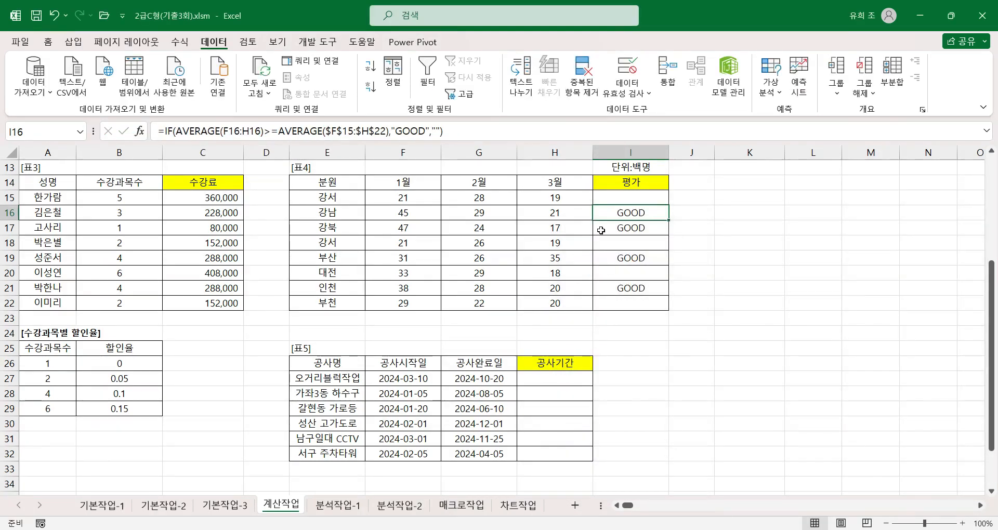
Check the 평가 formula in I17 by comparing its row average, the overall average and the IF arguments.
left_click(623, 229)
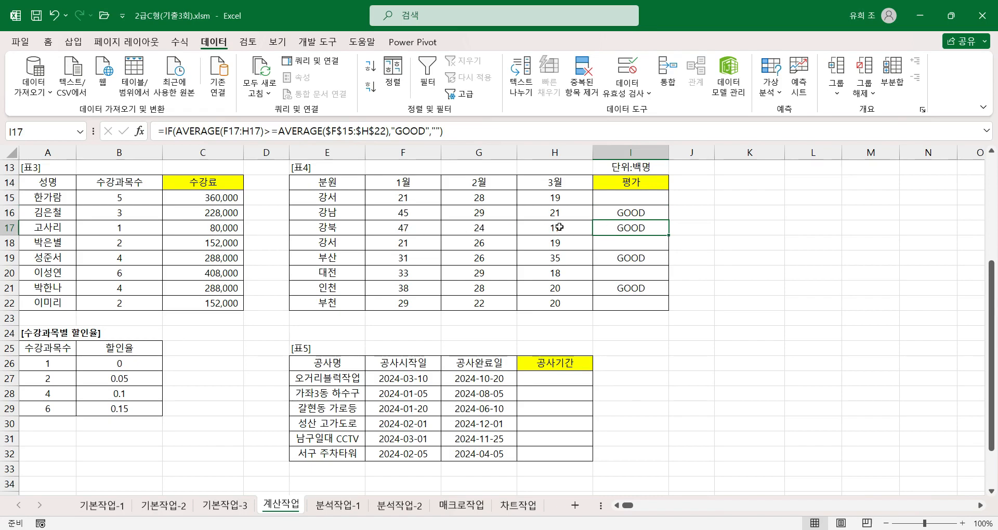
left_click(208, 131)
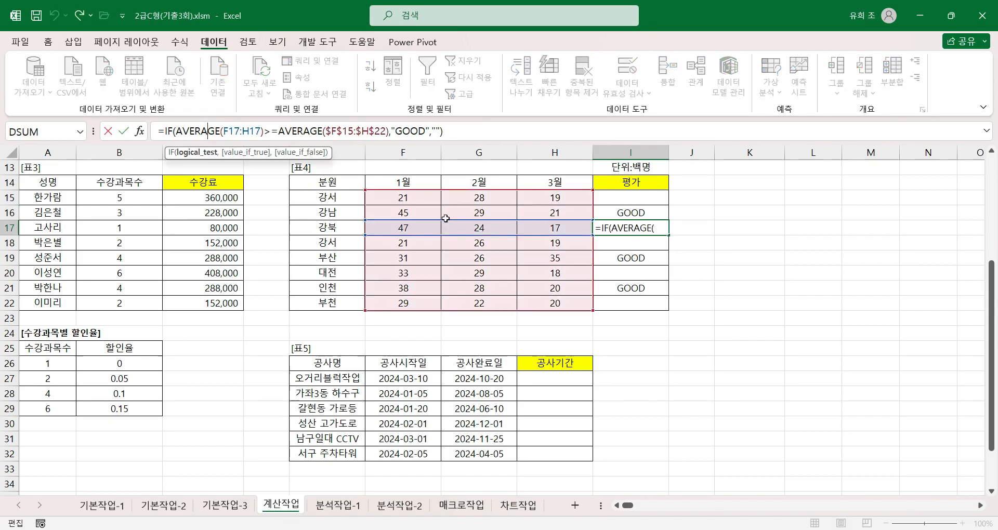
left_click(137, 133)
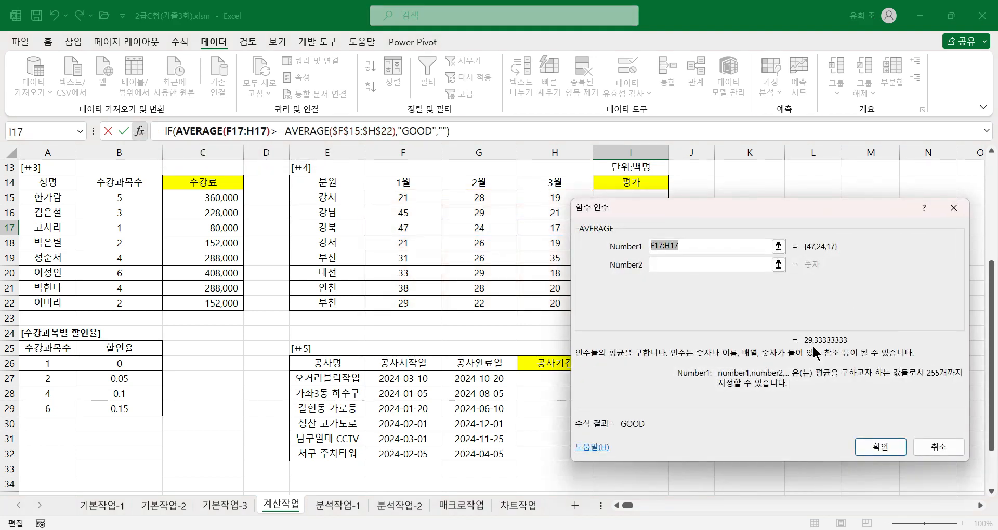
left_click(304, 131)
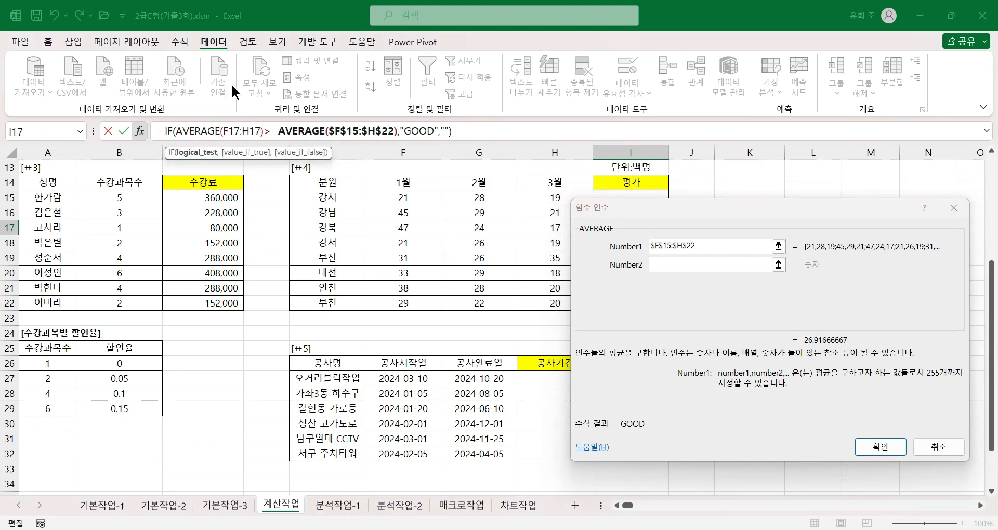
left_click(165, 131)
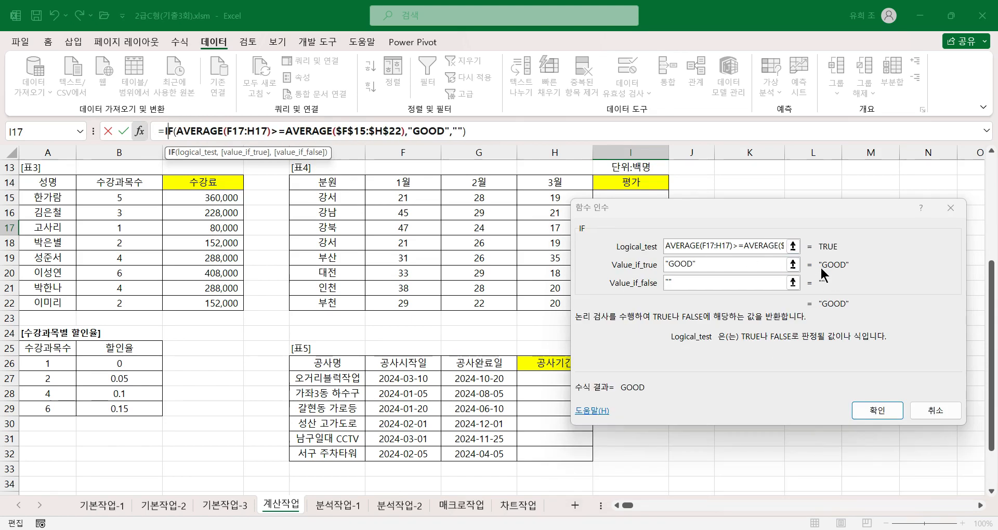
left_click(878, 410)
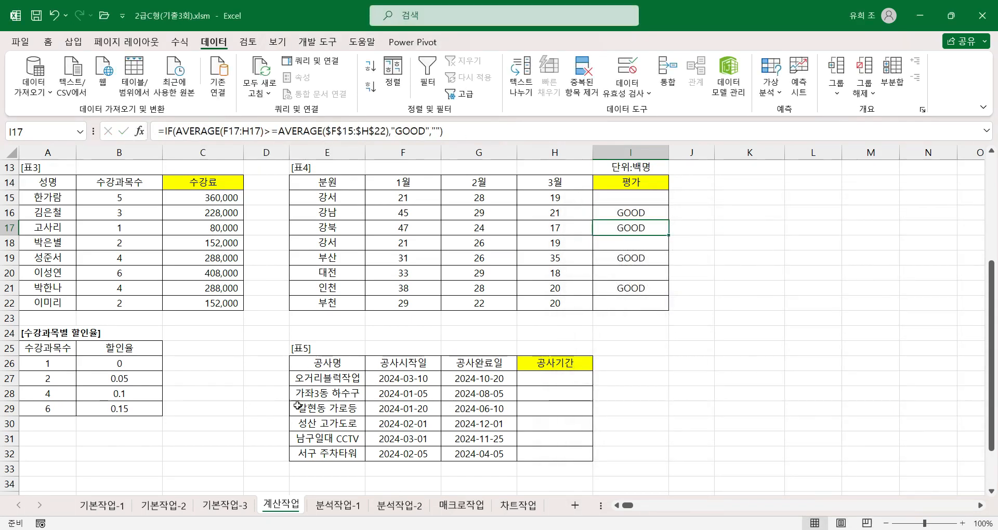
Examine 표5's 공사명 entries in E27 and E28 and the 공사시작일 in F27, ending on the 공사기간 cell H27.
scroll(279, 404, "down", 2)
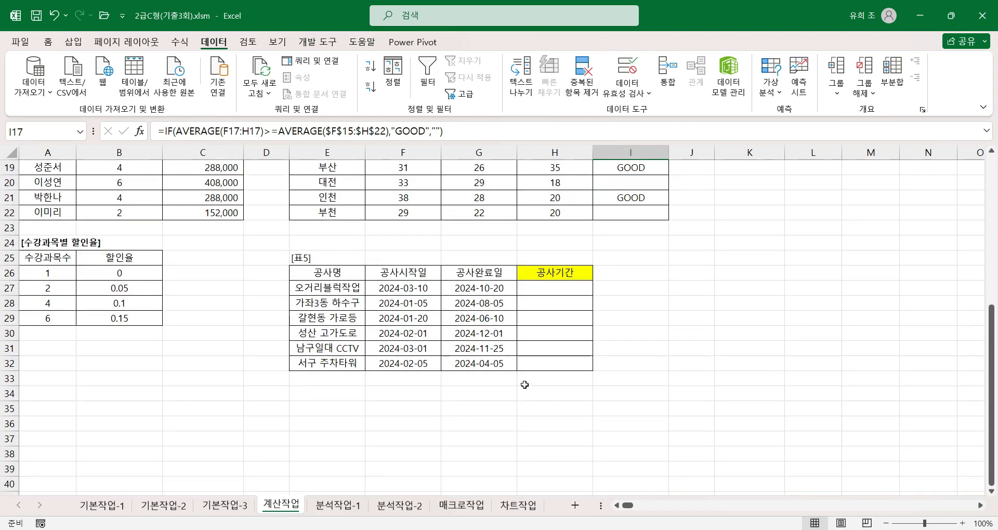
left_click(548, 289)
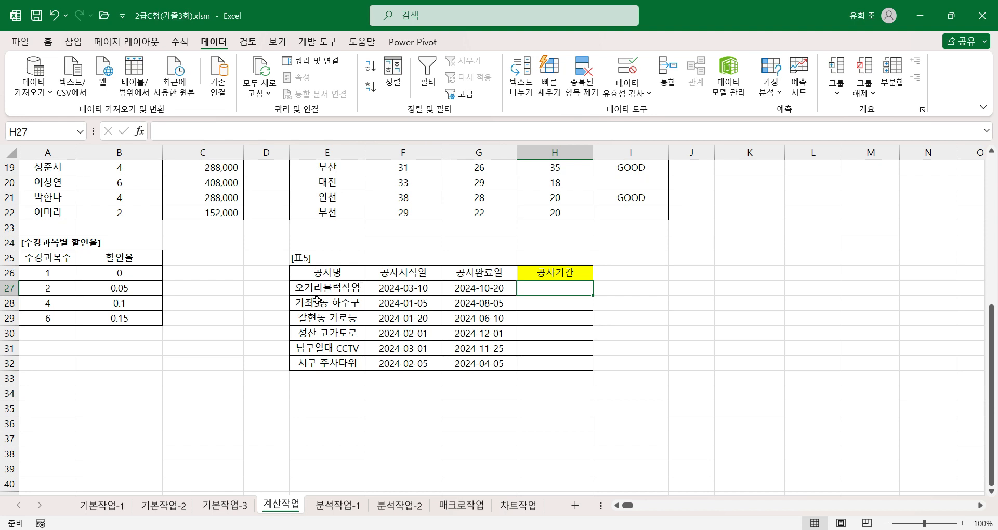
double_click(358, 286)
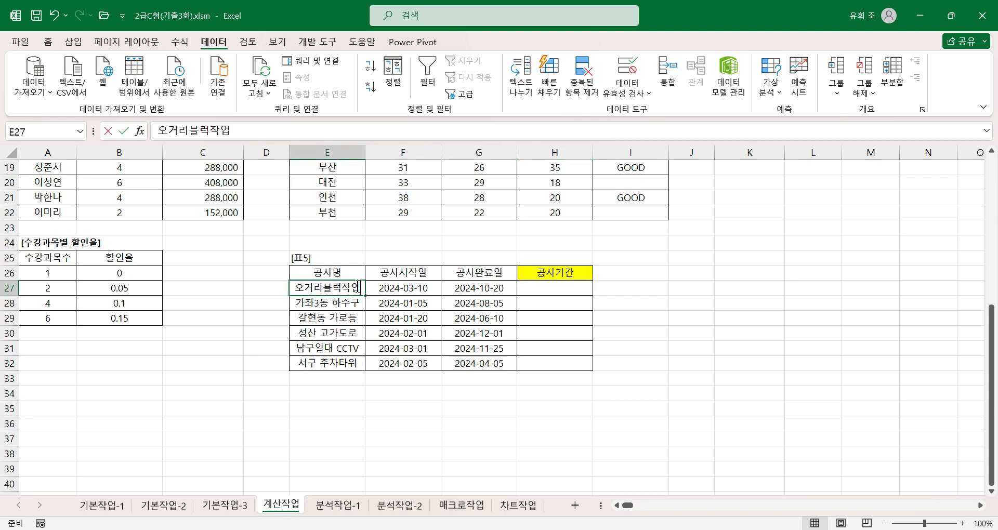
left_click(333, 303)
double_click(333, 303)
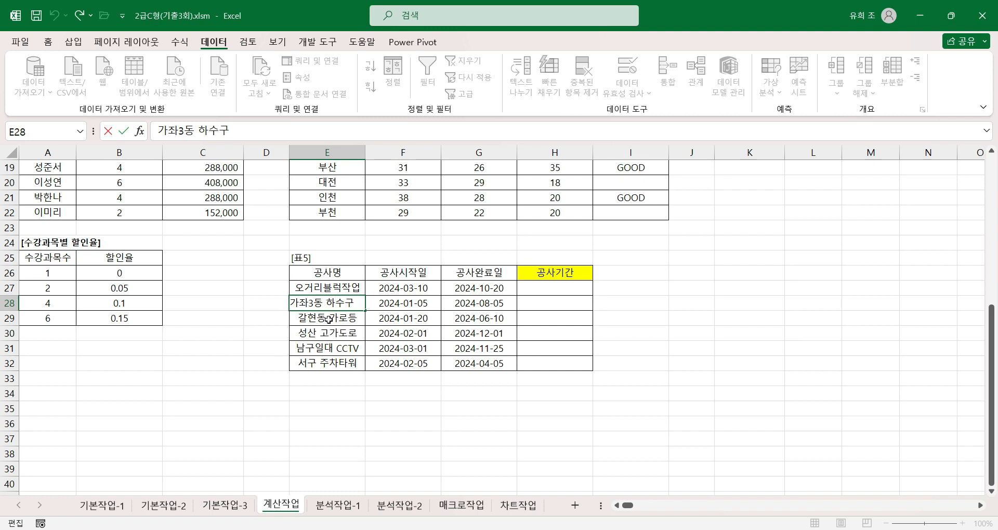
left_click(430, 389)
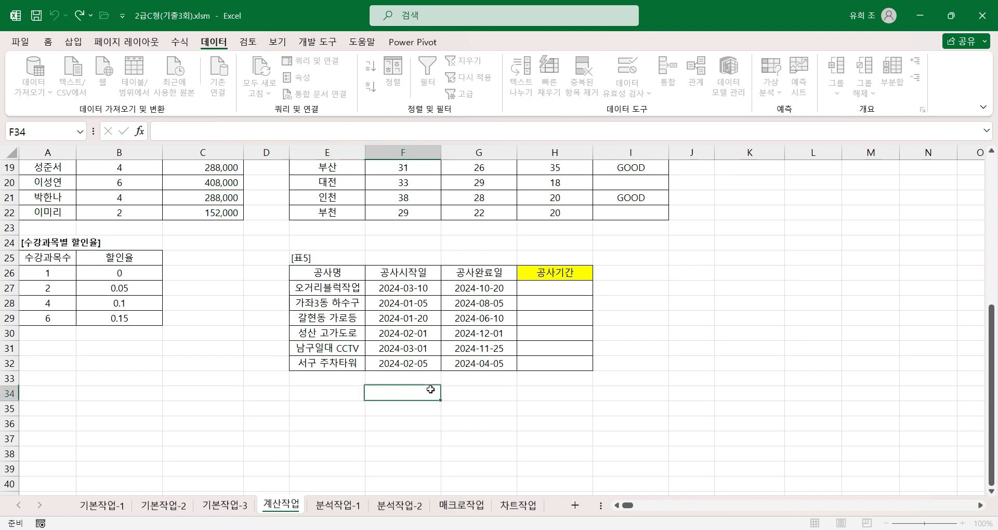
left_click(350, 291)
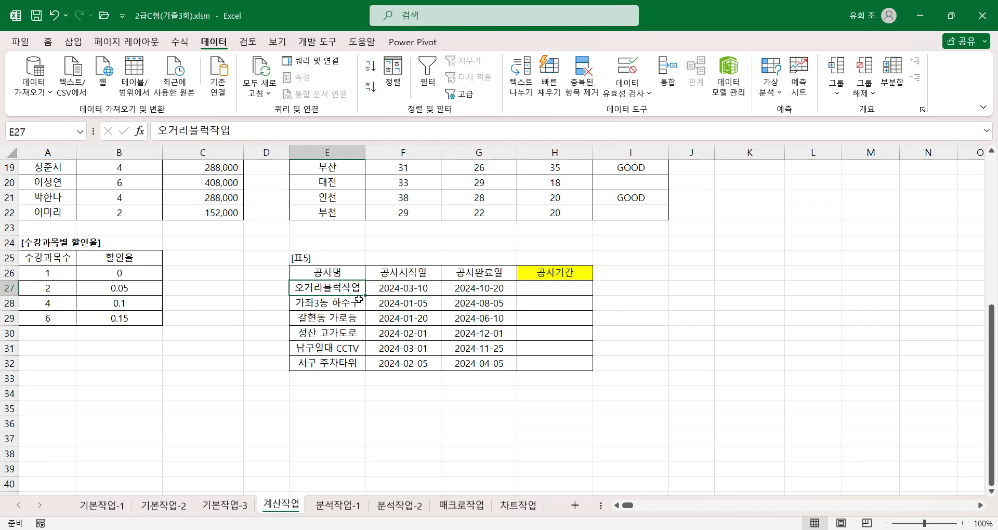
left_click(420, 284)
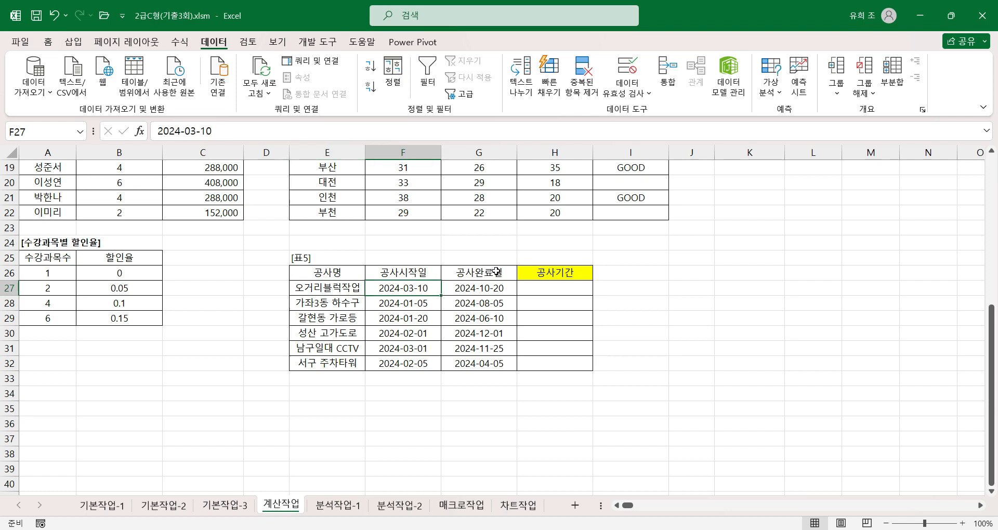
left_click(552, 285)
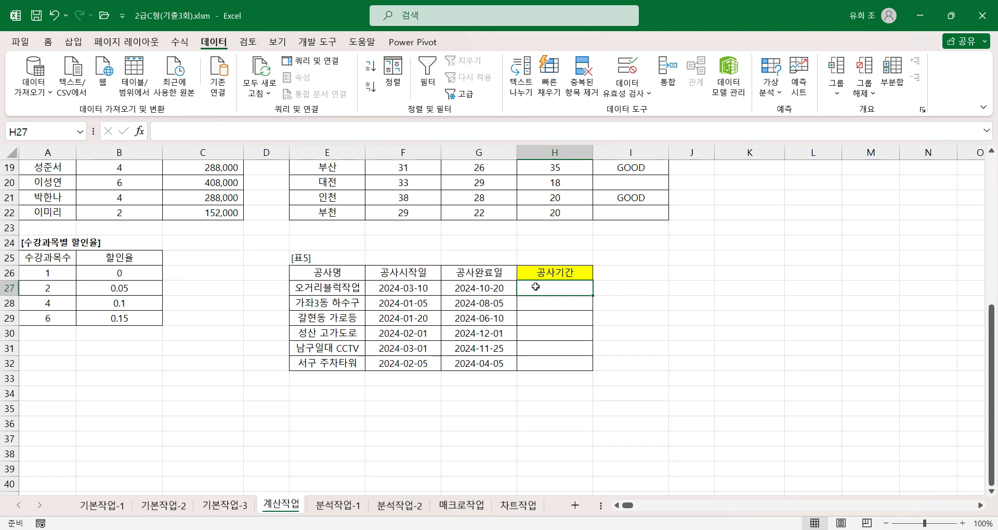
Enter a RIGHT formula in H27 extracting the last 4 characters of E27, and fill it down to H32.
type("=rig")
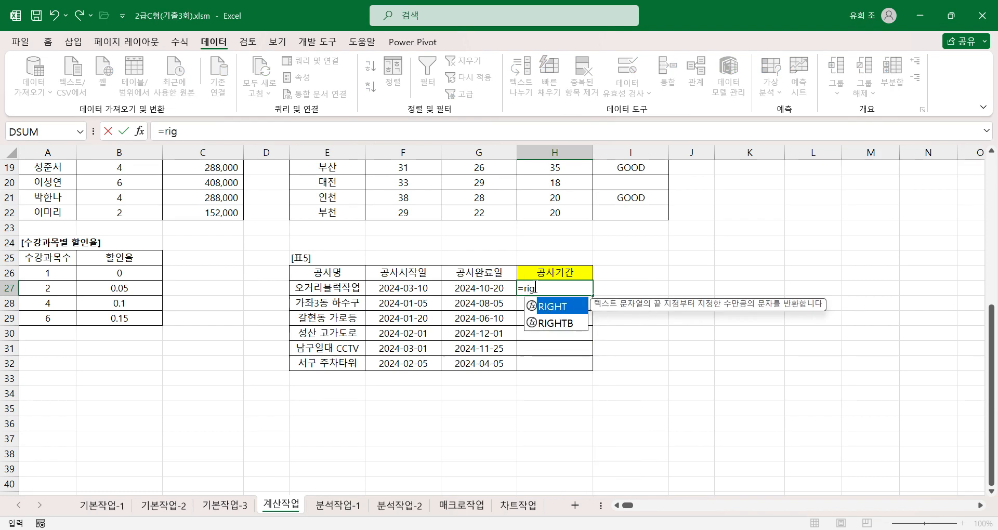
type("ht")
key("ctrl+a")
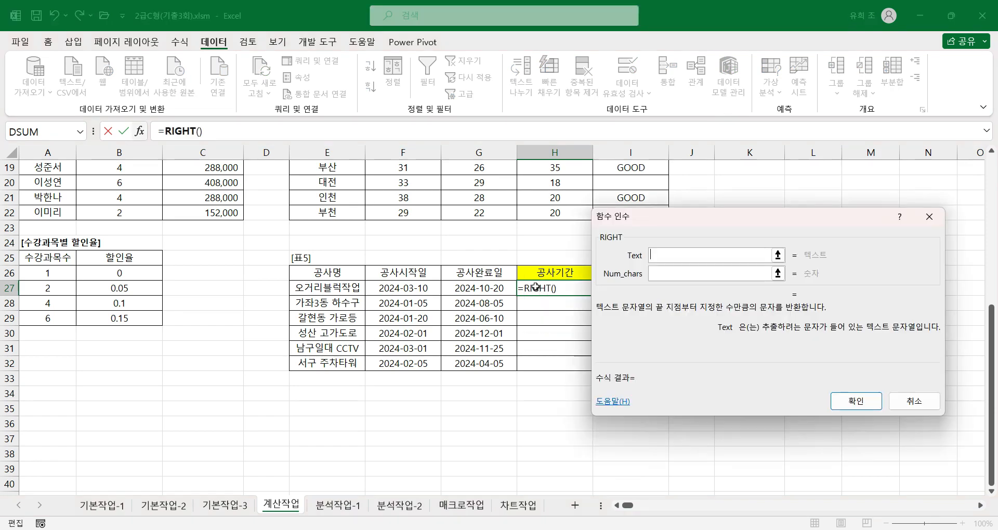
left_click(353, 289)
key("Tab")
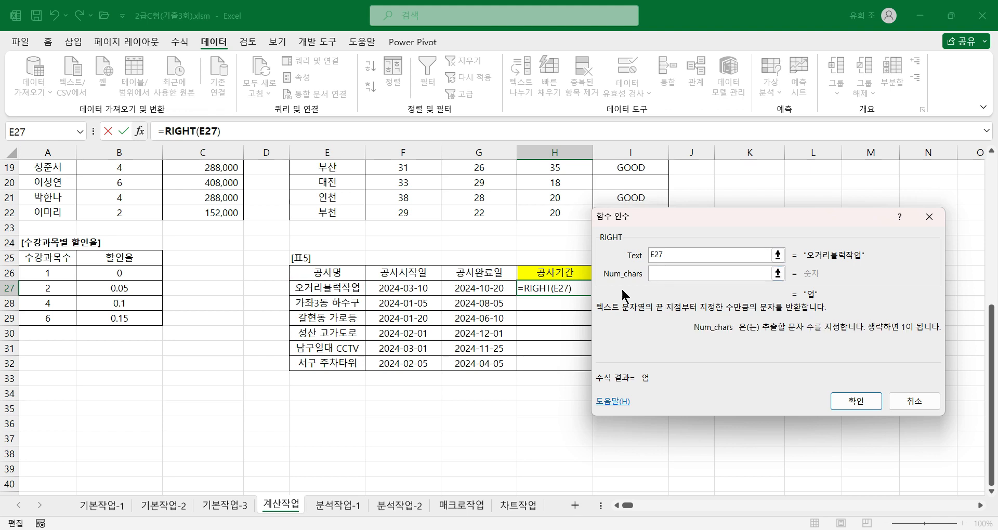
type("4")
left_click(855, 403)
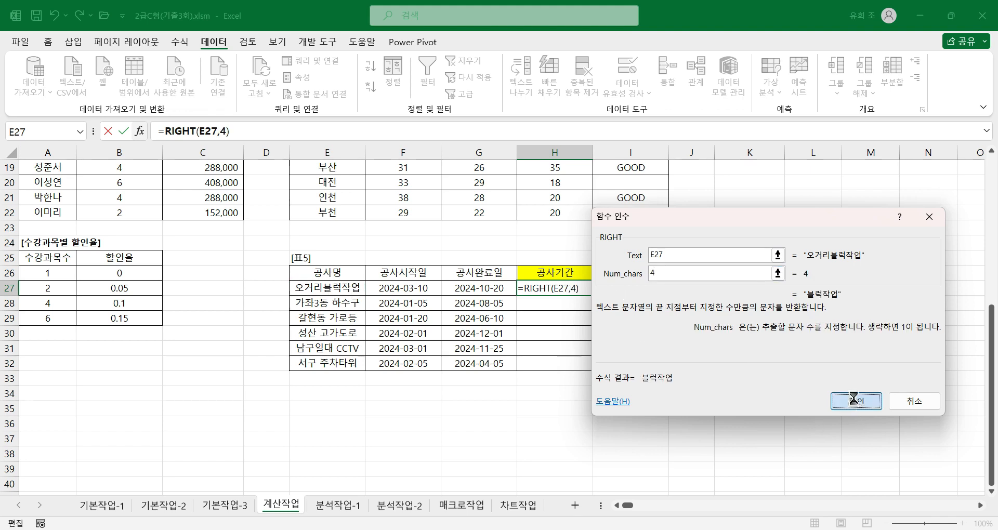
double_click(593, 296)
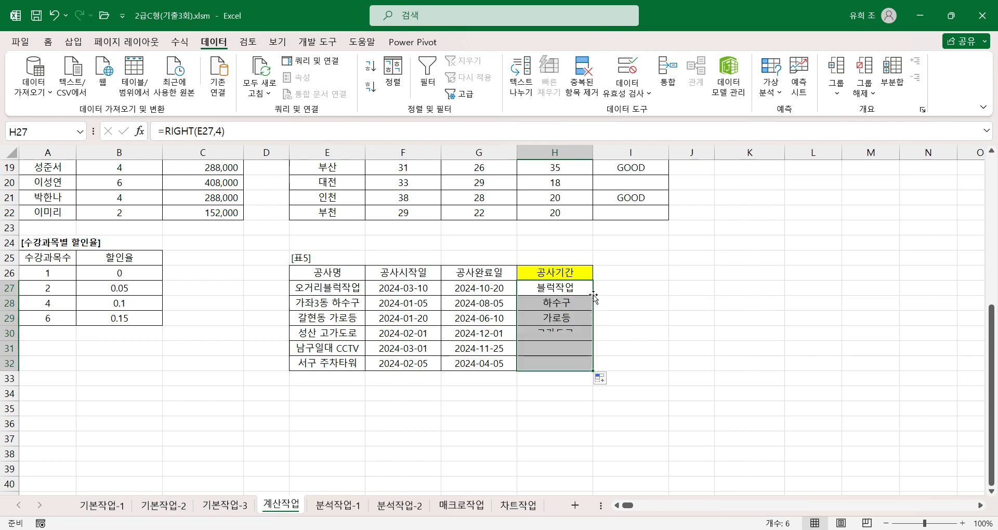
left_click(561, 304)
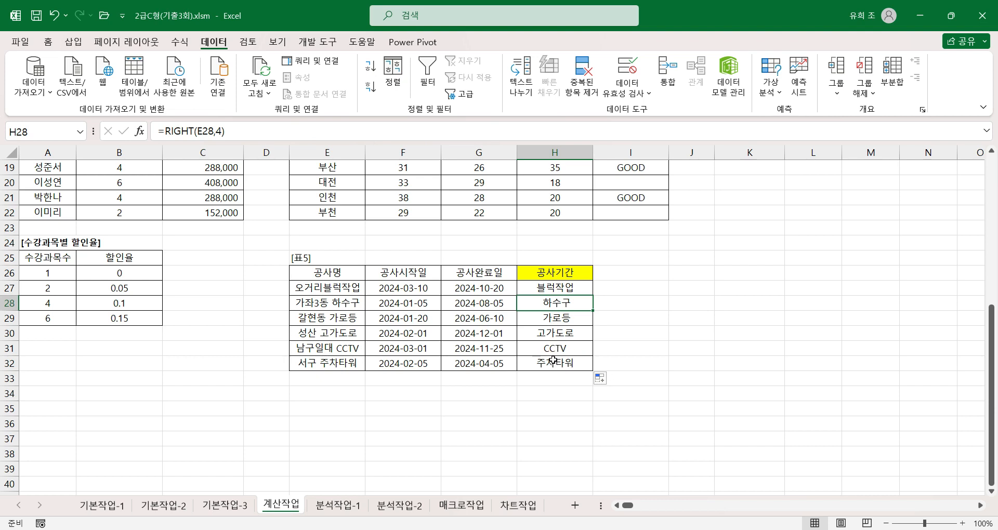
Append a DAYS function to the RIGHT formula in H27, joined with the & operator.
left_click(572, 291)
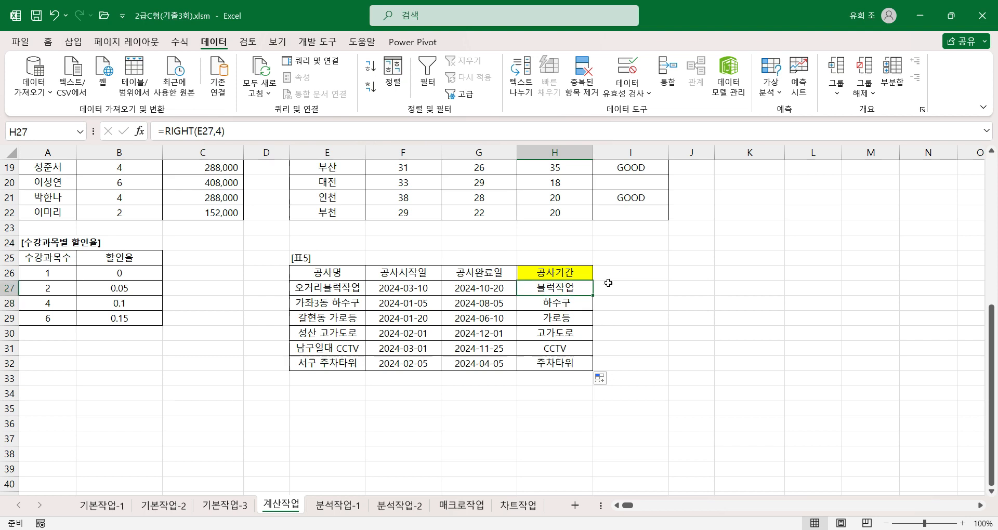
left_click(265, 130)
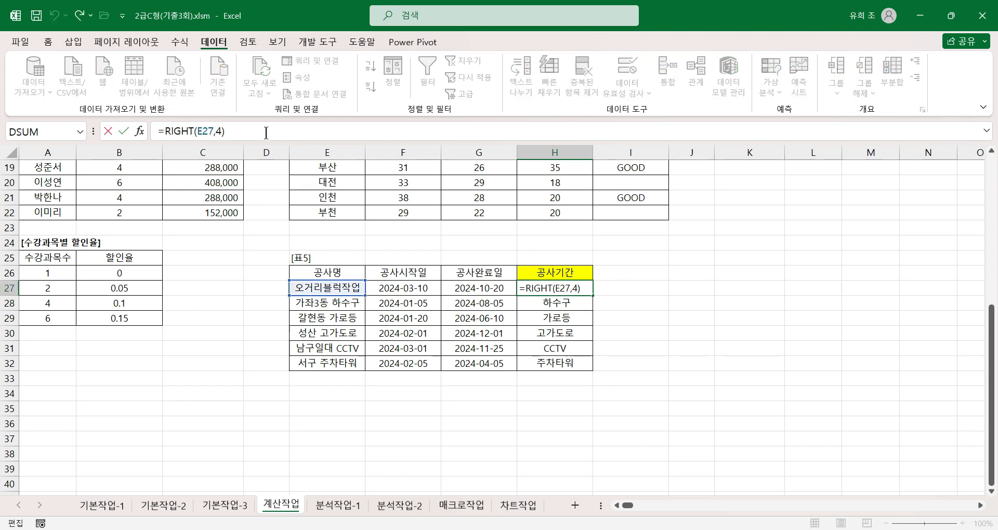
type("&d")
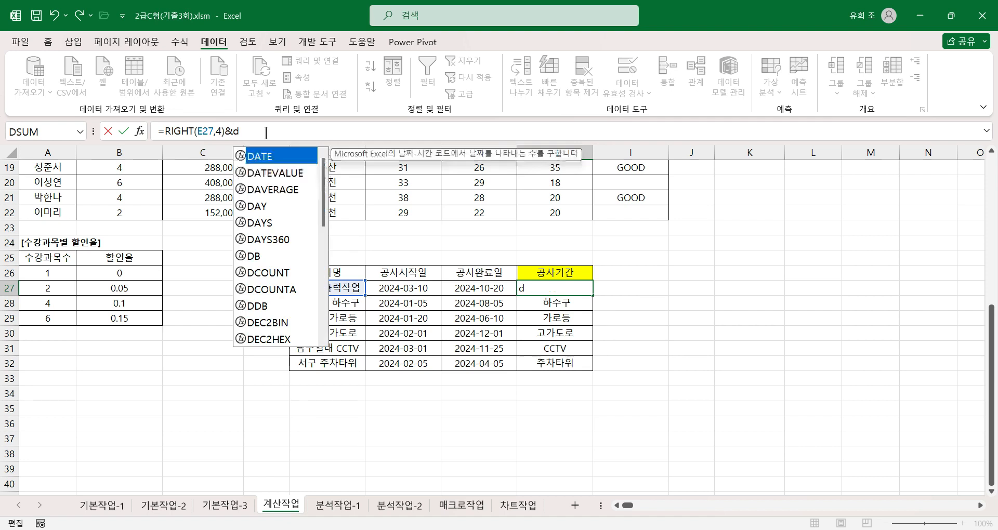
type("ats")
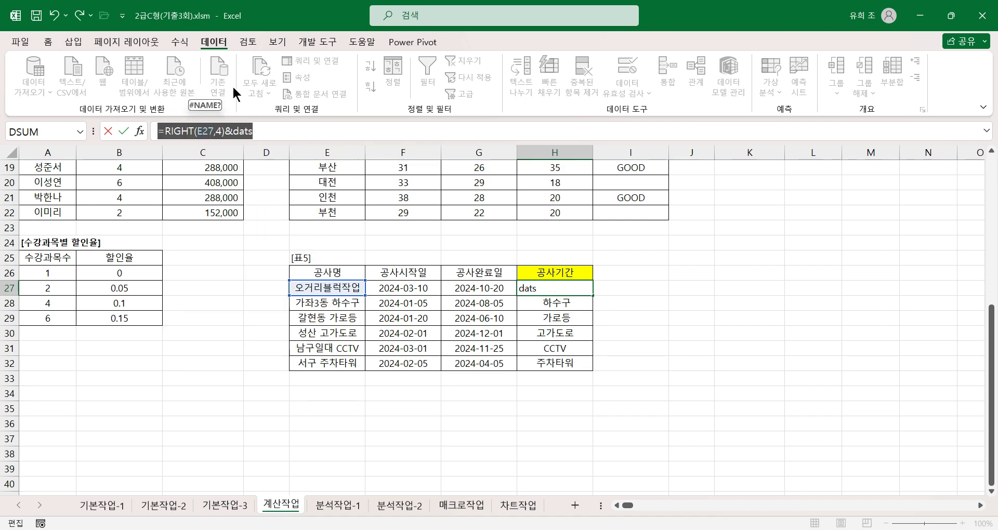
left_click_drag(258, 132, 251, 134)
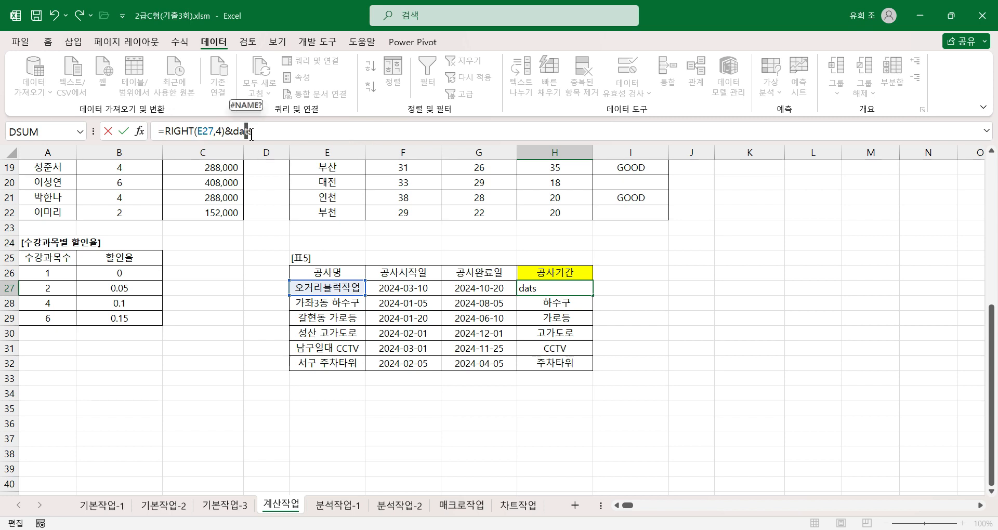
type("y")
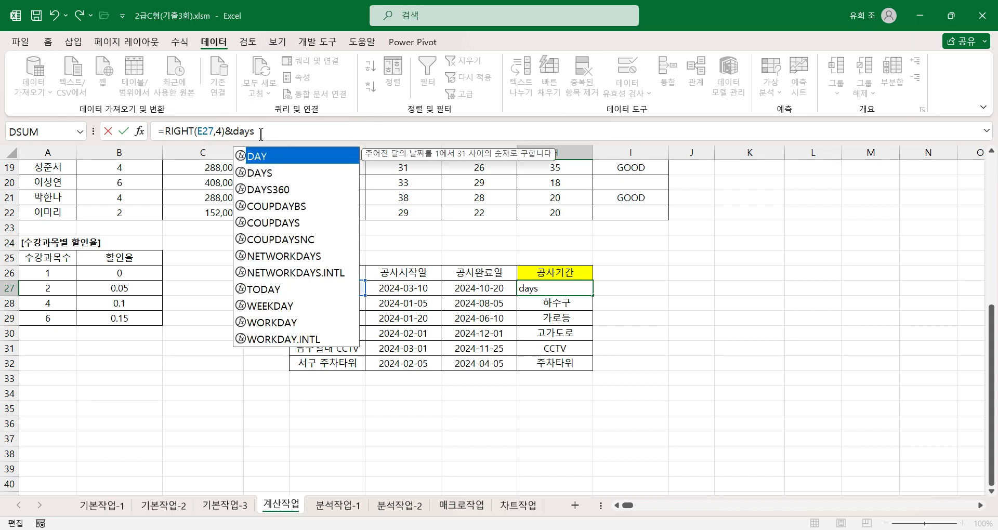
left_click(260, 133)
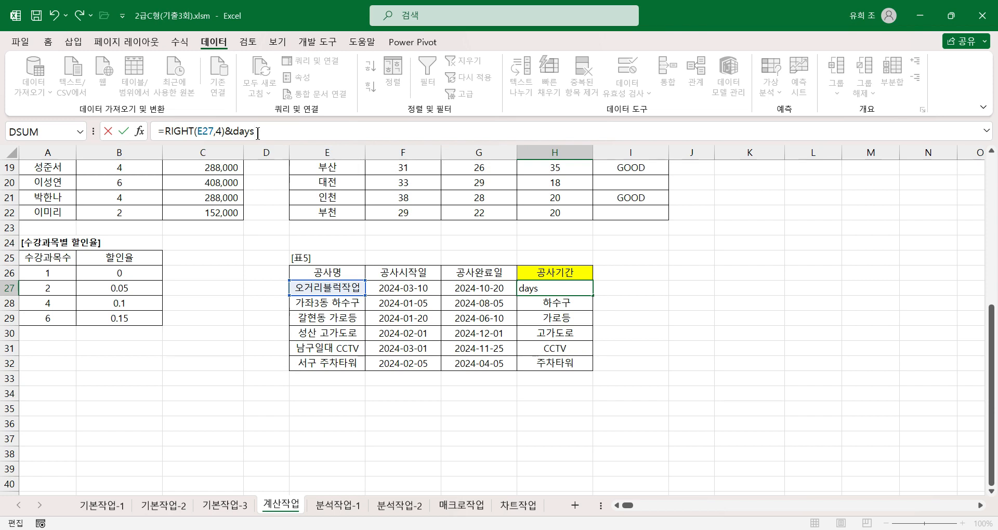
type("(")
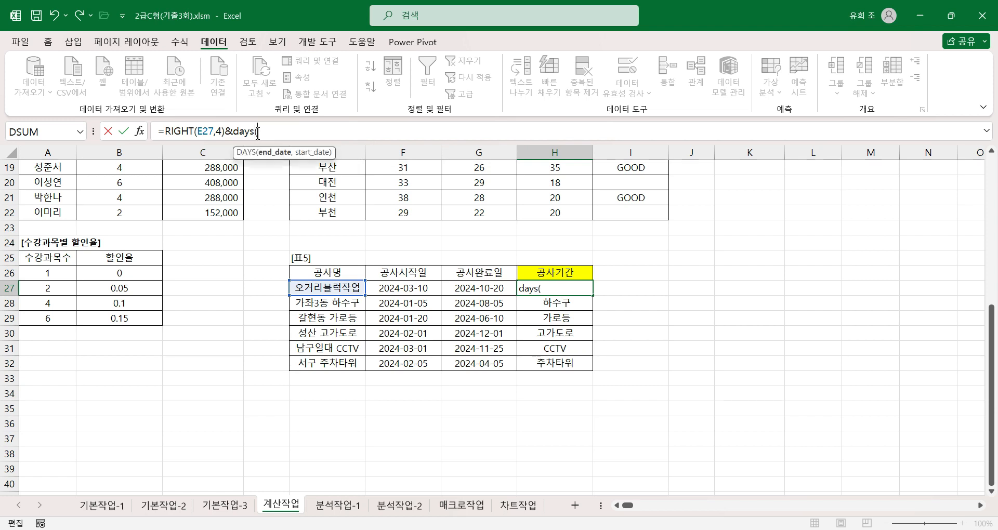
Set the DAYS function's End_date to G27 and Start_date to F27, and accept the formula.
left_click(141, 132)
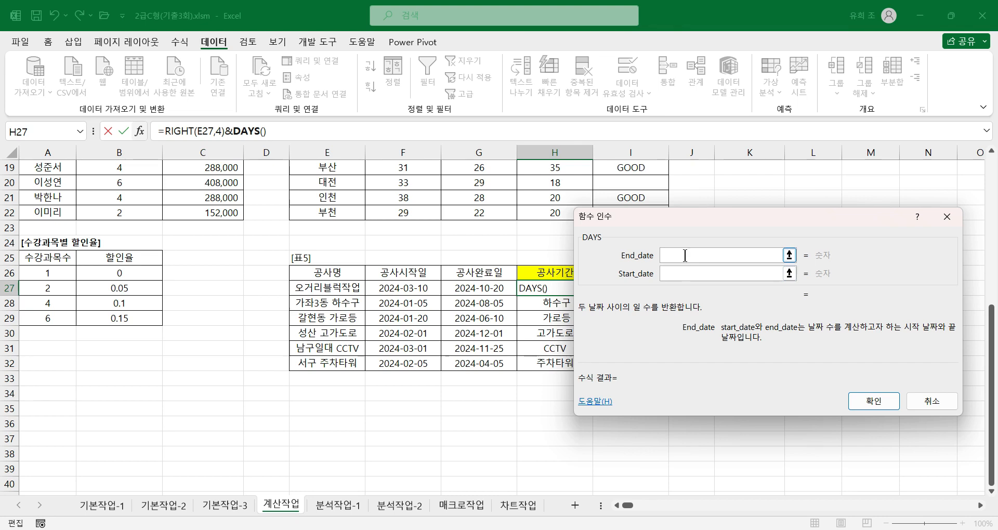
left_click(480, 291)
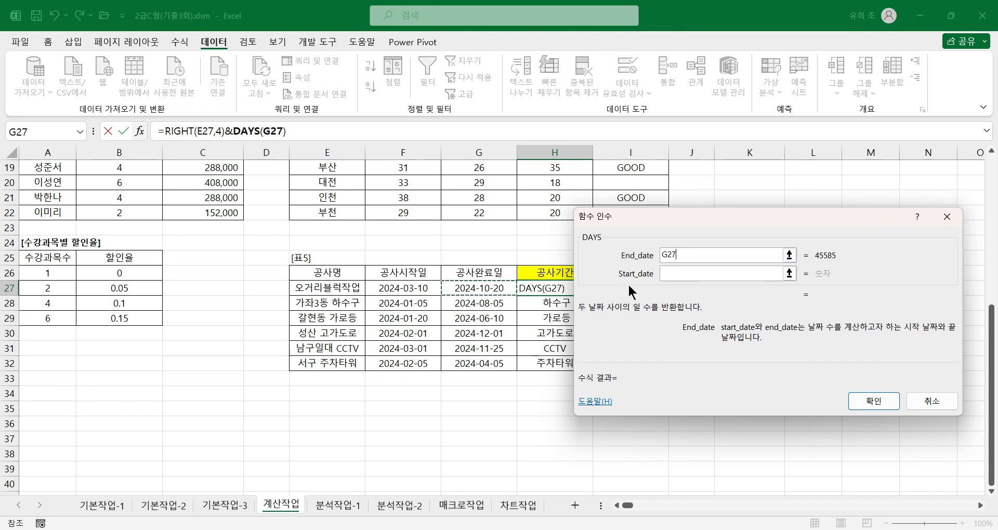
left_click(676, 274)
left_click(411, 290)
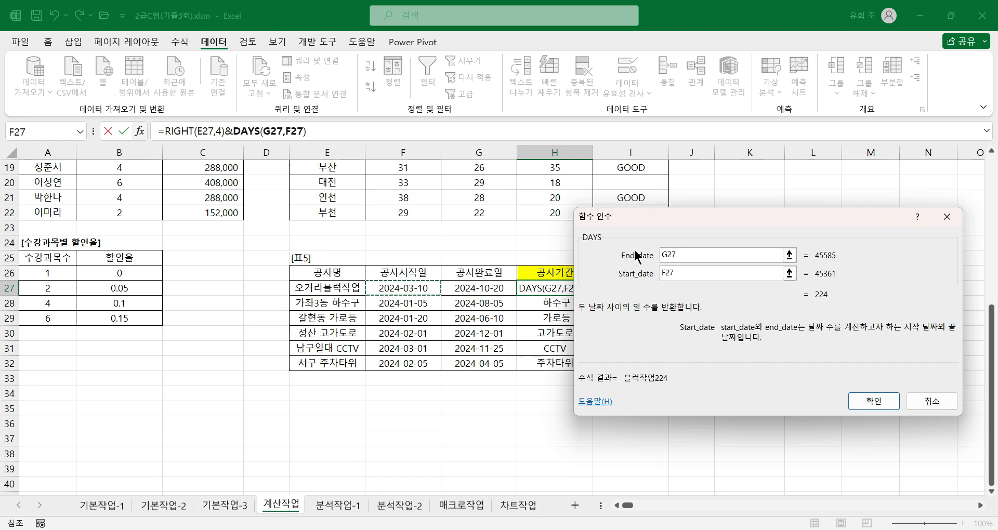
left_click(862, 404)
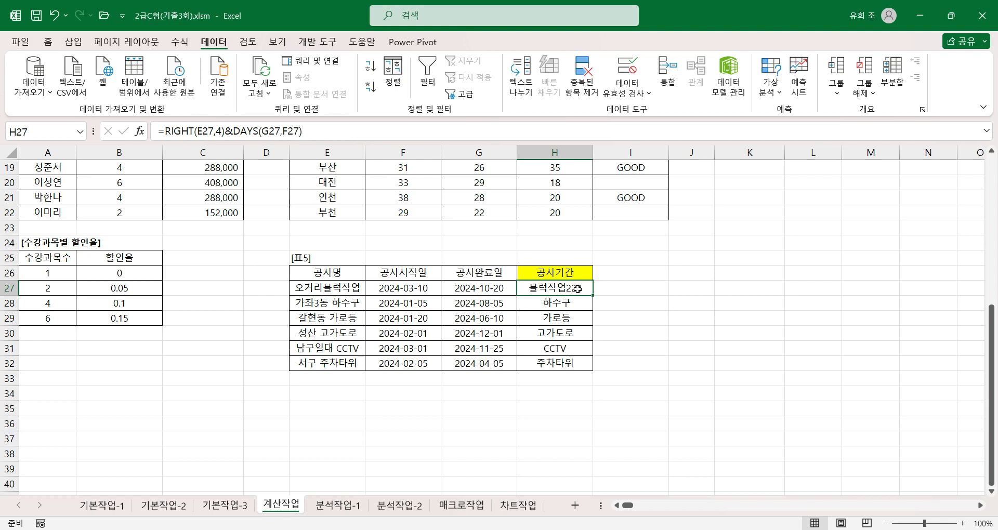
Append &"일" to the 공사기간 formula in H27 and fill it down to H32.
left_click(334, 129)
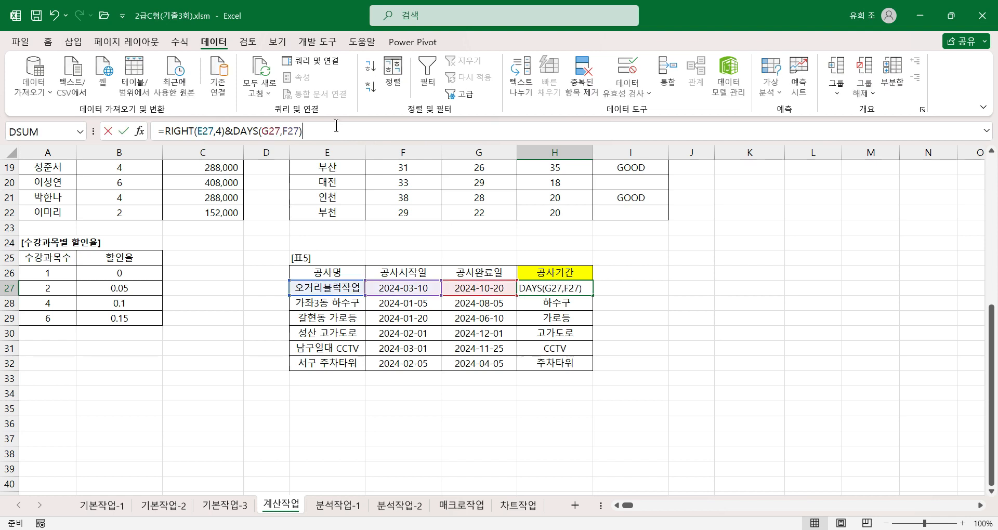
type("&")
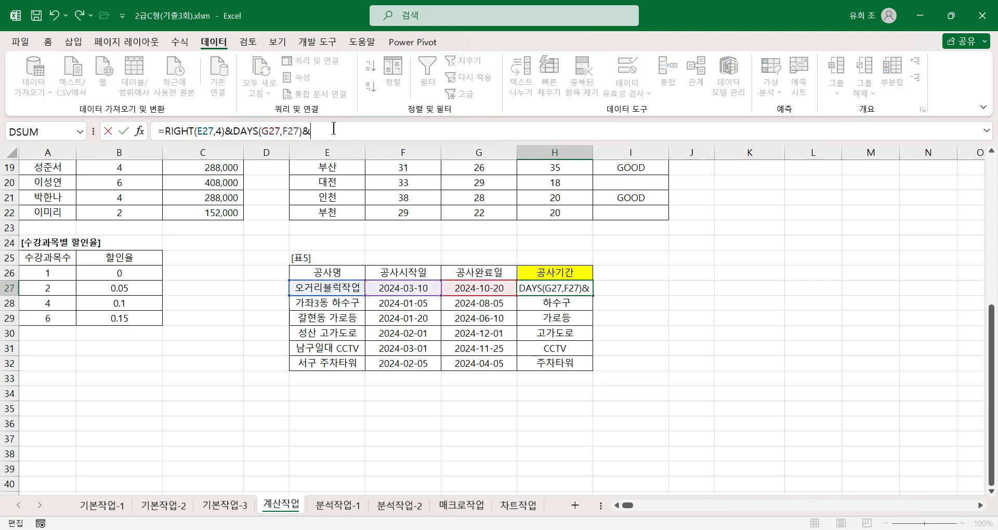
type("\"일\"")
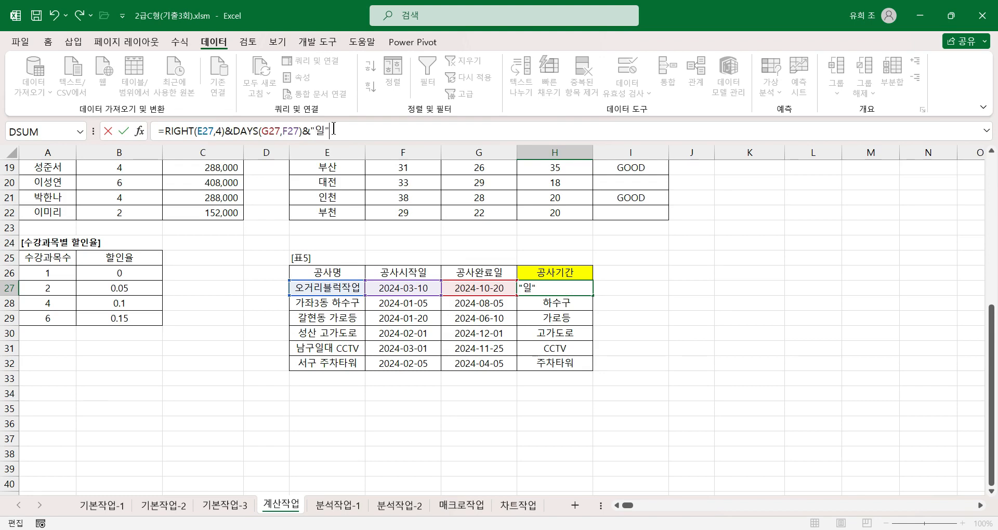
key("Return")
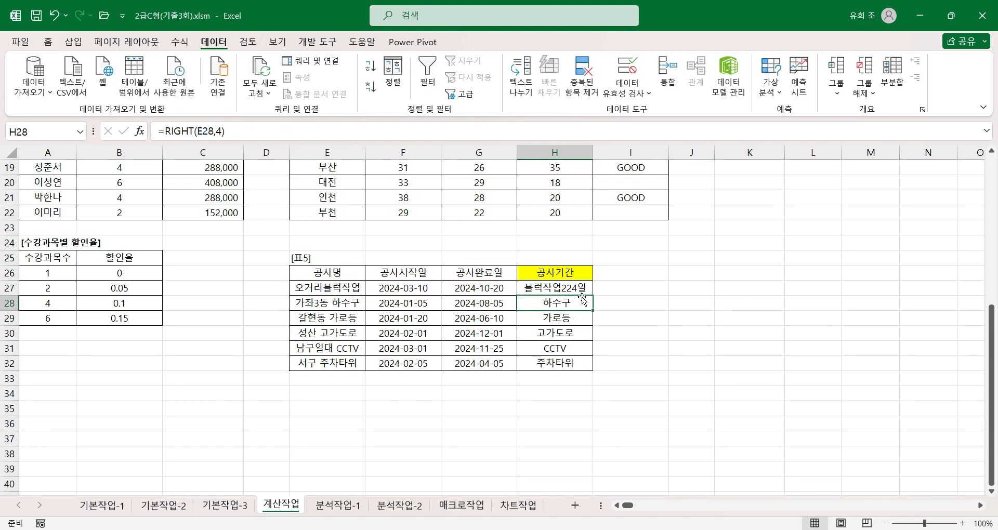
left_click(586, 292)
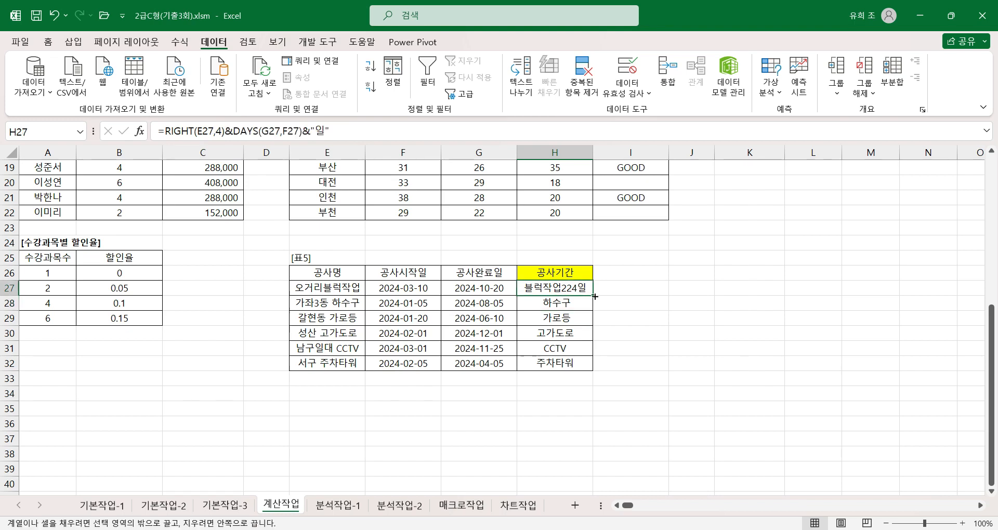
double_click(595, 296)
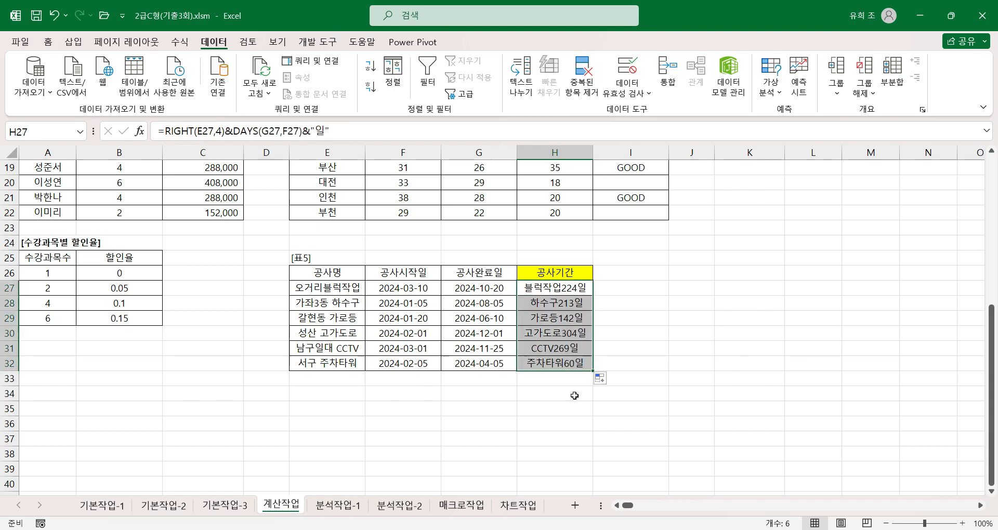
Check the cell references of the 공사기간 formula in H28, leaving it unedited.
left_click(531, 304)
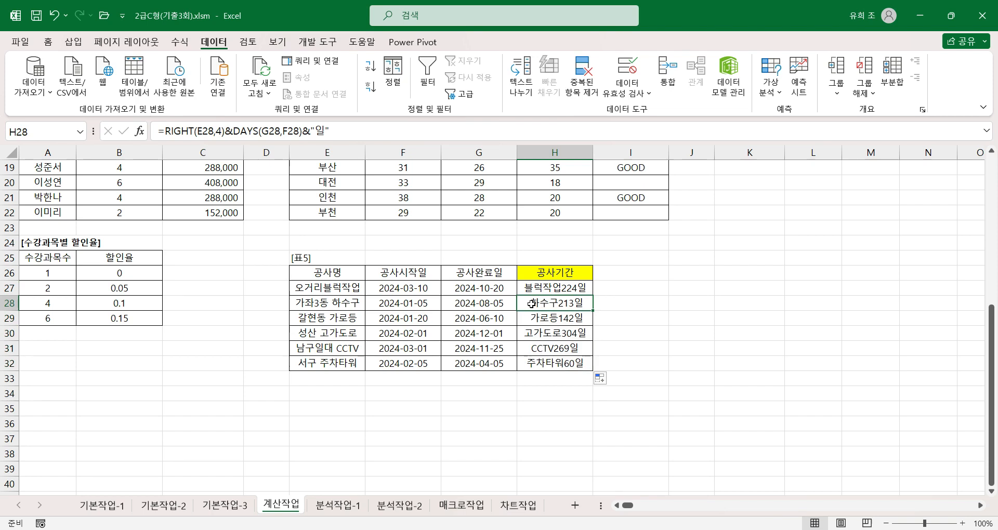
double_click(531, 304)
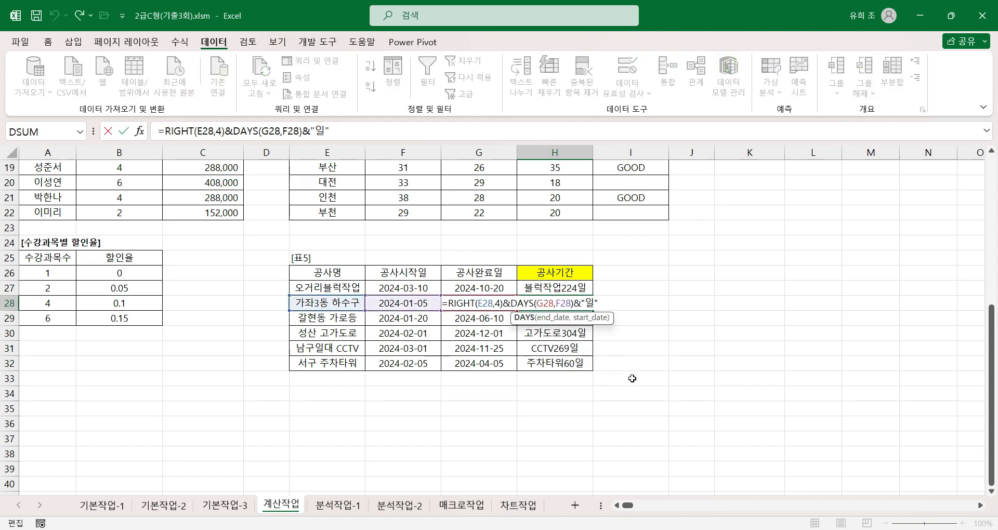
key("Escape")
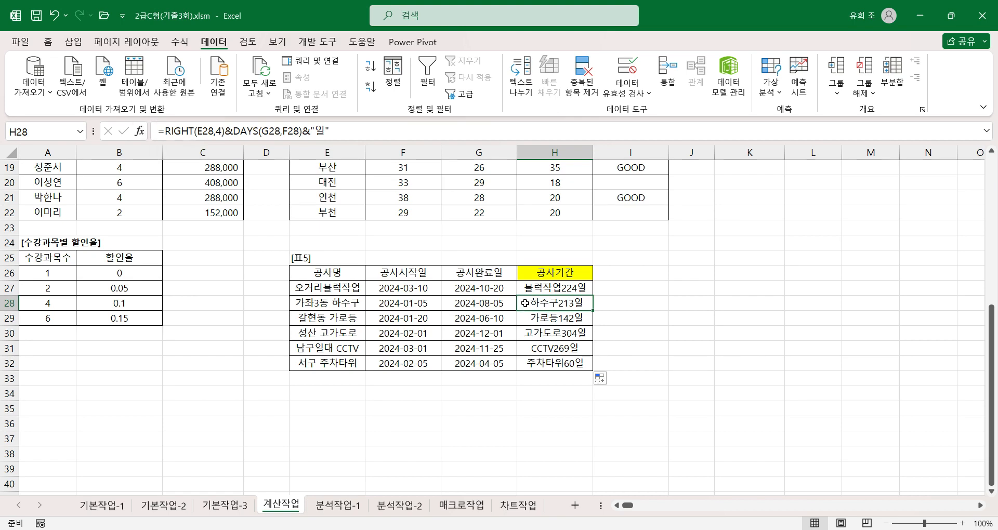
Delete the &DAYS(G27,F27)&"일" part of the H27 formula, keeping only the RIGHT function.
left_click(573, 285)
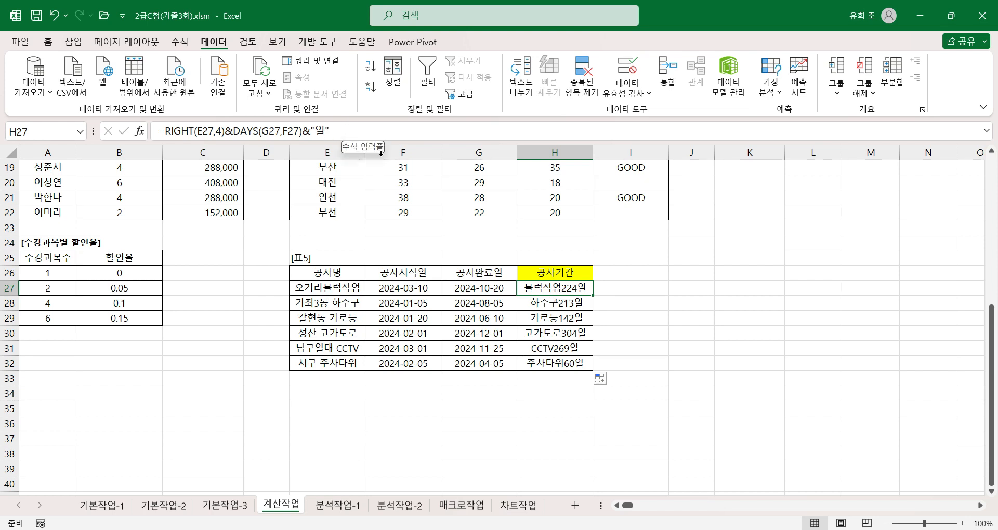
left_click_drag(338, 131, 228, 134)
key("ctrl+c")
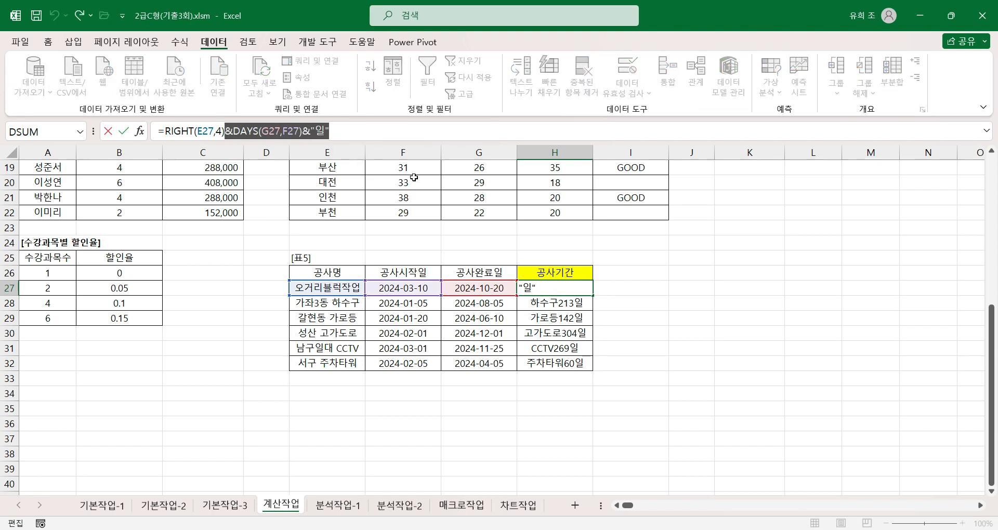
key("BackSpace")
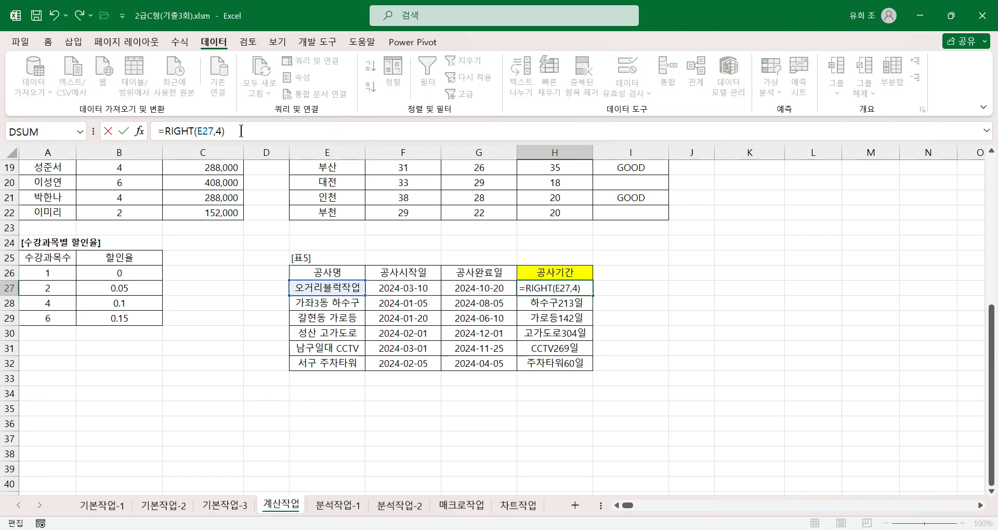
Wrap the RIGHT function in H27 in TRIM so the formula reads =TRIM(RIGHT(E27,4)).
left_click(165, 131)
type("ㅅ")
key("BackSpace")
type("trim")
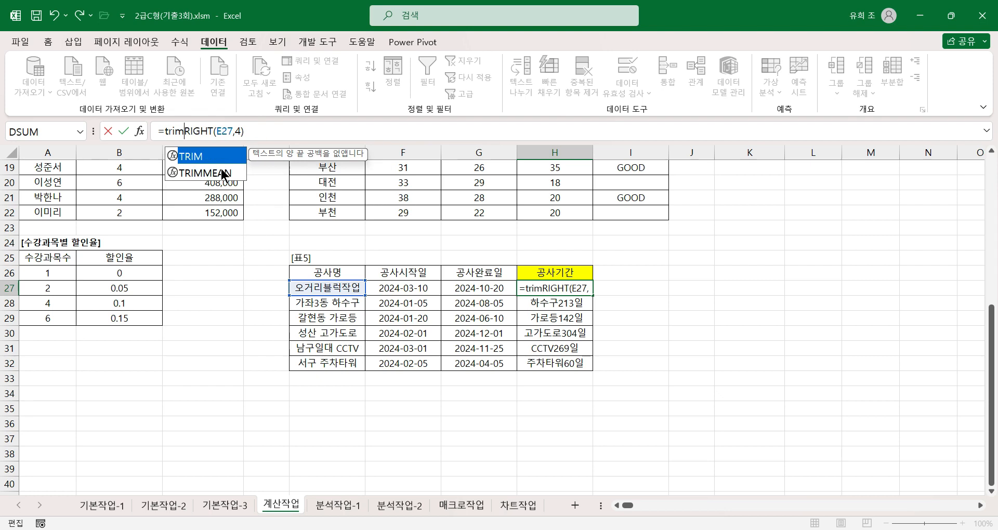
type("(")
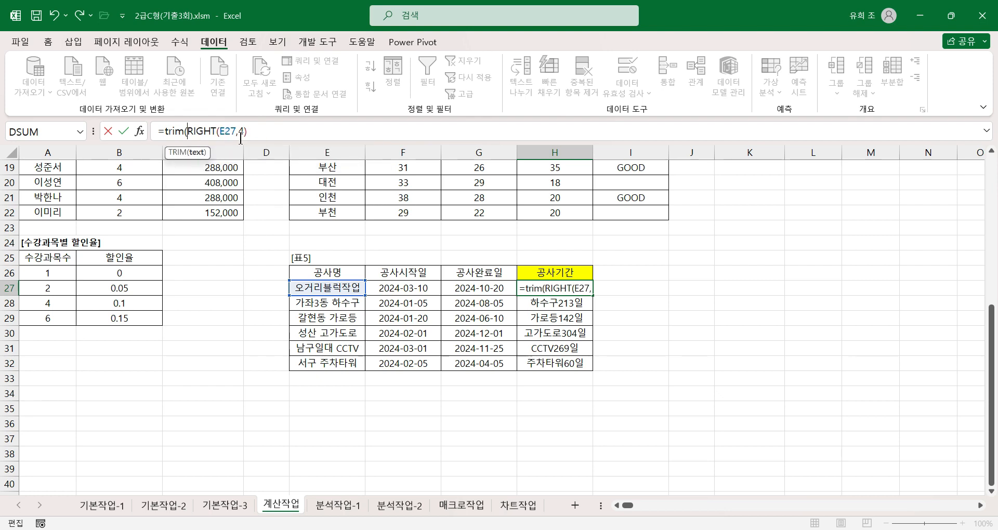
left_click(262, 132)
type(")")
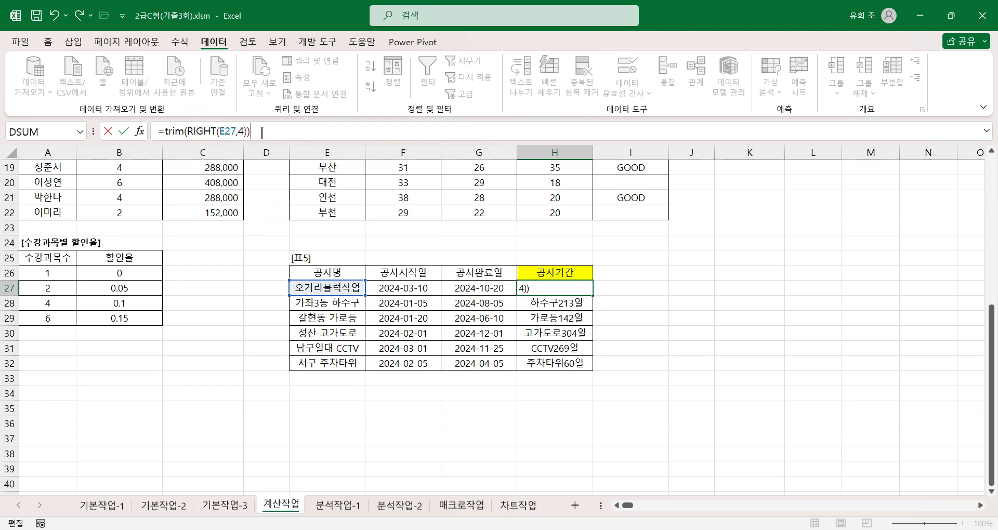
left_click(175, 131)
left_click(139, 131)
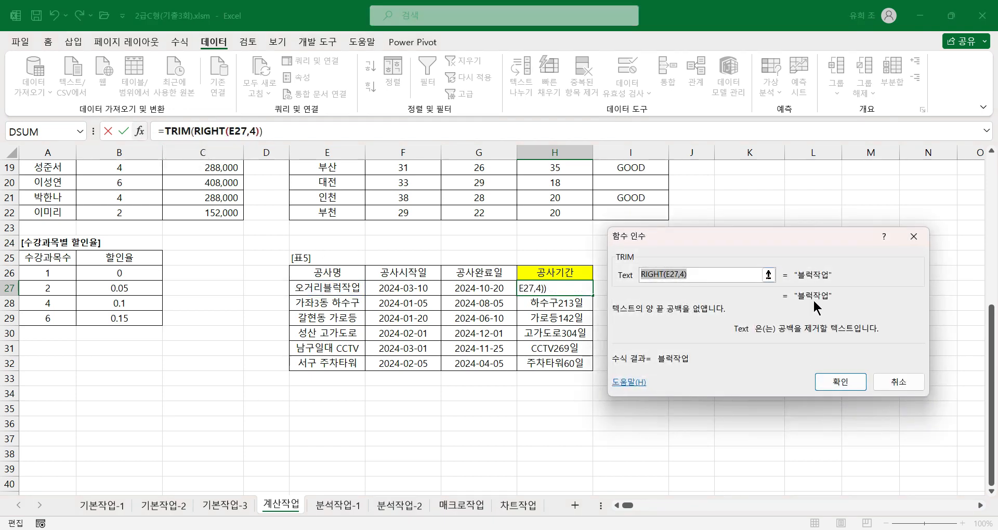
left_click(827, 379)
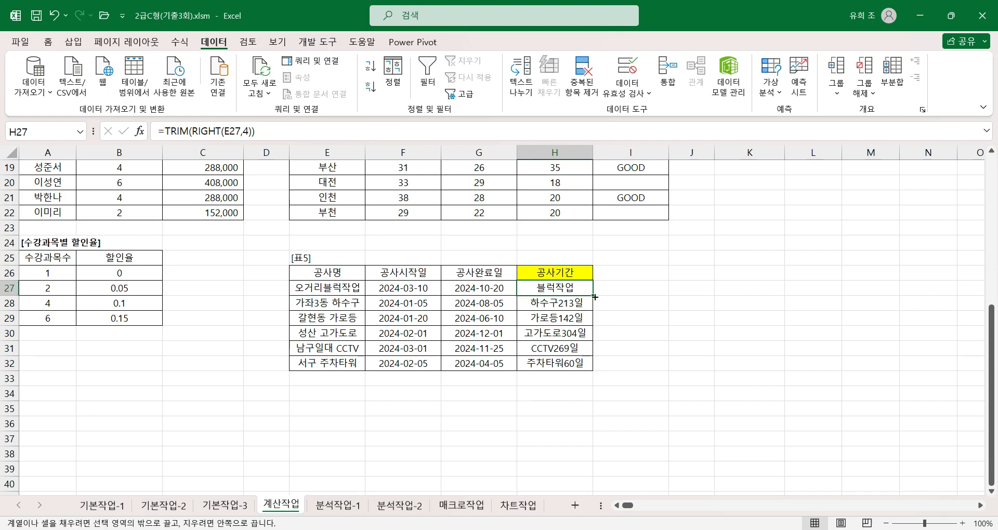
Fill the TRIM formula from H27 down to H32 and inspect the RIGHT and TRIM function arguments in H28.
double_click(595, 298)
left_click(558, 304)
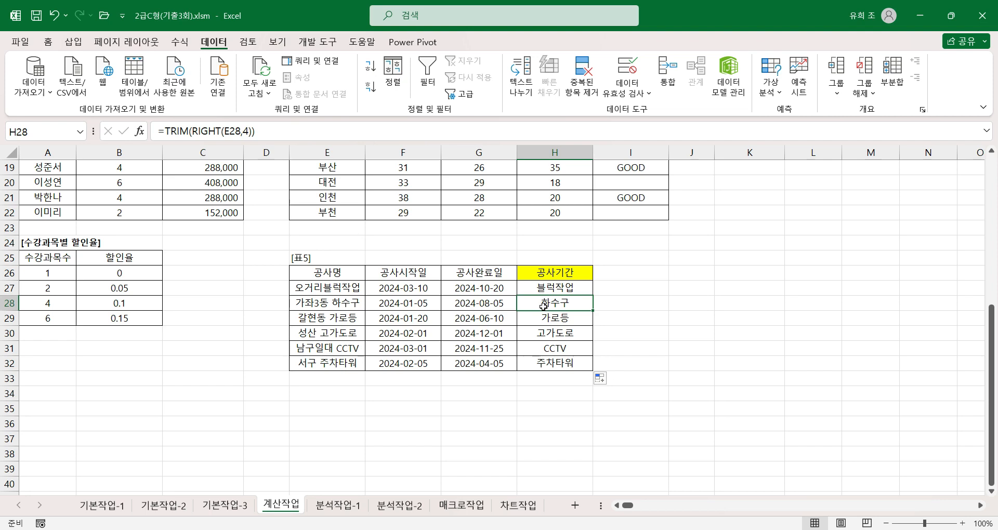
left_click(205, 130)
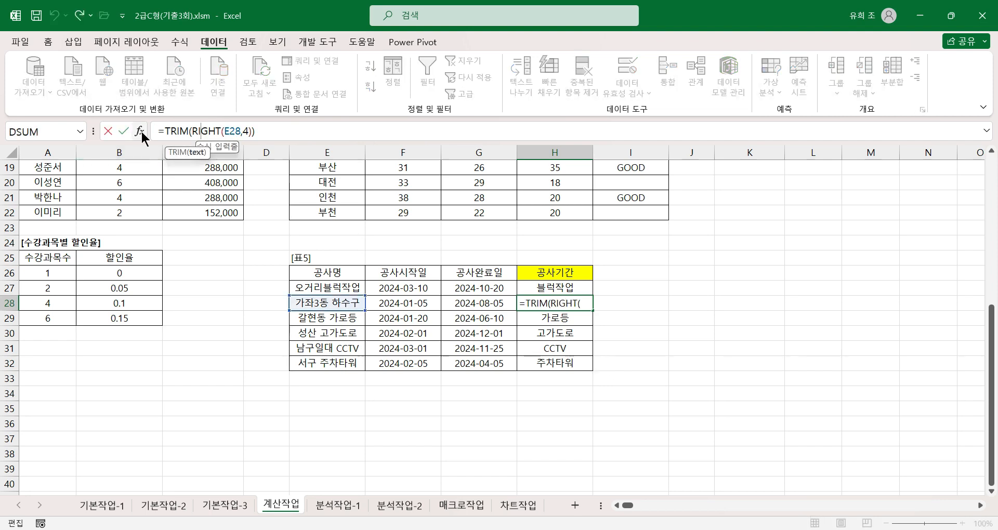
left_click(139, 131)
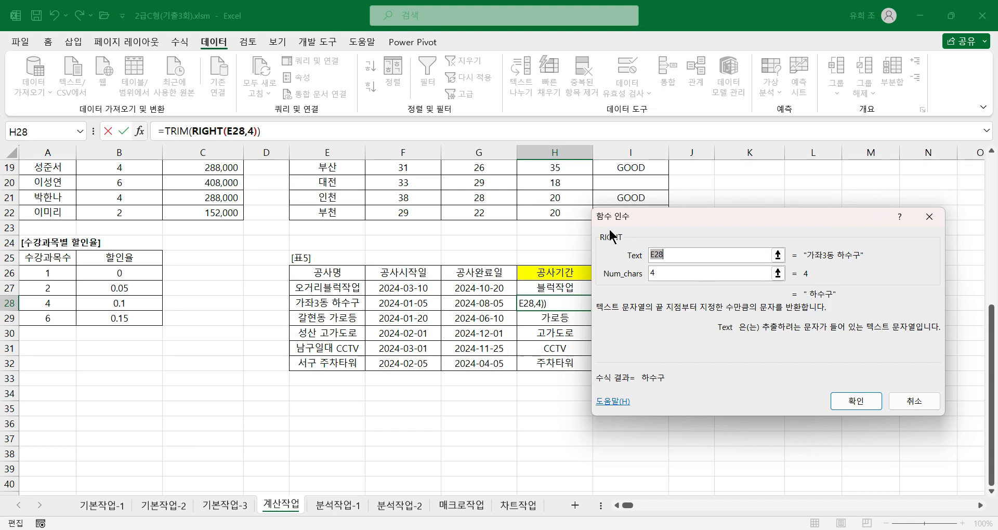
left_click(168, 131)
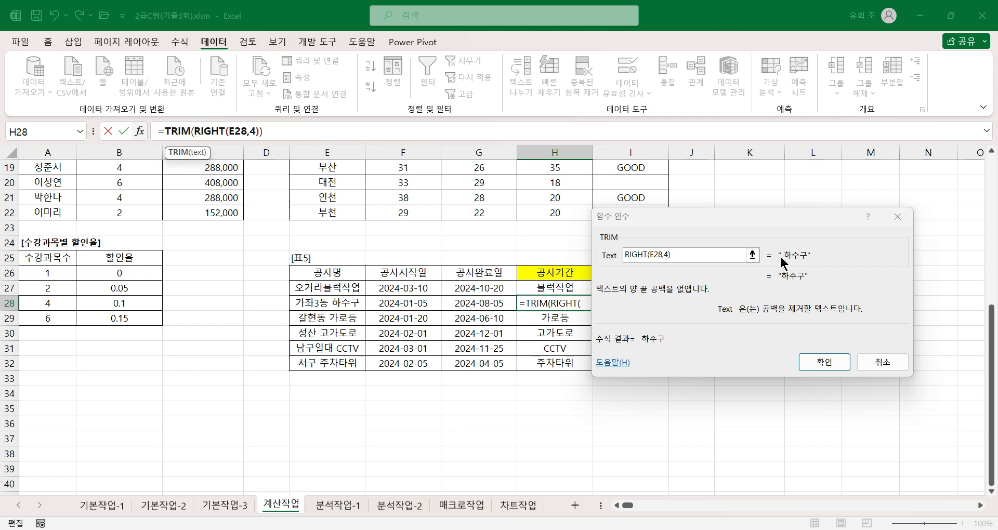
left_click(824, 362)
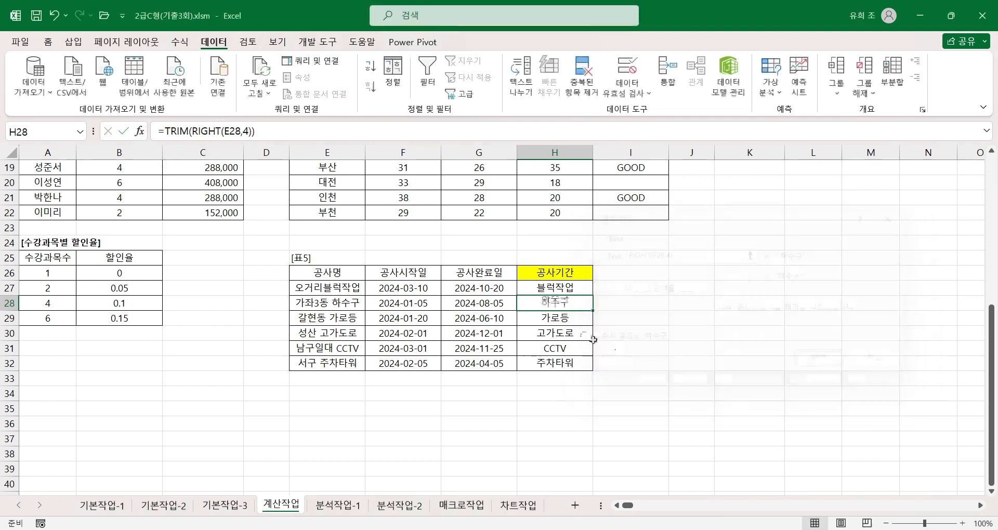
Append &DAYS(G27,F27)&"일" to the TRIM formula in H27 again and fill it down to H32.
left_click(573, 290)
left_click(277, 130)
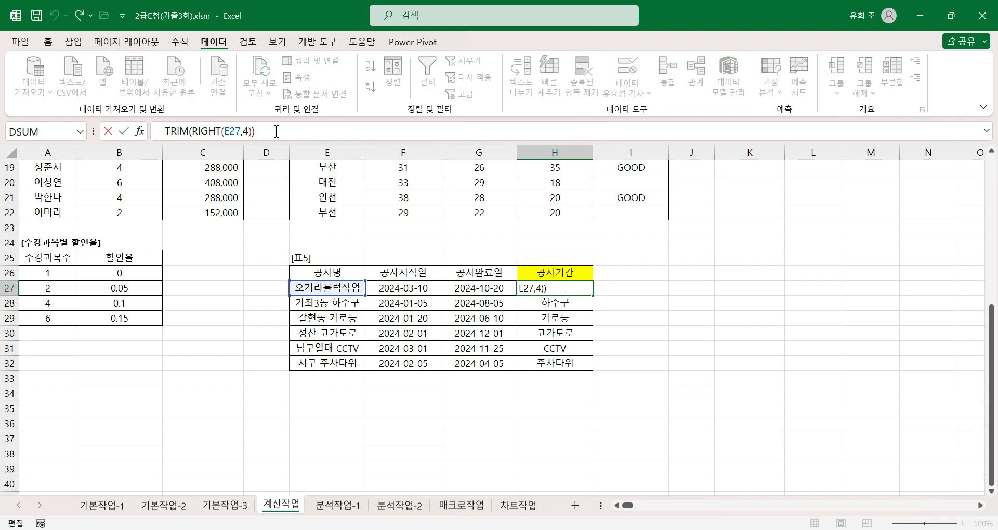
key("ctrl+v")
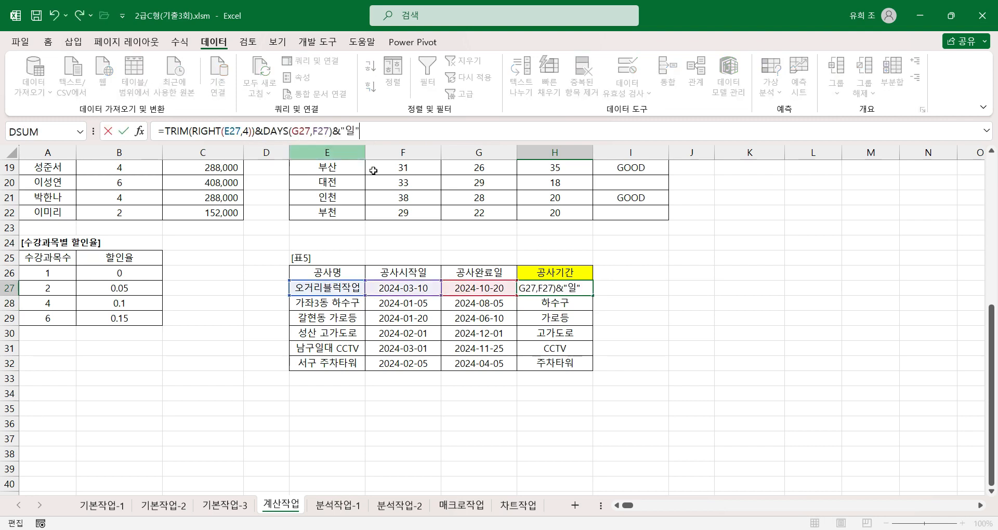
key("Return")
left_click(582, 288)
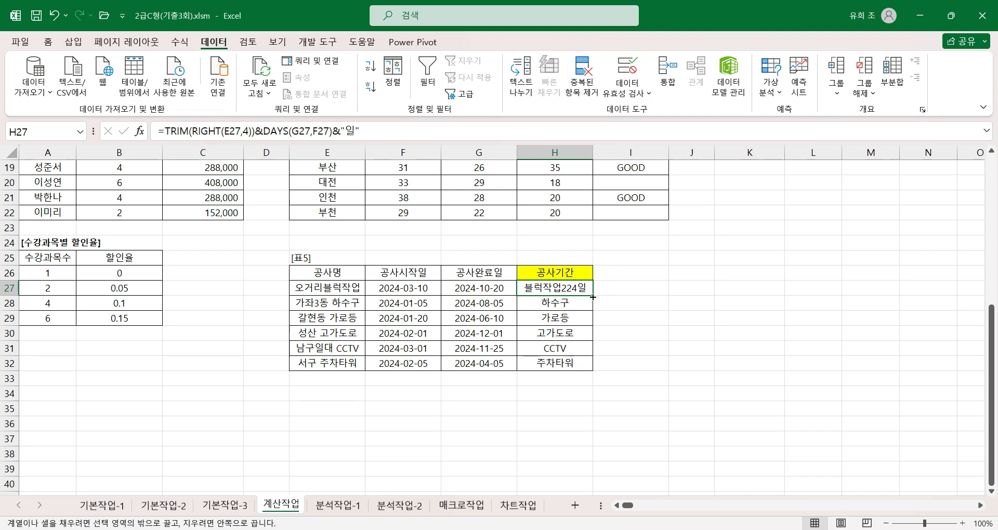
double_click(592, 297)
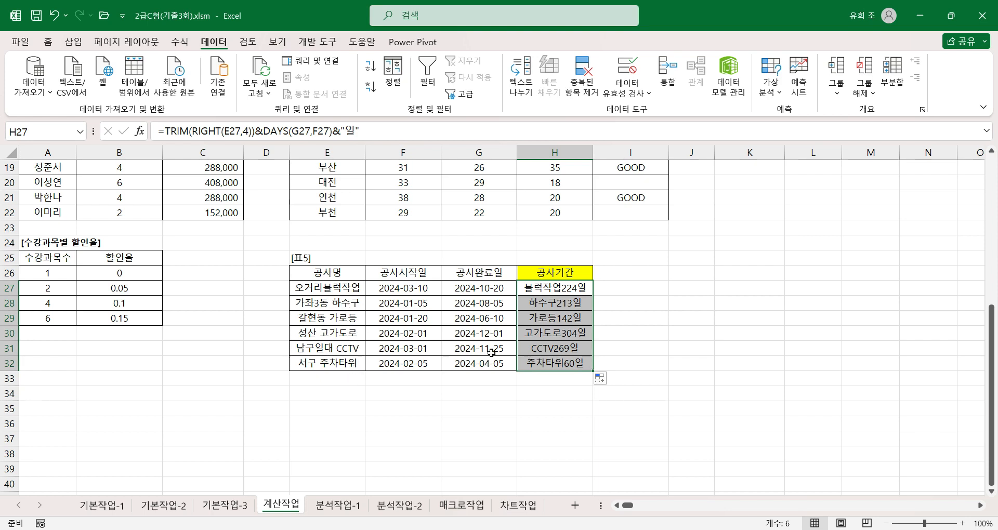
Check the 공사기간 formulas in H27, H28, H29 and H32 of 표5.
left_click(555, 289)
left_click(557, 304)
left_click(555, 320)
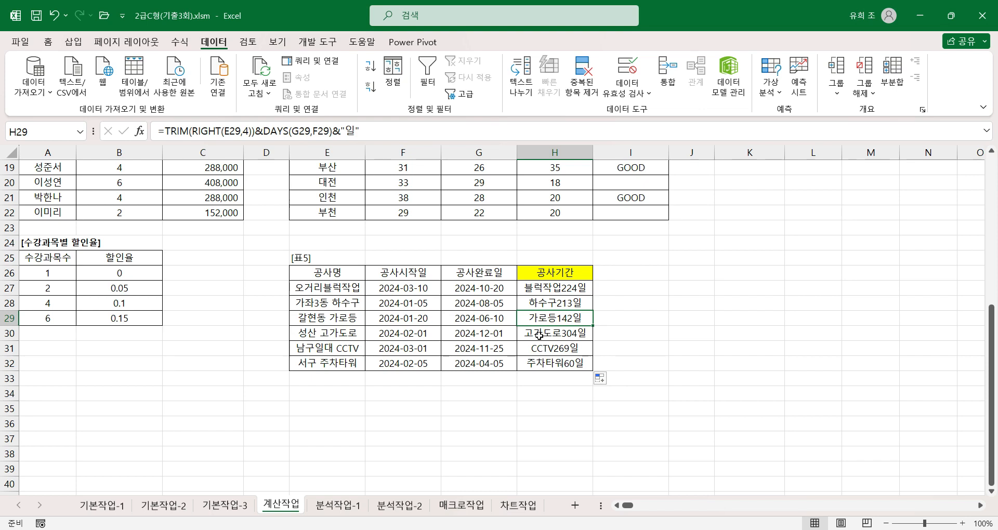
left_click(536, 362)
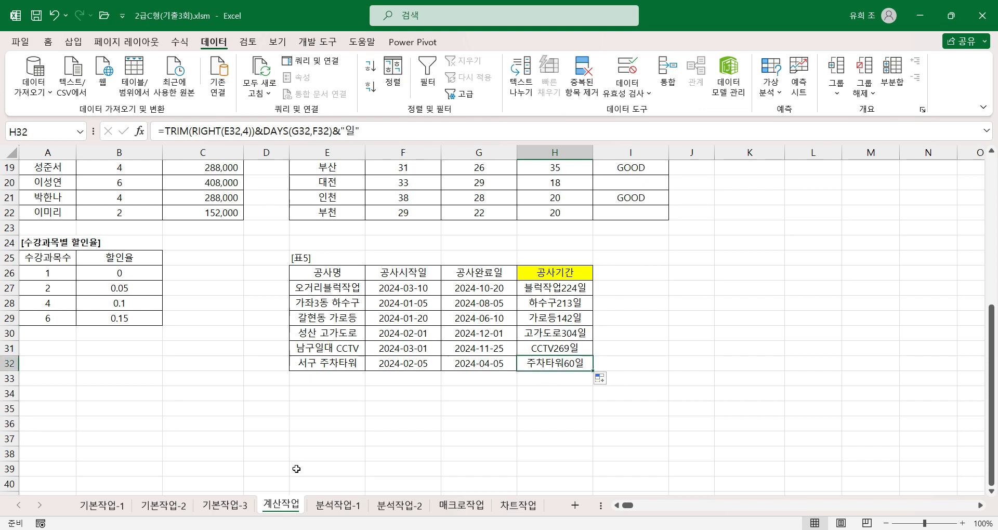
Switch to the 분석작업-1 sheet and examine the 과목당 수강료 and 강사료 values in A14:B14 and the 이익 total in H10.
left_click(339, 506)
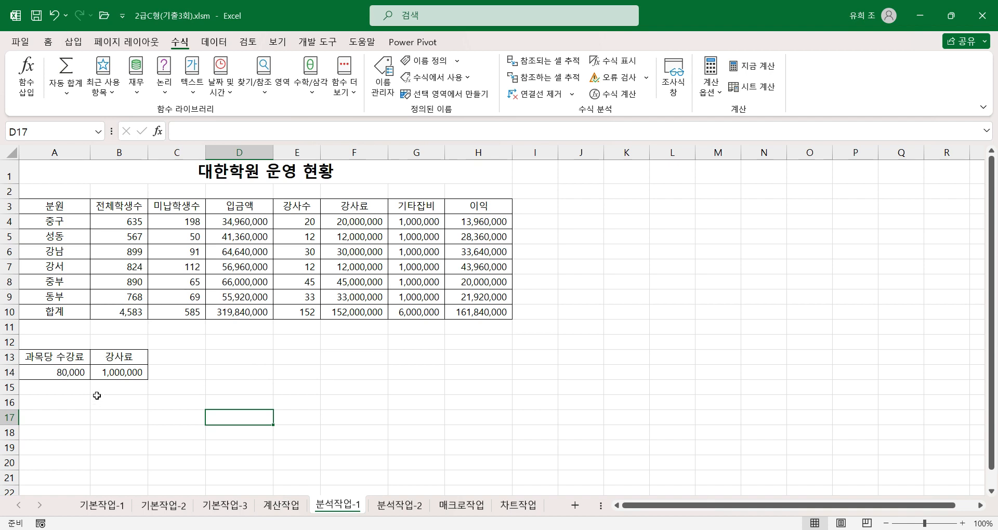
left_click(81, 374)
left_click(126, 374)
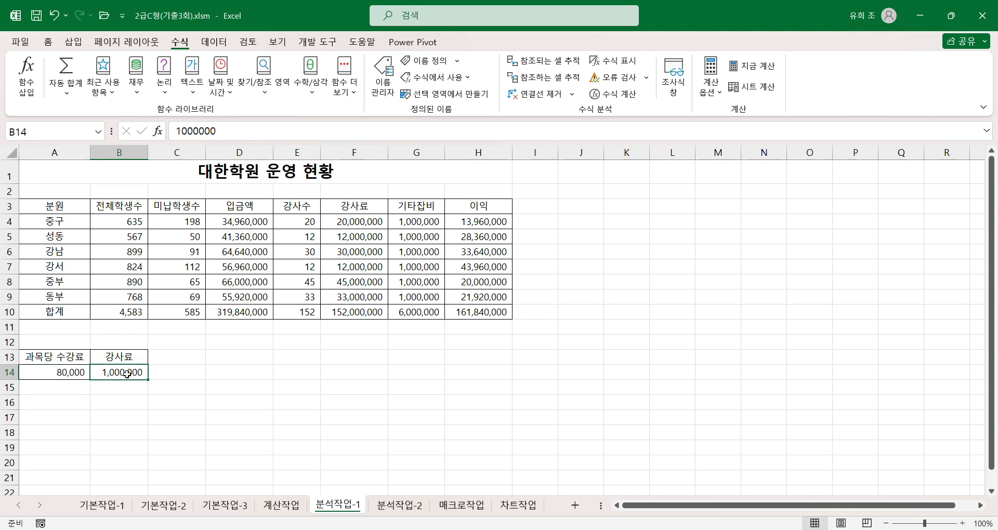
left_click(80, 374)
left_click(121, 375)
left_click(70, 372)
left_click(118, 373)
left_click(81, 375)
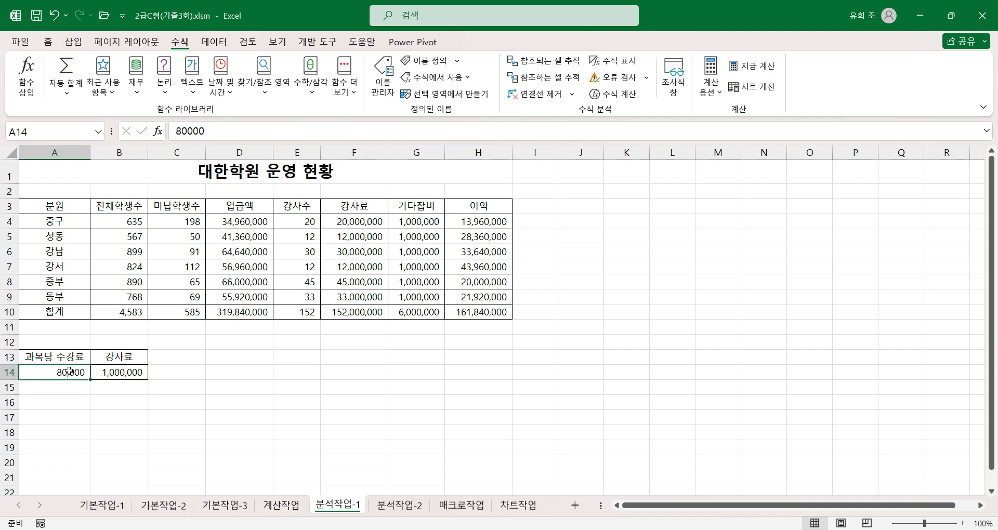
left_click(124, 374)
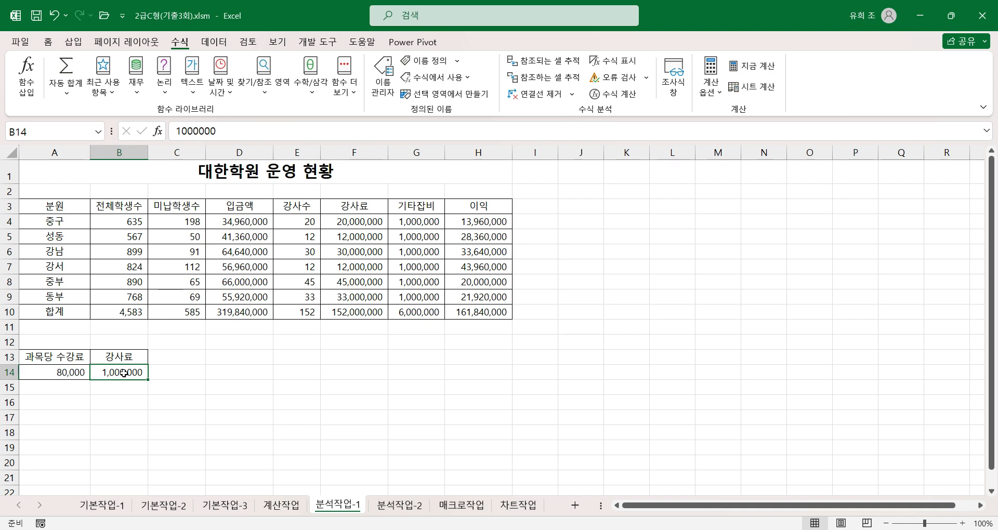
left_click(476, 314)
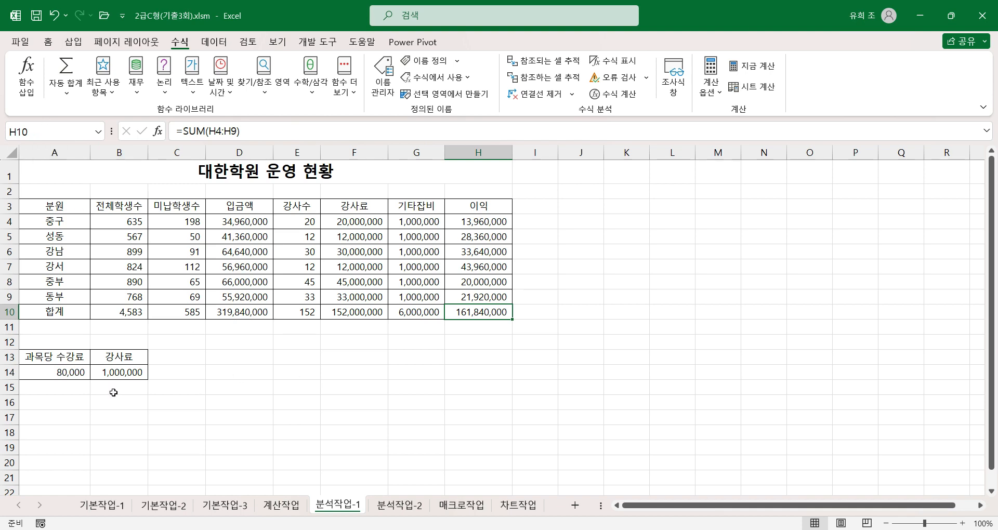
Compare the labels in A13:B13 with the values in A14:B14 and recheck the 이익 total in H10.
left_click(69, 371)
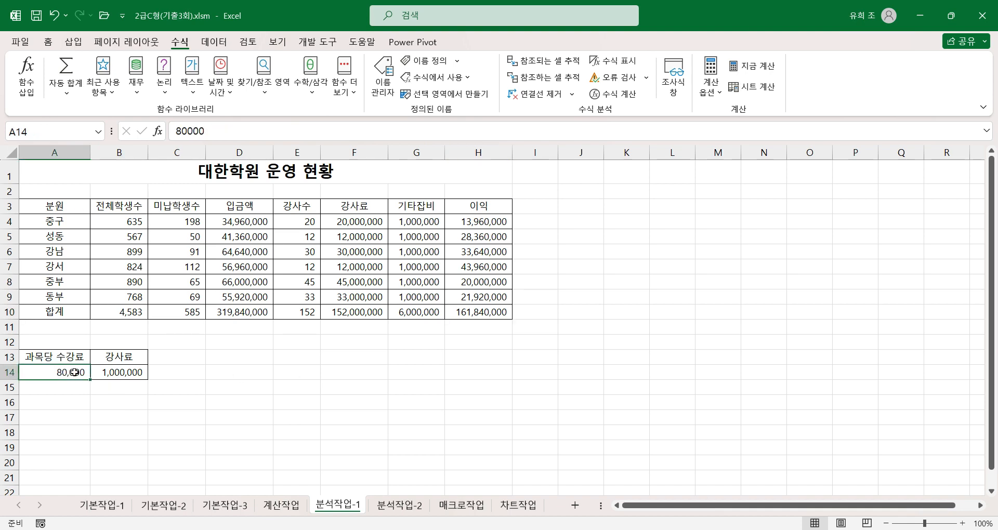
left_click(52, 356)
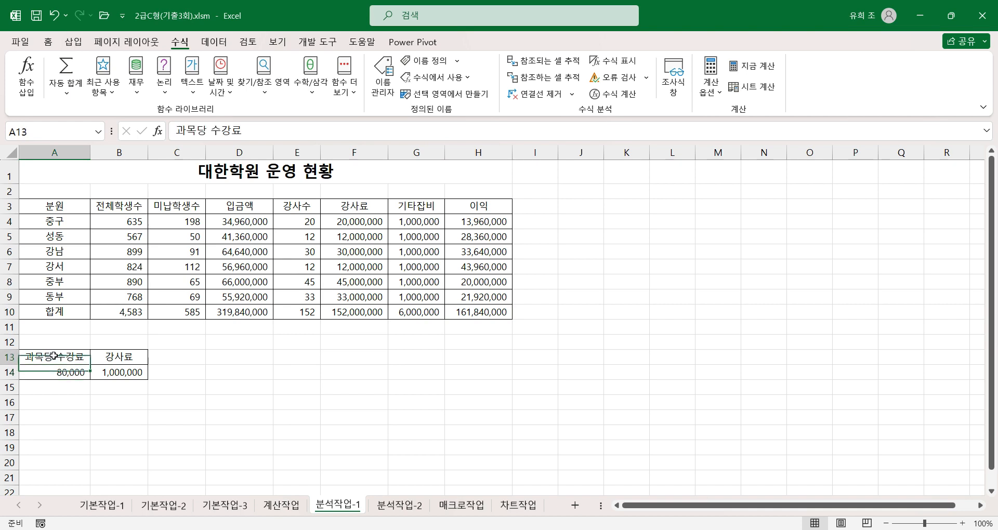
left_click(120, 374)
left_click(126, 358)
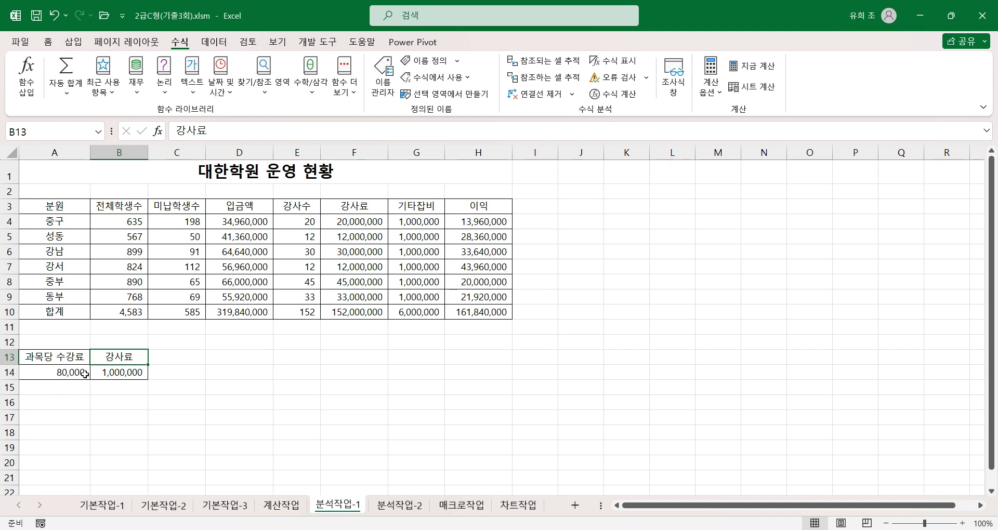
left_click(71, 359)
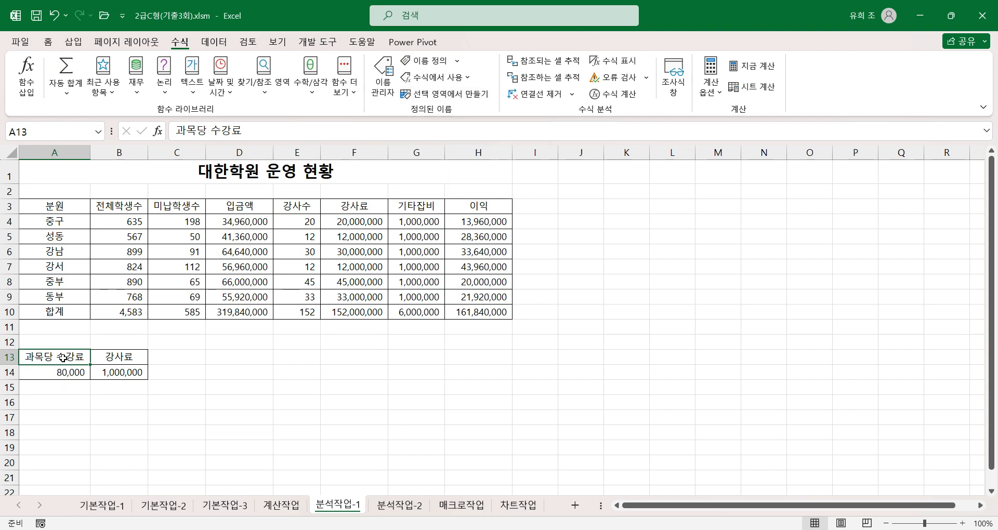
left_click_drag(70, 356, 141, 380)
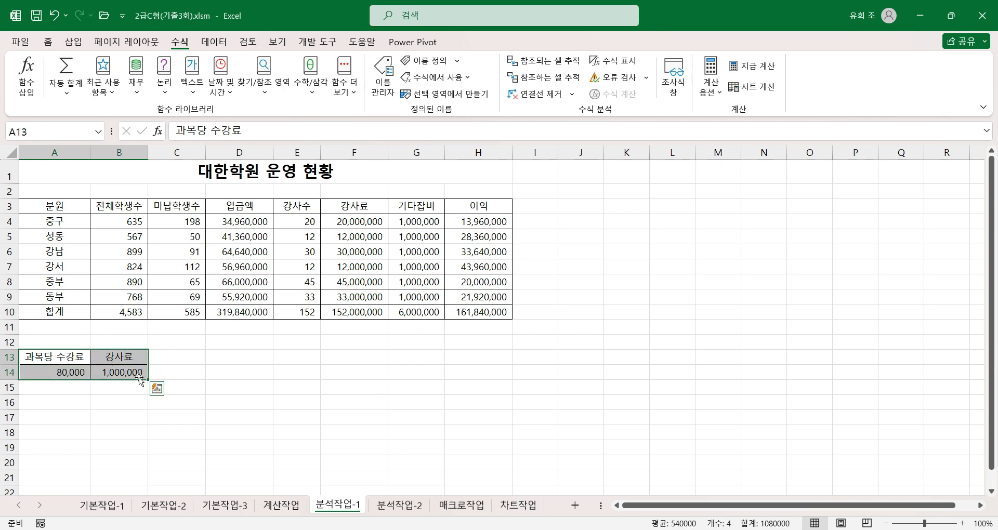
left_click(72, 373)
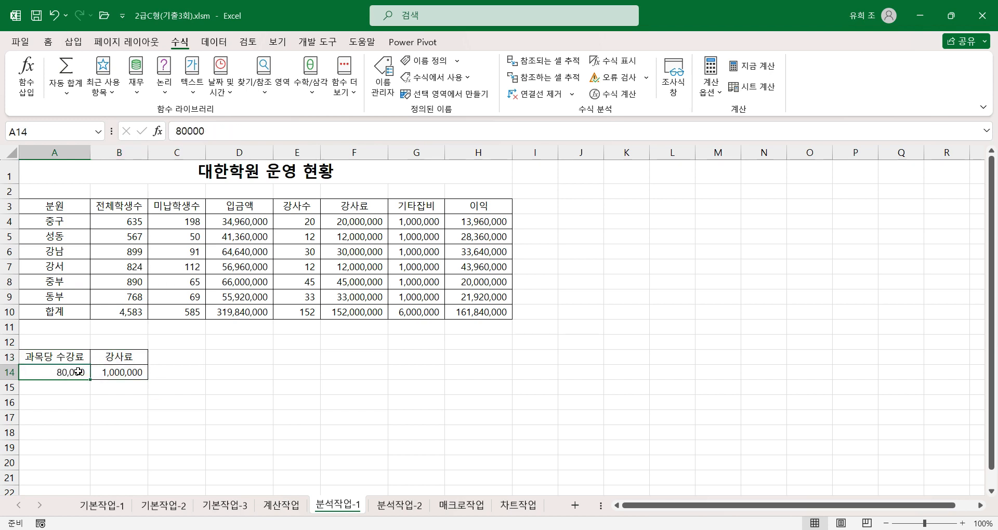
left_click(133, 373)
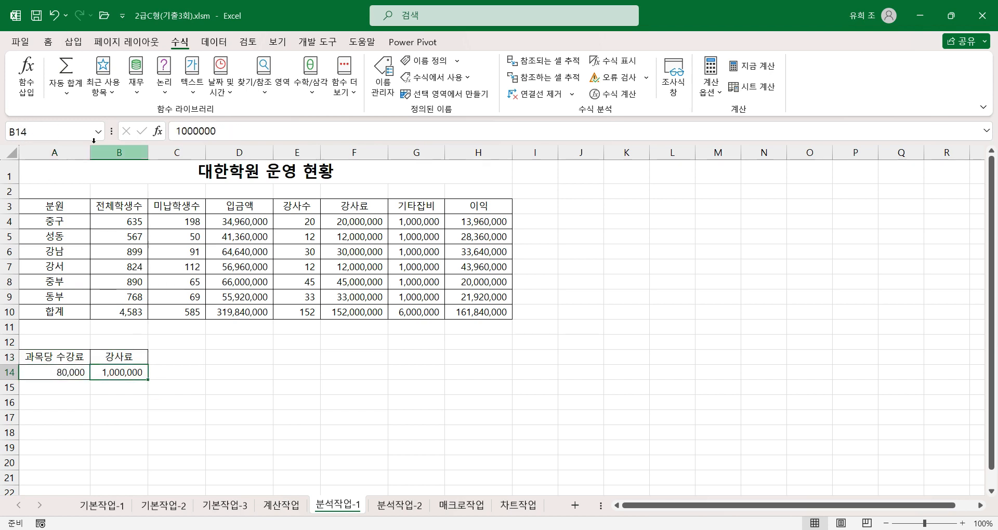
left_click(486, 311)
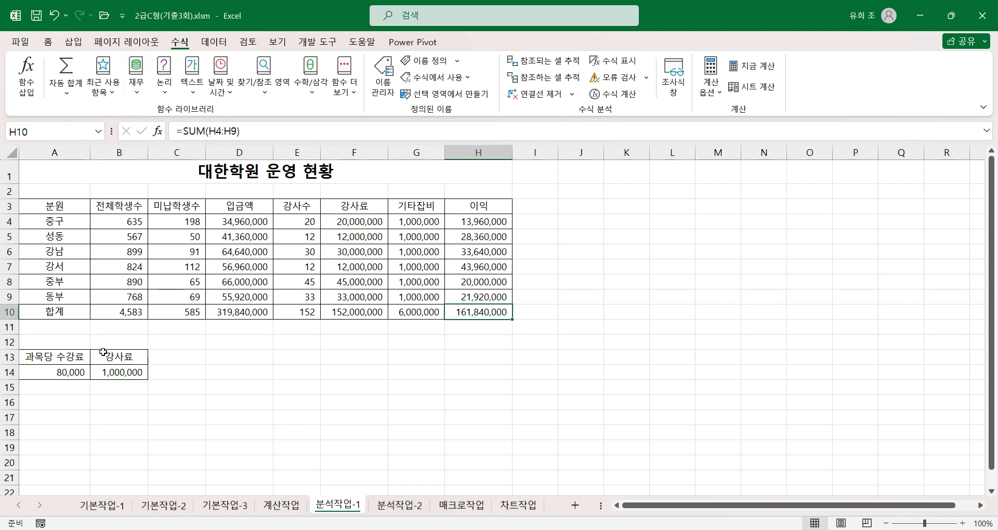
left_click(174, 387)
Create names for A14 and B14 from the selection A13:B14 using the first row, and check both cells' names.
left_click_drag(75, 359, 126, 366)
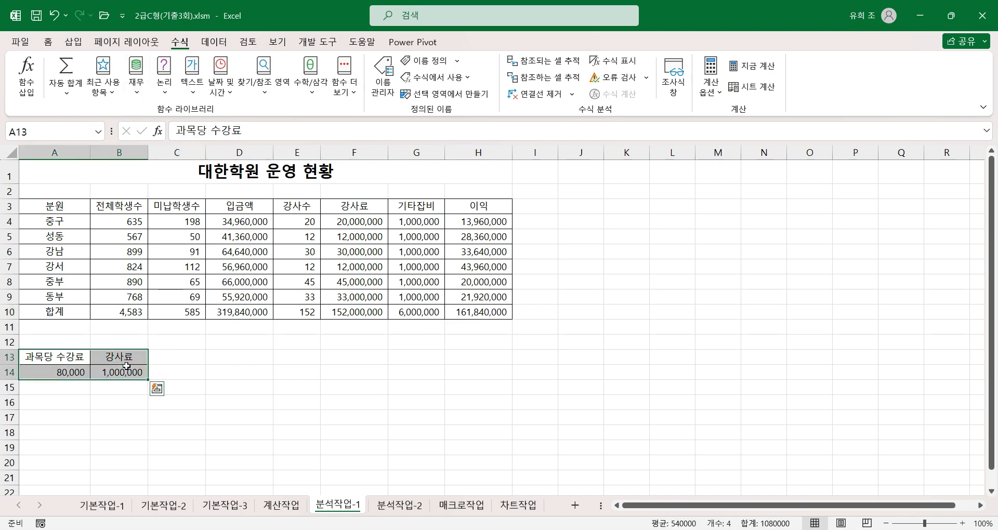
left_click(456, 94)
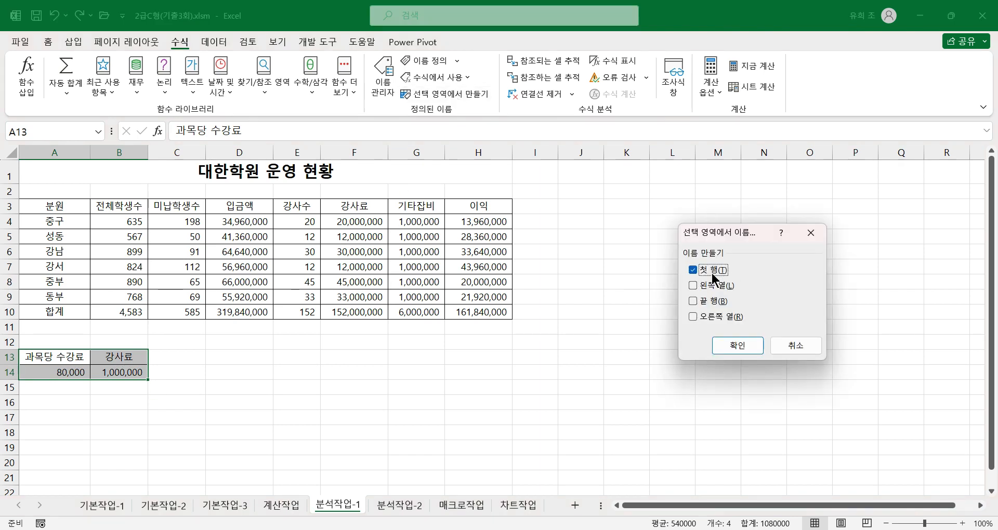
left_click(744, 347)
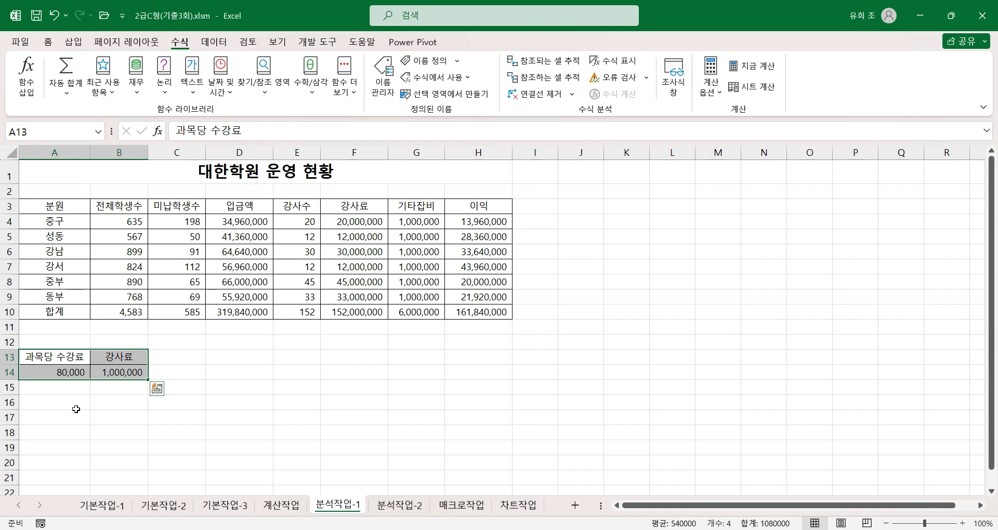
left_click(72, 372)
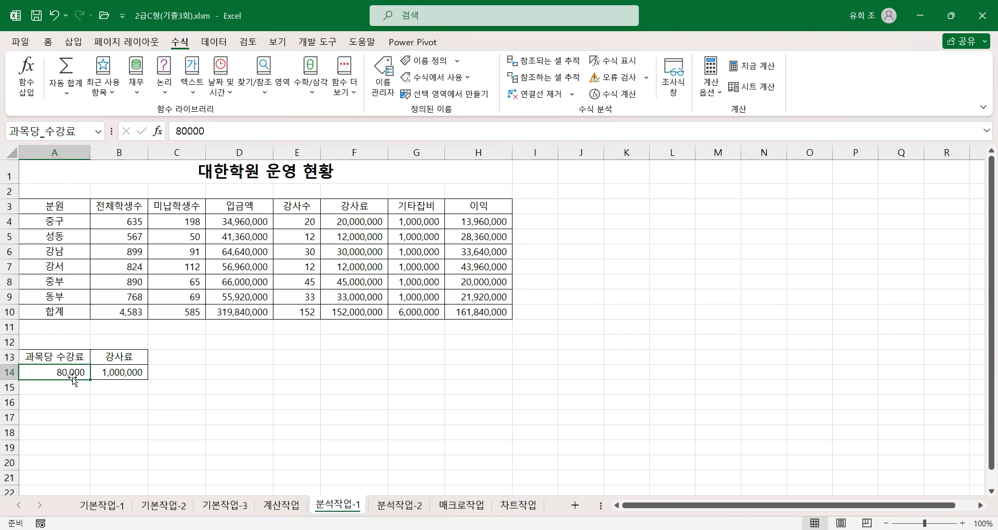
left_click(129, 373)
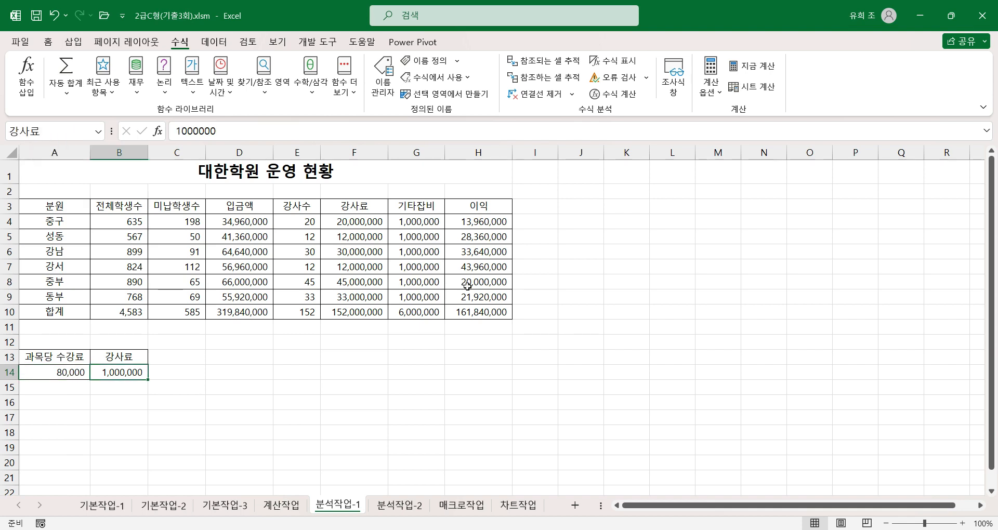
Name the 이익 total cell H10 이익합계.
left_click(479, 312)
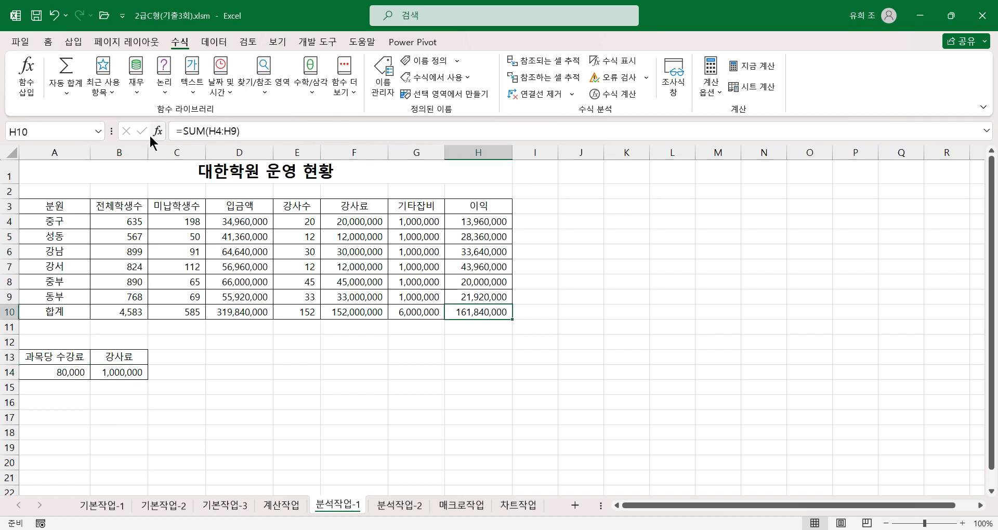
left_click(32, 130)
type("dl")
key("BackSpace")
key("BackSpace")
type("이이")
type("ㄱ")
type("합계")
key("Return")
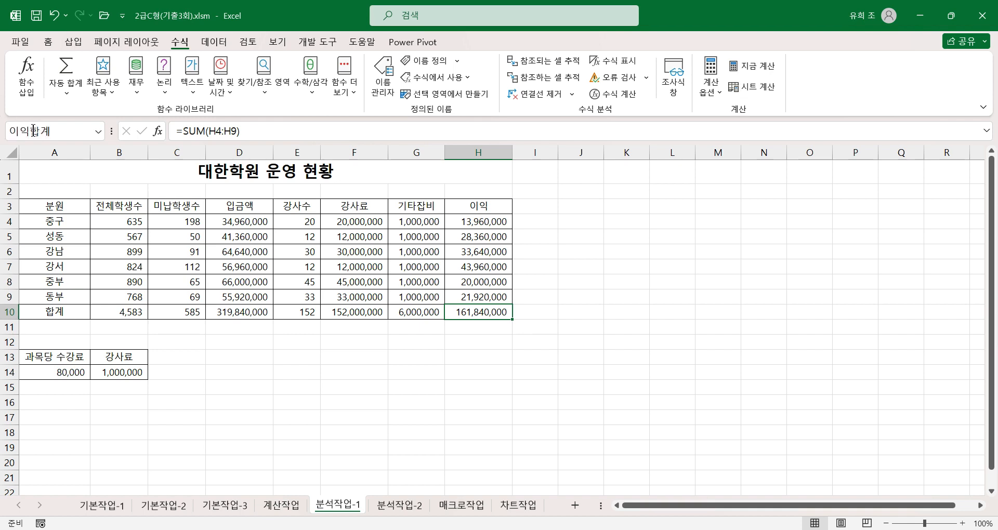
Try to rename cell A14 by removing the underscore from the name 과목당_수강료.
left_click(62, 373)
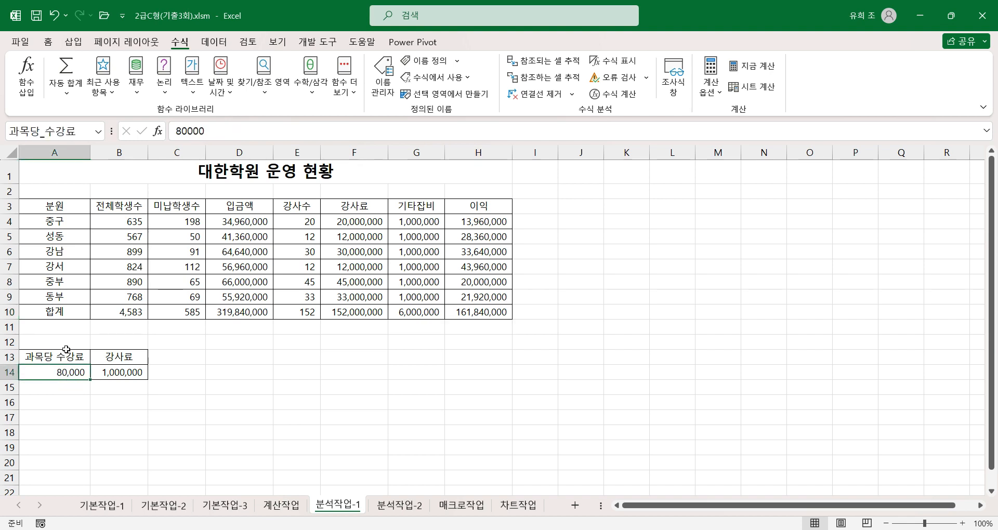
left_click(42, 132)
left_click(44, 132)
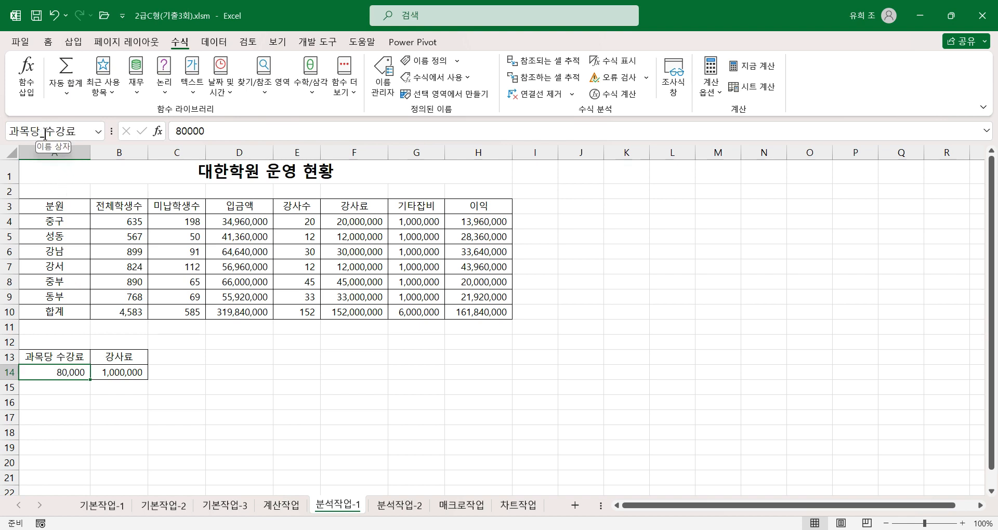
key("Delete")
type("_")
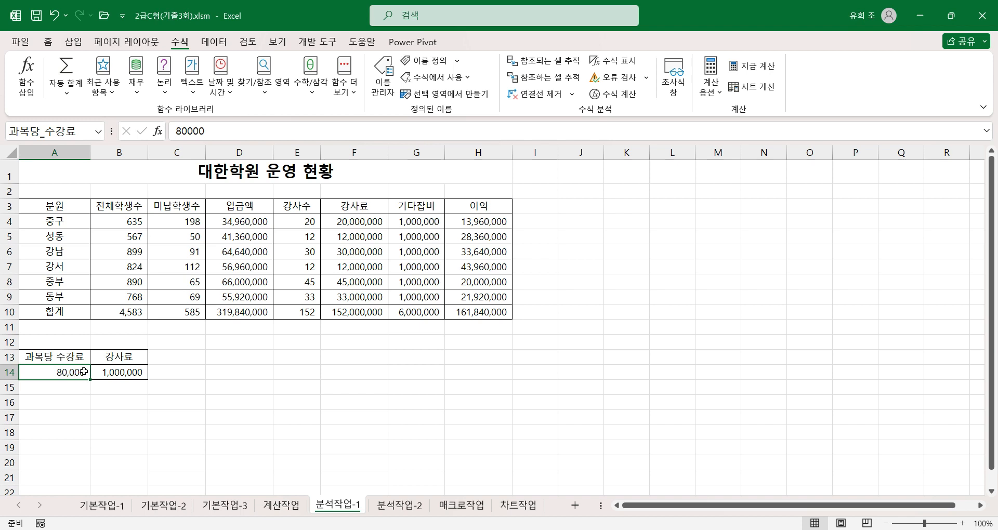
Delete the defined name 과목당_수강료 from the workbook's names, keeping 과목당수강료.
left_click(382, 81)
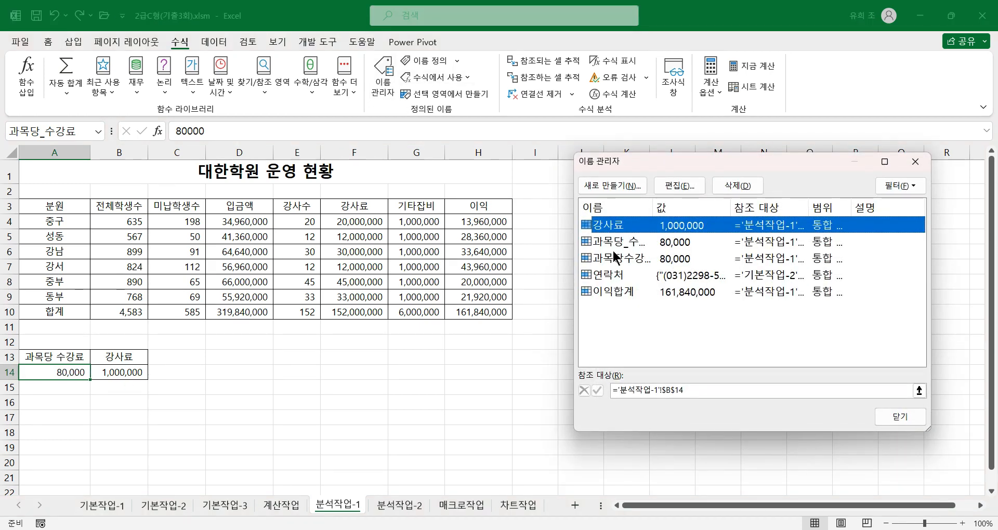
left_click(629, 242)
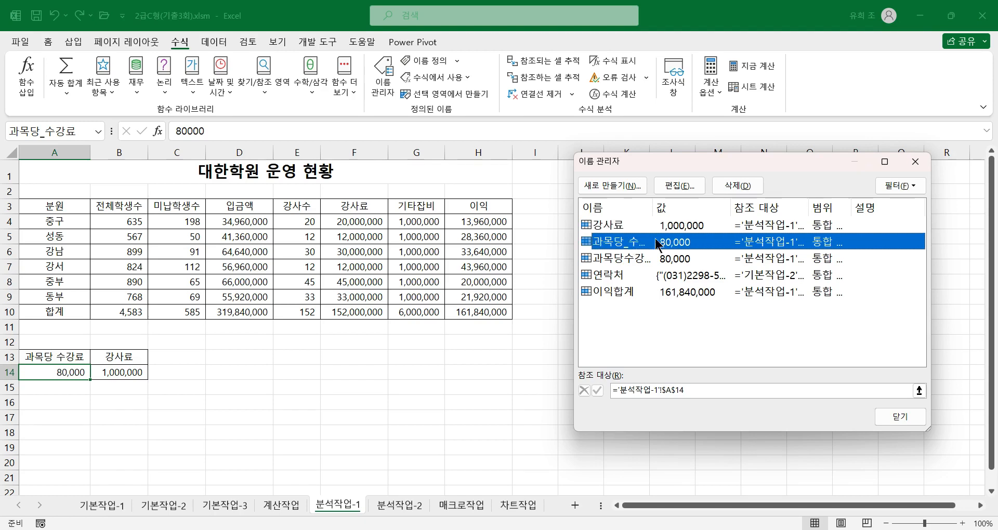
left_click(734, 186)
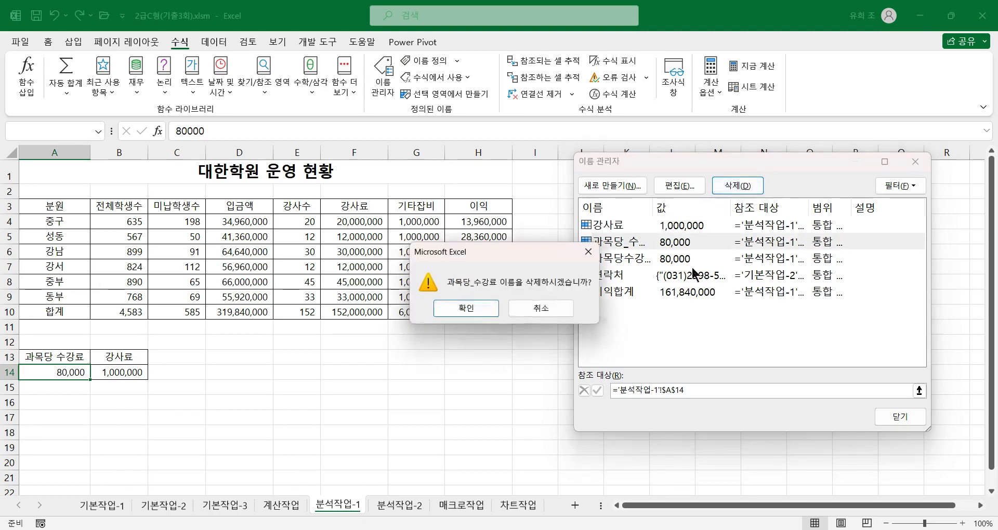
left_click(480, 311)
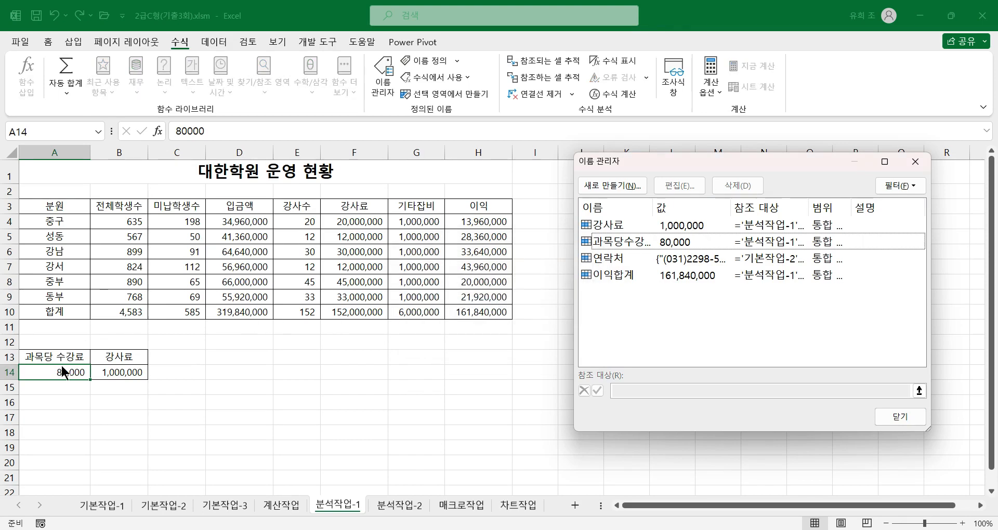
left_click(894, 416)
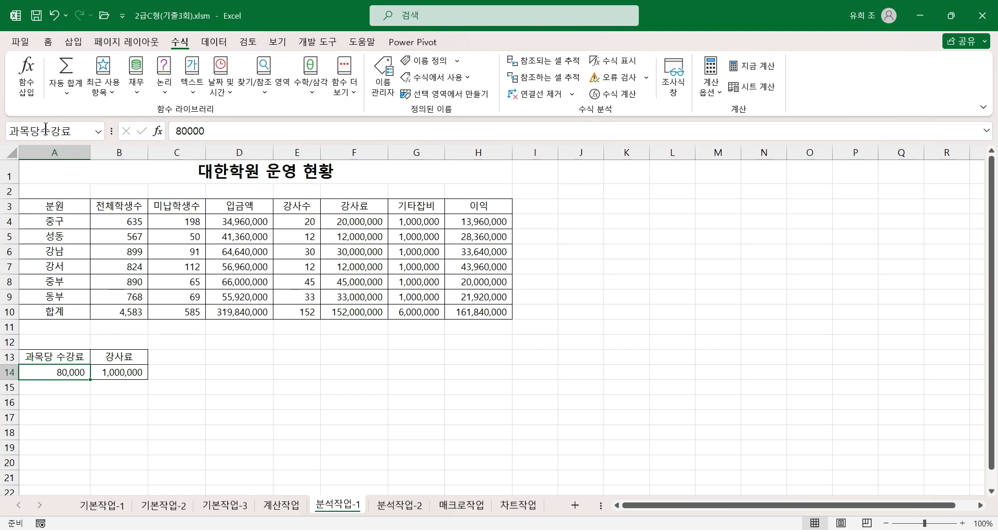
Check the defined names of cells B14, A14 and the 이익 total H10.
left_click(121, 372)
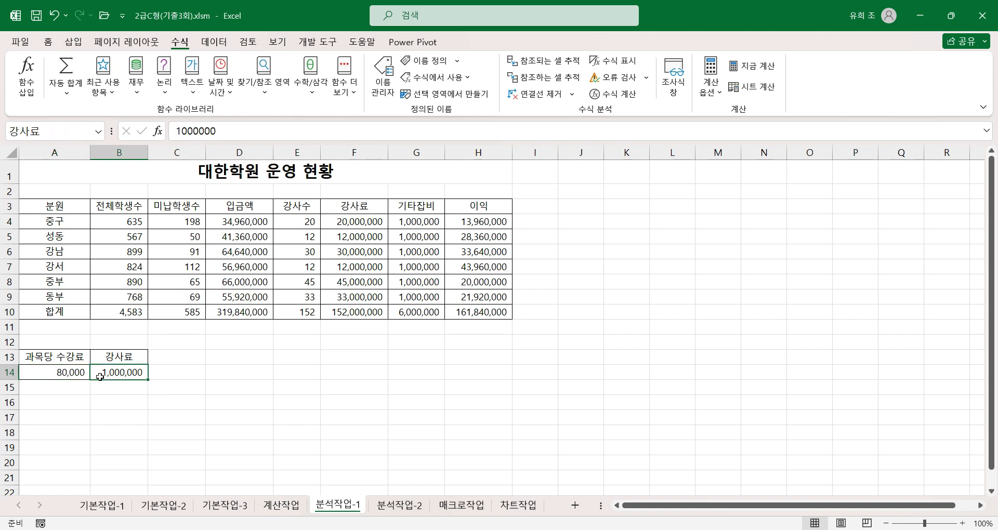
left_click(65, 375)
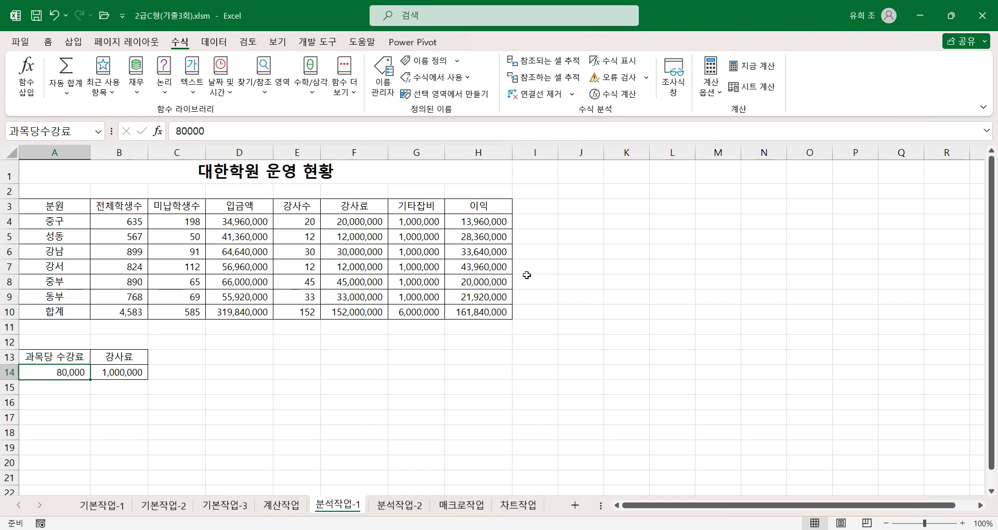
left_click(476, 312)
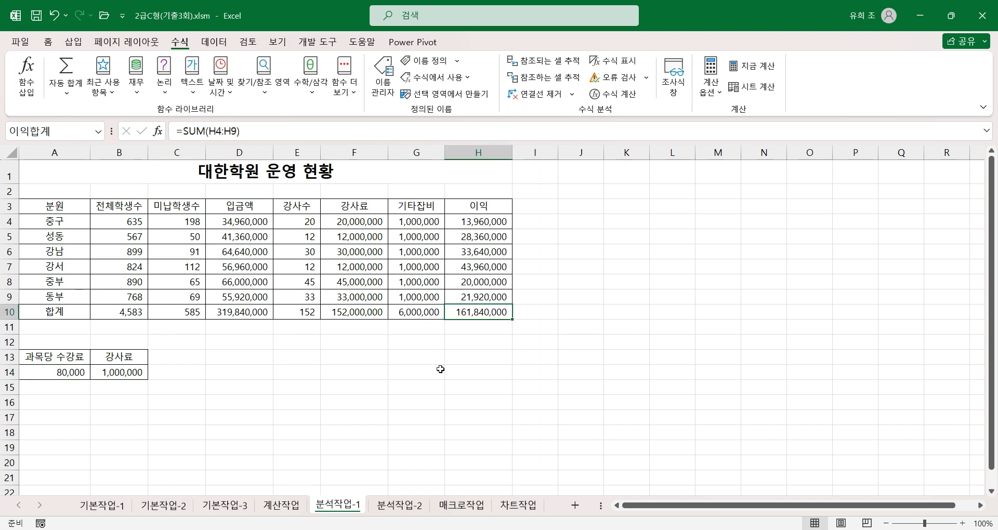
Add a scenario named 10%인상 with A14:B14 as the changing cells.
left_click(63, 371)
left_click_drag(63, 371, 118, 372)
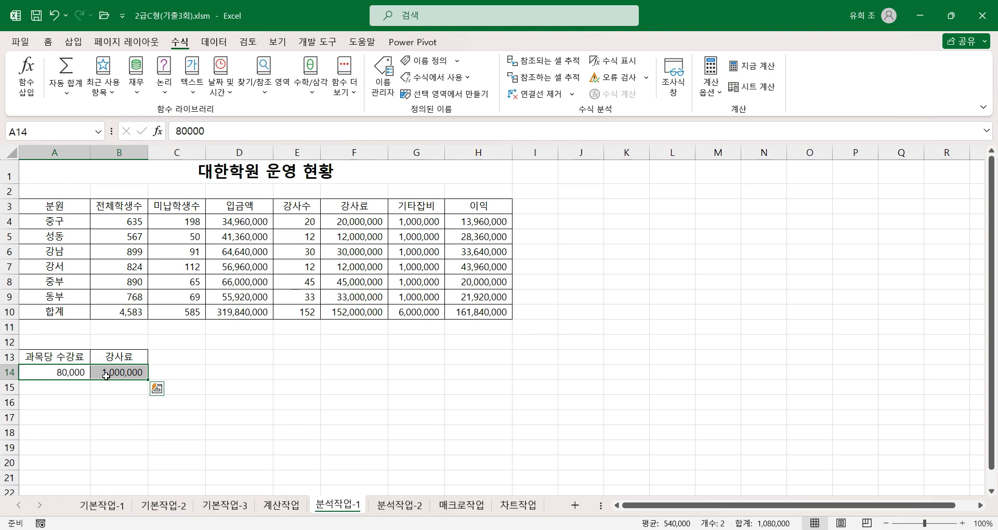
left_click(214, 42)
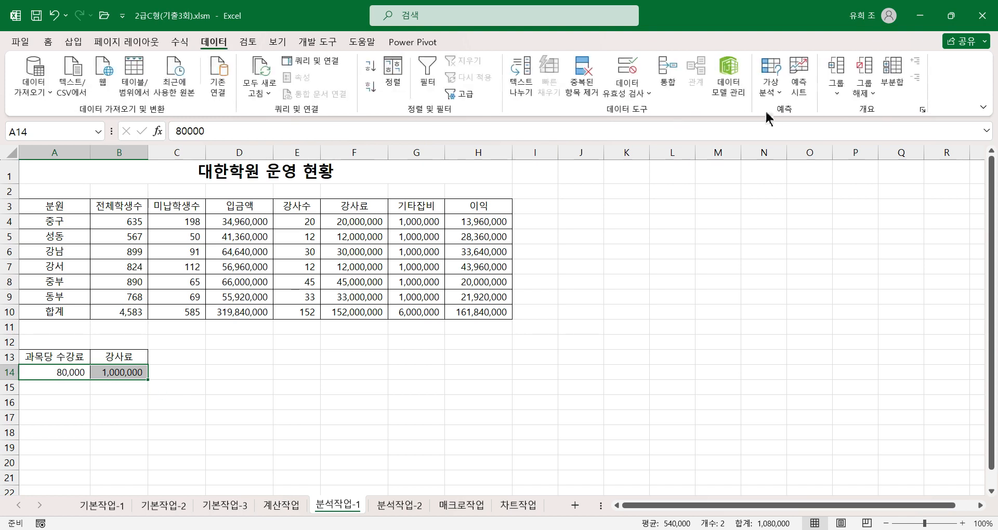
left_click(769, 92)
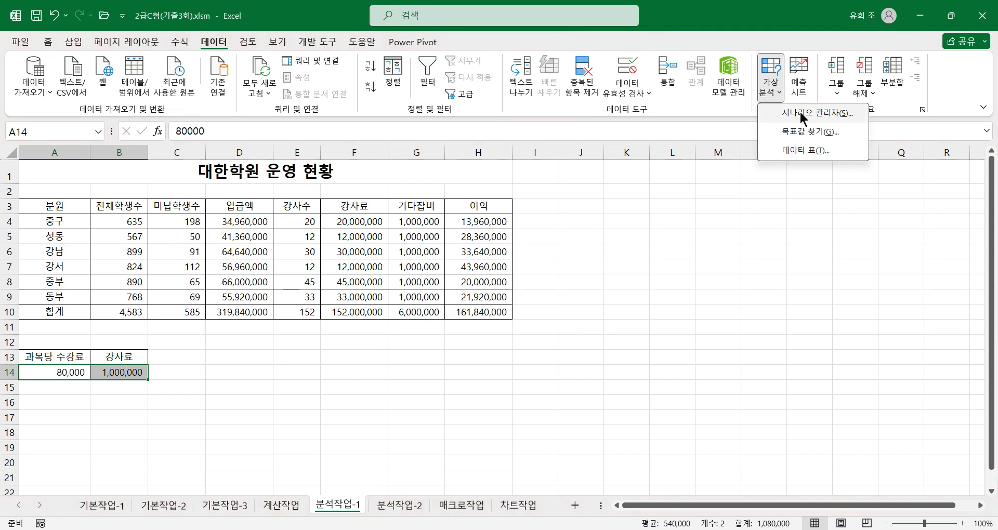
left_click(802, 115)
left_click_drag(689, 162, 318, 227)
left_click(523, 264)
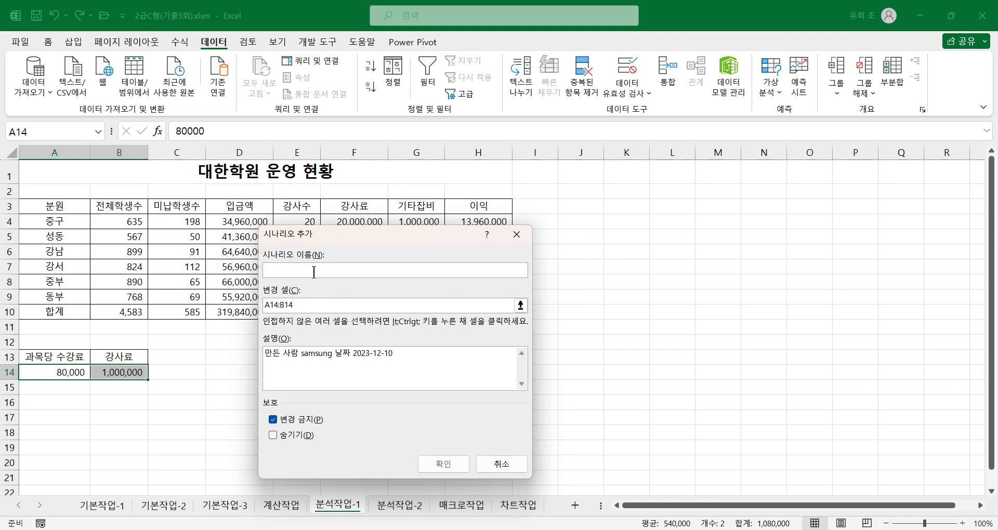
type("10%인상")
left_click(312, 305)
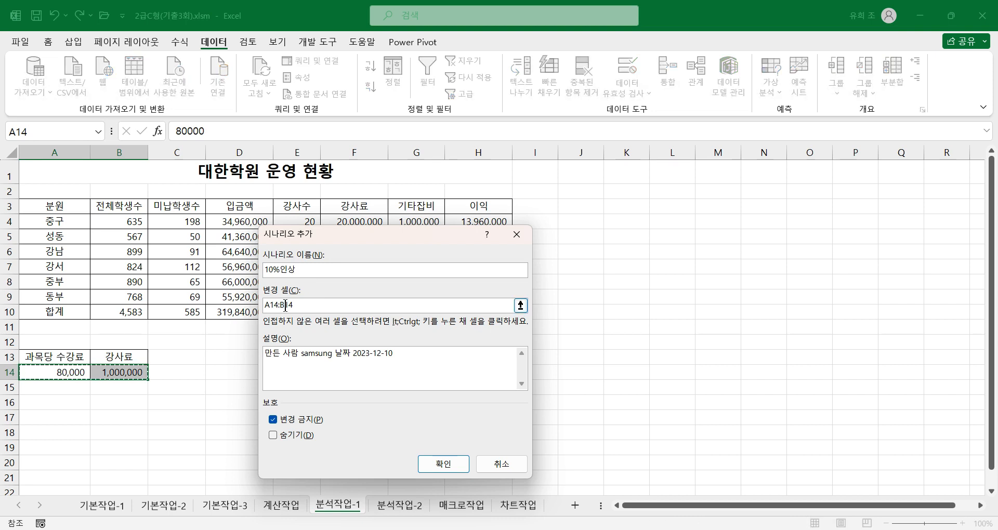
left_click(444, 464)
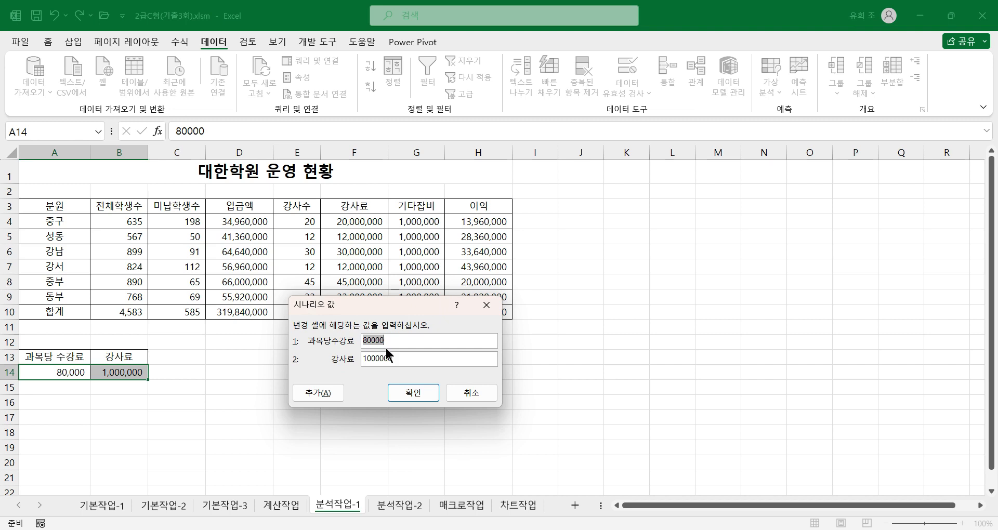
Set the 10%인상 scenario's values to 88000 for 과목당수강료 and 1100000 for 강사료.
left_click(368, 341)
type("1")
left_click(320, 393)
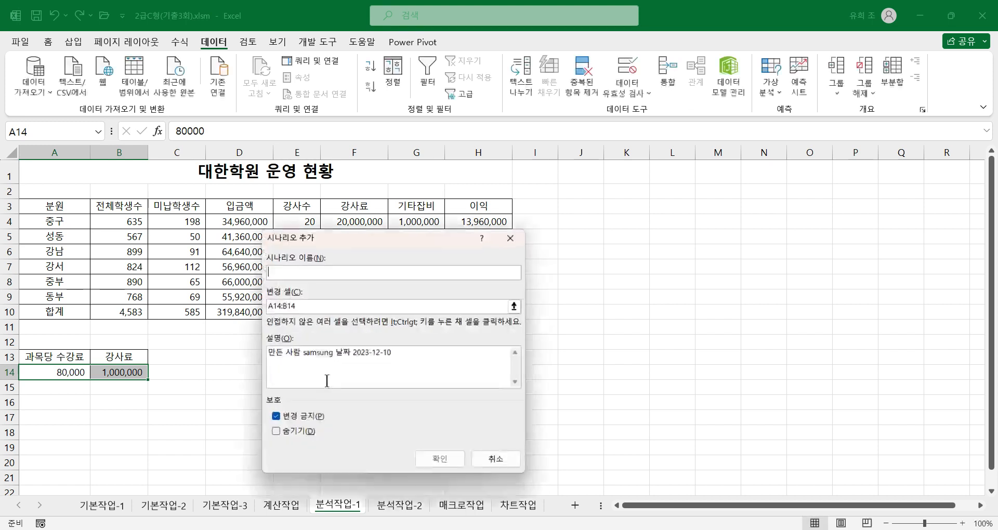
Add a scenario named 20%인상 for A14:B14 without a description, with 과목당수강료 set to 96000 and 강사료 to 1200000.
left_click_drag(398, 357, 206, 343)
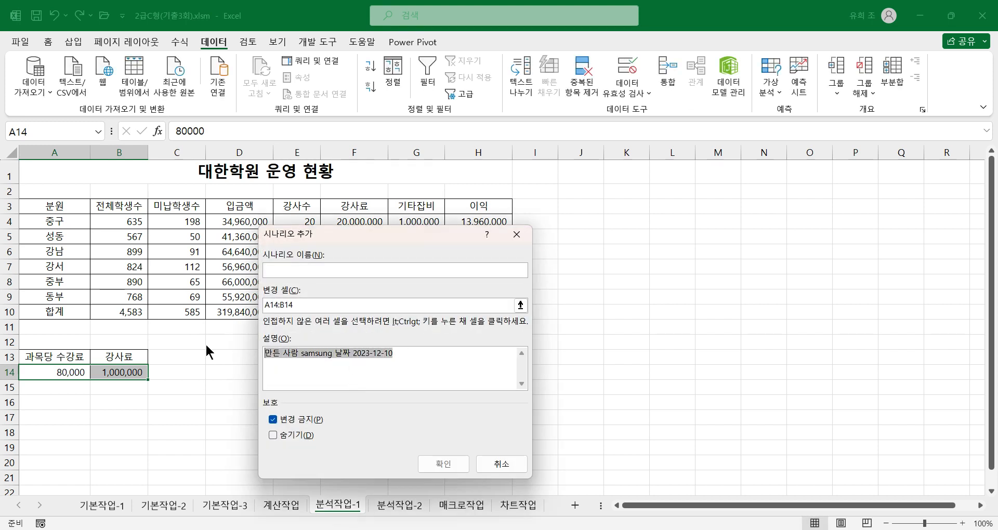
key("BackSpace")
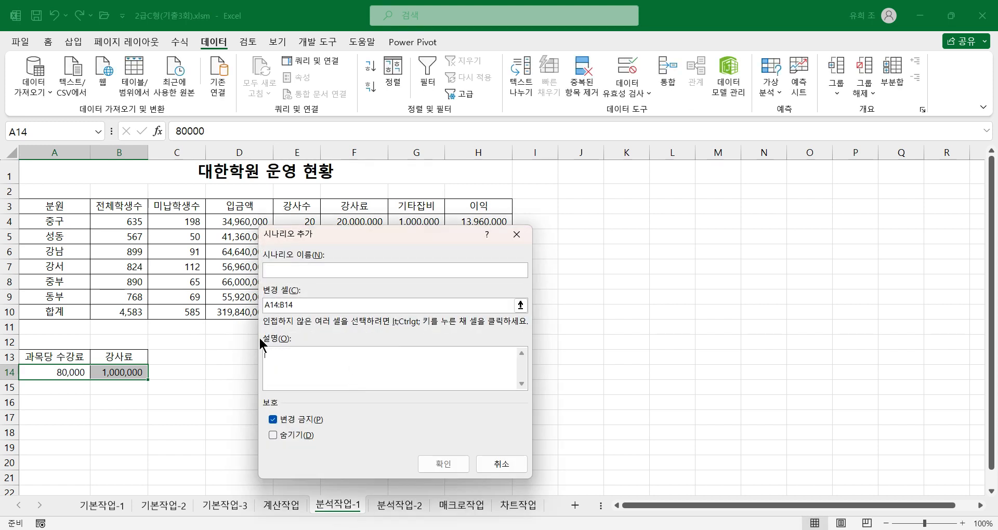
left_click(297, 272)
type("10")
key("BackSpace")
type("20")
type("%인사")
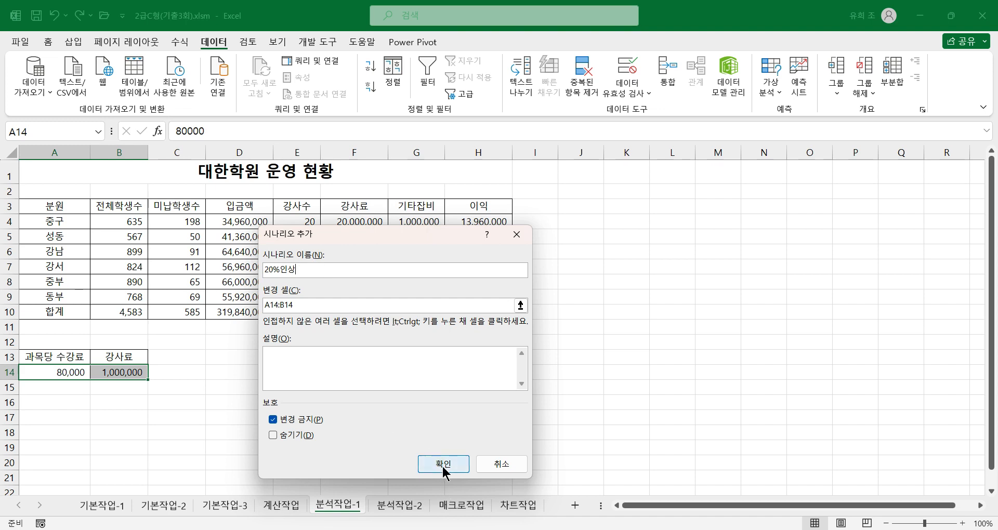
left_click(443, 465)
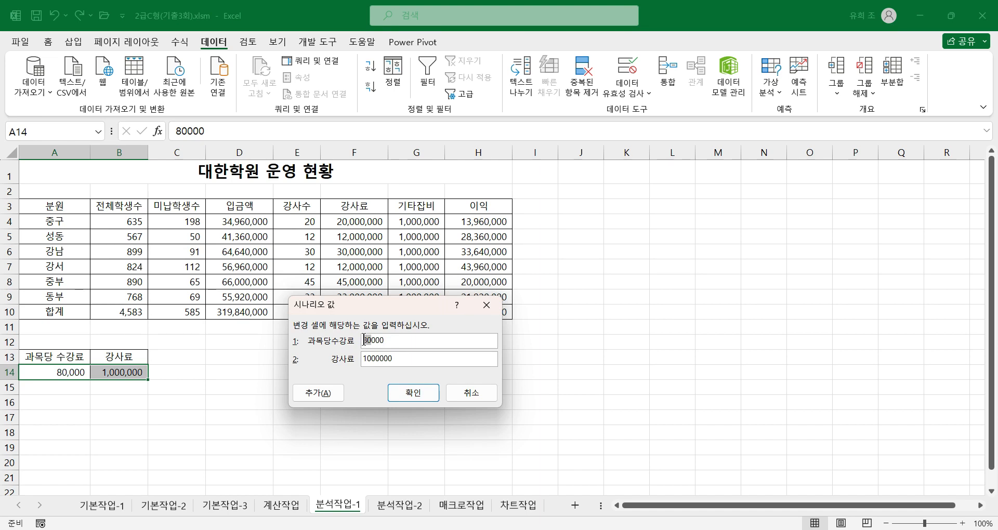
type("96")
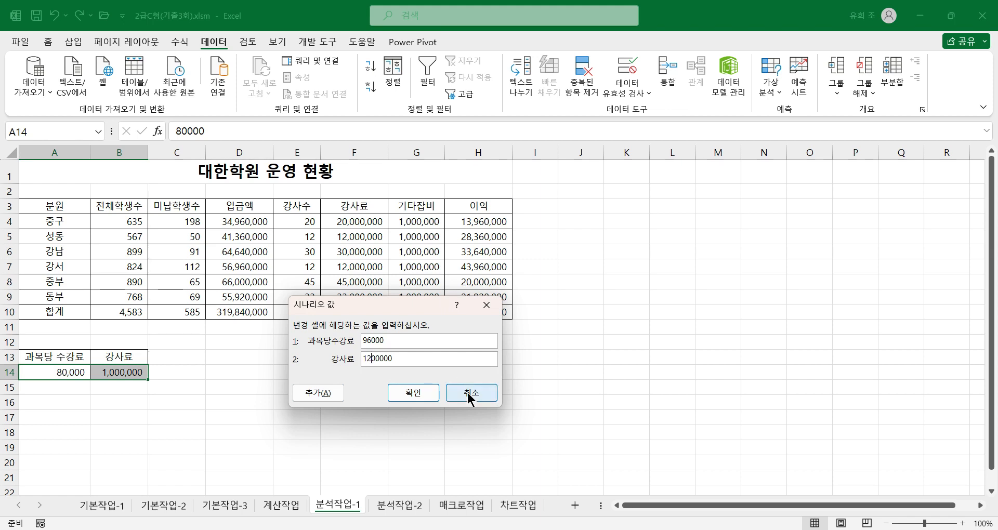
left_click(413, 393)
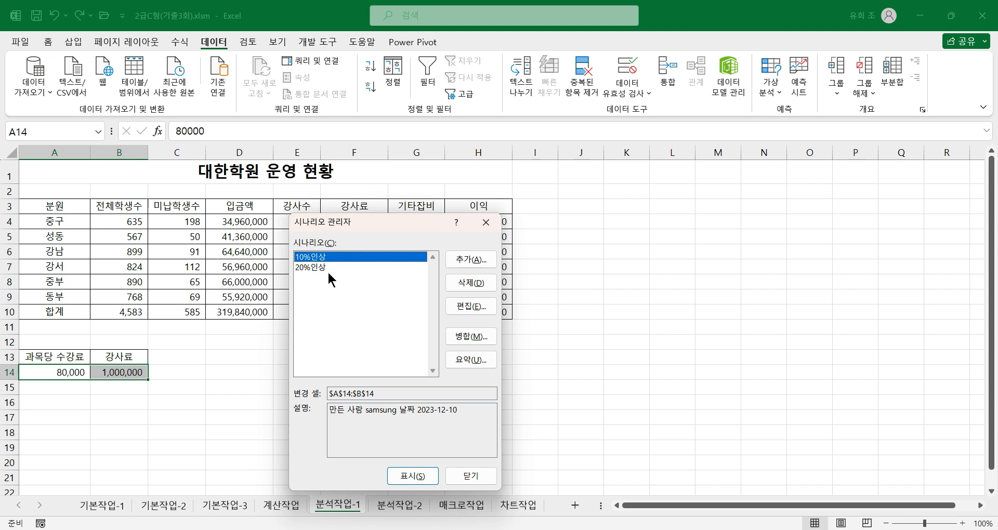
Create a 시나리오 요약 report with H10 as the result cell.
left_click(469, 359)
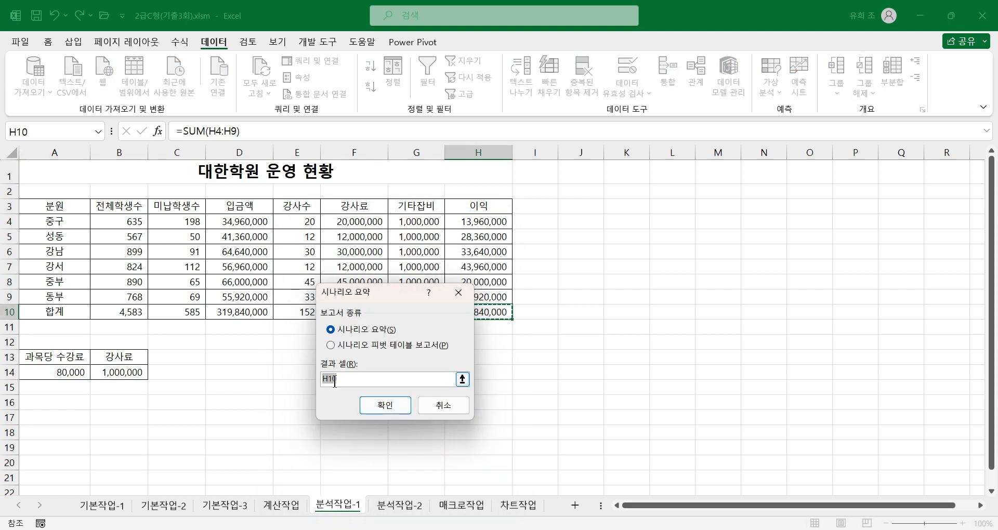
left_click_drag(364, 299, 641, 282)
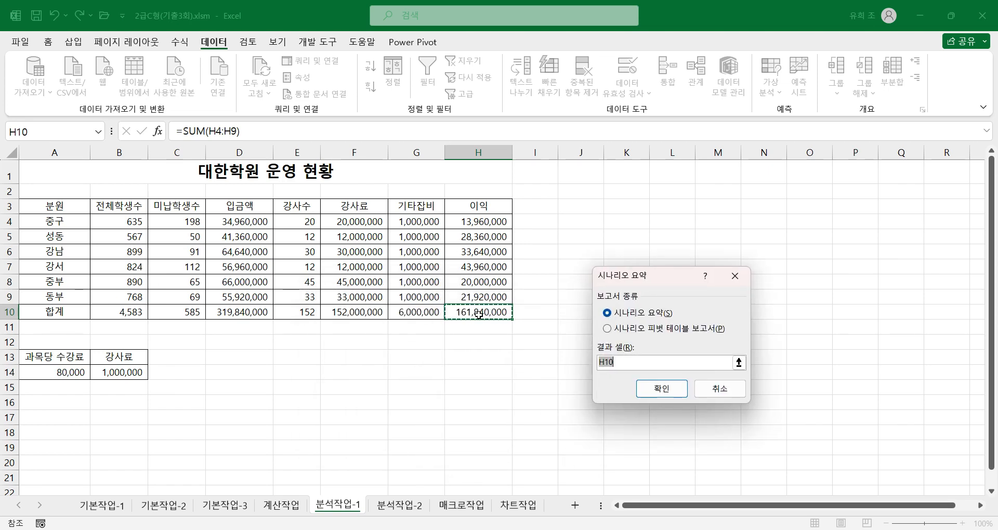
left_click(659, 386)
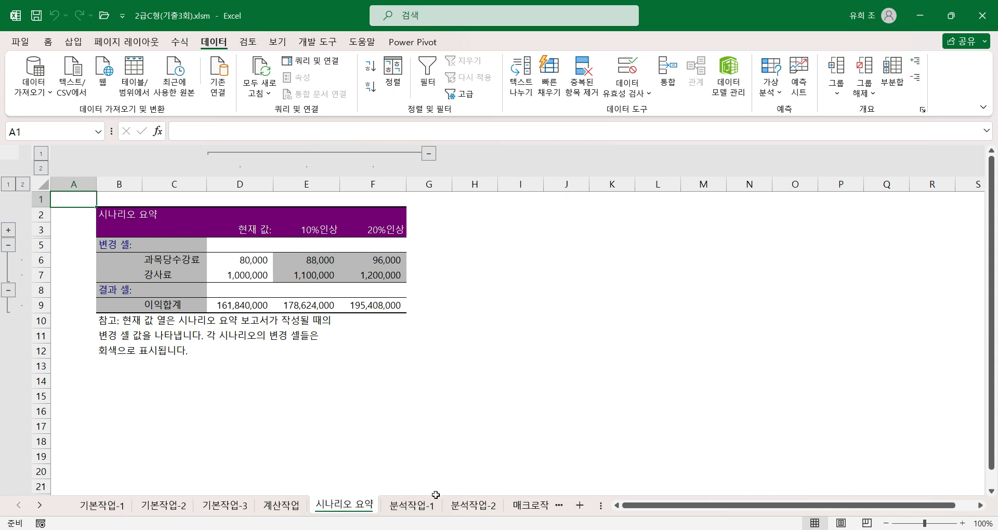
Examine the column headings and 분원 labels of the 대한학원 1사분기 운영 결과 table on the 분석작업-2 sheet.
left_click(471, 507)
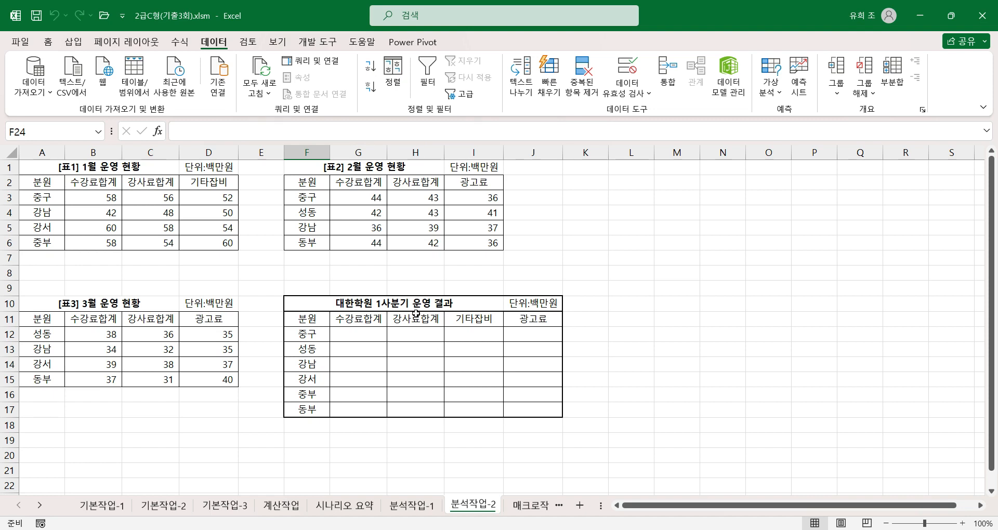
left_click(370, 322)
left_click(416, 322)
left_click(481, 321)
left_click(523, 319)
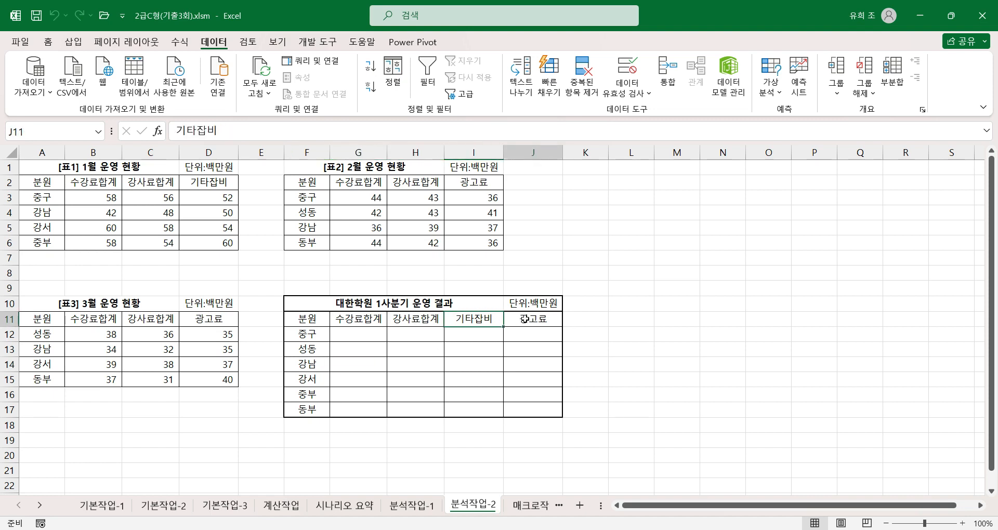
left_click(318, 337)
left_click(318, 350)
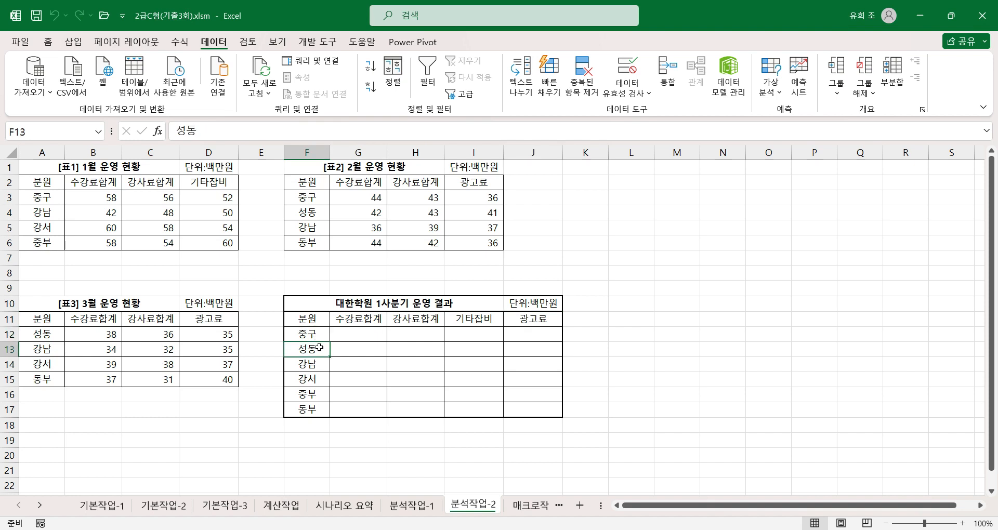
left_click(314, 364)
left_click(313, 393)
left_click(308, 410)
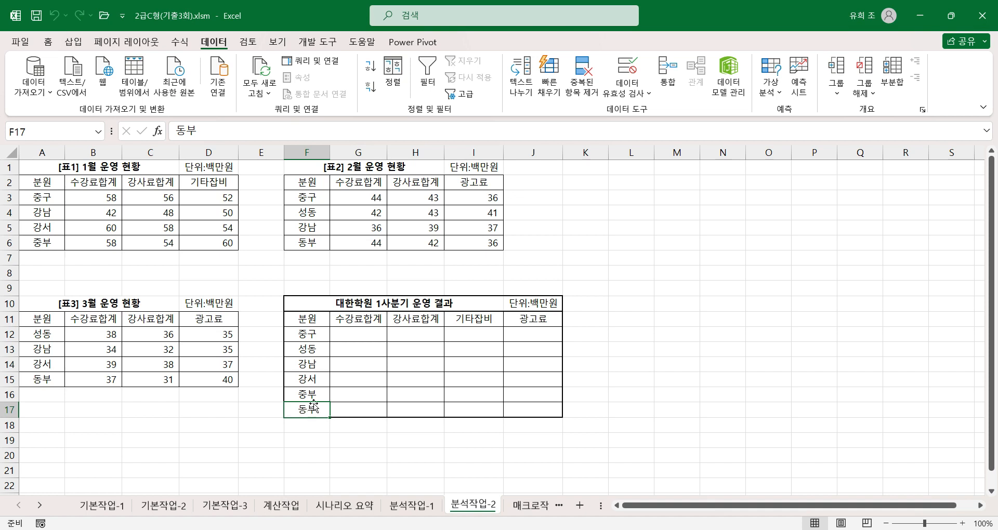
Start a data consolidation into F11:J17 and choose 평균 as its function.
left_click_drag(311, 323, 527, 412)
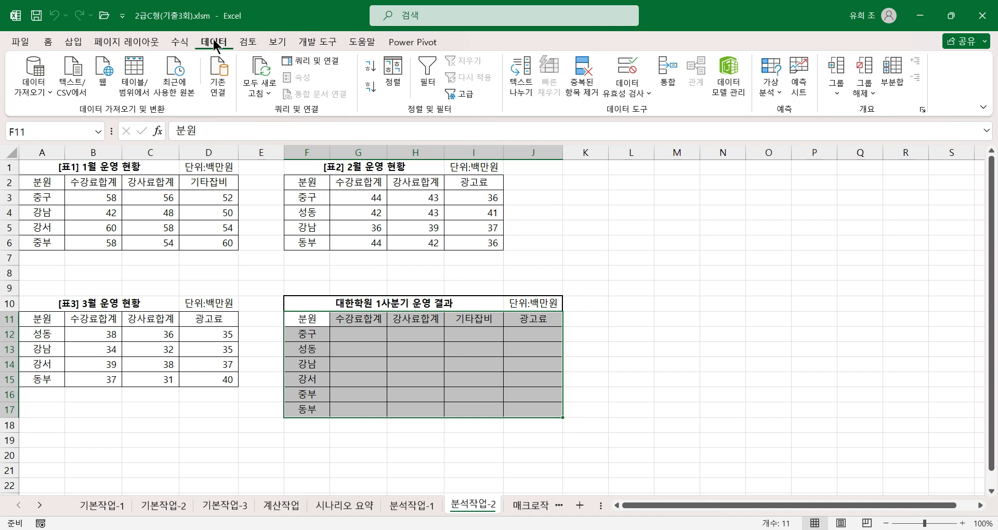
left_click(667, 85)
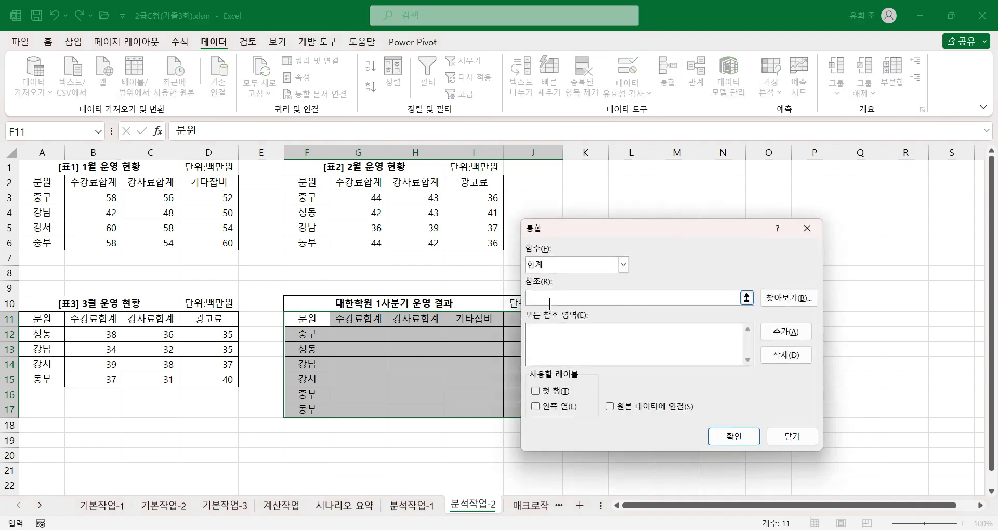
left_click(546, 264)
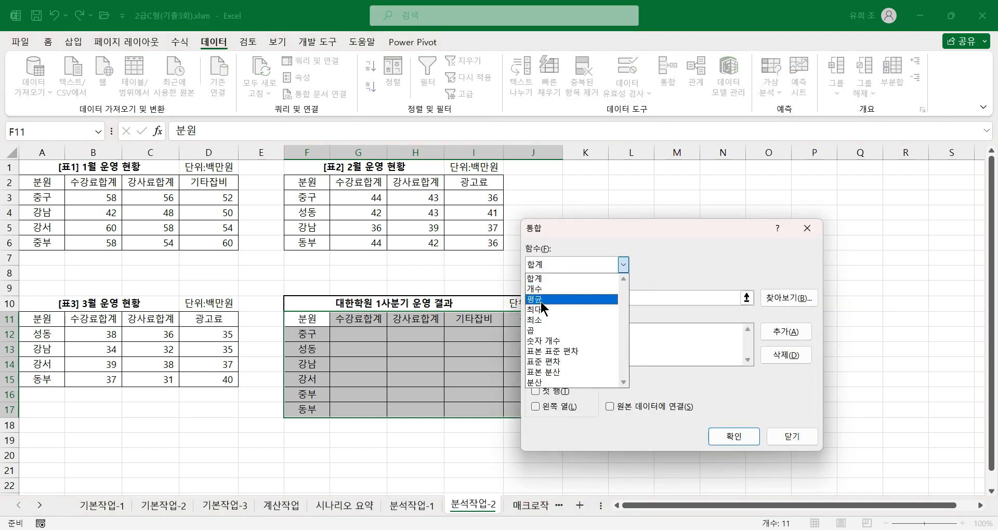
left_click(544, 298)
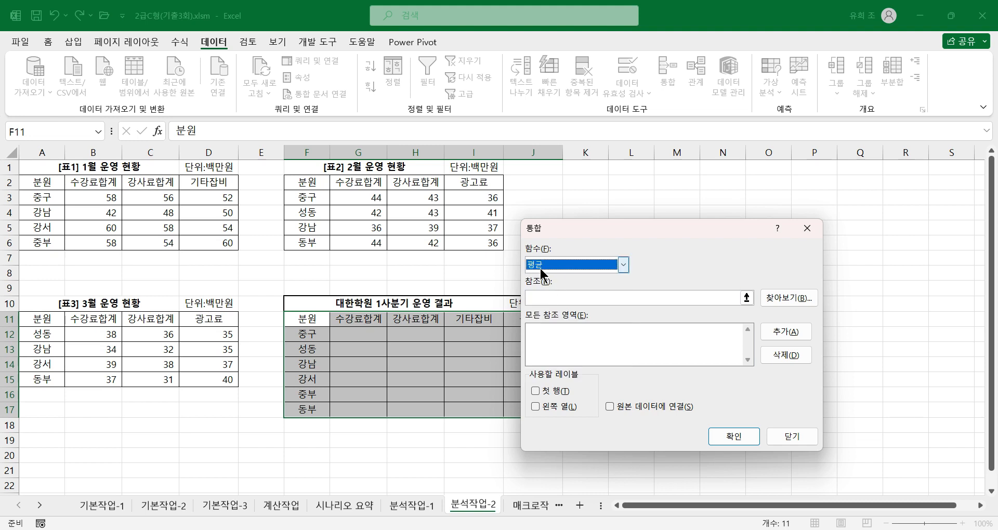
Add the ranges A2:D6, F2:I6 and A11:D15 of 표1 to 표3 as references for the consolidation.
left_click(550, 295)
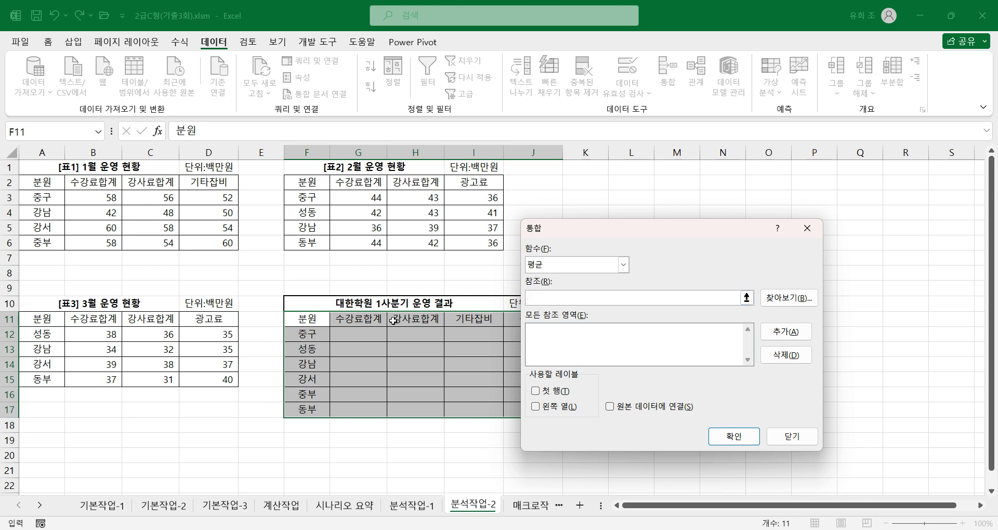
left_click_drag(596, 229, 668, 218)
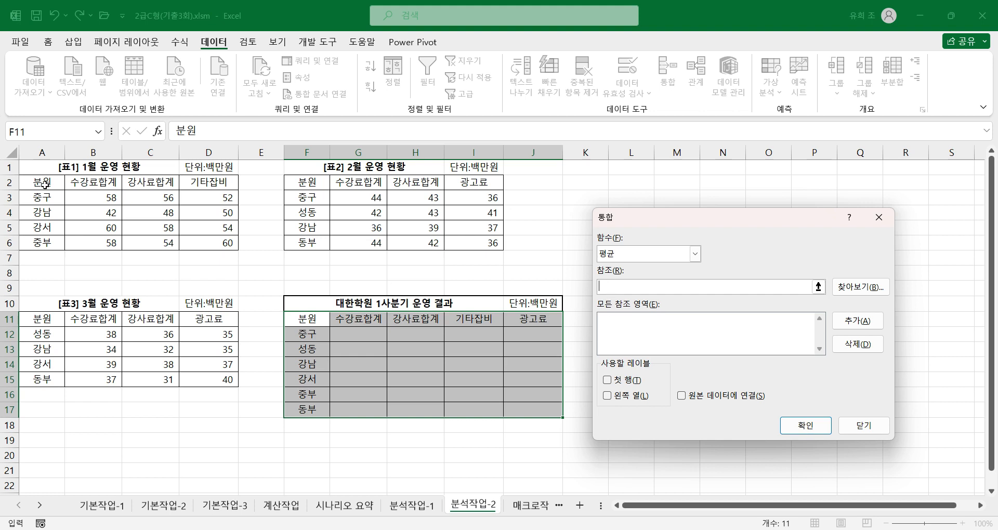
left_click_drag(39, 182, 219, 241)
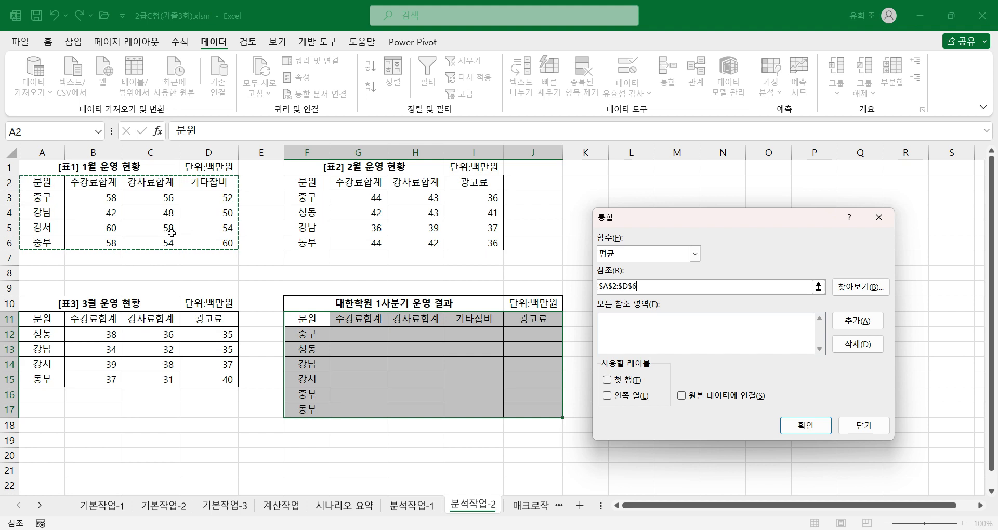
left_click(858, 321)
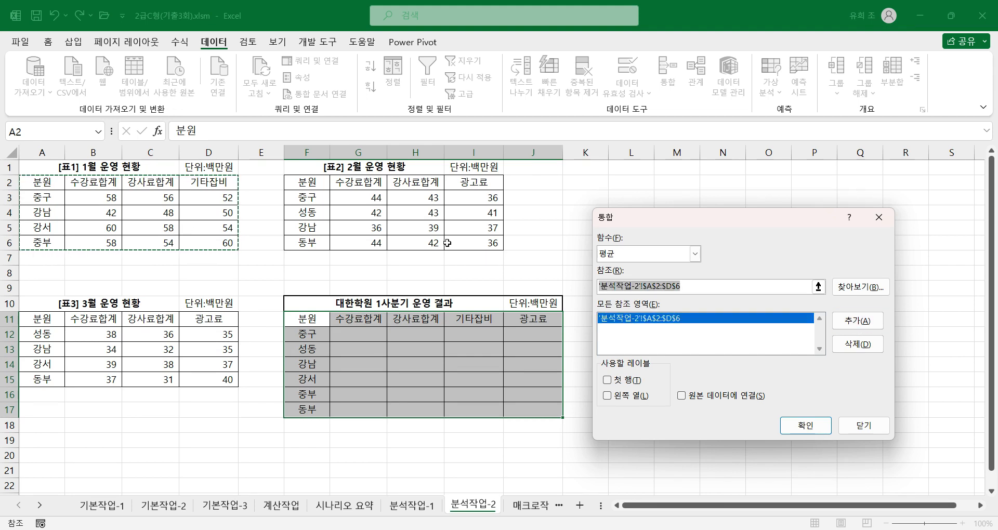
left_click_drag(309, 182, 473, 248)
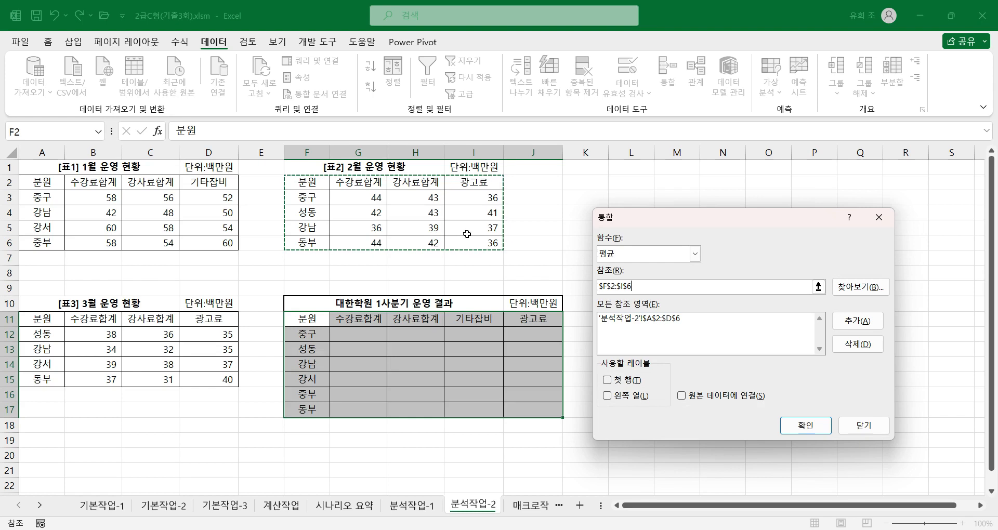
left_click(857, 321)
left_click_drag(45, 321, 211, 383)
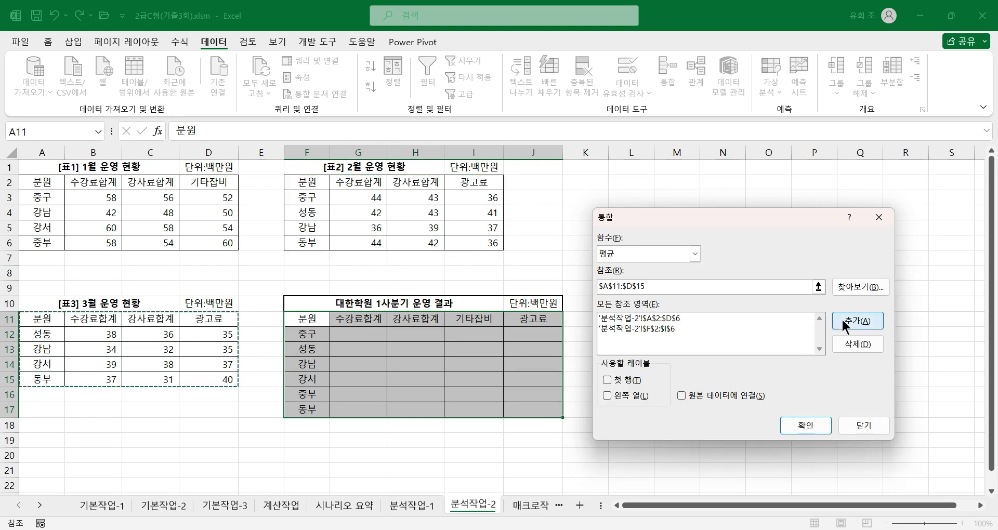
left_click(844, 323)
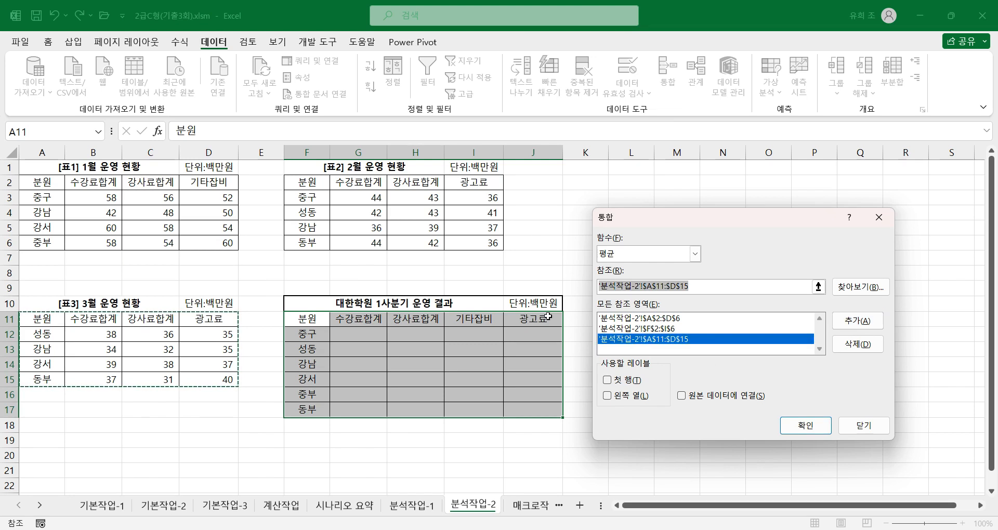
Use both 첫 행 and 왼쪽 열 as labels and run the consolidation.
left_click(607, 380)
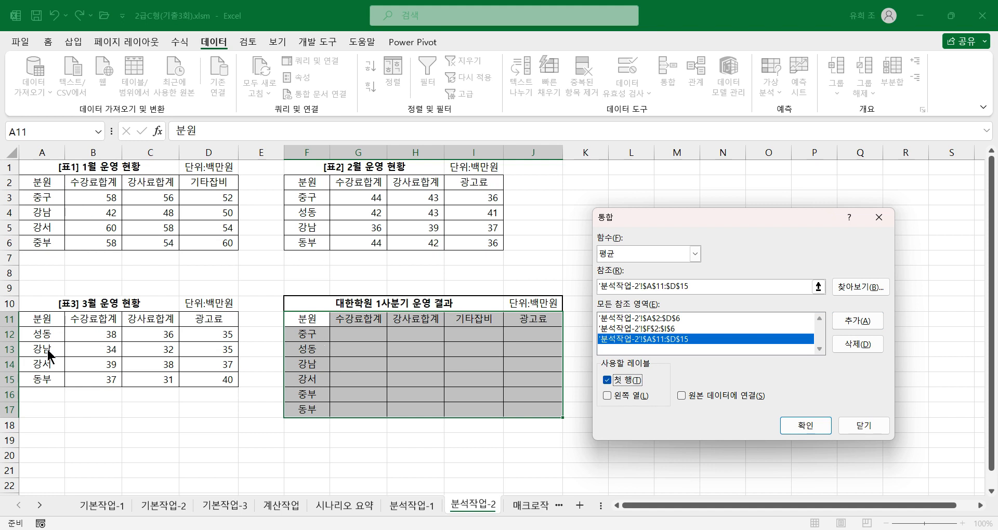
left_click(607, 396)
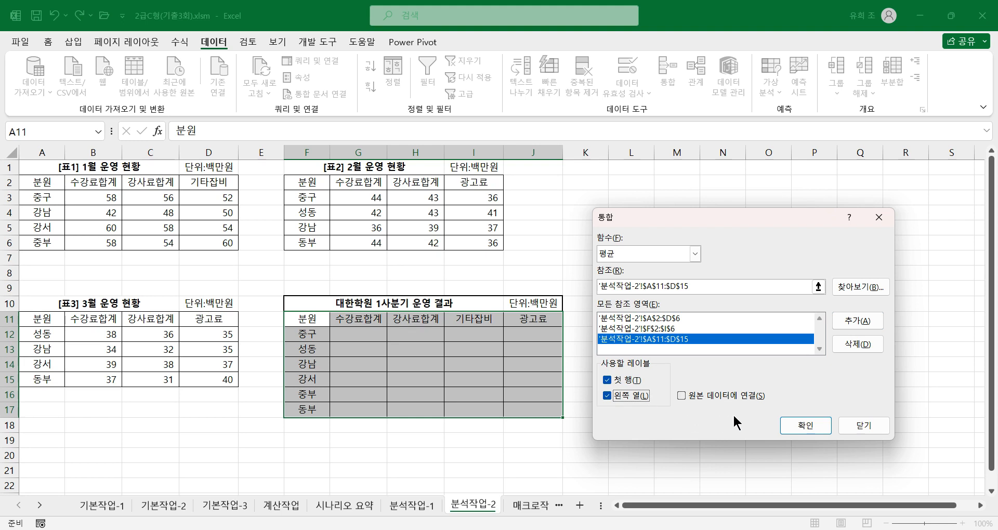
left_click(804, 426)
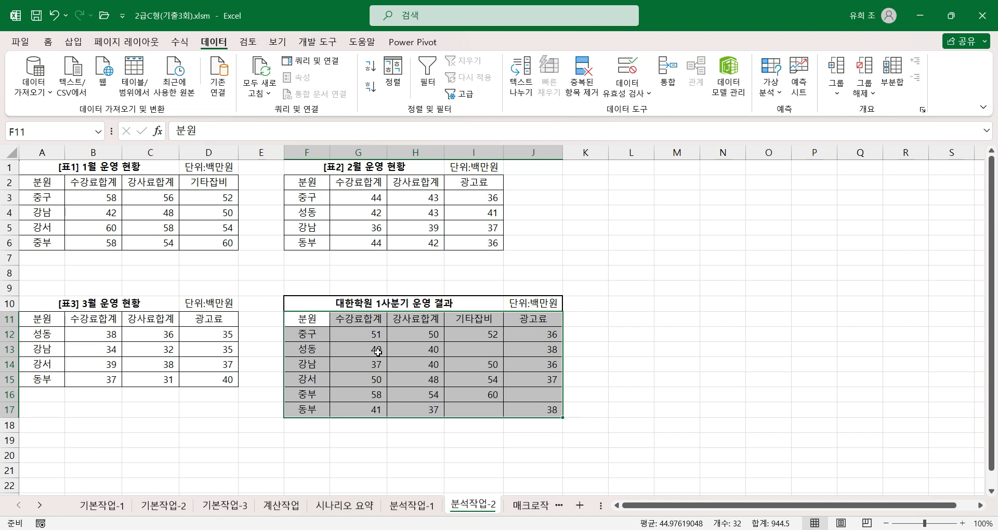
Deselect the consolidated result range and switch to the 매크로작업 sheet.
left_click(515, 344)
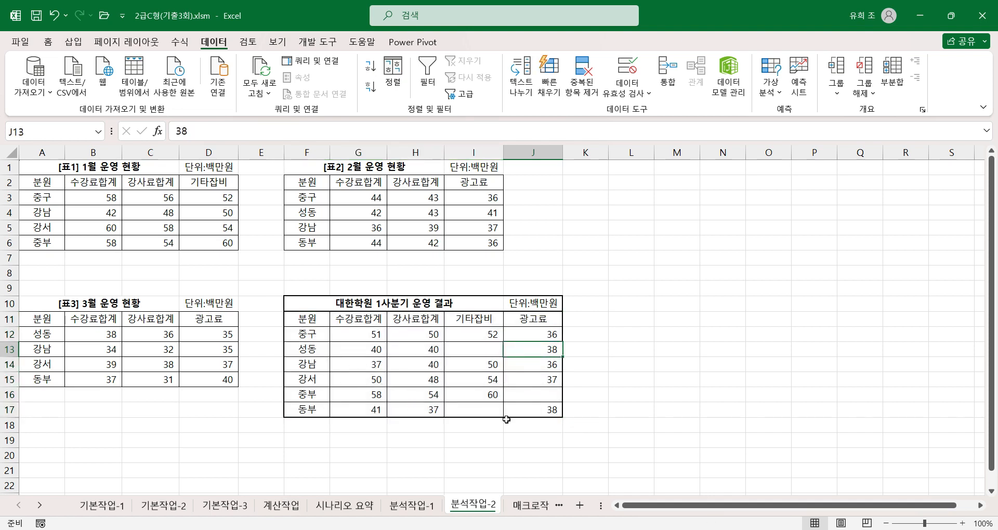
left_click(531, 506)
left_click(394, 381)
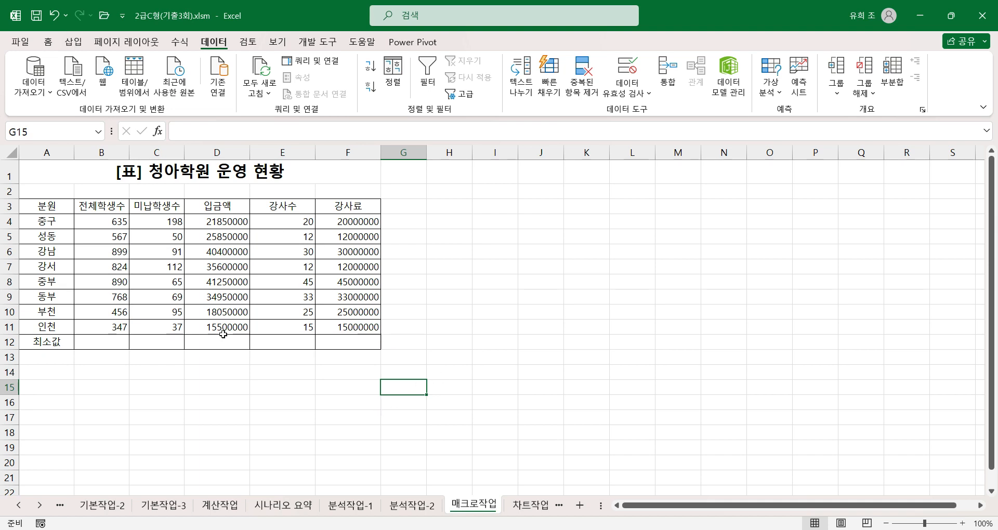
Try filling the 최소값 row B12:F12 with the automatic 최소값 function, and undo the fill.
left_click_drag(92, 343, 335, 344)
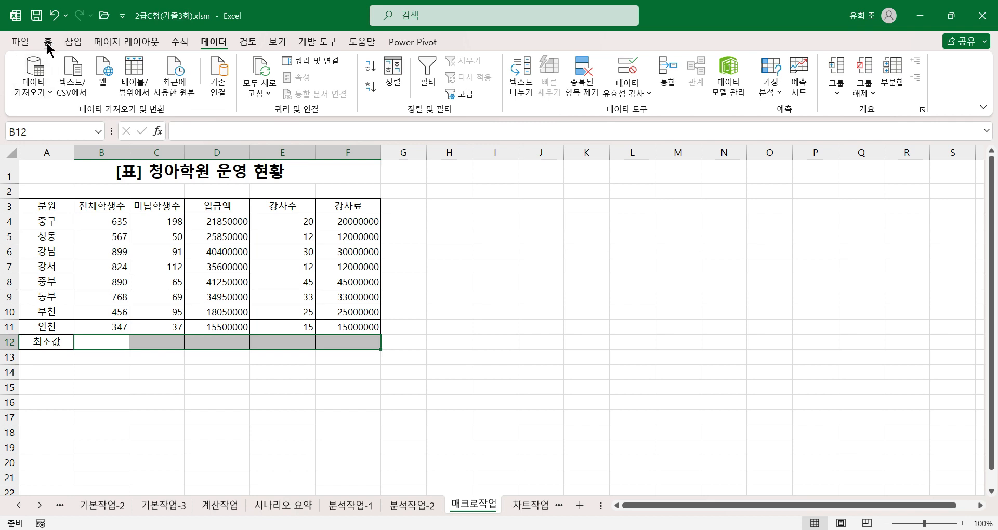
left_click(180, 41)
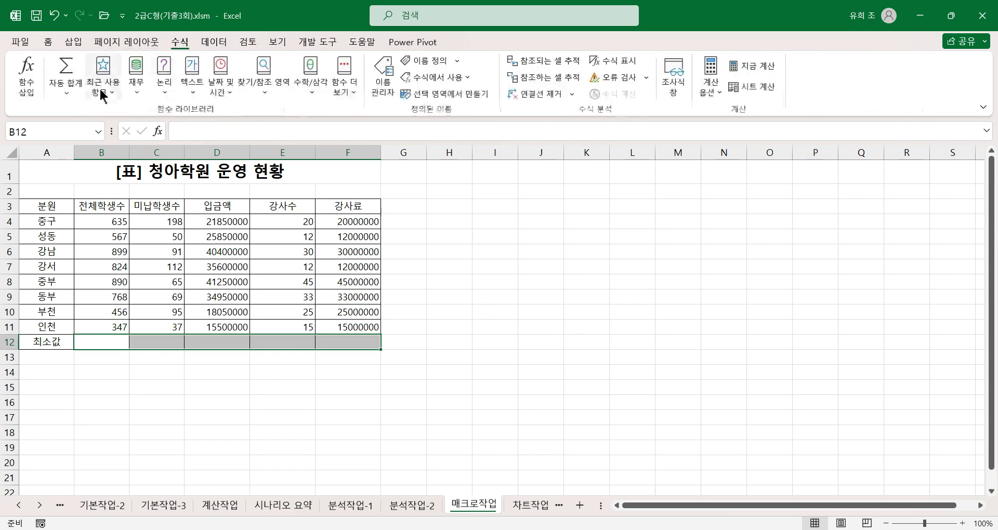
left_click(64, 94)
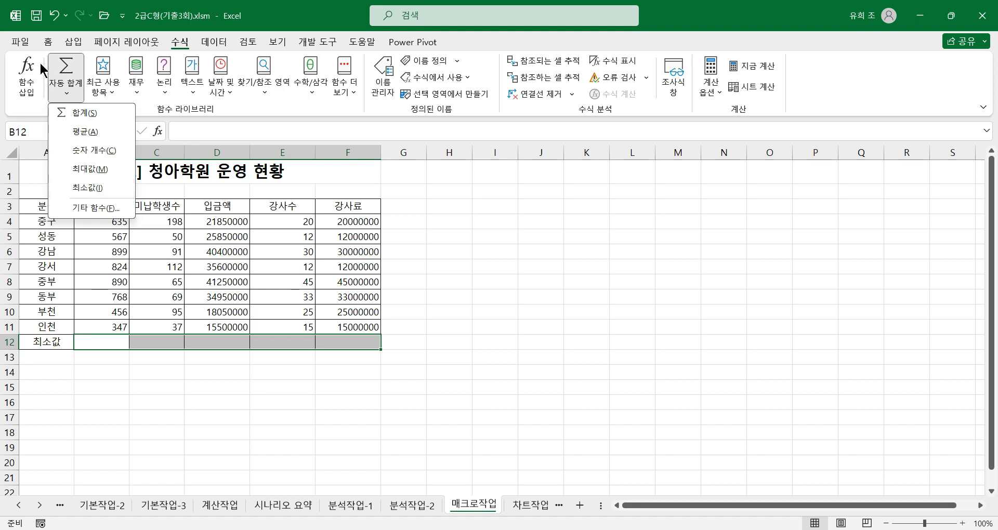
left_click(48, 41)
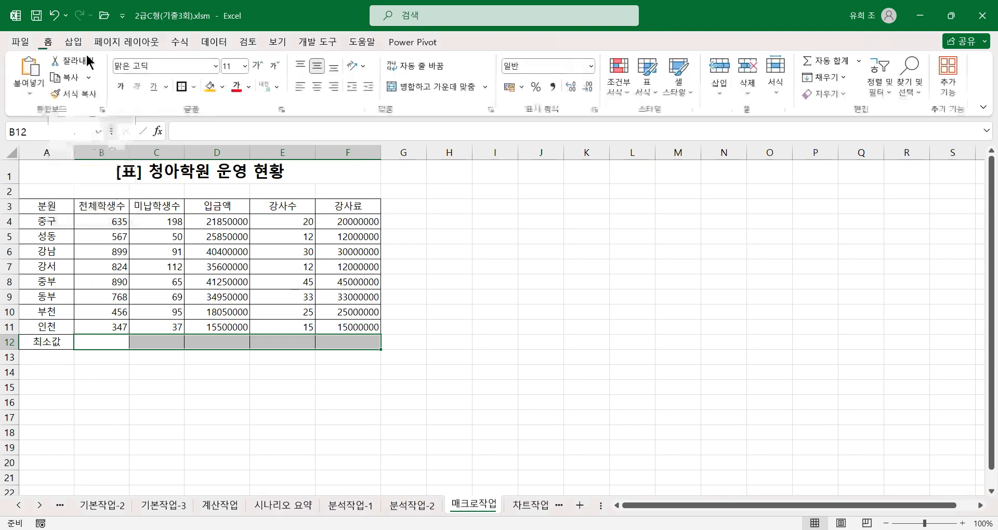
left_click(860, 61)
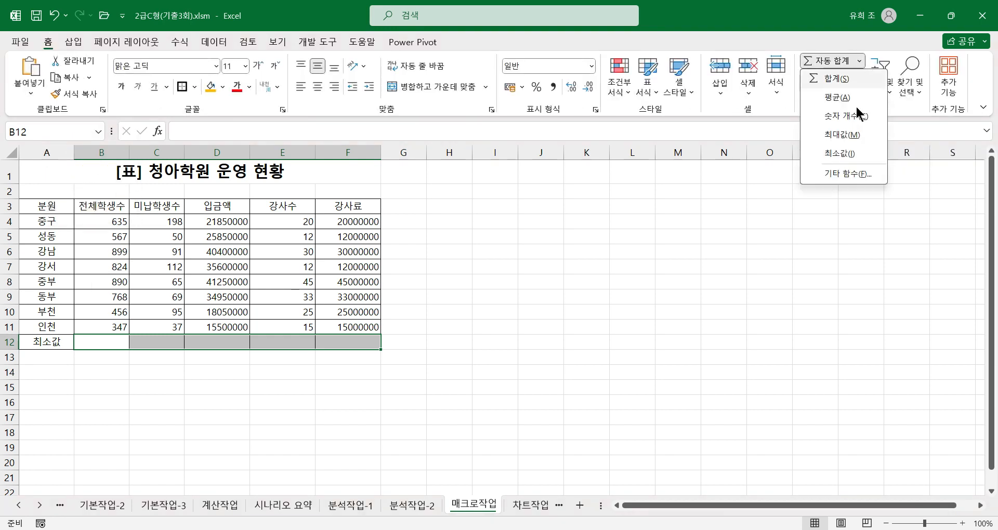
left_click(840, 153)
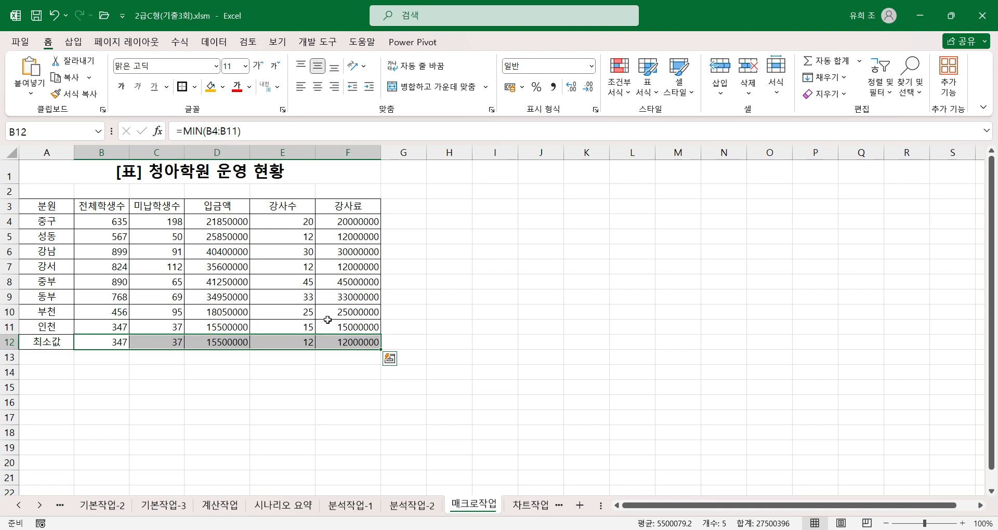
key("ctrl+z")
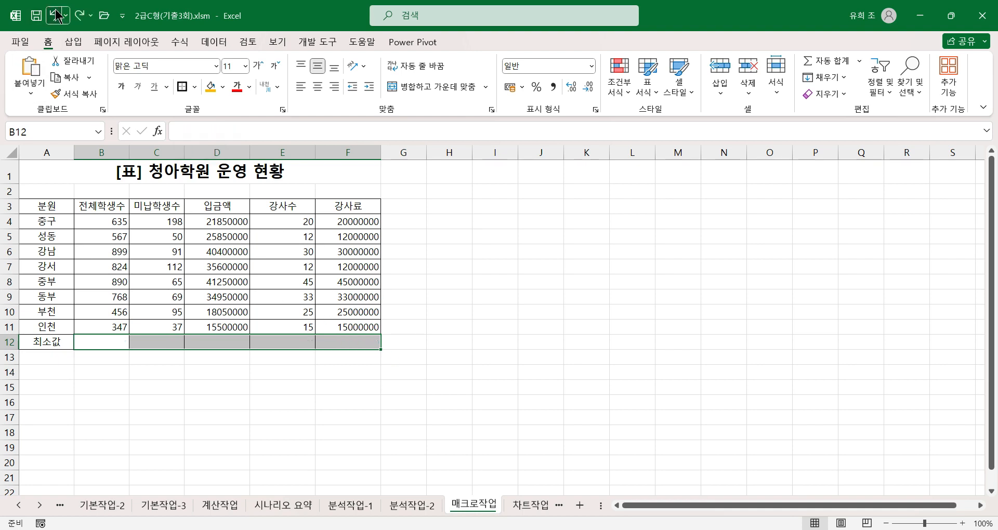
left_click(410, 283)
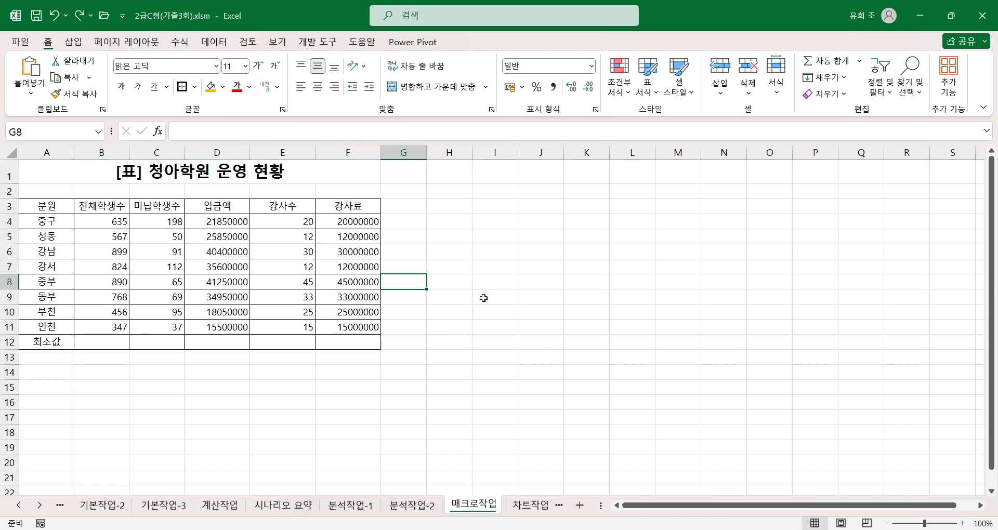
Start recording a macro named 최소값, stored in 현재 통합 문서.
left_click(317, 42)
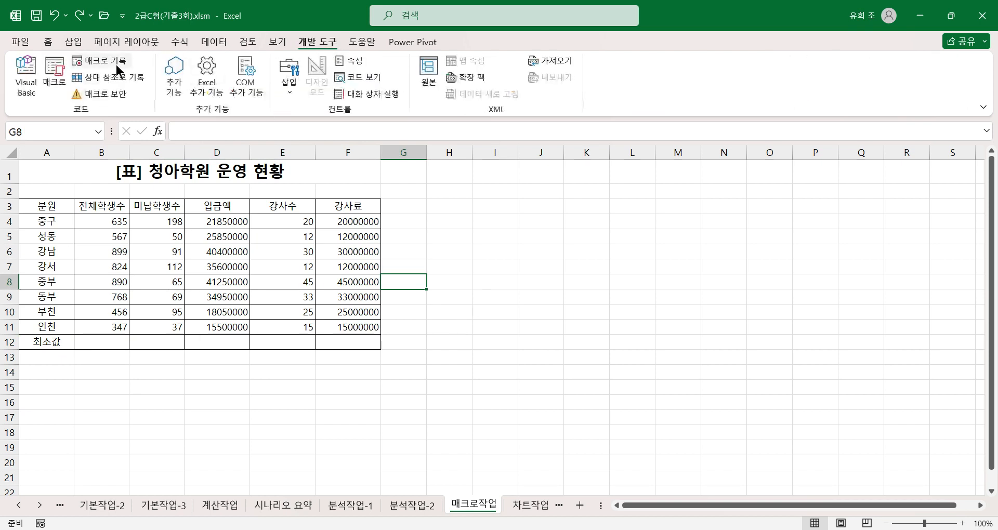
left_click(99, 61)
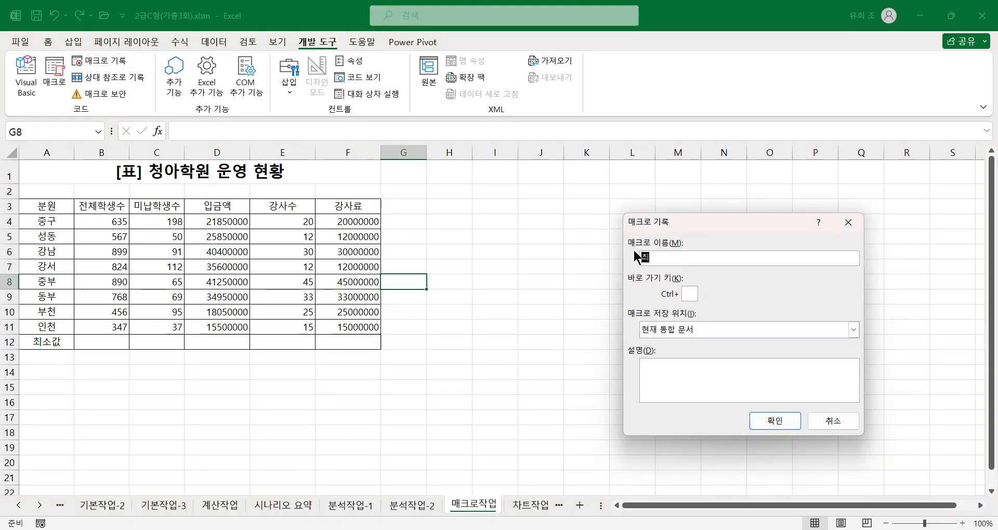
type("최소값")
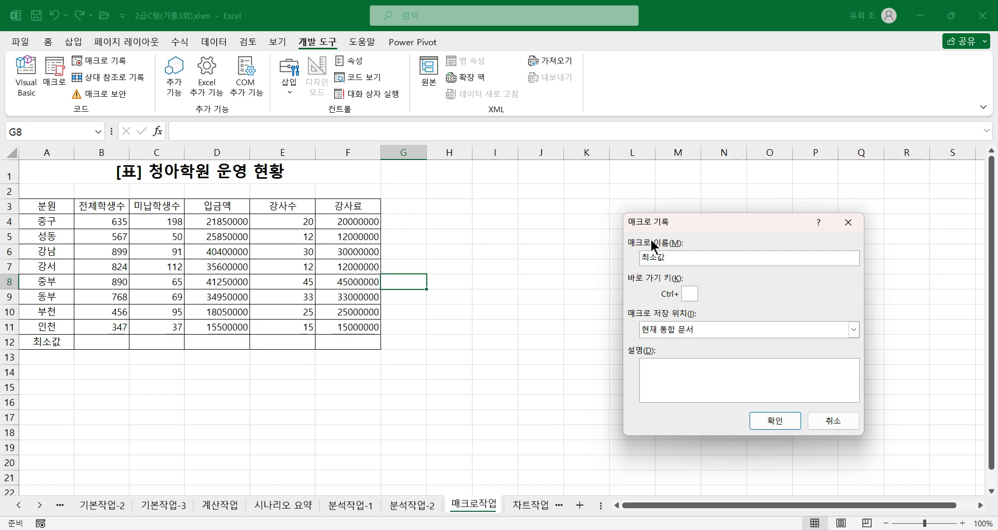
left_click(774, 419)
Record filling B12:F12 with each column's minimum, and stop the macro recording.
left_click_drag(99, 343, 343, 339)
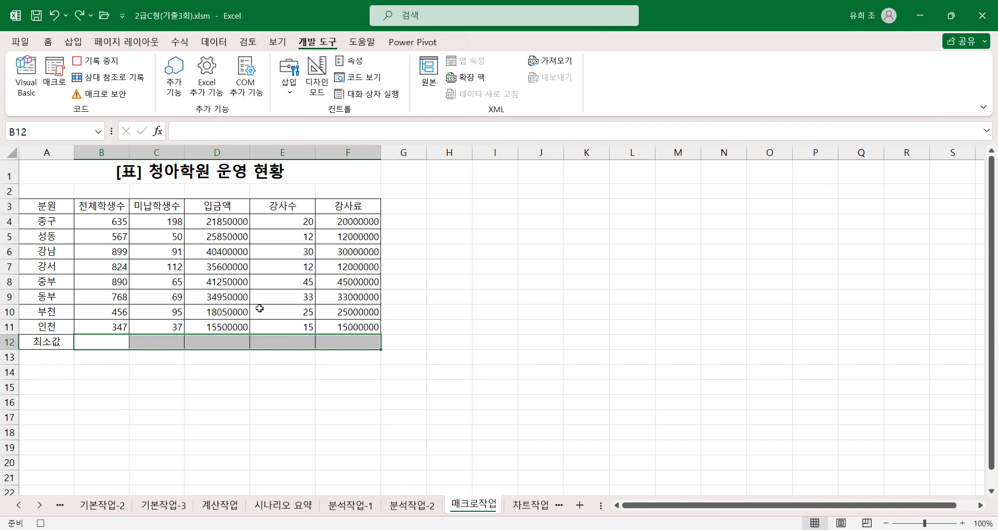
left_click(50, 43)
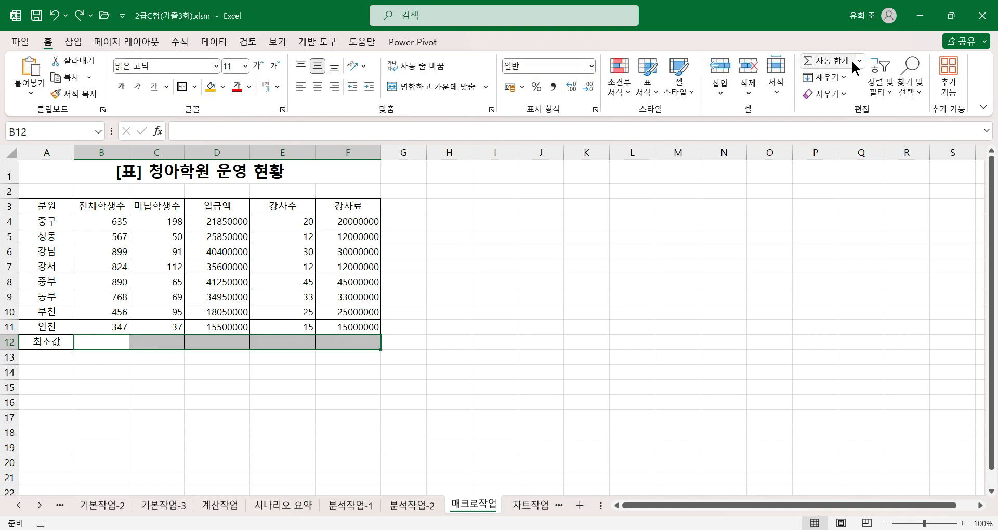
left_click(860, 62)
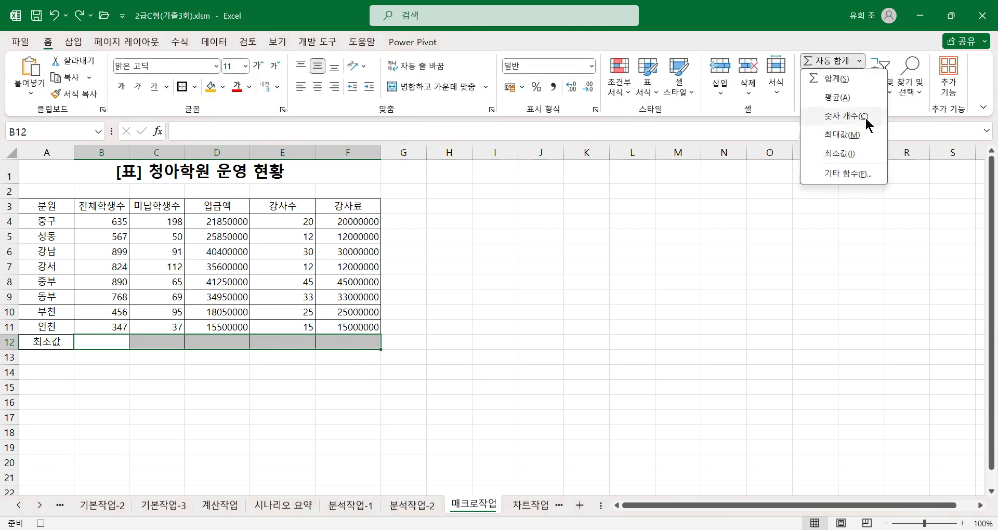
left_click(839, 154)
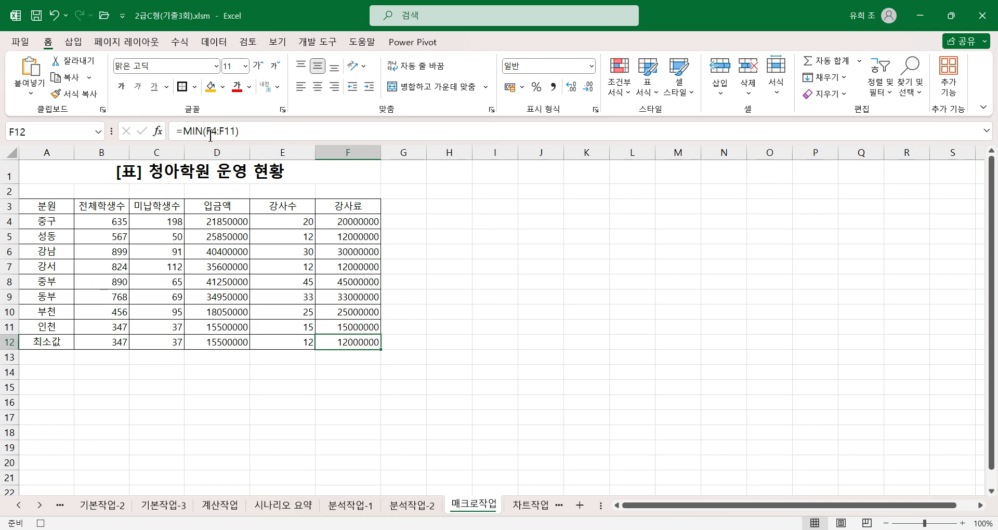
left_click(41, 524)
Examine the recorded 최소값 macro code of Module1 in the Visual Basic editor and close the editor.
left_click(317, 41)
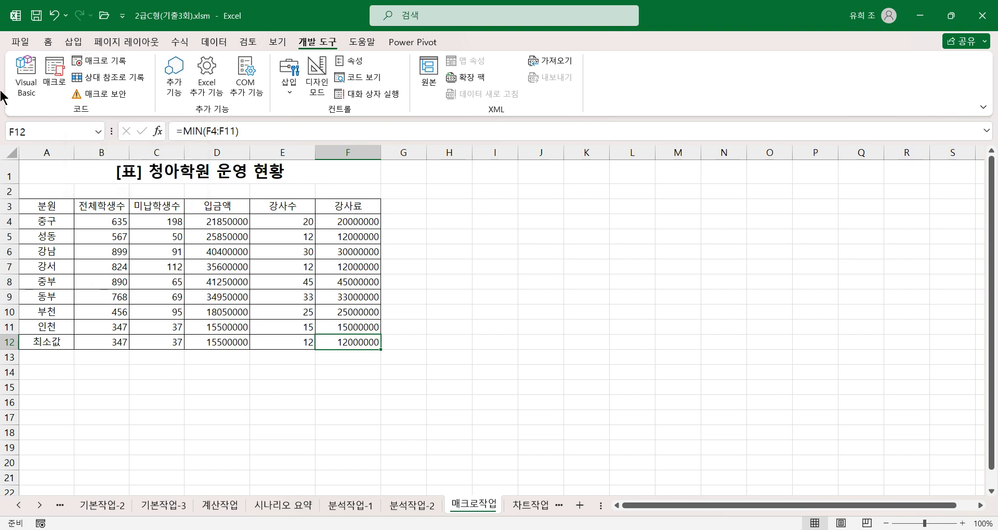
left_click(27, 85)
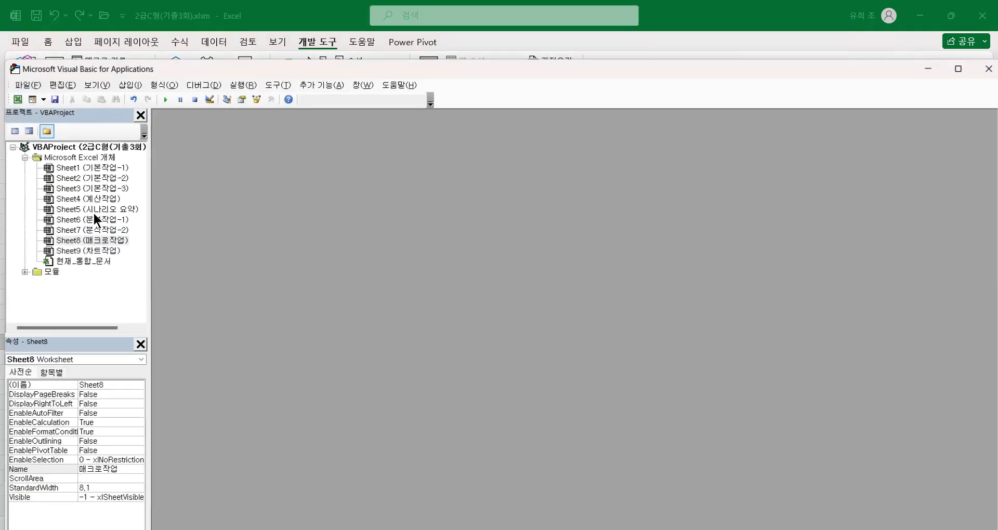
left_click(23, 272)
double_click(72, 284)
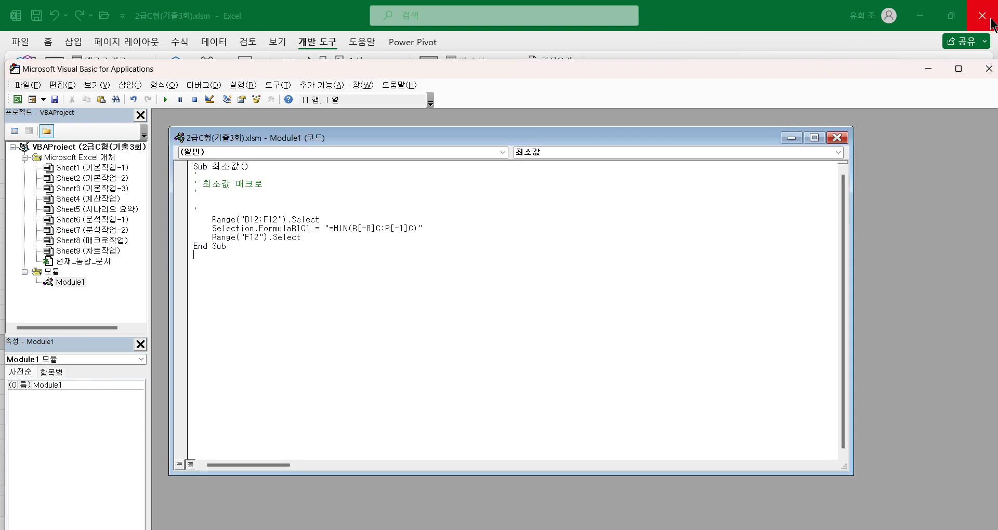
left_click(988, 69)
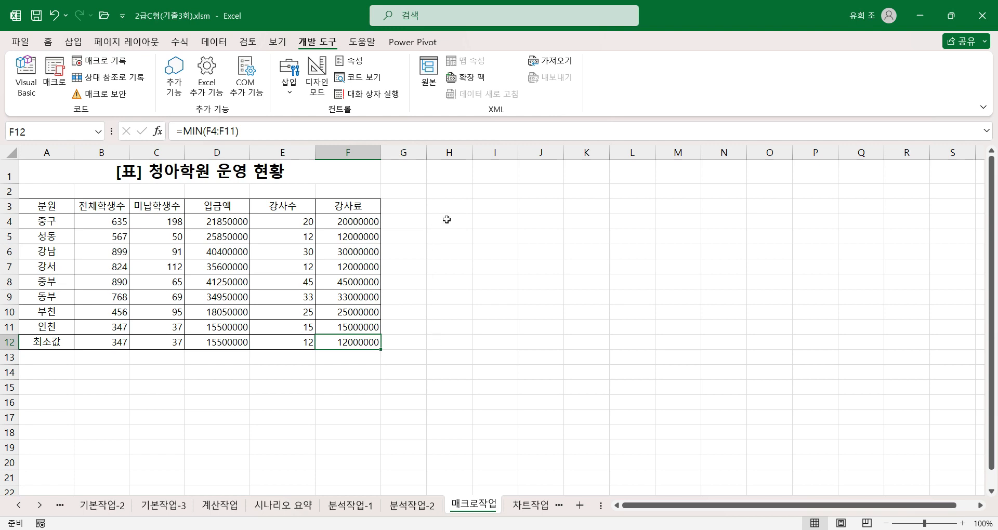
Clear the minimum values from B12:F12 in the 최소값 row.
left_click_drag(446, 218, 481, 239)
left_click_drag(120, 343, 331, 339)
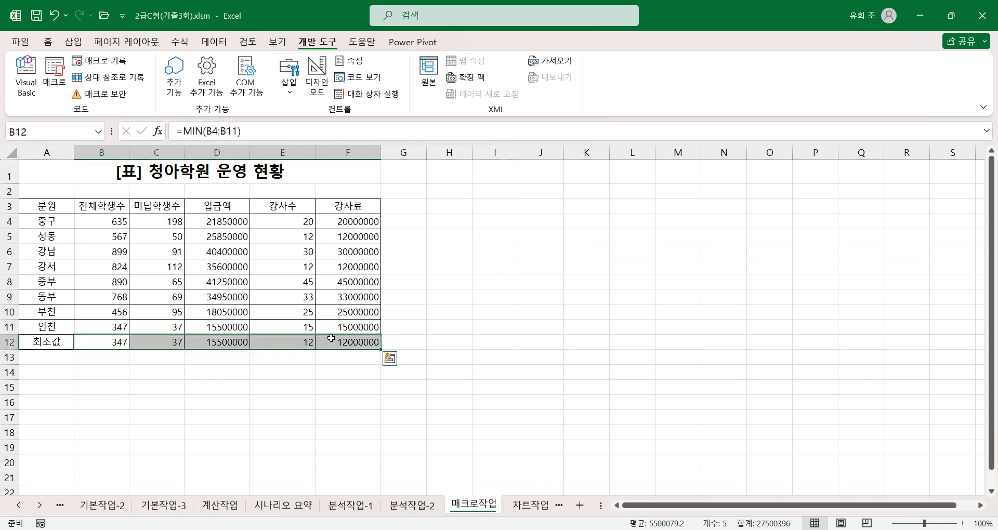
key("Delete")
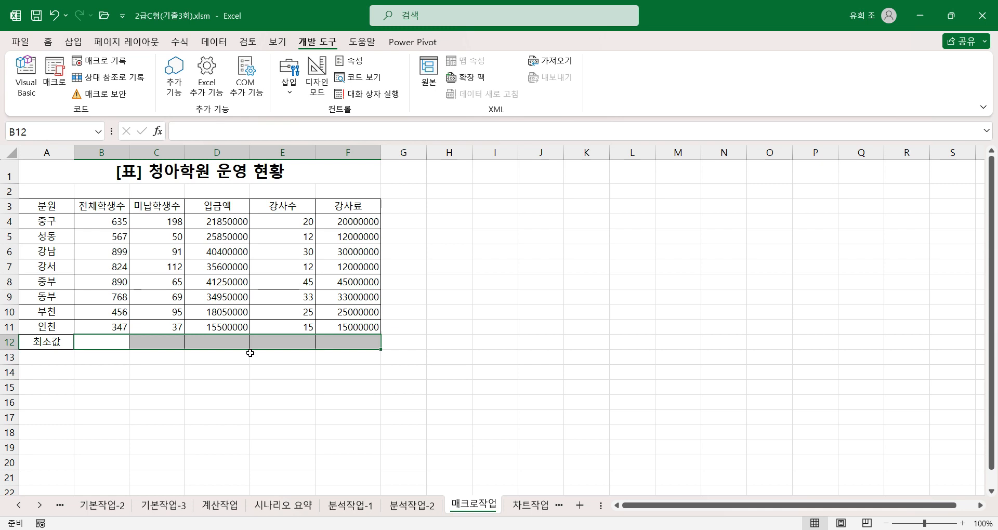
Insert a form-control button covering H4:I5 and assign the 최소값 macro to it.
left_click(449, 224)
left_click_drag(463, 225, 482, 236)
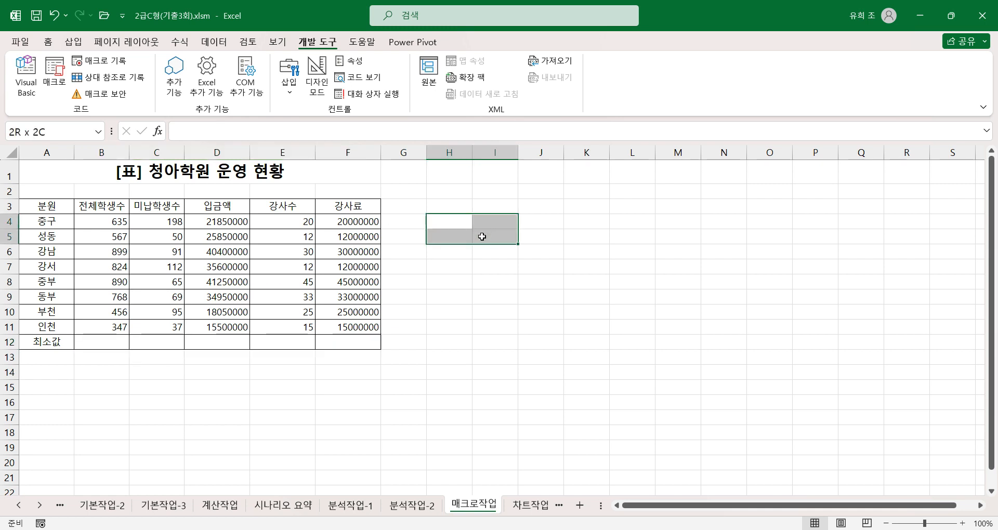
left_click(289, 86)
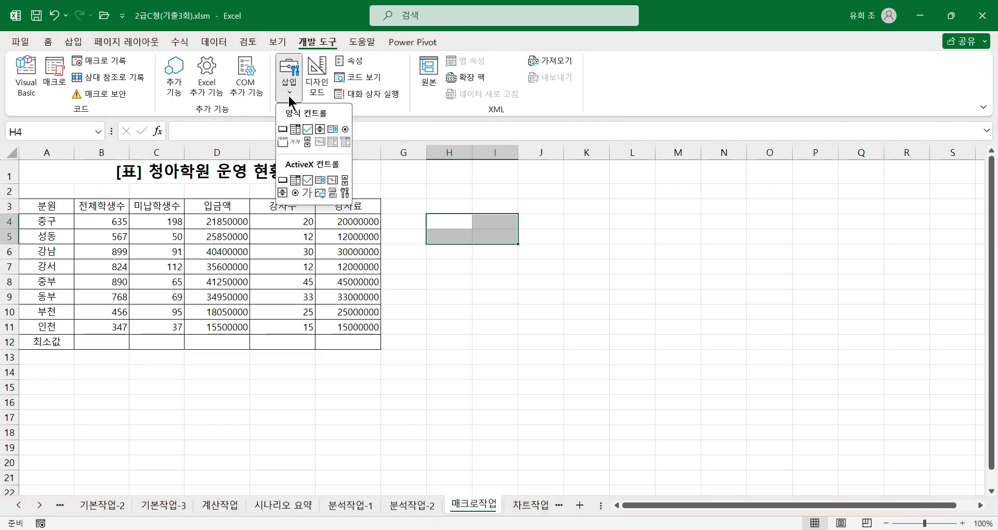
left_click(282, 129)
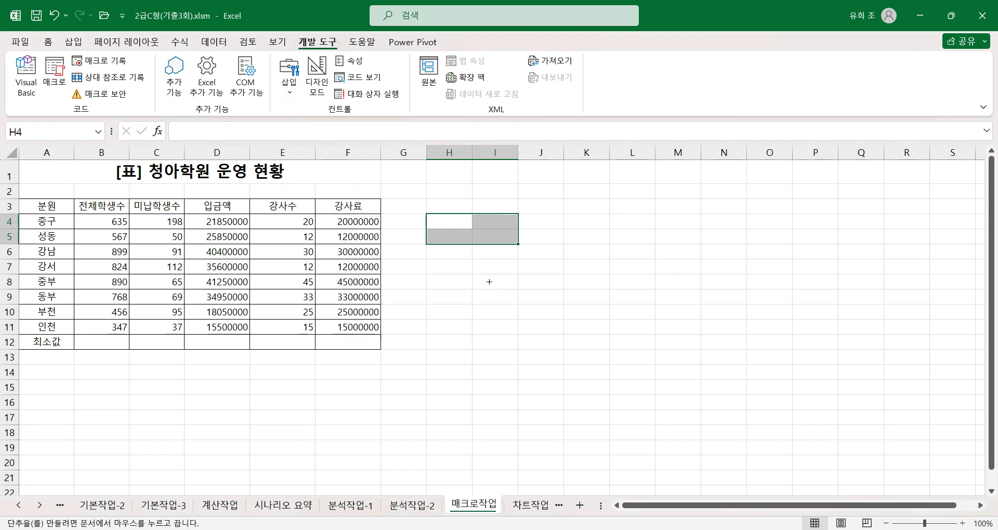
left_click_drag(428, 214, 520, 245)
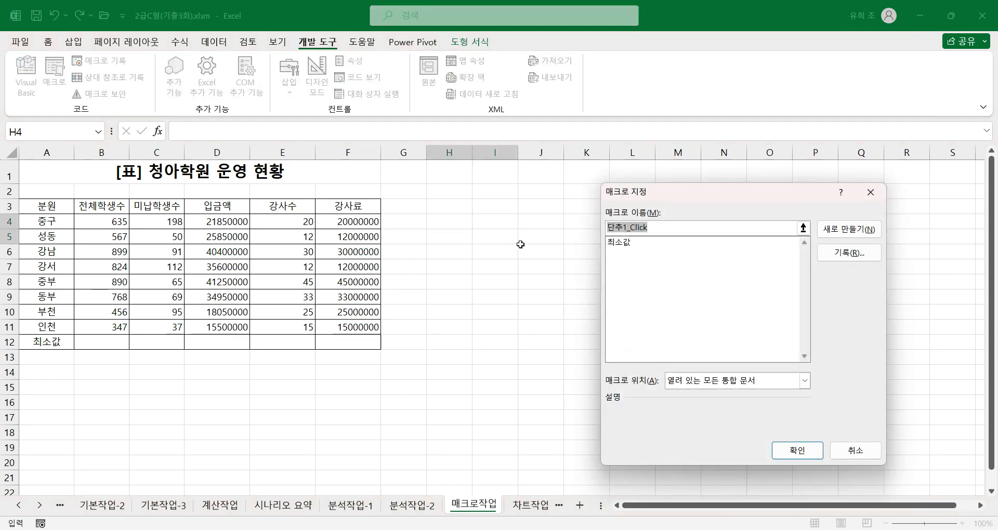
left_click(621, 243)
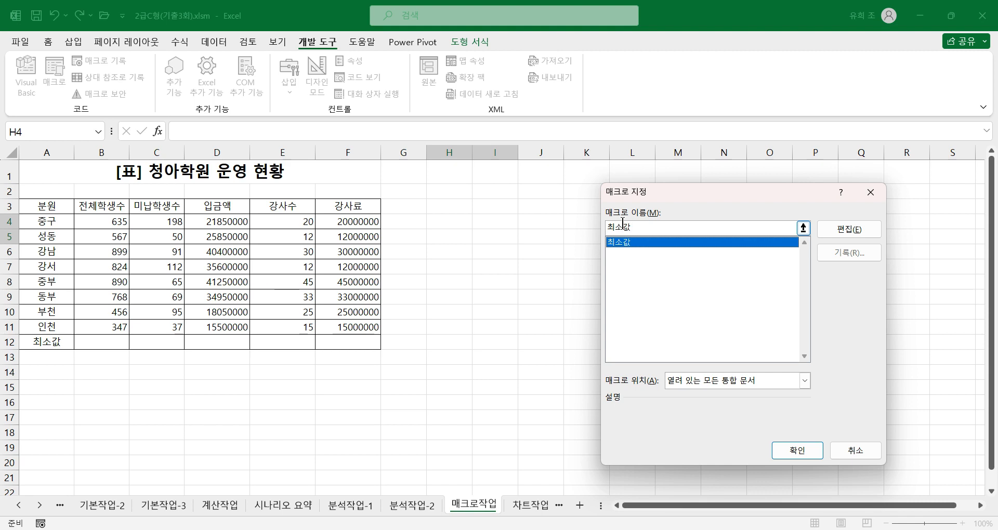
left_click(795, 448)
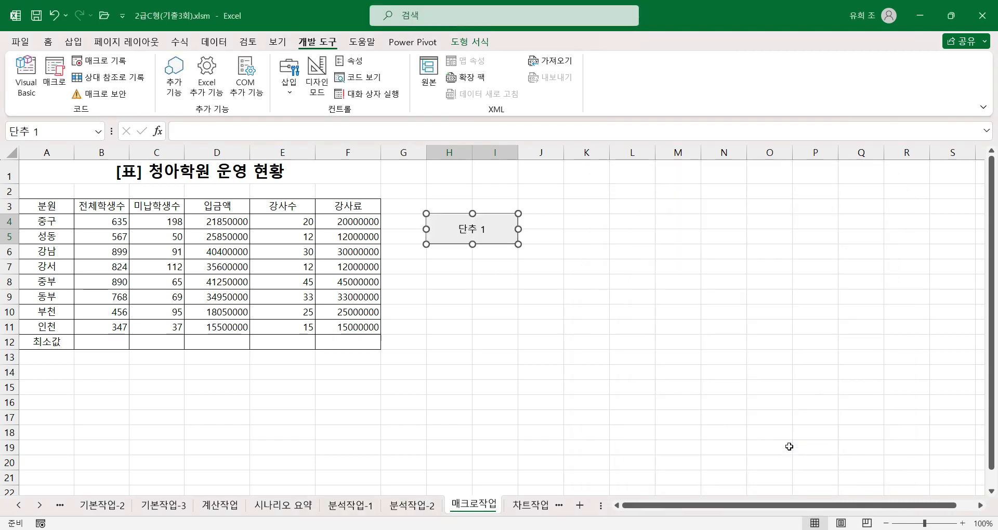
Label the button 최소값 and run its macro to fill B12:F12.
type("최소")
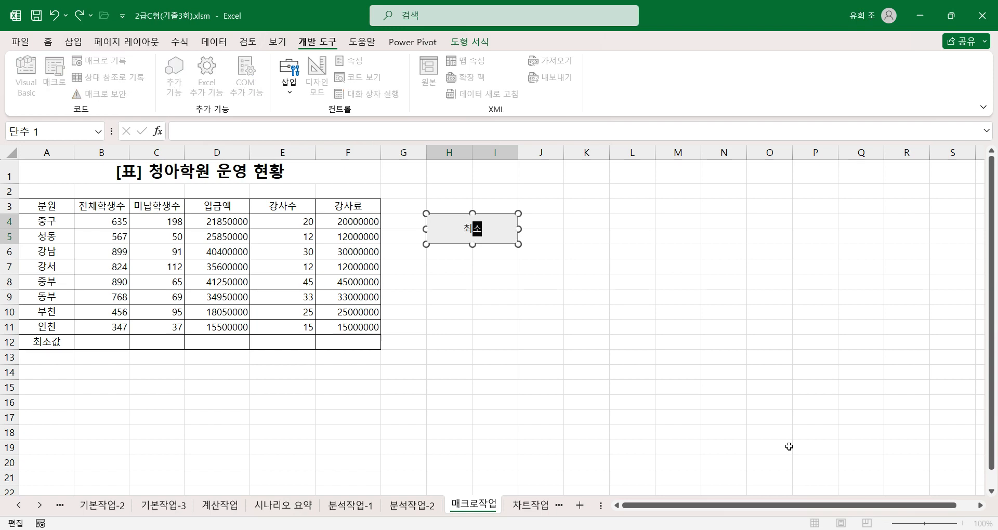
type("가")
left_click(614, 294)
left_click(496, 230)
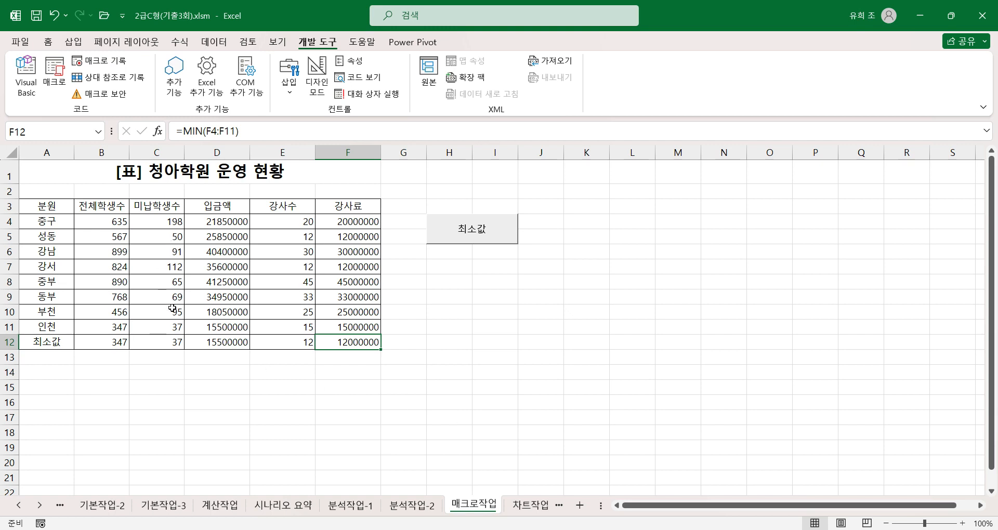
left_click(112, 222)
left_click_drag(112, 222, 345, 344)
left_click(47, 42)
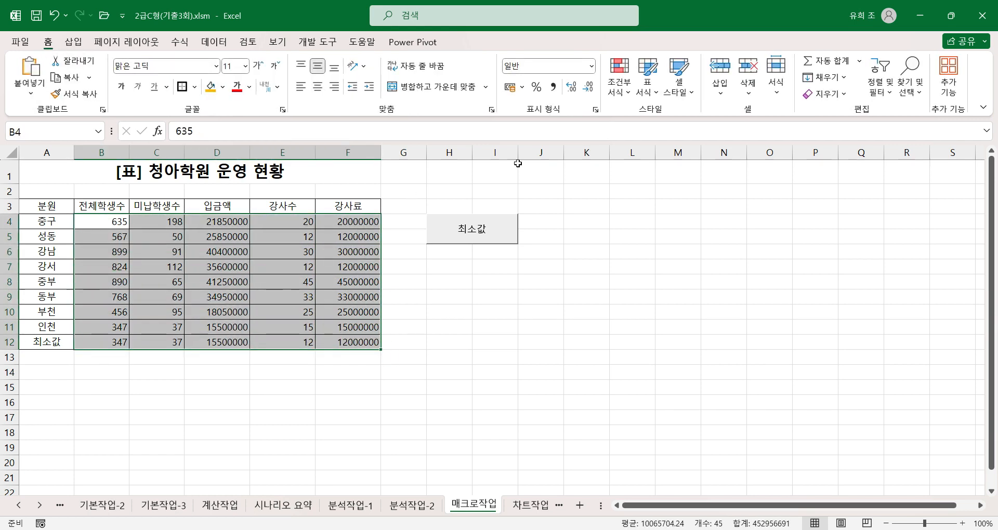
left_click(509, 312)
left_click(493, 296)
Start recording a macro named 서식, stored in 현재 통합 문서.
left_click(315, 41)
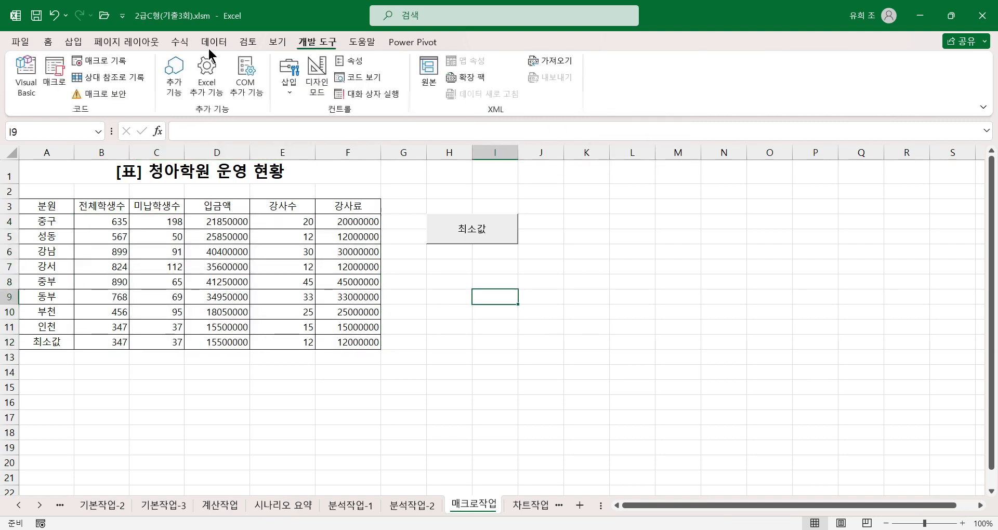
left_click(98, 61)
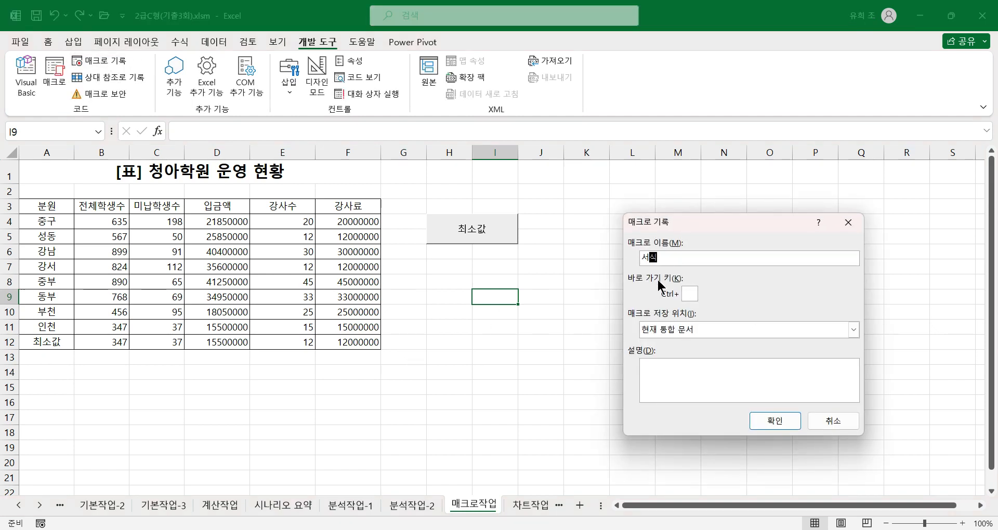
left_click(773, 419)
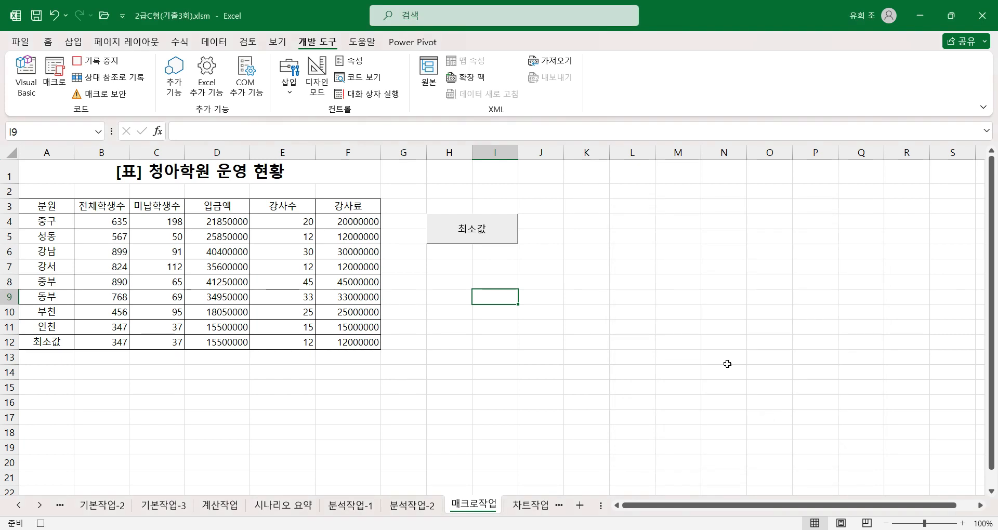
Record applying the comma style to B4:F12 and selecting F12, and stop the macro recording.
left_click_drag(102, 218, 347, 341)
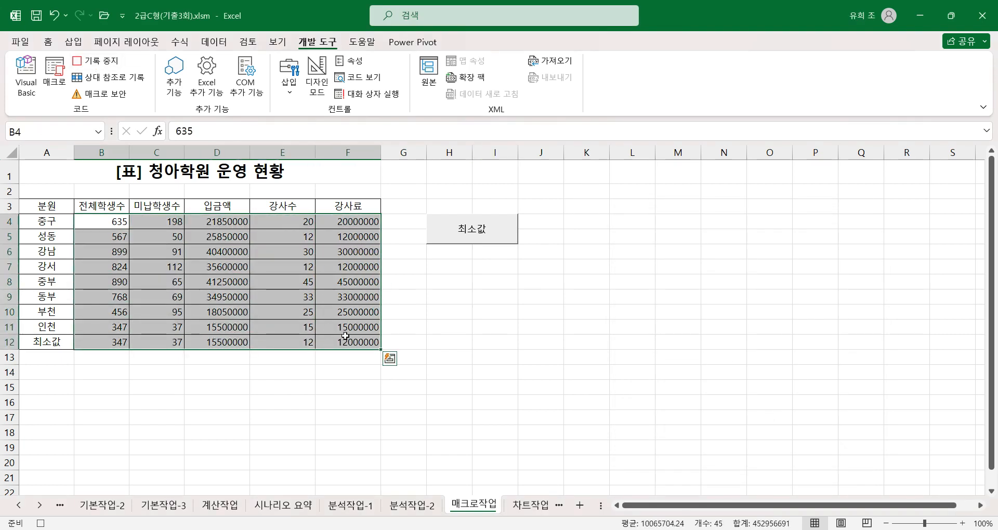
left_click(48, 42)
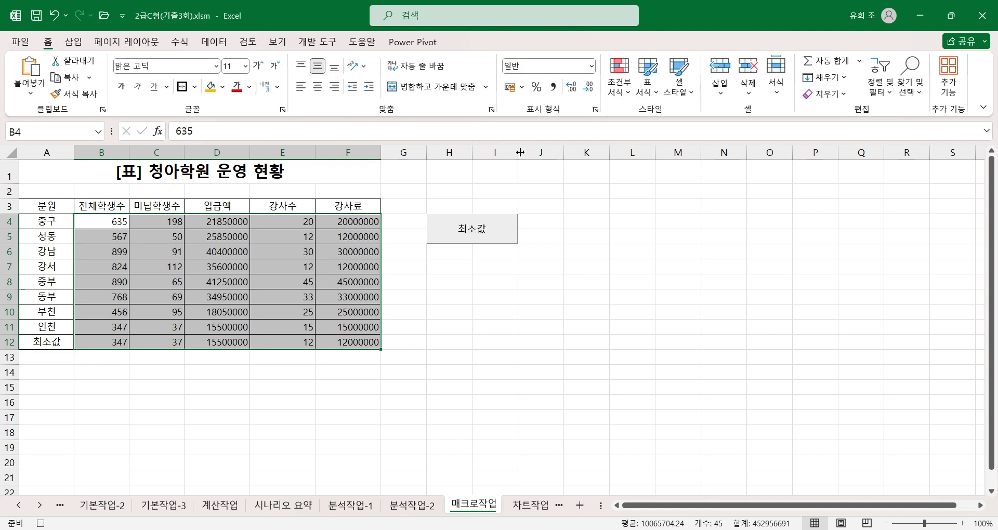
left_click(552, 87)
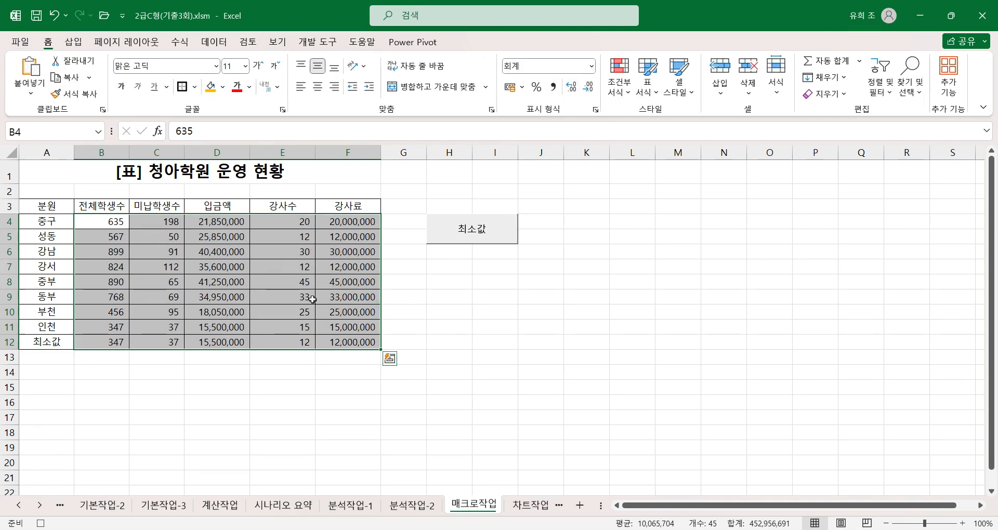
left_click(361, 343)
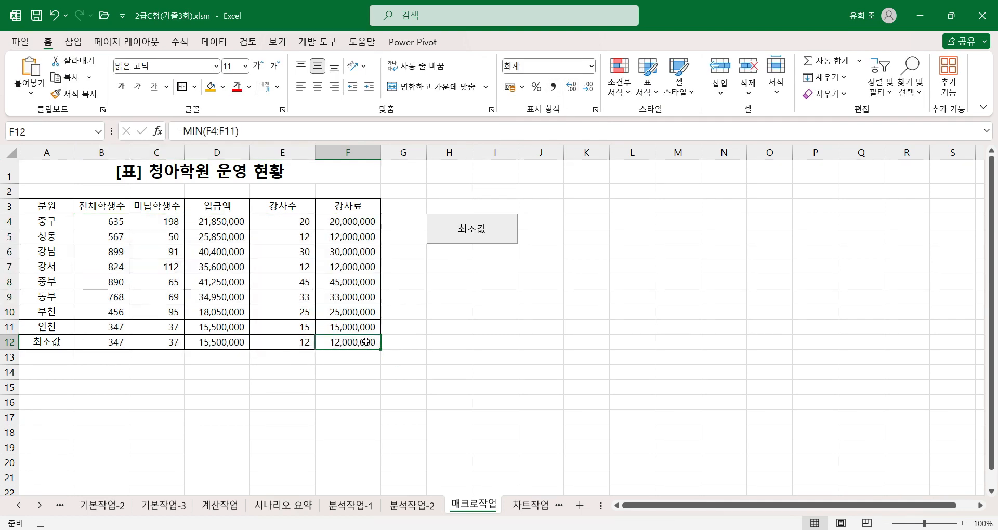
left_click(40, 523)
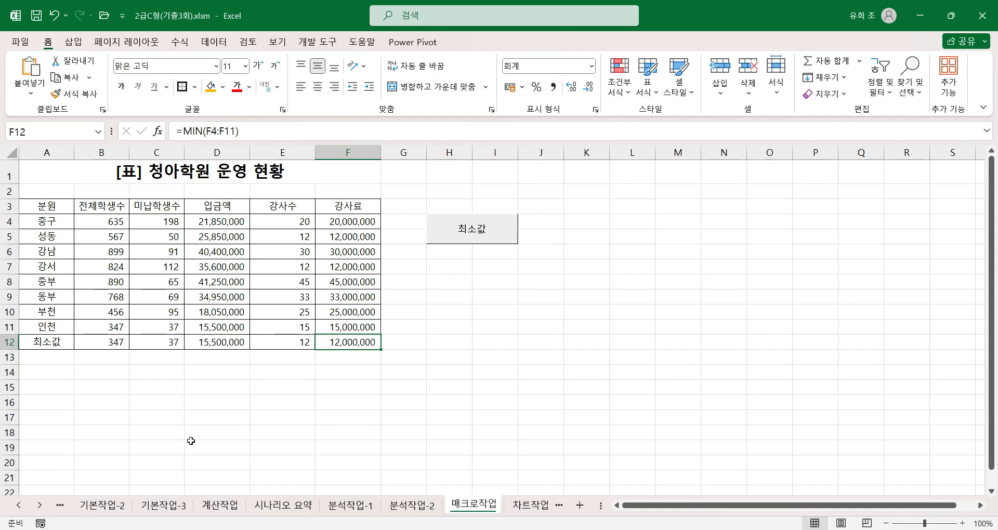
Examine the recorded 서식 macro code of Module1 in the Visual Basic editor and close the editor.
left_click(317, 42)
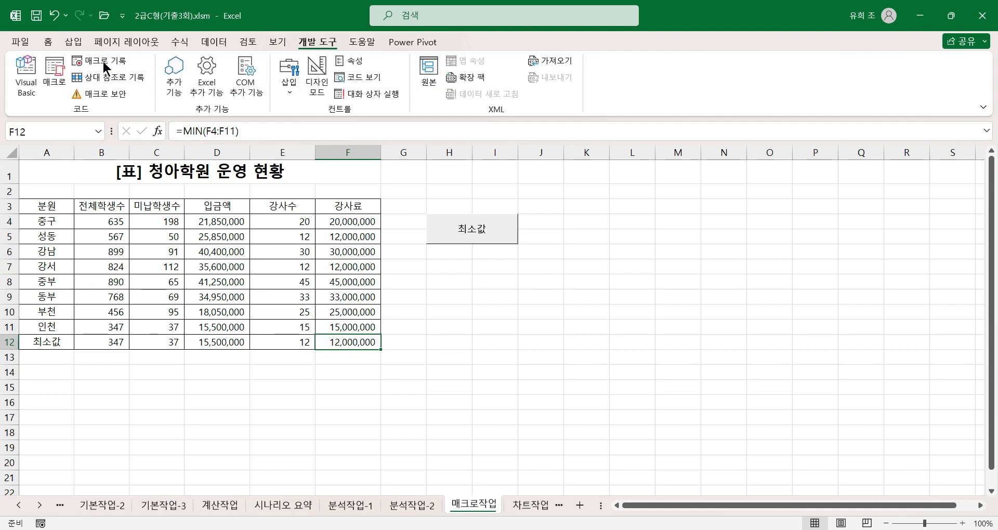
left_click(25, 77)
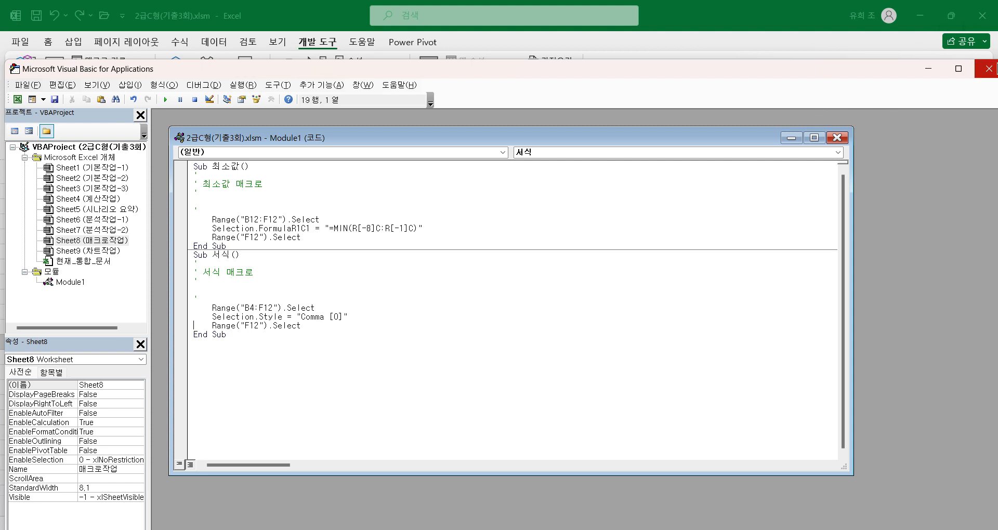
left_click(990, 69)
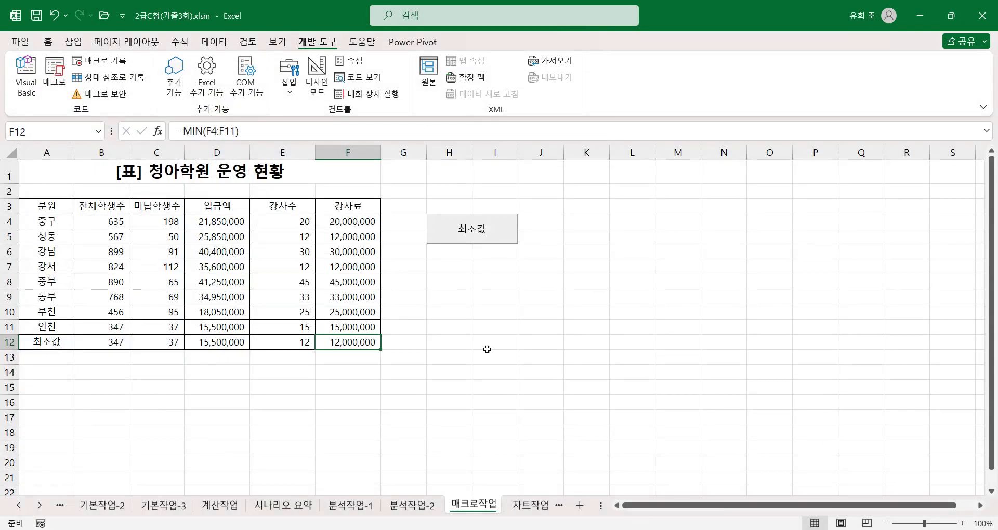
Reset the number format of B4:F12 to 일반 and deselect the range.
left_click_drag(104, 221, 338, 343)
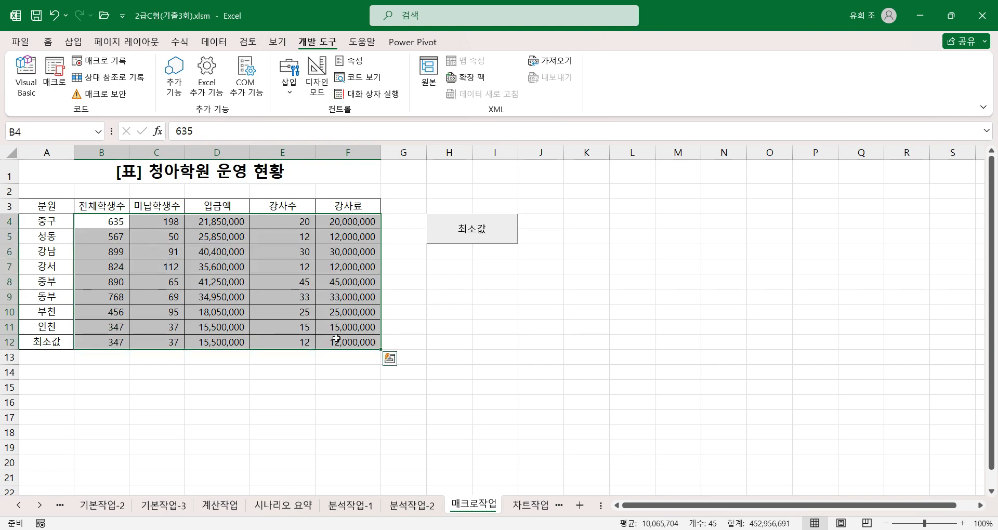
left_click(48, 41)
left_click(592, 66)
left_click(546, 88)
left_click(410, 264)
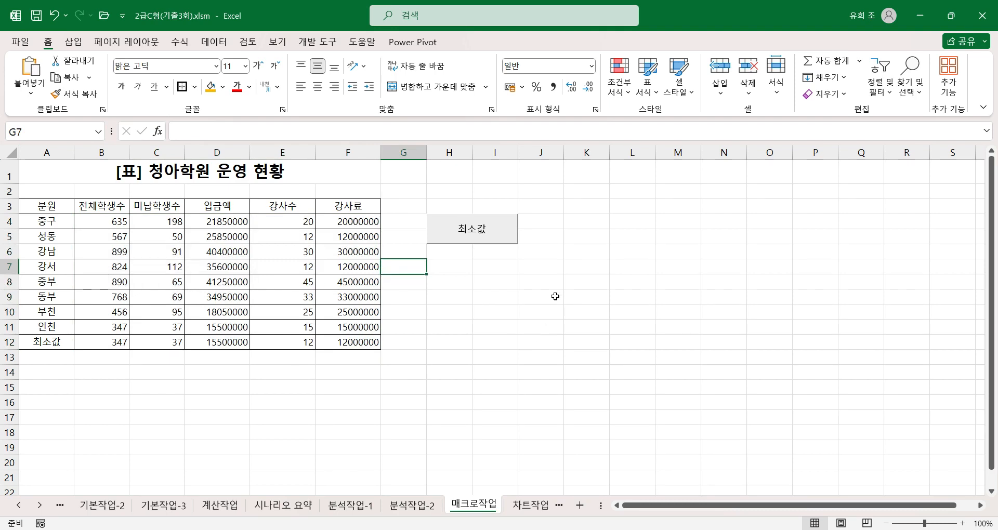
Draw a bevel rectangle shape (사각형: 빗면) covering H7:I8 and give it the text 서식.
left_click_drag(448, 269, 487, 283)
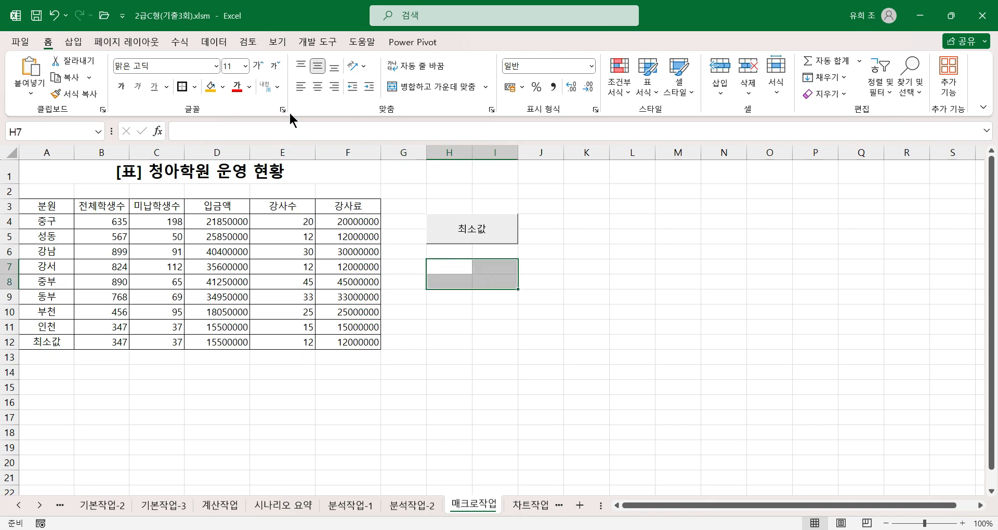
left_click(72, 42)
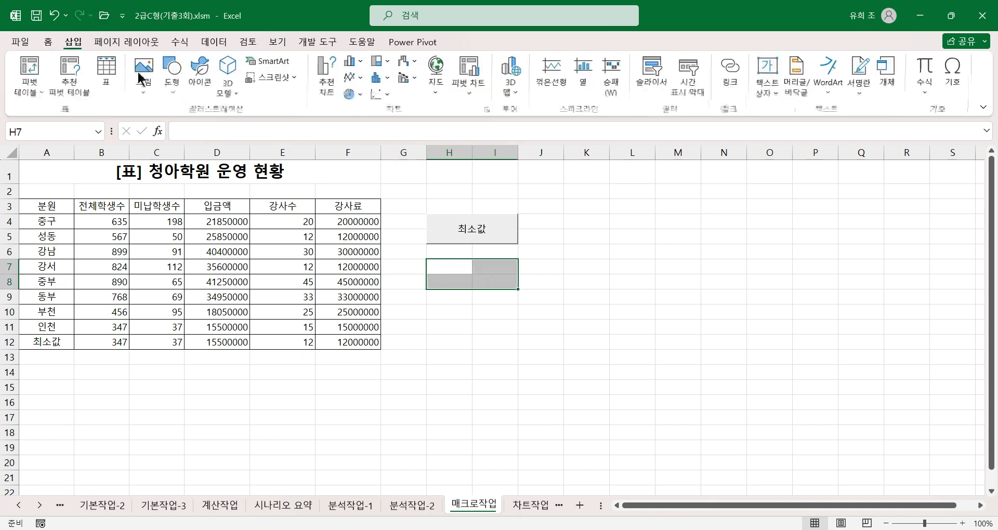
left_click(171, 89)
left_click(179, 284)
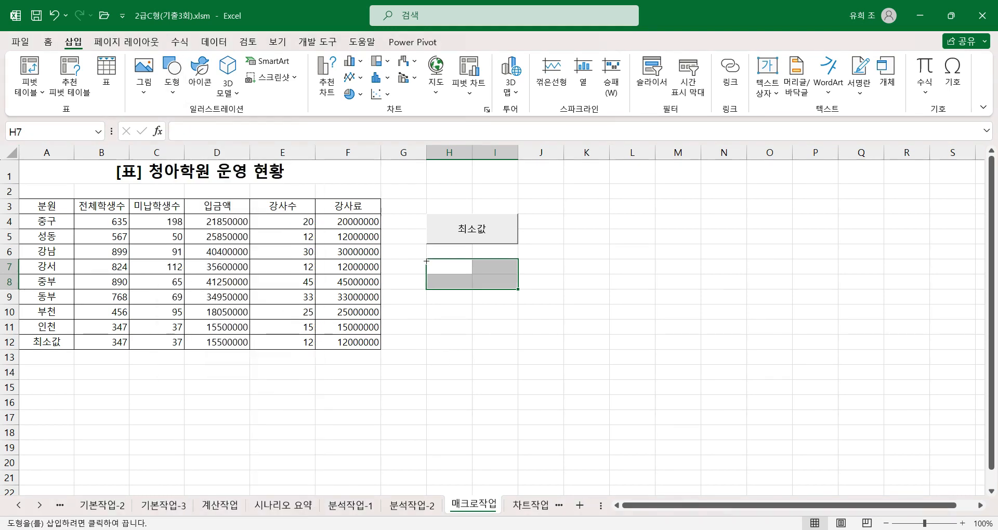
left_click_drag(427, 259, 517, 292)
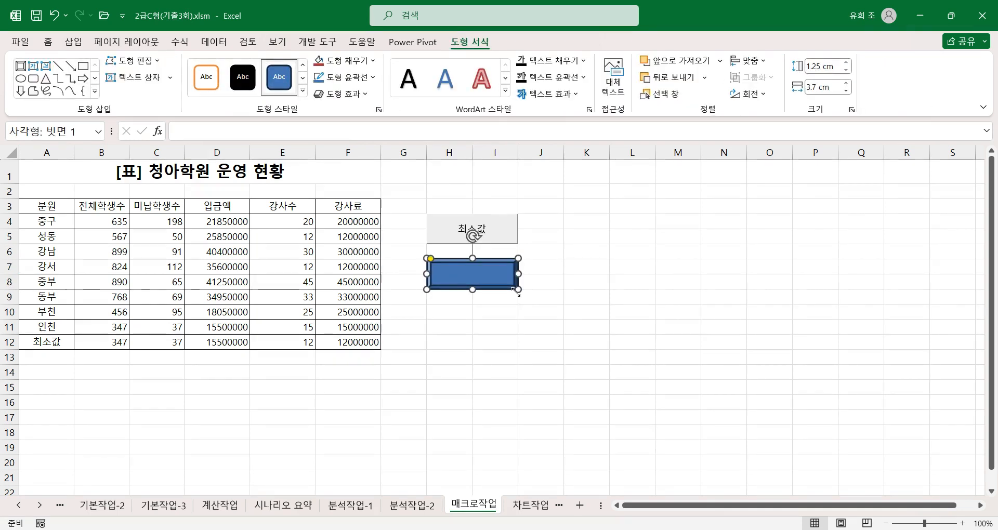
type("ㅅ")
type("서식")
Assign the 서식 macro to the bevel shape and run it from the shape to format the table.
right_click(495, 281)
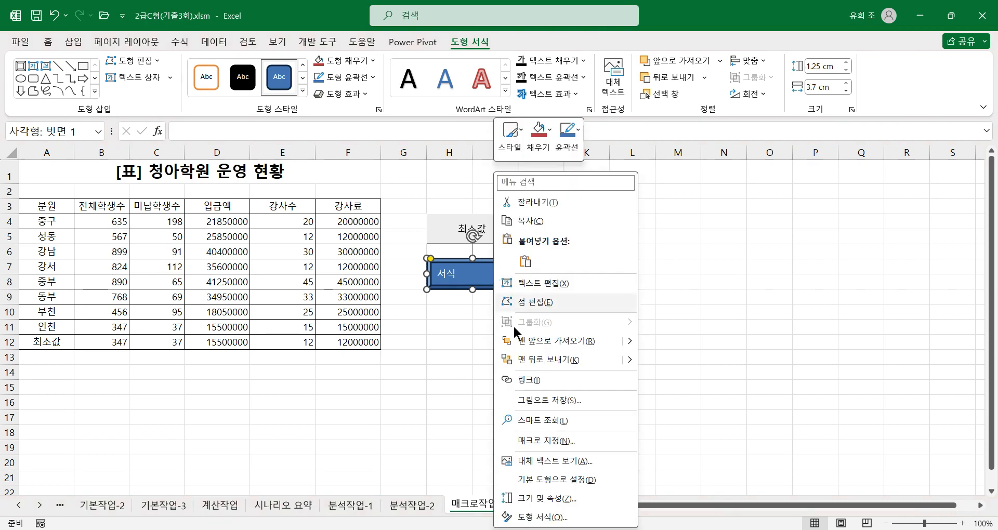
left_click(531, 439)
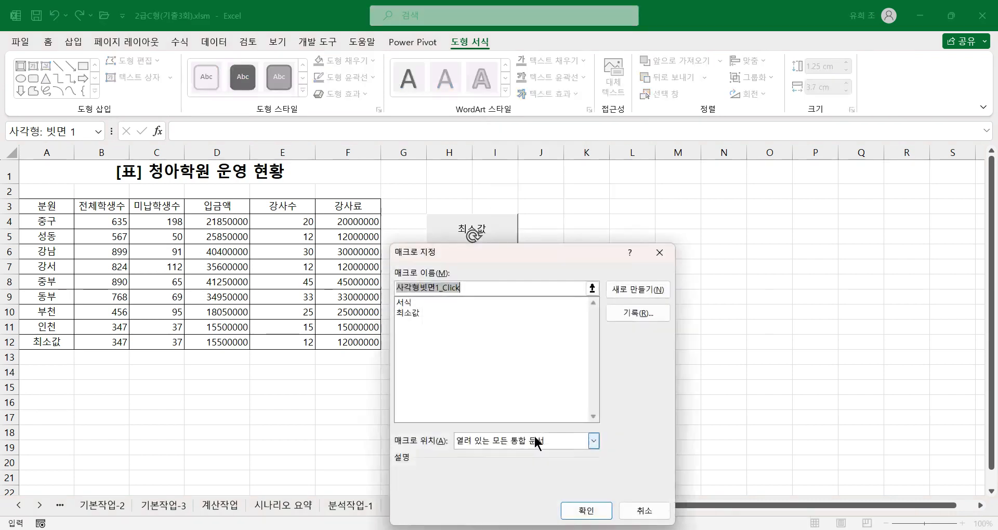
left_click(403, 301)
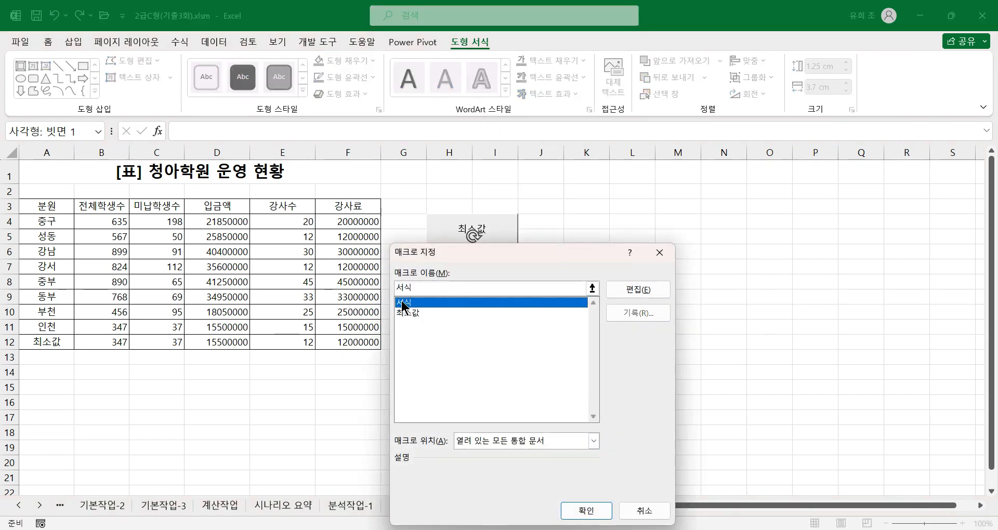
left_click(586, 510)
left_click(640, 339)
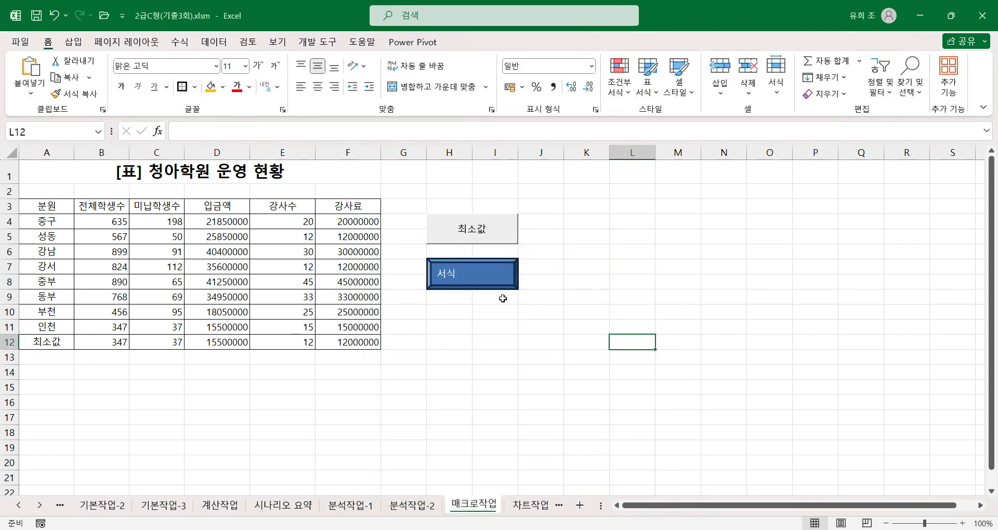
left_click(480, 280)
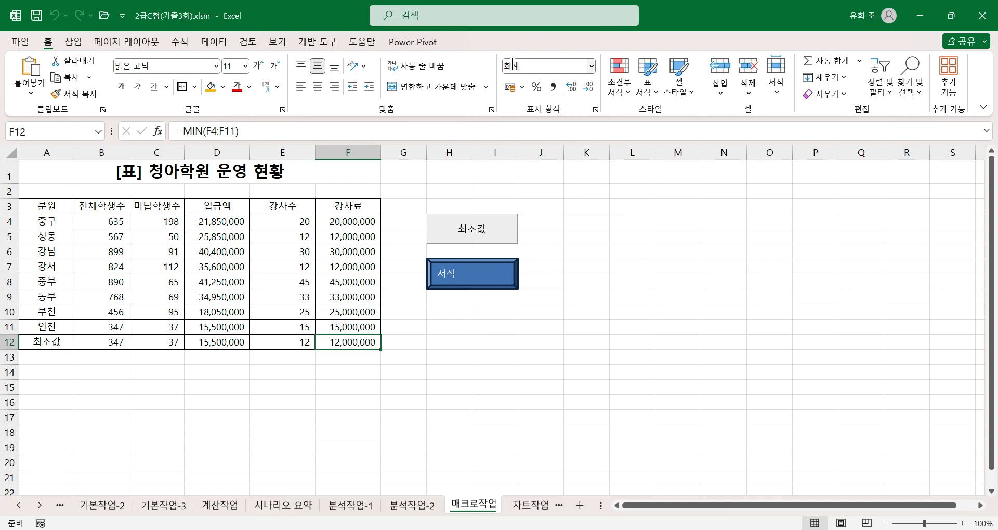
left_click_drag(408, 388, 427, 379)
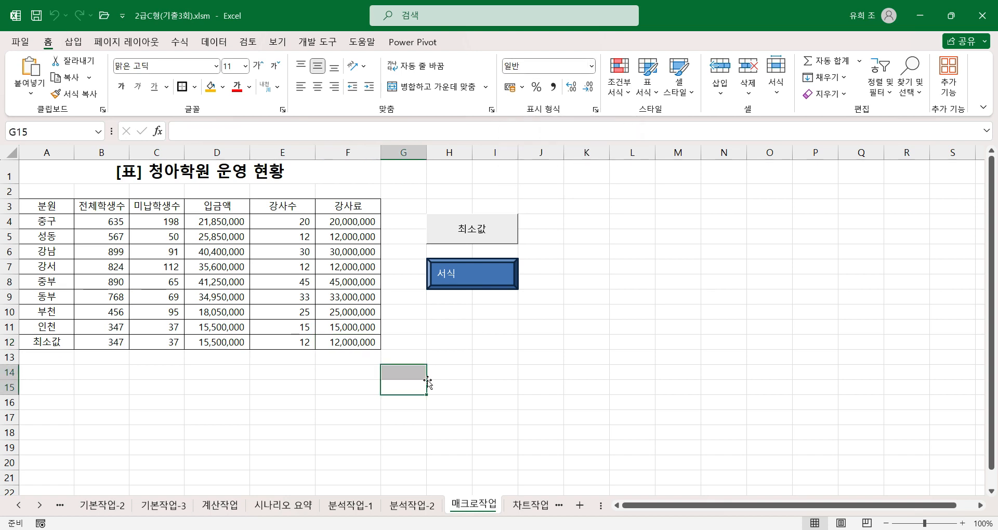
Switch to the 차트작업 sheet and examine the bar chart below the table.
left_click(529, 505)
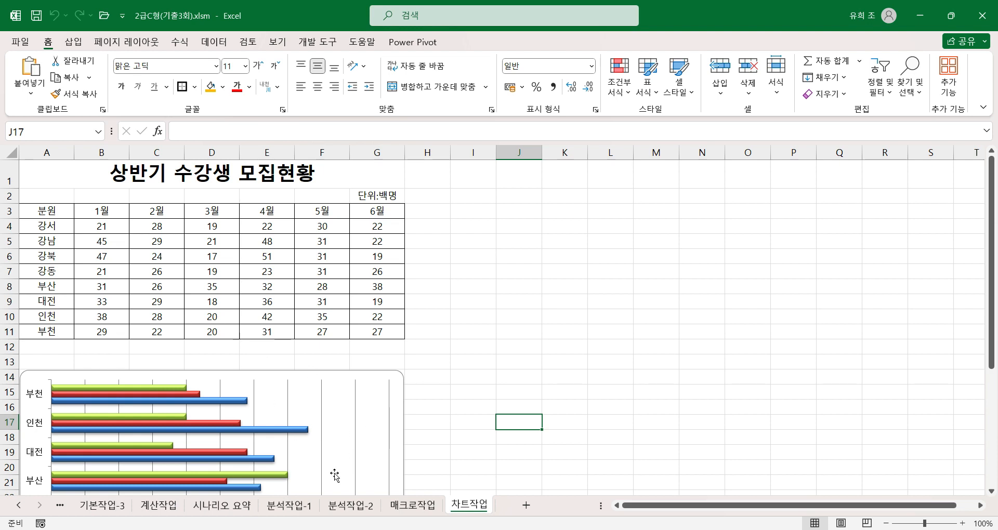
scroll(346, 452, "down", 2)
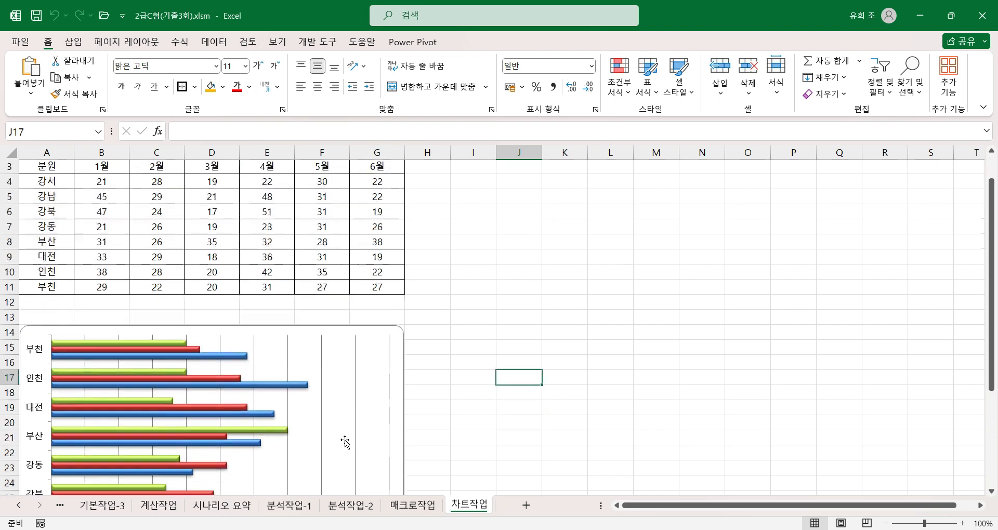
scroll(349, 446, "down", 2)
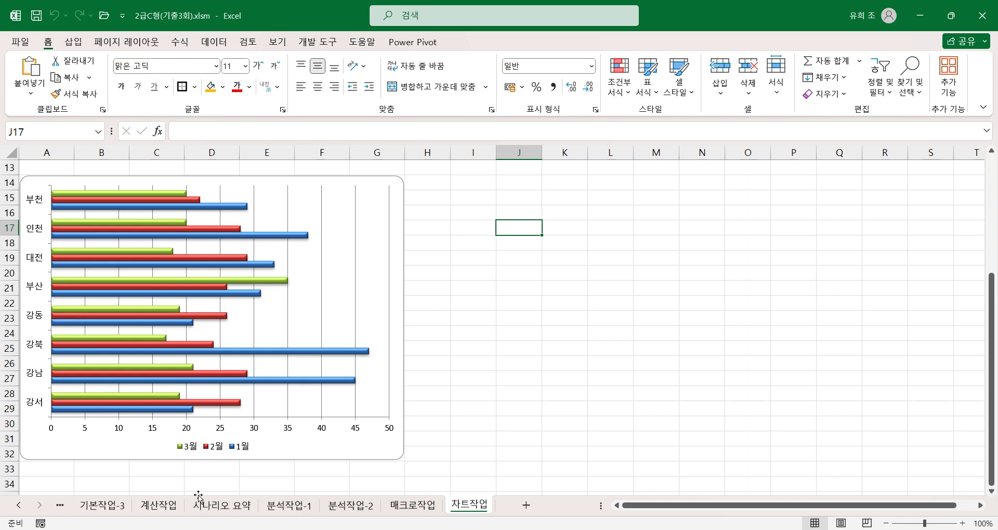
Edit the bar chart's data source so the horizontal axis labels come from A8:A11 (부산 to 부천).
scroll(194, 471, "up", 3)
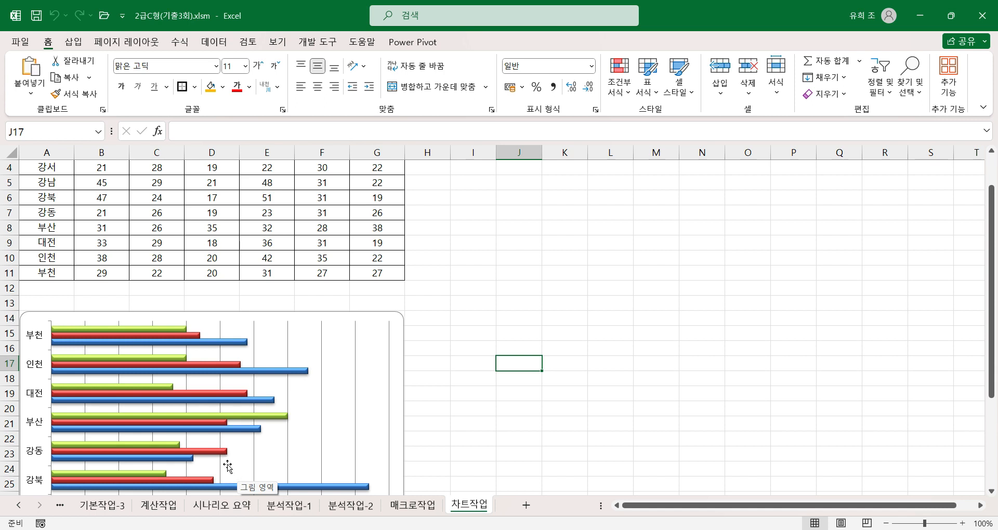
left_click(303, 405)
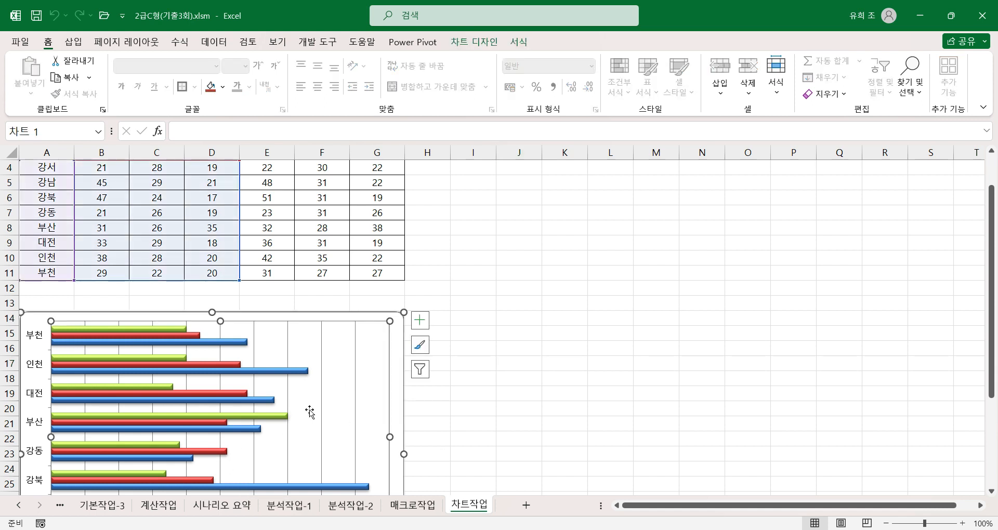
scroll(313, 416, "up", 1)
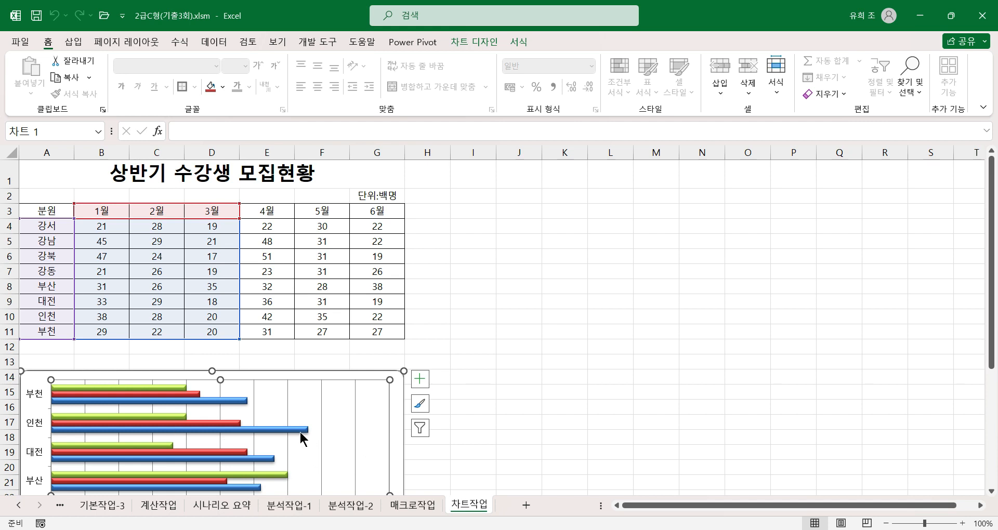
key("F8")
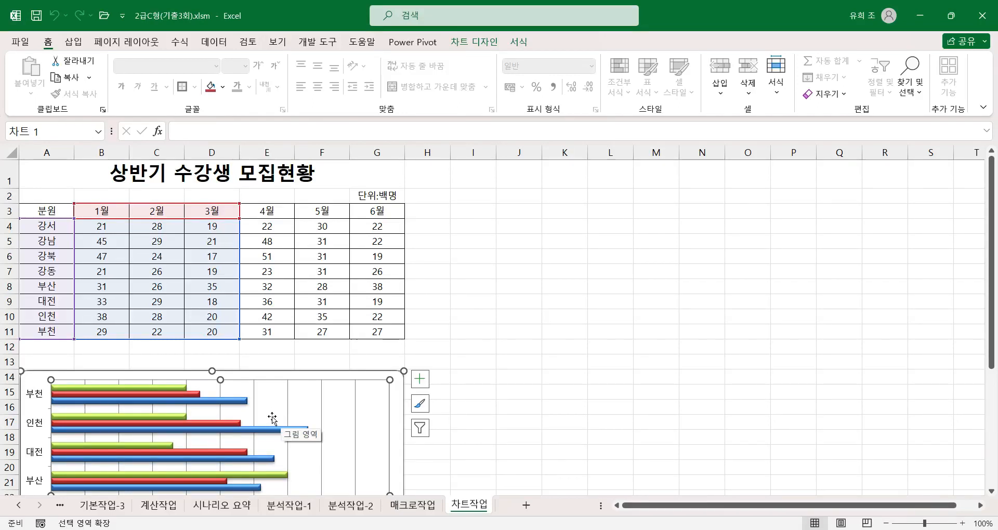
right_click(271, 414)
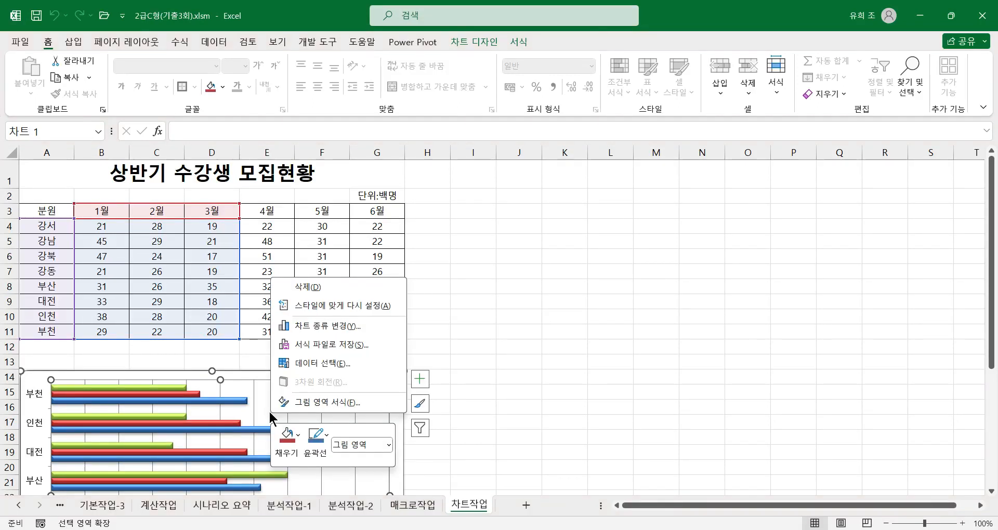
left_click(326, 362)
left_click_drag(643, 249, 431, 255)
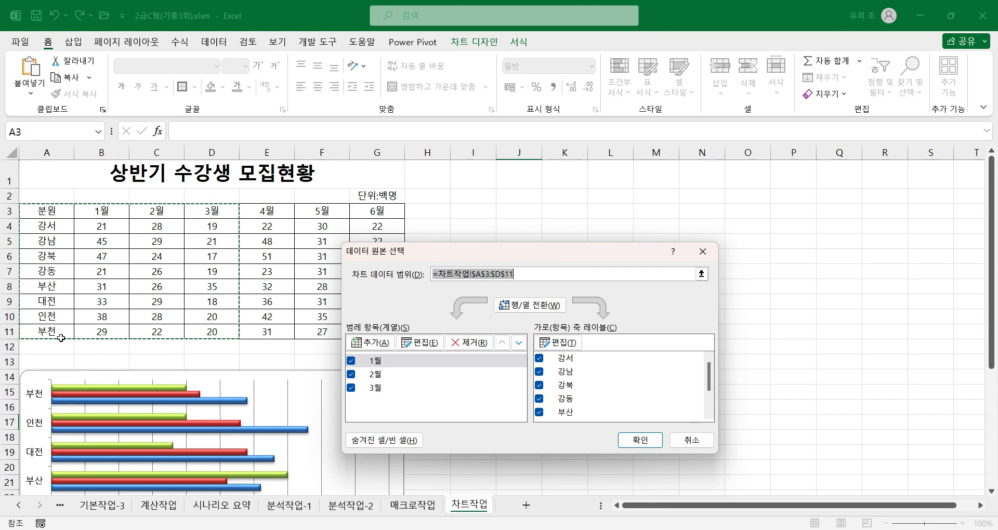
left_click(562, 344)
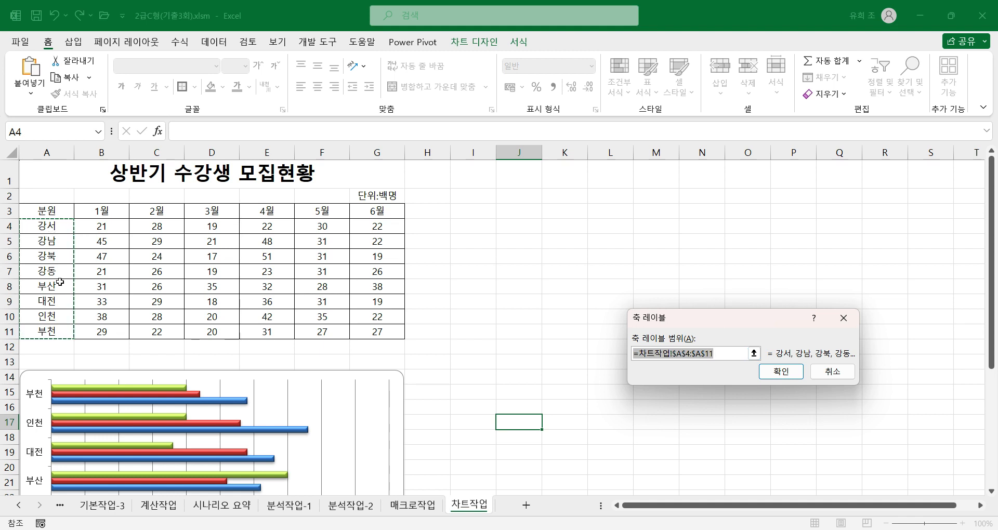
left_click_drag(62, 287, 62, 331)
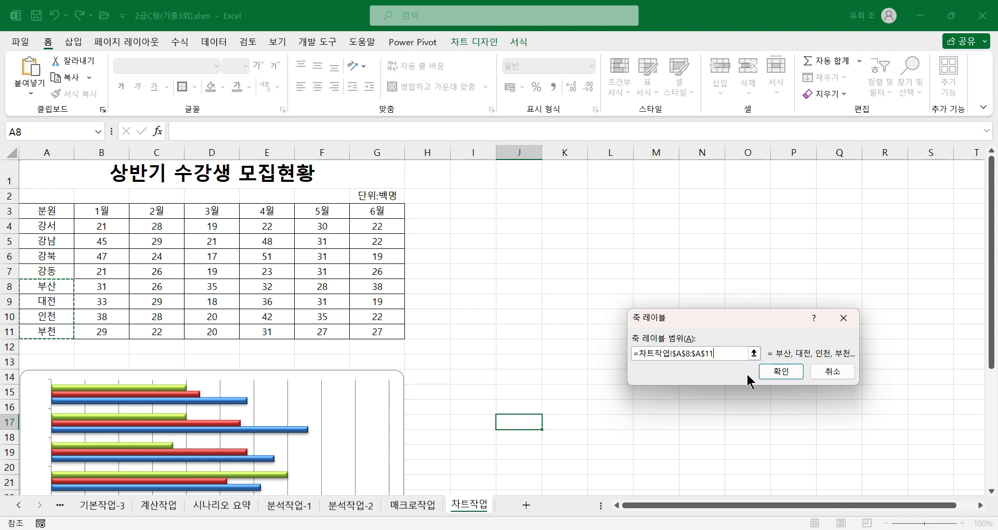
left_click(781, 371)
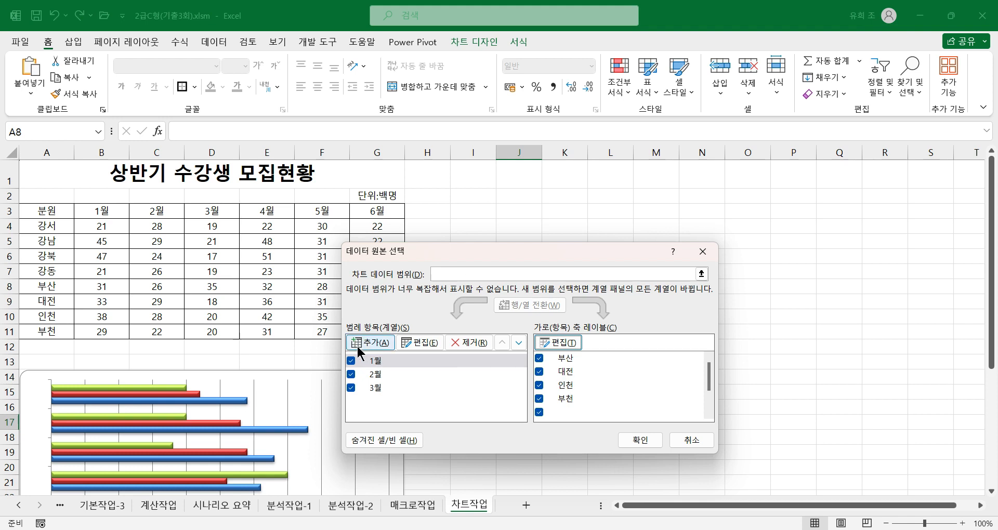
Redefine the 1월 series to take its name from E3 (4월) and its values from E8:E11.
left_click(381, 359)
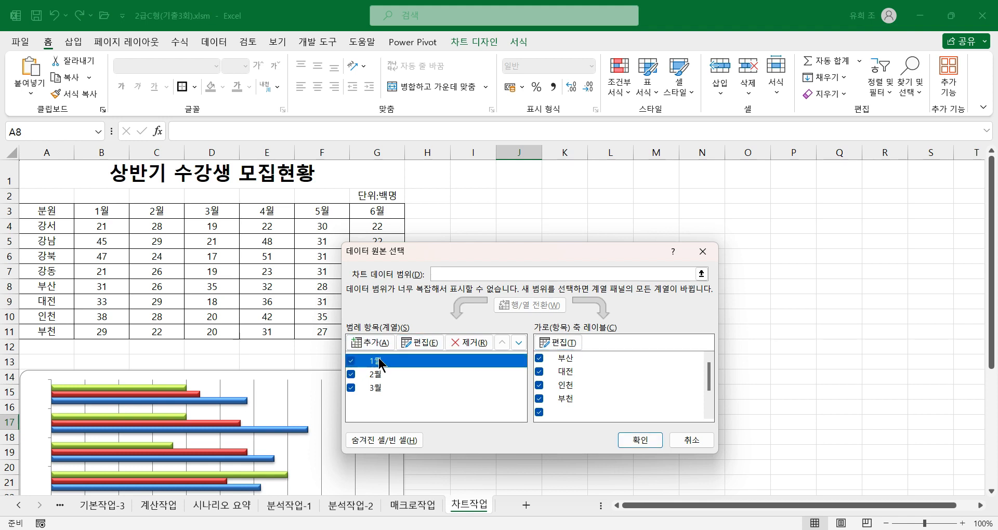
left_click_drag(480, 252, 617, 244)
left_click(557, 339)
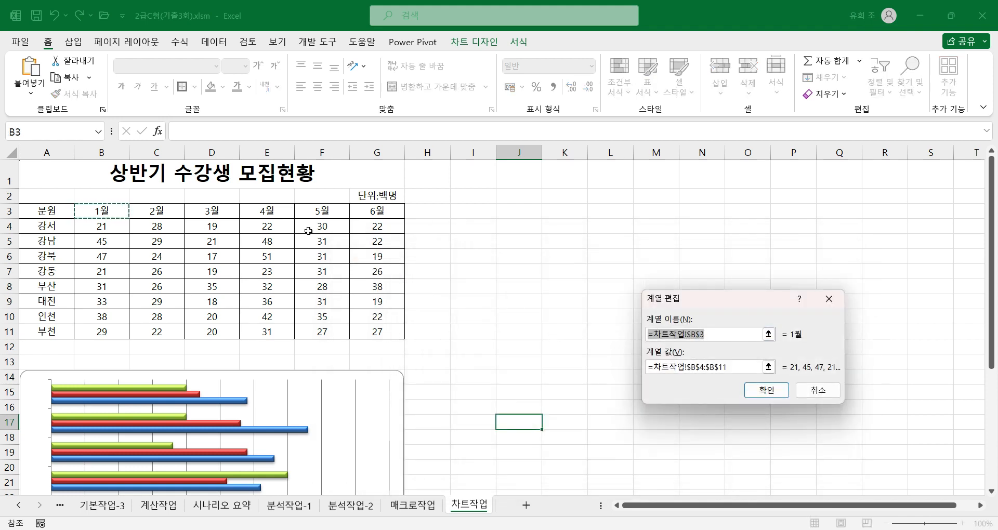
left_click(281, 212)
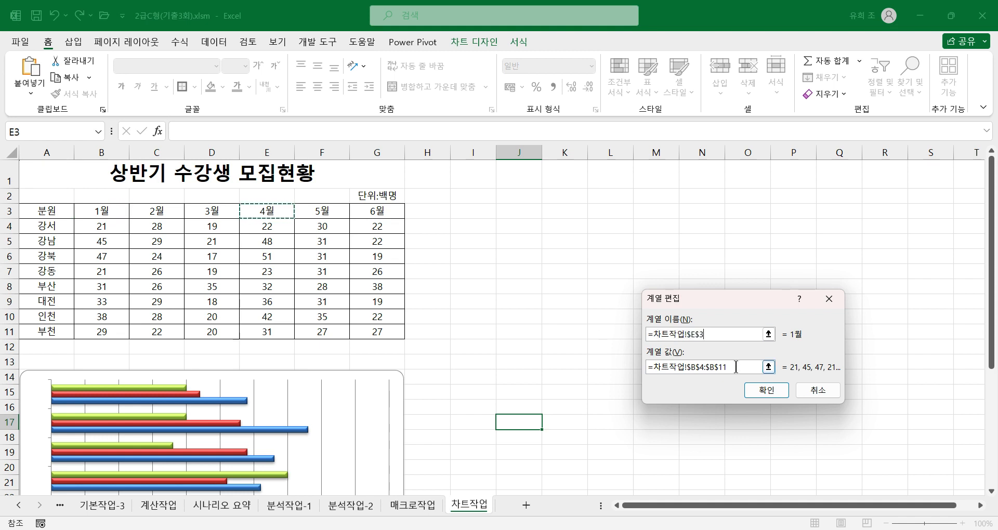
left_click_drag(736, 367, 645, 367)
key("BackSpace")
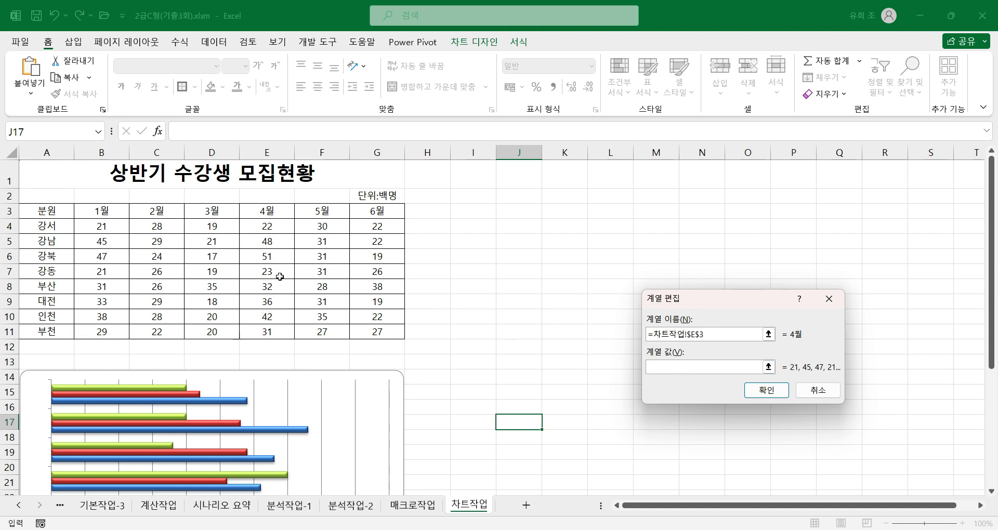
left_click_drag(269, 286, 267, 331)
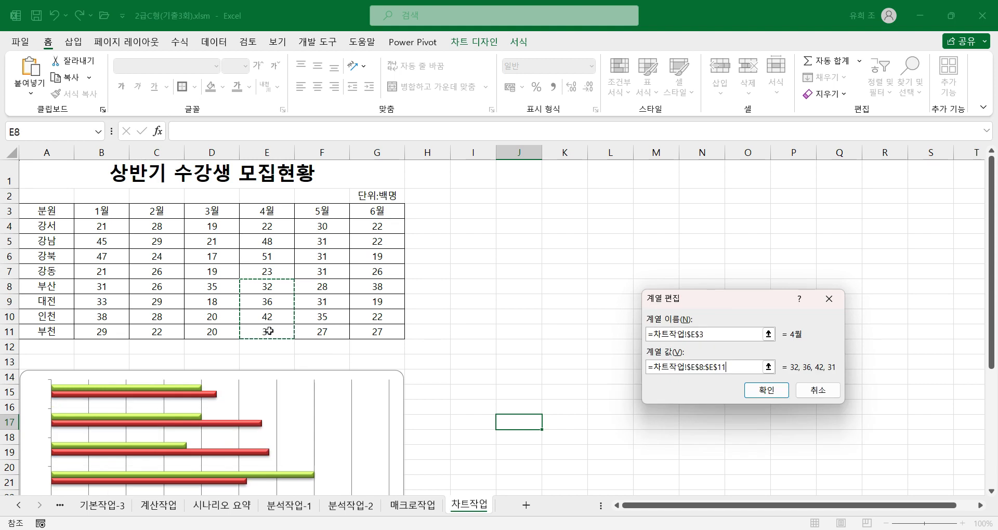
left_click(768, 391)
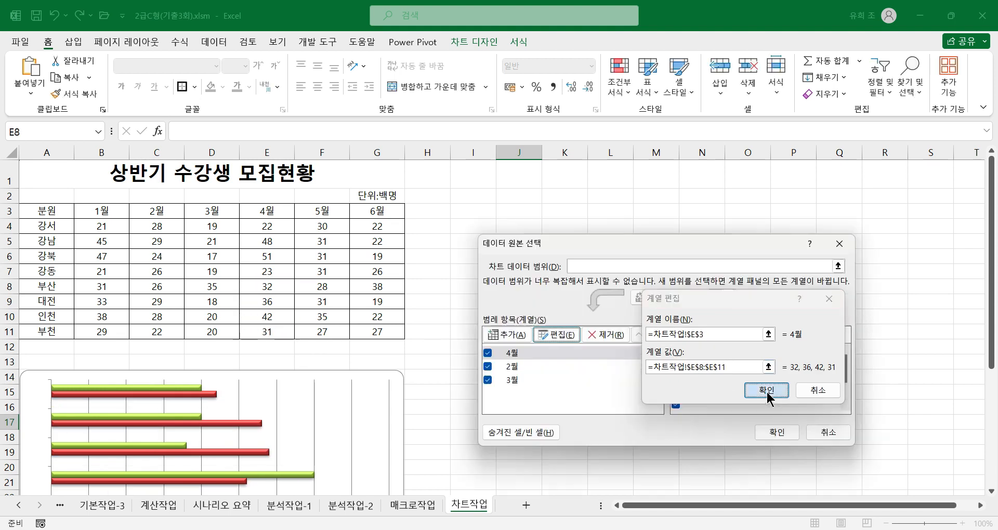
Redefine the 2월 series to take its name from F3 (5월) and its values from F8:F11.
left_click(513, 367)
left_click(556, 334)
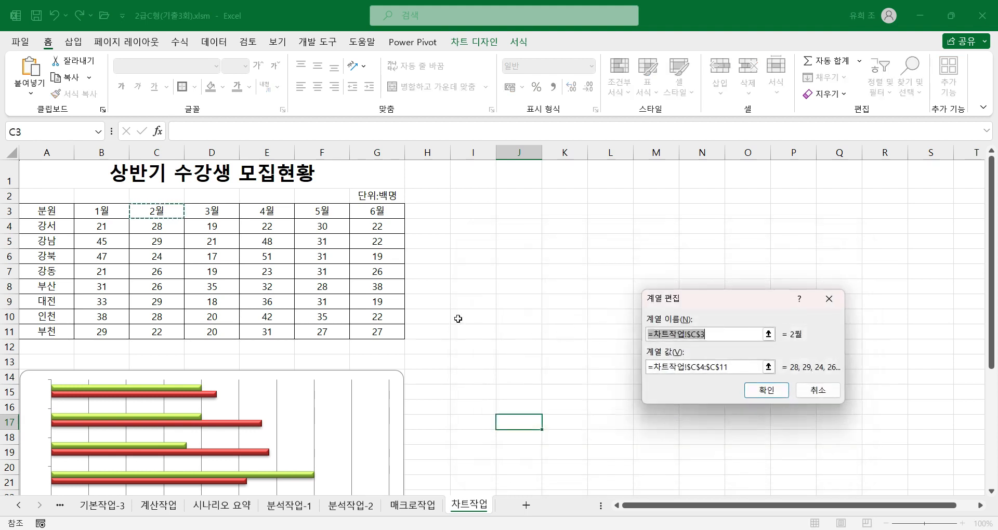
left_click(328, 213)
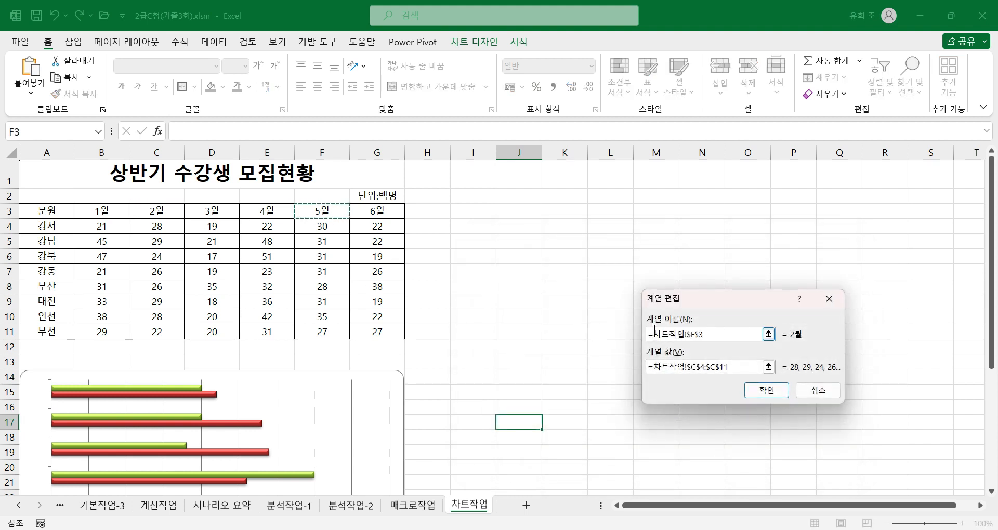
left_click_drag(732, 368, 528, 360)
key("BackSpace")
left_click_drag(325, 287, 332, 335)
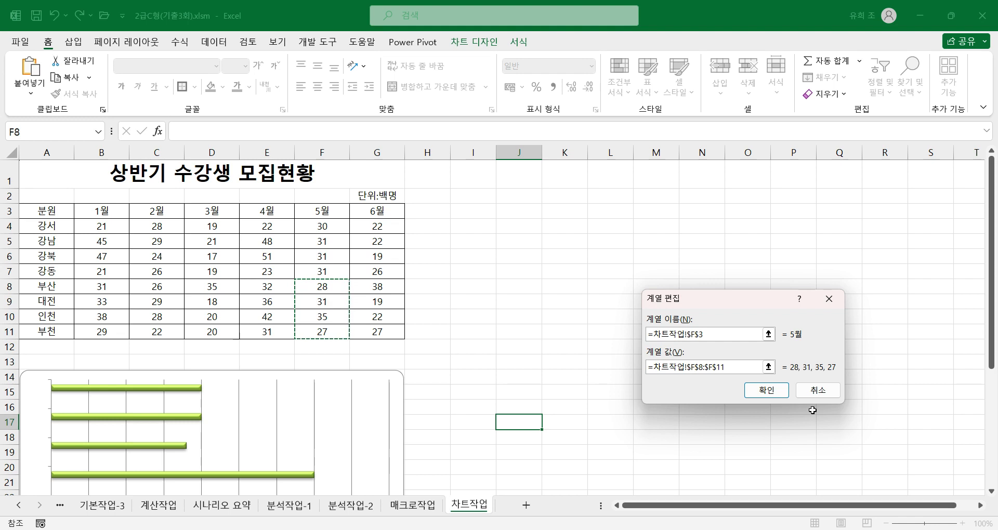
left_click(768, 390)
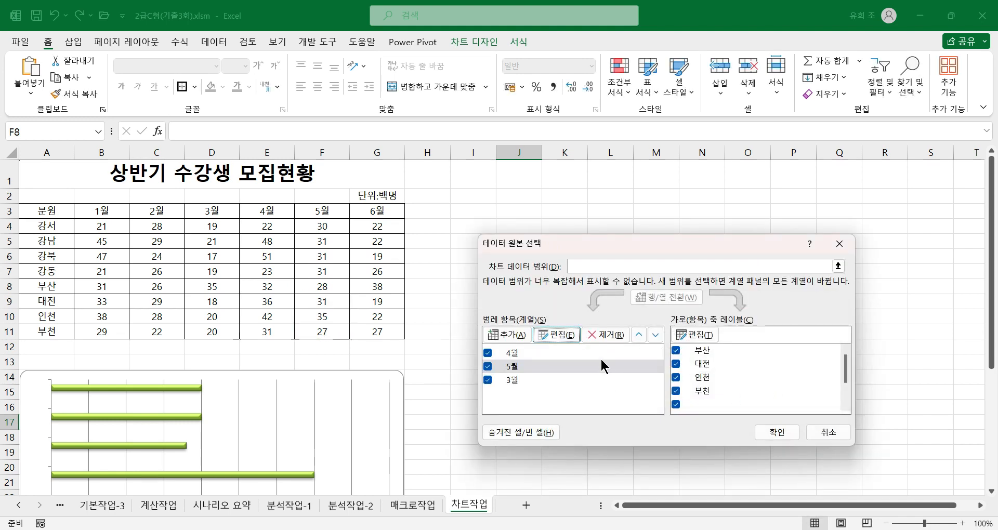
Redefine the 3월 series with name G3 (6월) and values G8:G11, and apply the new data source to the chart.
left_click(513, 383)
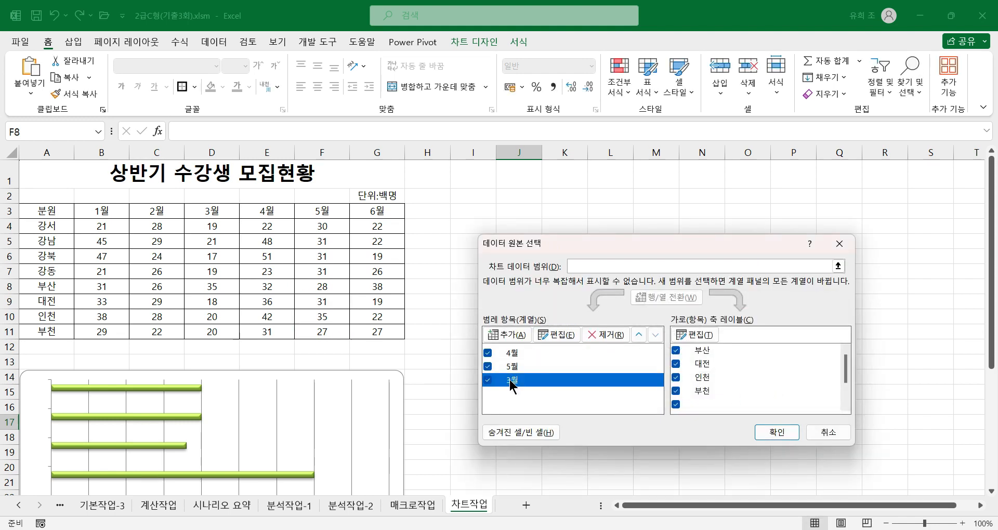
left_click(556, 334)
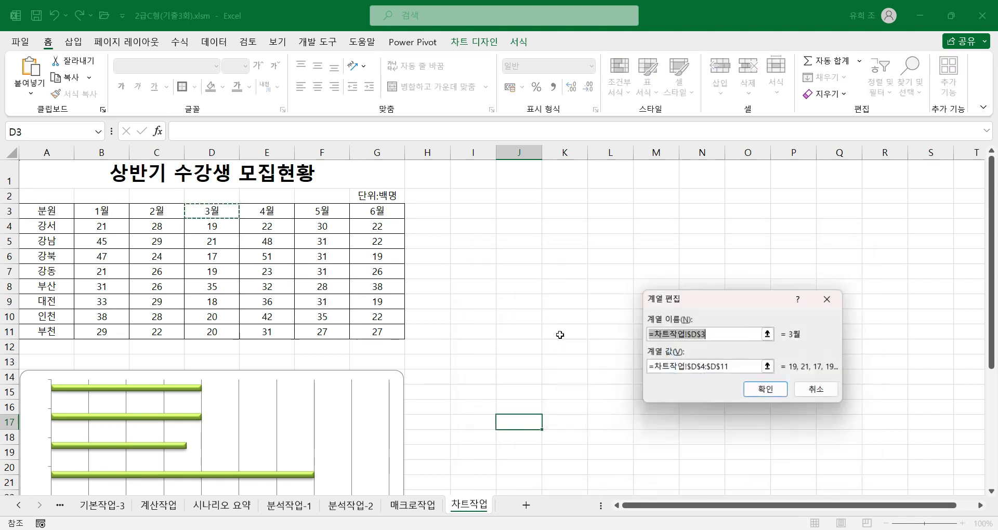
left_click(393, 212)
left_click_drag(731, 367, 649, 367)
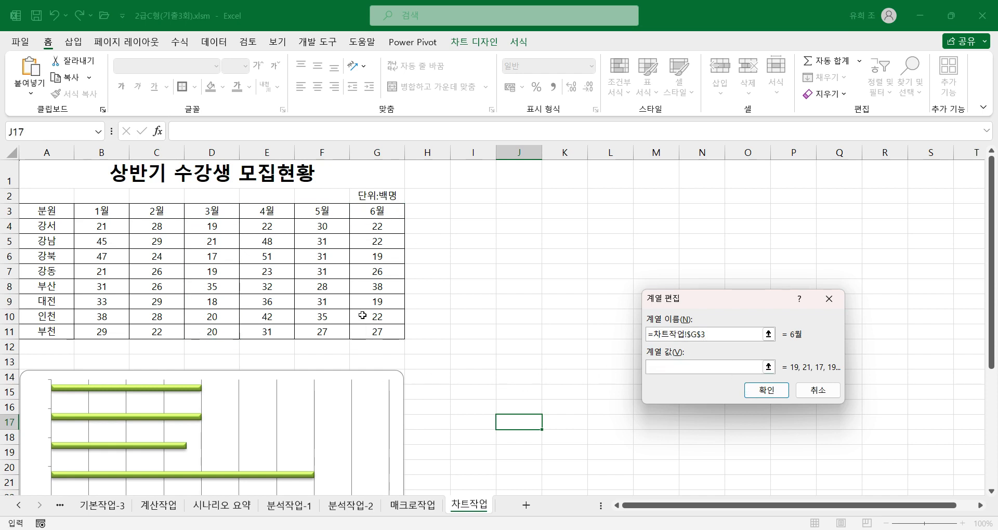
left_click_drag(383, 287, 389, 338)
left_click(763, 389)
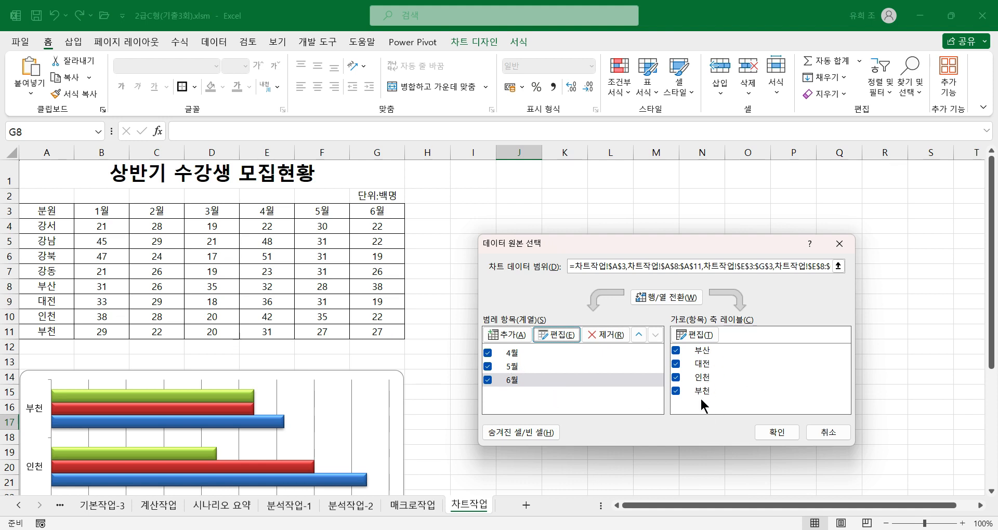
left_click(778, 437)
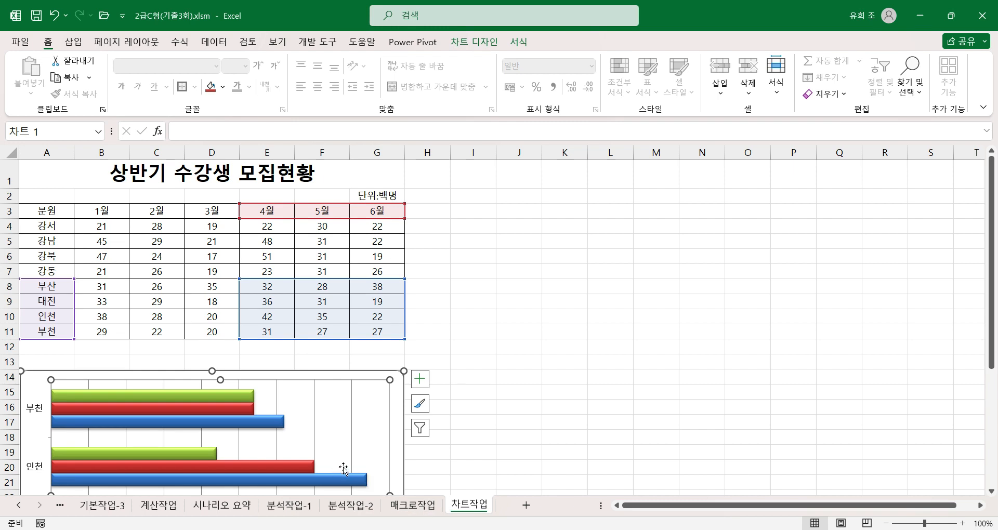
Change the chart type to clustered column (묶은 세로 막대형).
right_click(328, 435)
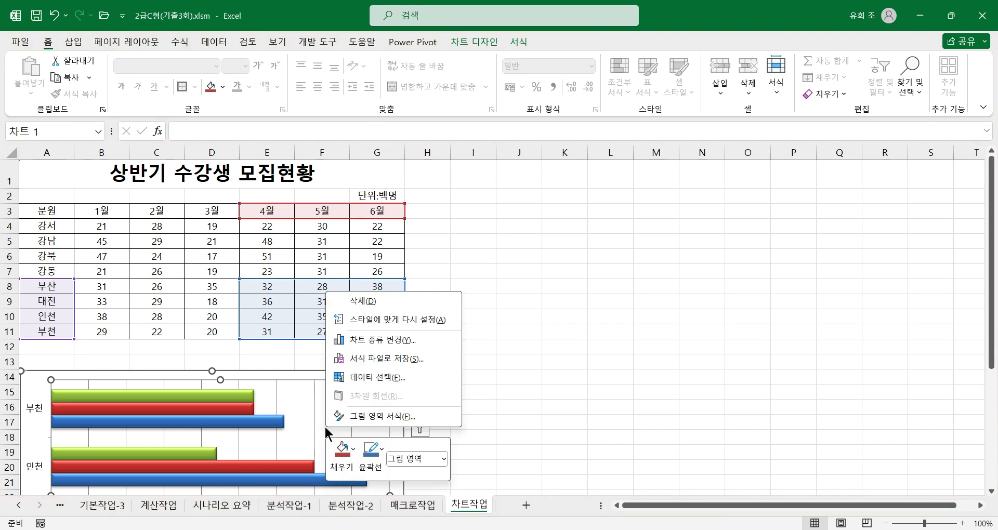
left_click(379, 339)
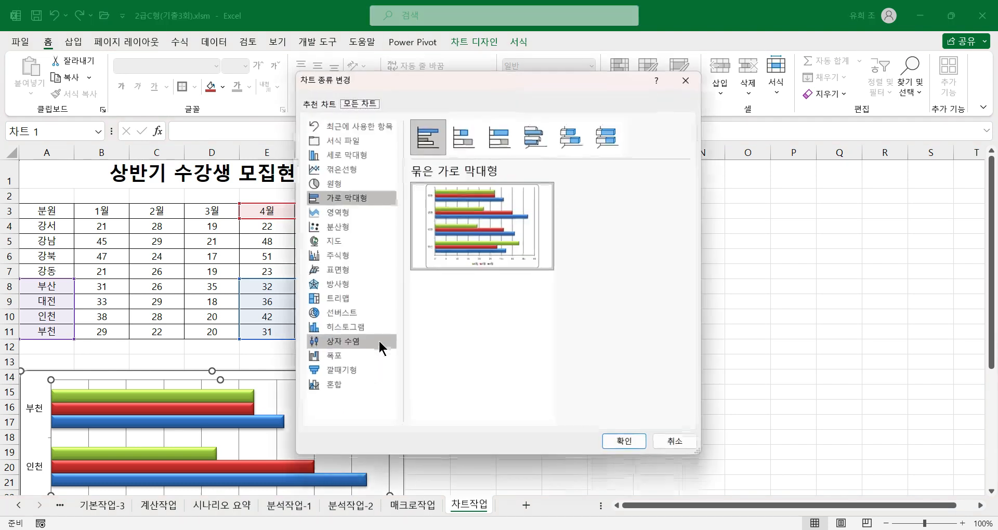
left_click(335, 150)
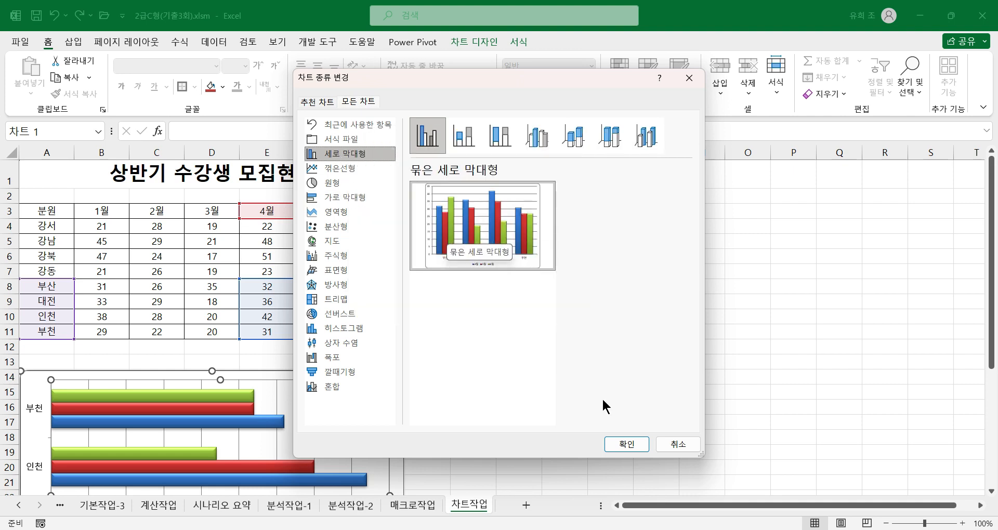
left_click(626, 445)
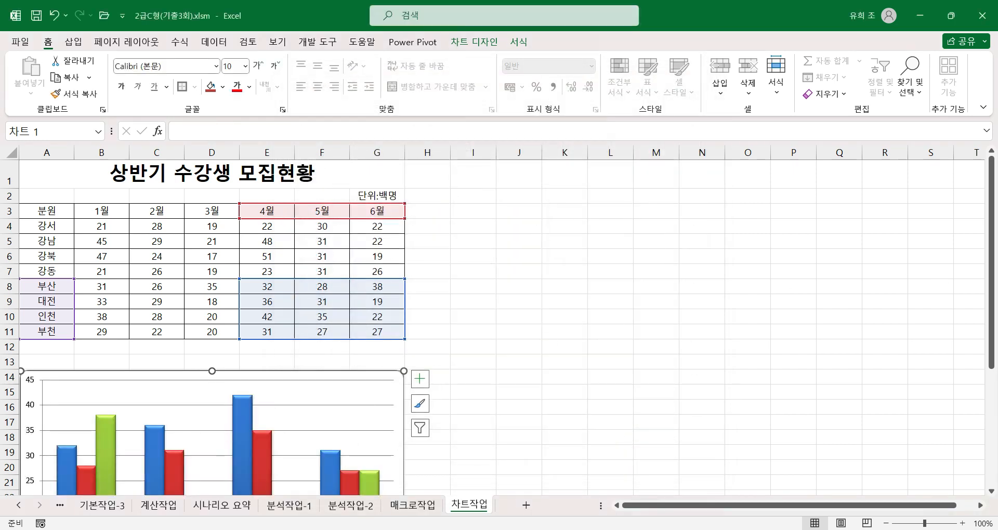
Add a chart title above the columns and set its text to 분원별 수강생 모집현황.
left_click_drag(993, 336, 986, 447)
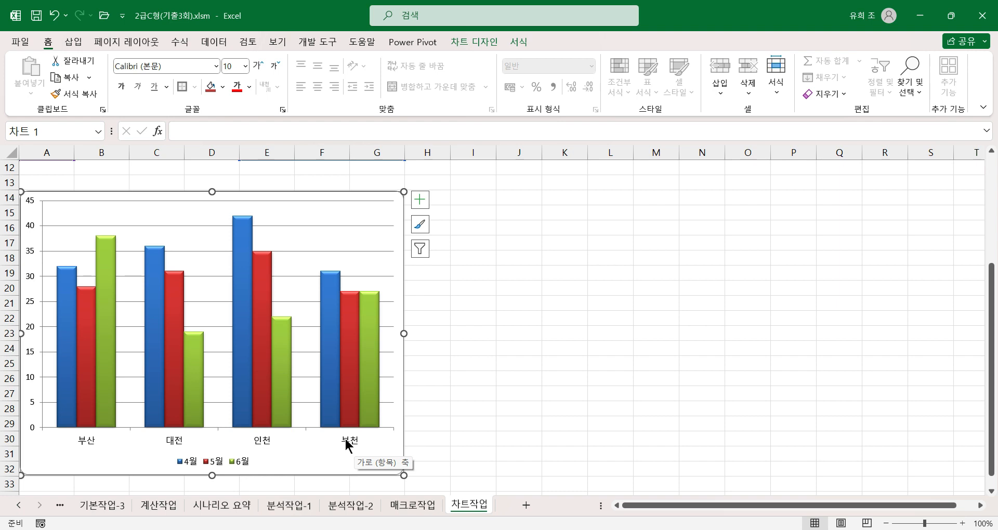
left_click(420, 200)
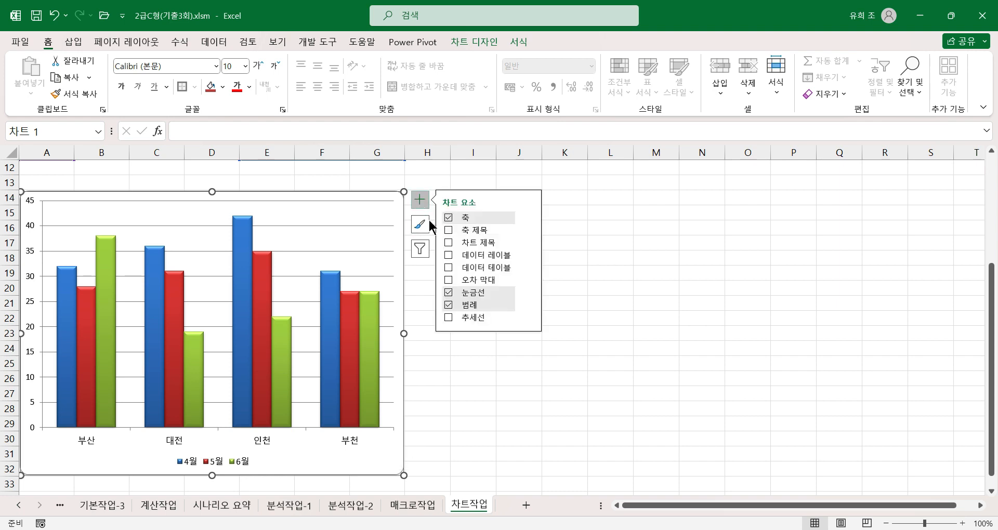
left_click(448, 242)
left_click(185, 211)
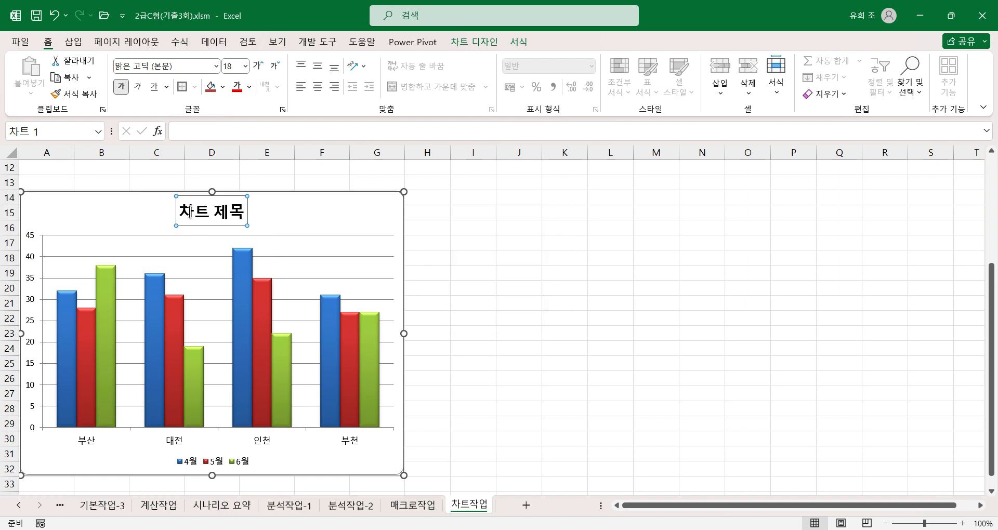
left_click_drag(185, 211, 251, 212)
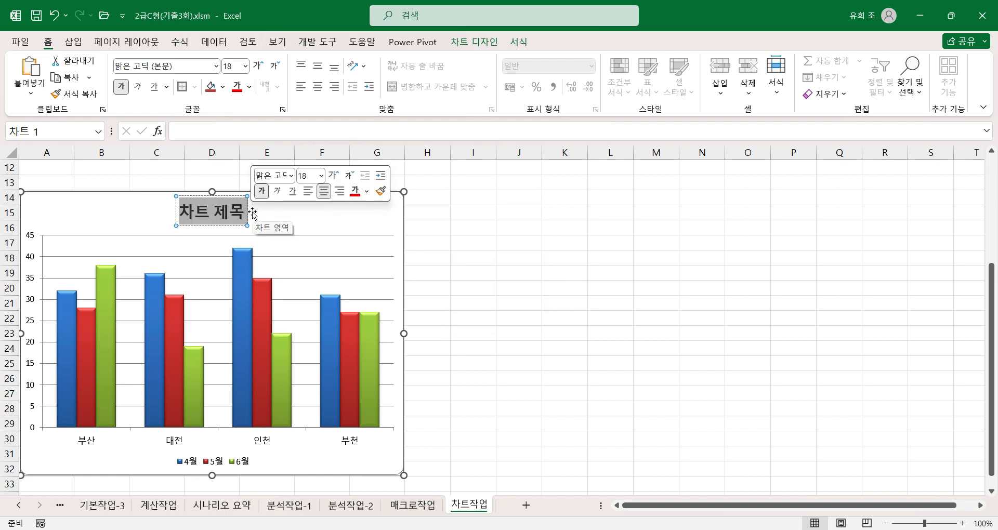
type("분원ㅂ")
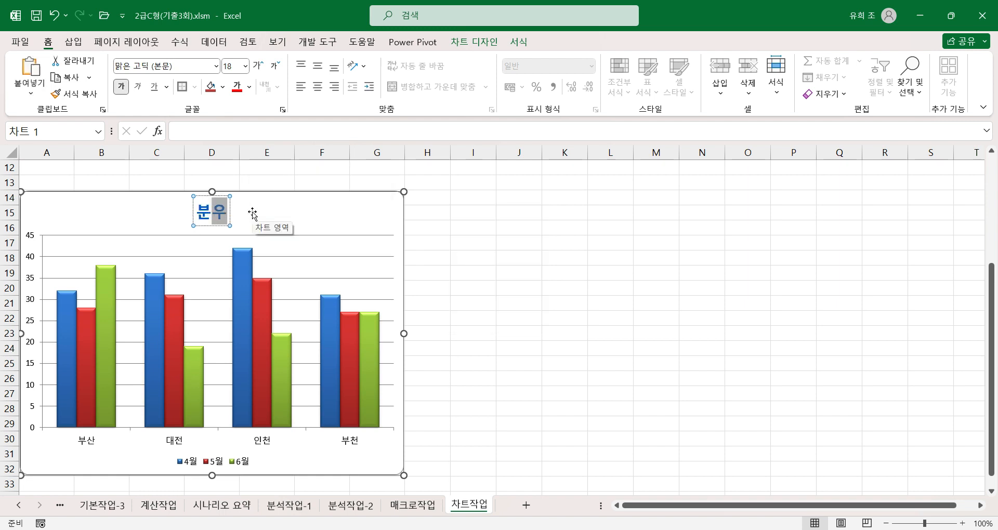
type("별 수강생ㅁ")
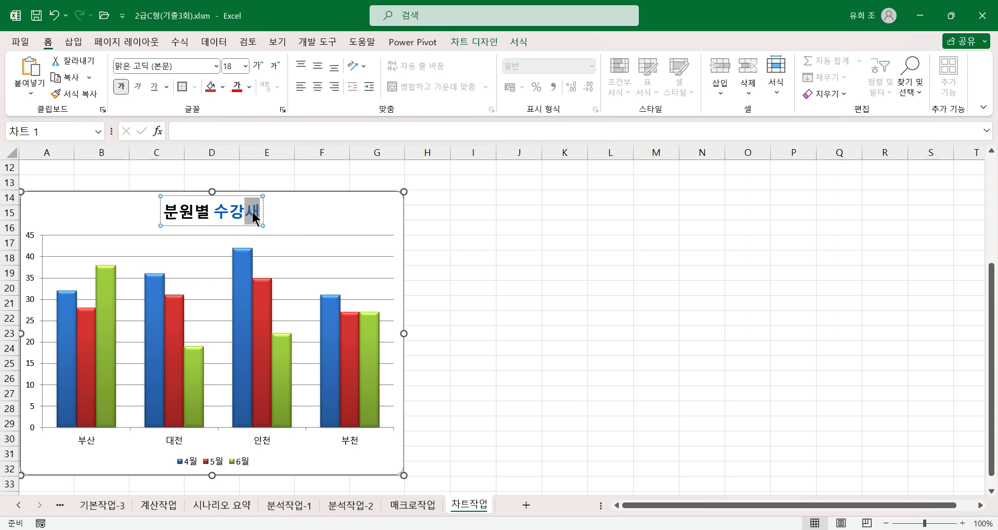
type("모집현황")
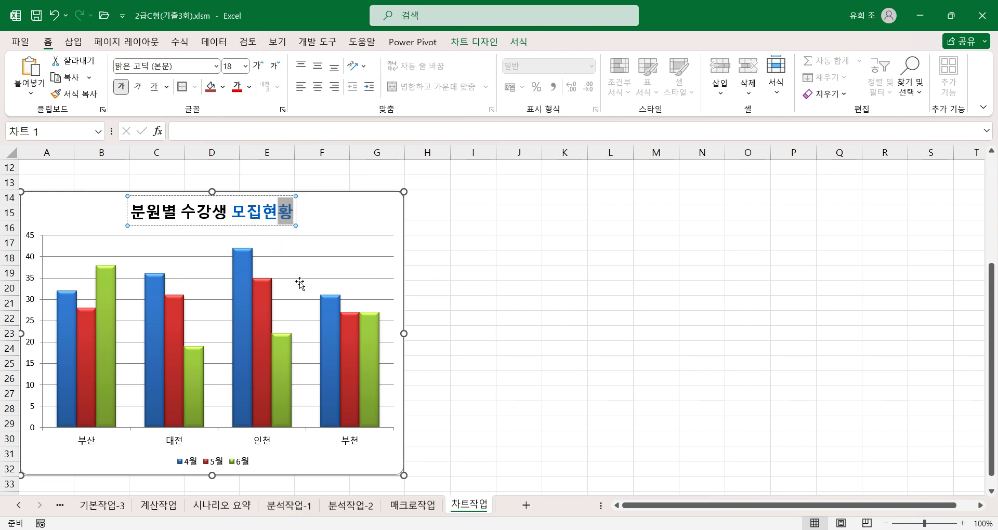
Add axis titles to the chart and keep only the vertical one (기본 세로), removing the horizontal title (기본 가로).
left_click(381, 219)
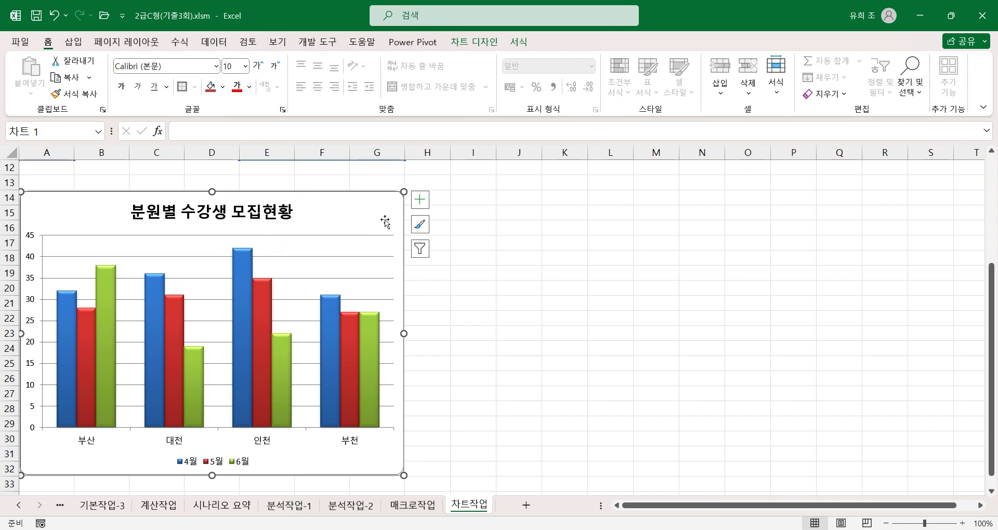
left_click(420, 203)
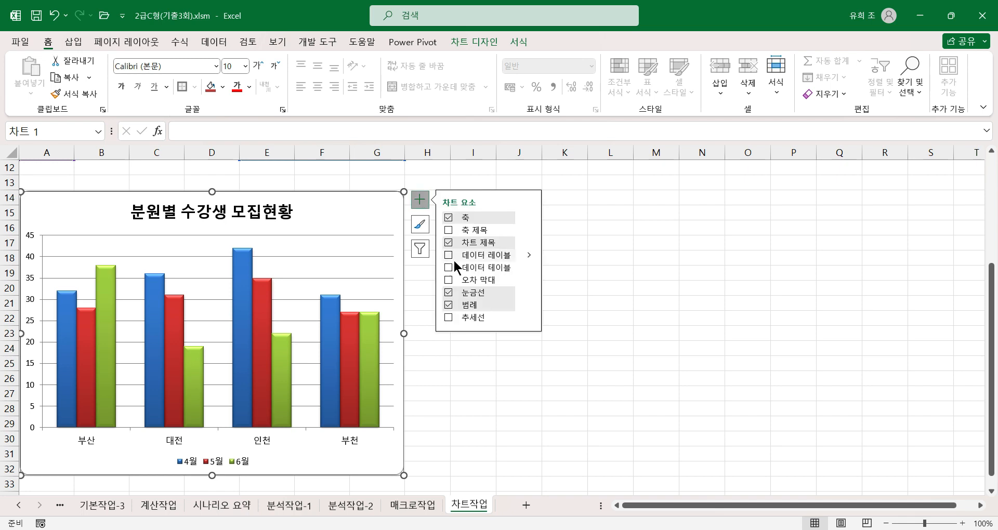
left_click(448, 230)
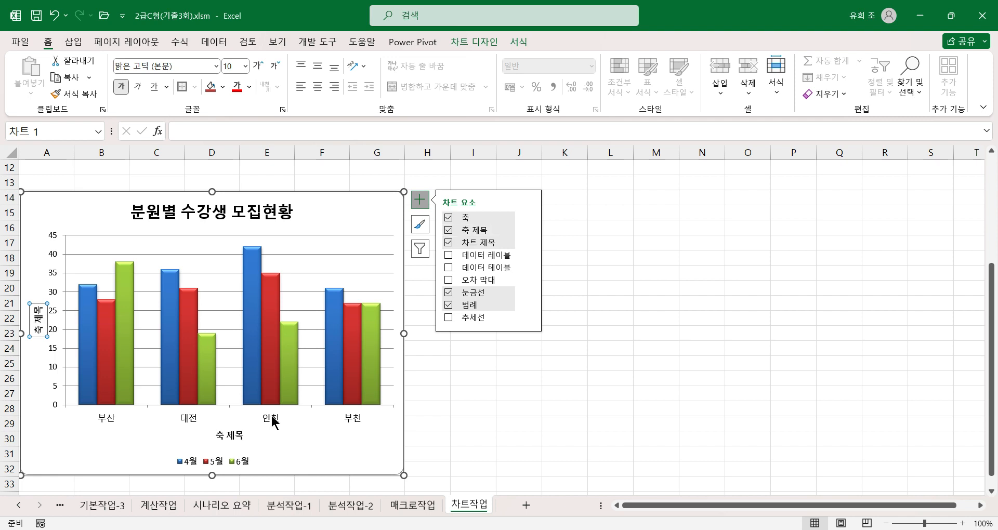
left_click(529, 230)
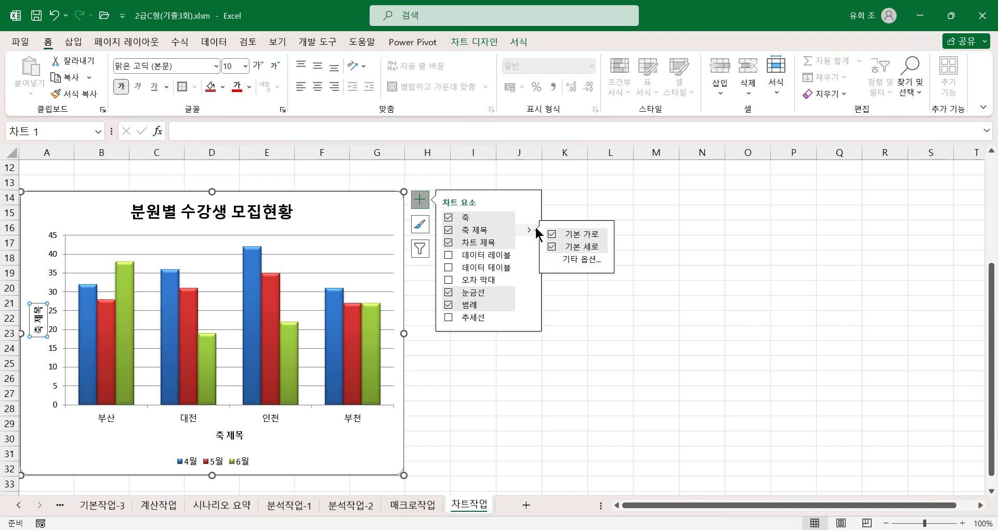
left_click(552, 237)
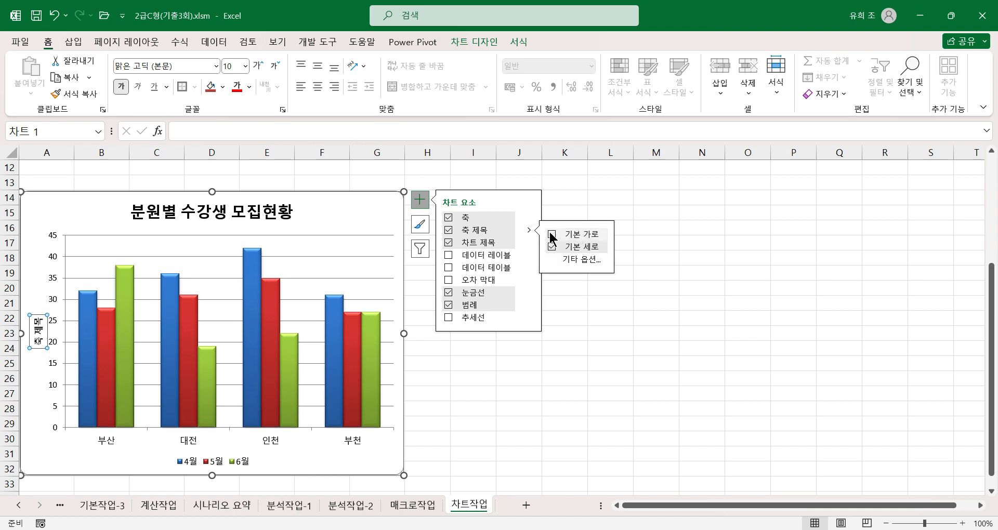
Replace the vertical axis title's placeholder text with 단위:백명.
left_click_drag(41, 319, 42, 345)
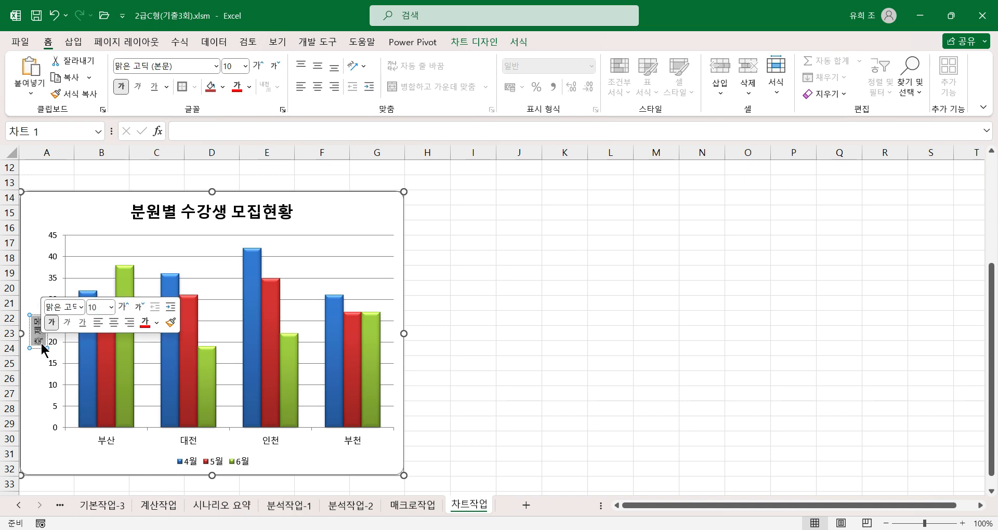
type("단위")
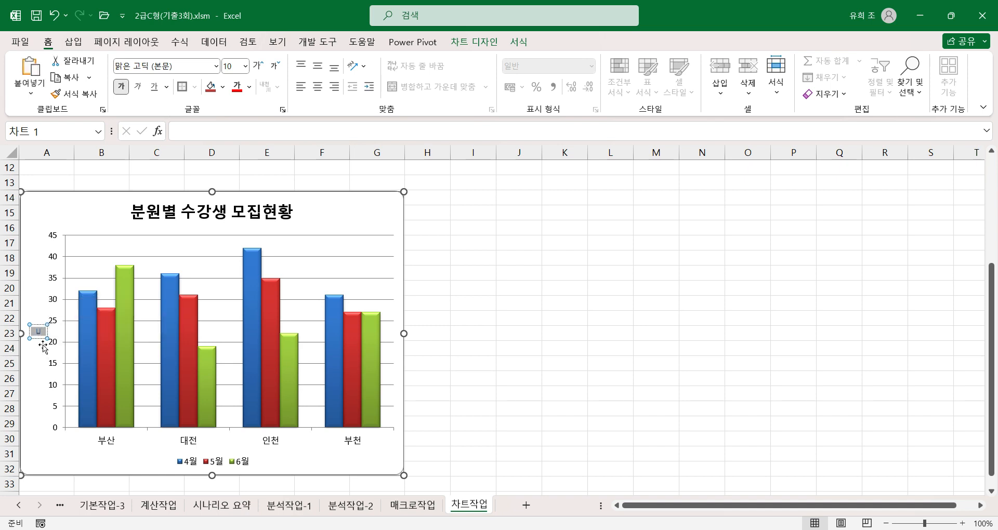
type(":")
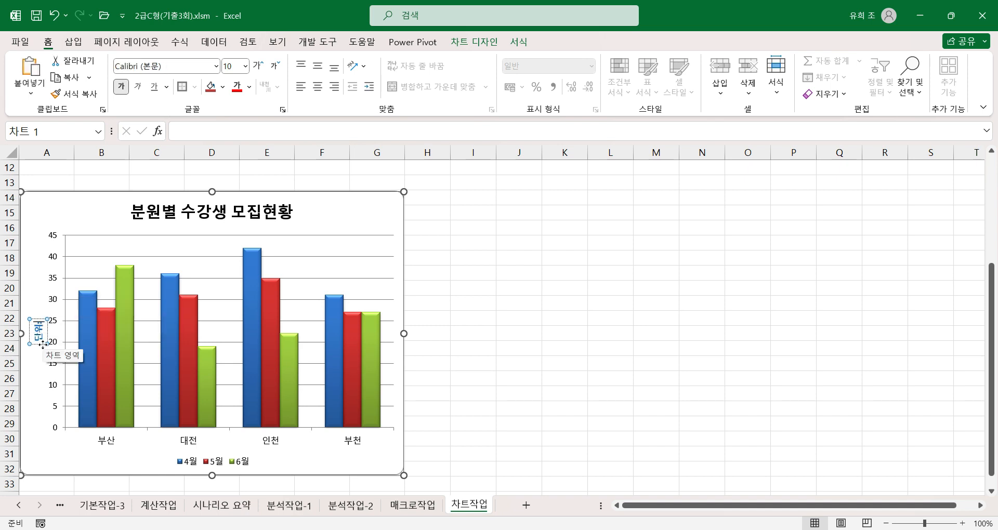
type("명")
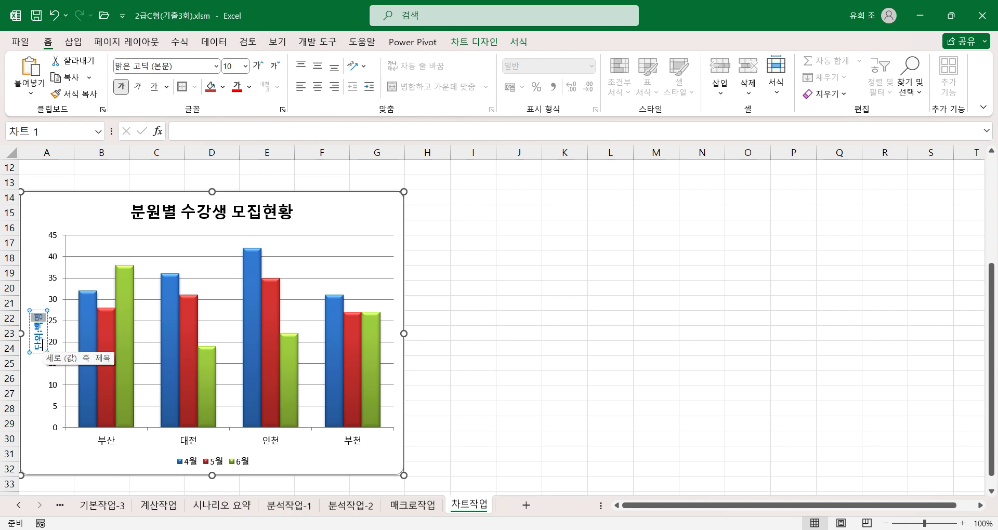
key("Escape")
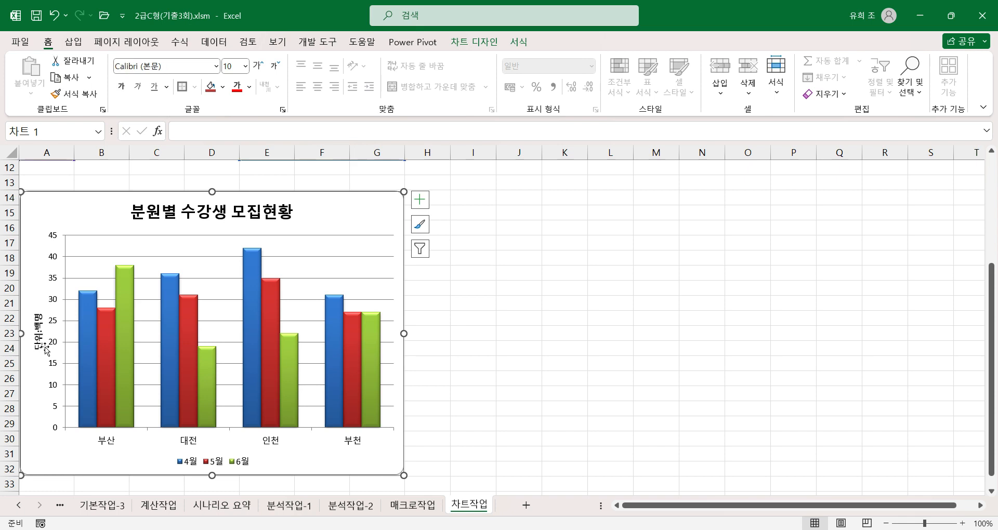
key("ctrl+b")
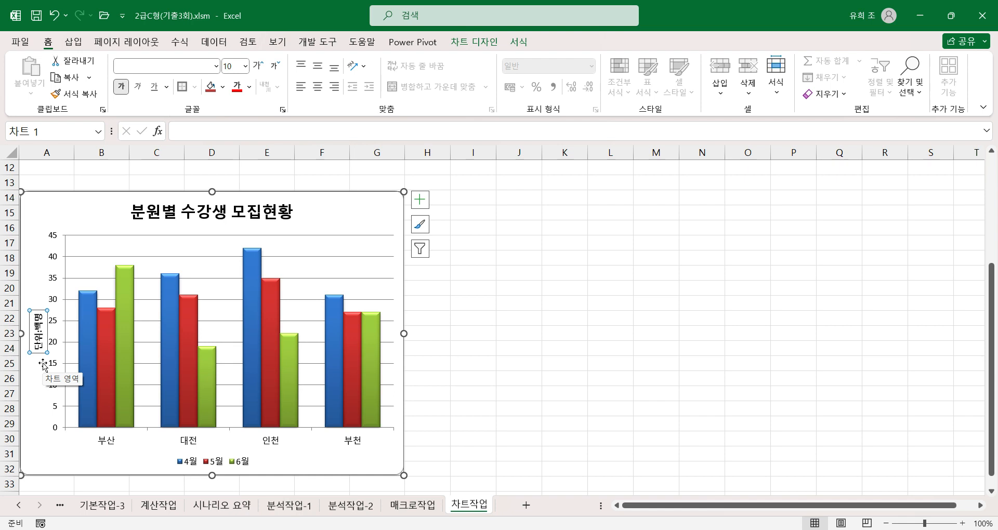
Set the vertical value axis to a maximum of 50 and a major unit of 10.
left_click(55, 301)
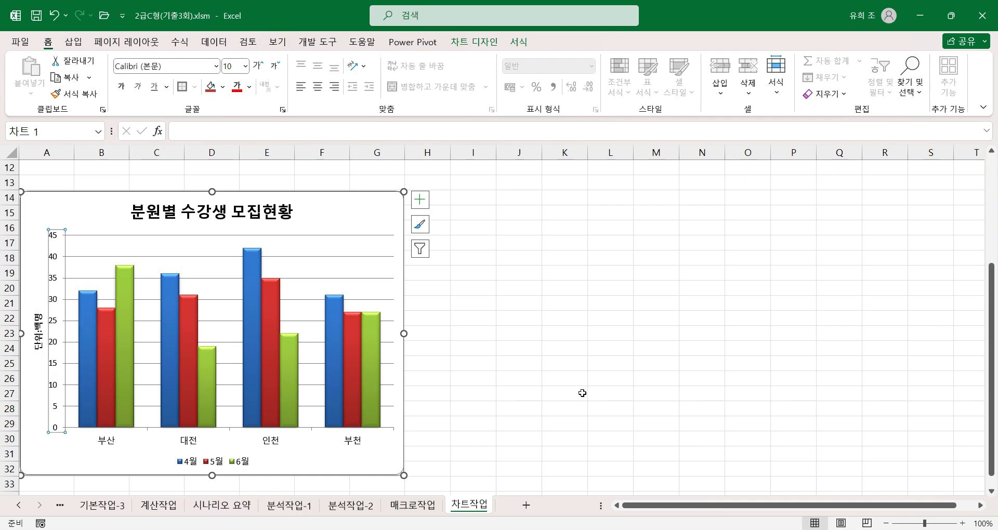
double_click(55, 329)
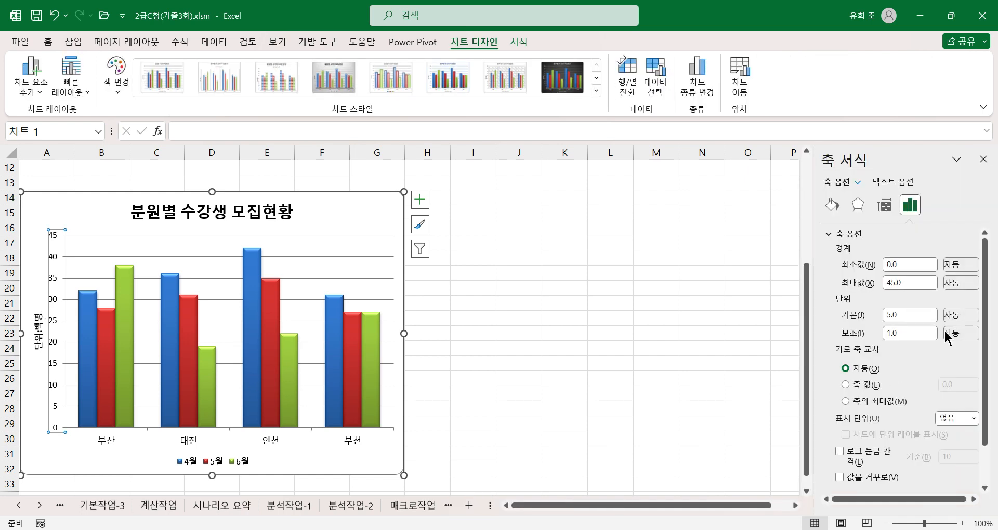
left_click(913, 282)
type("50")
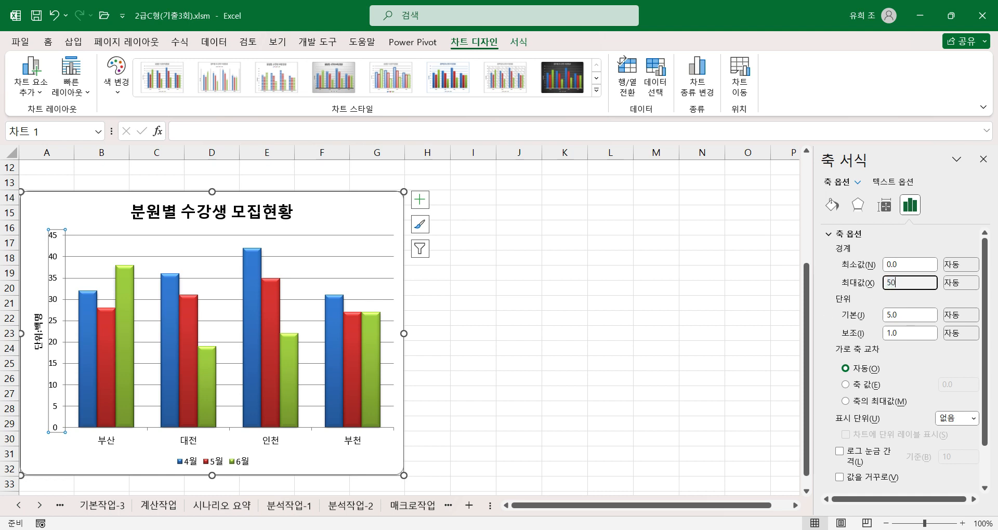
key("Return")
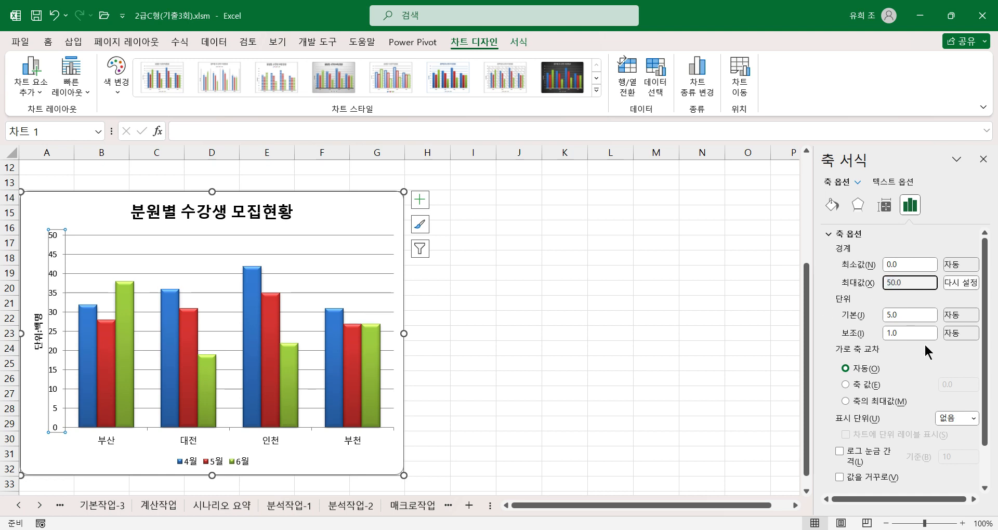
left_click(910, 318)
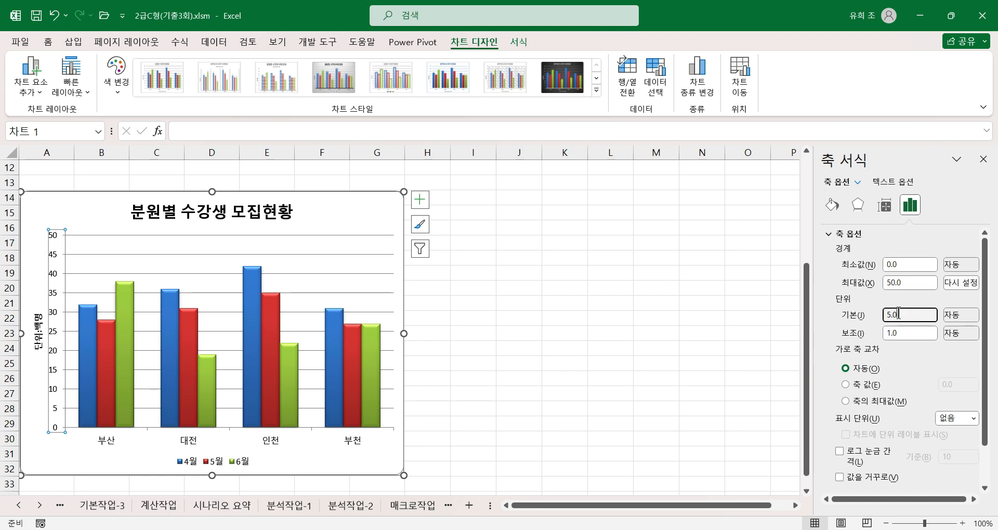
type("10")
key("Return")
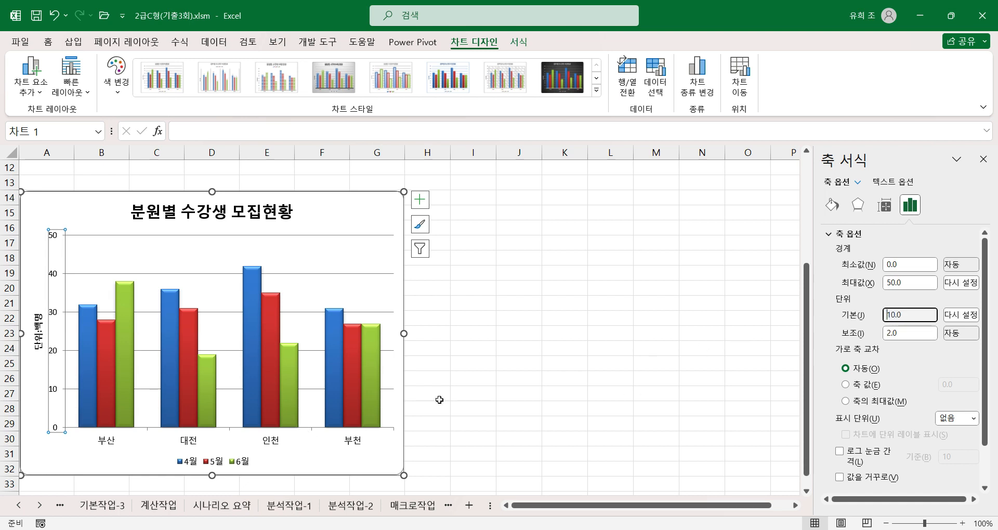
Try the 세로 text direction on the 단위:백명 axis title and undo it.
left_click(38, 337)
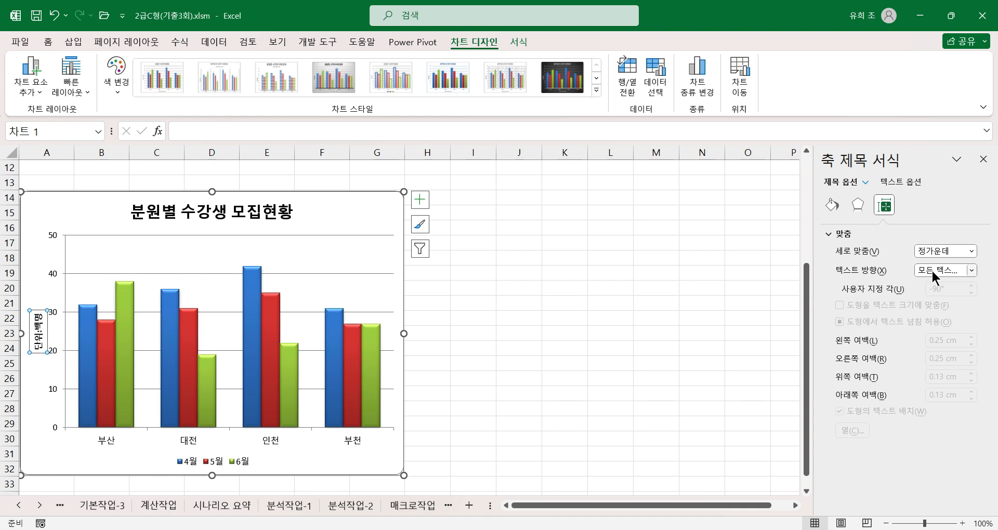
left_click(971, 270)
left_click(907, 342)
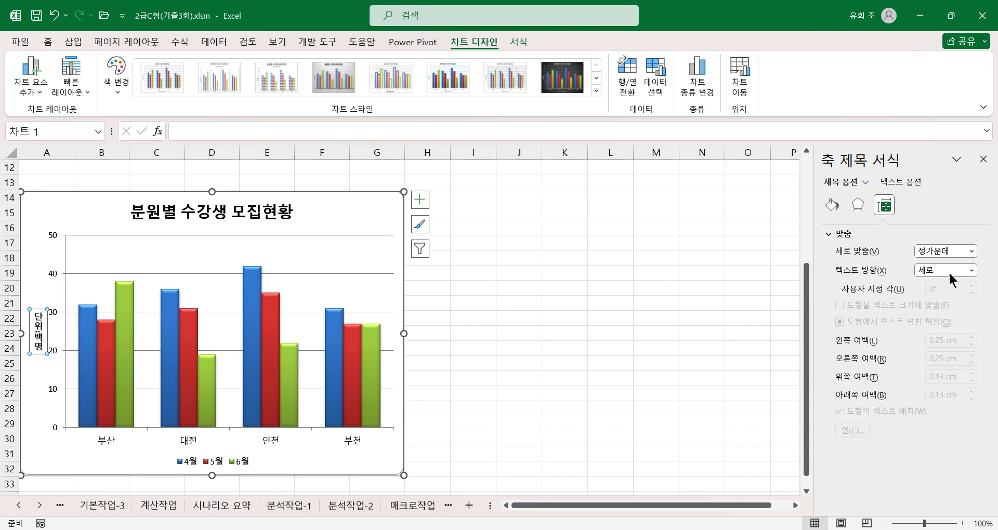
left_click(55, 17)
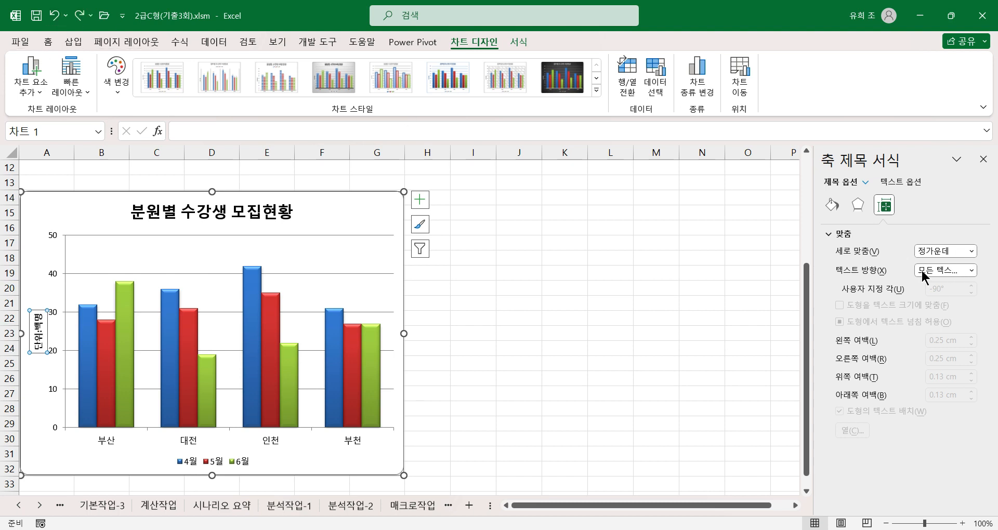
left_click(971, 273)
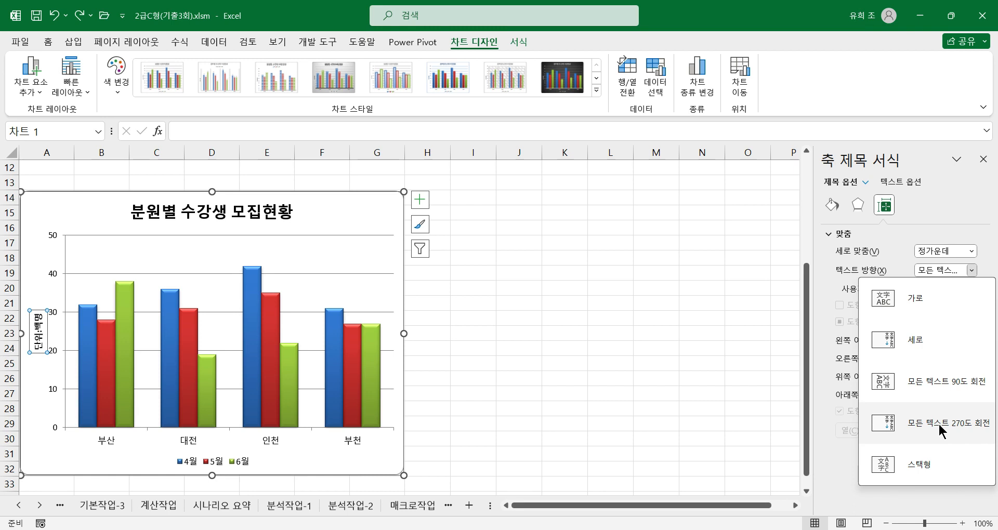
left_click(553, 233)
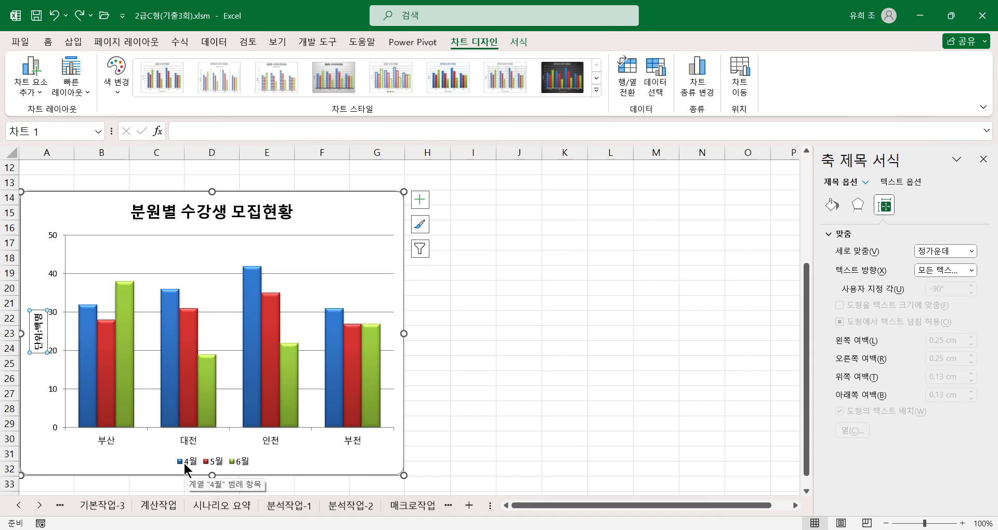
Add a data label showing the value to only the 인천 column of the 4월 series.
left_click(253, 303)
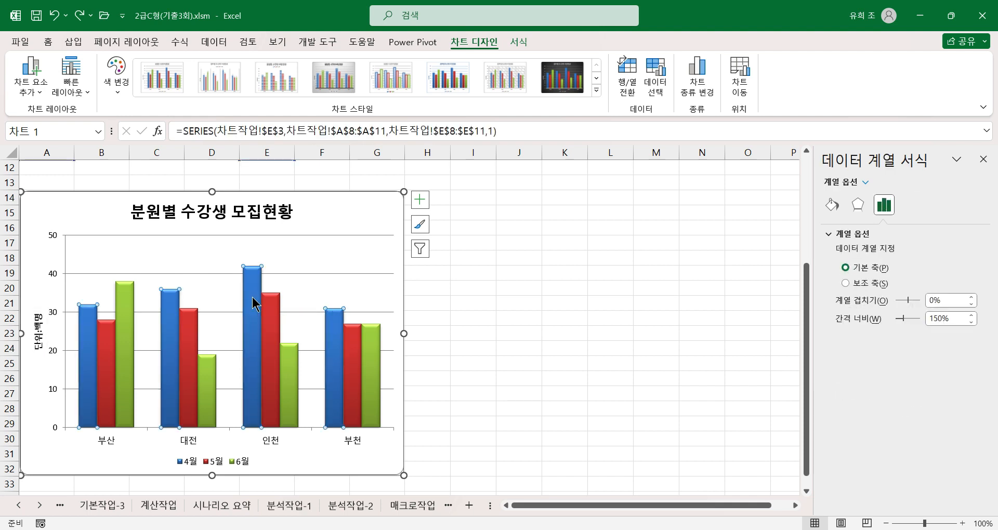
left_click(249, 286)
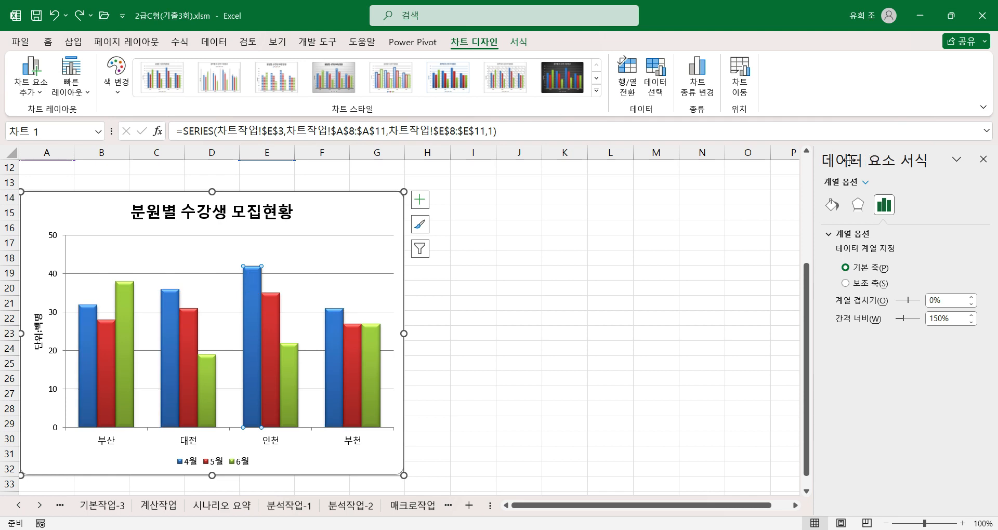
mouse_move(253, 288)
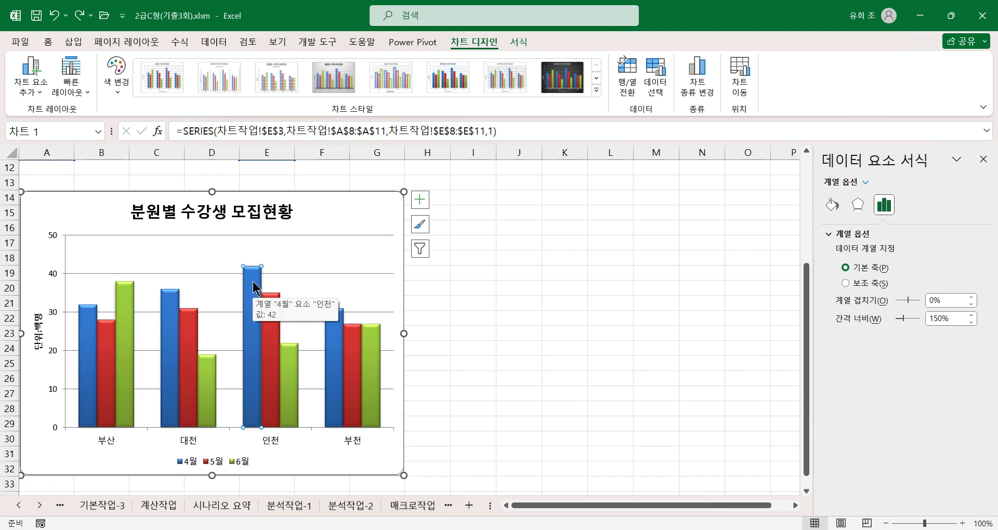
left_click(425, 199)
left_click(449, 254)
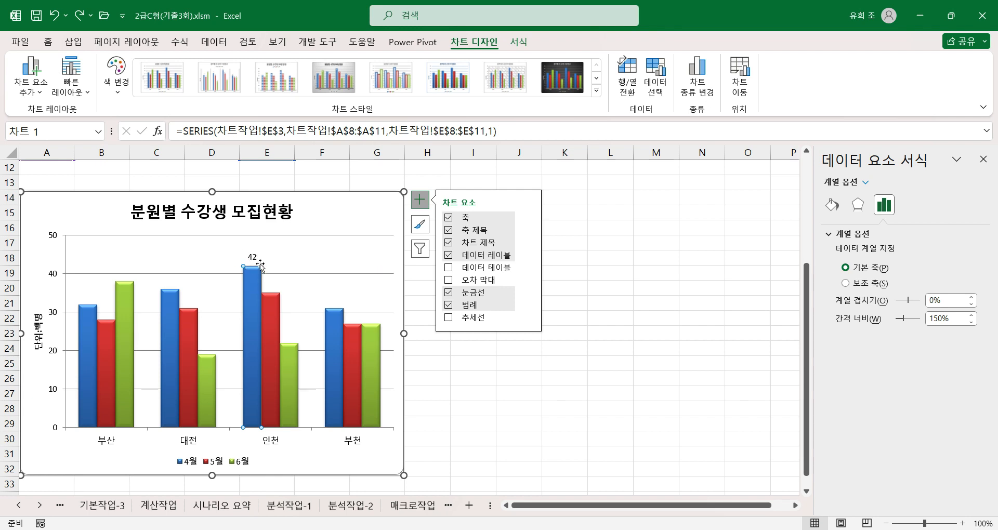
left_click(528, 254)
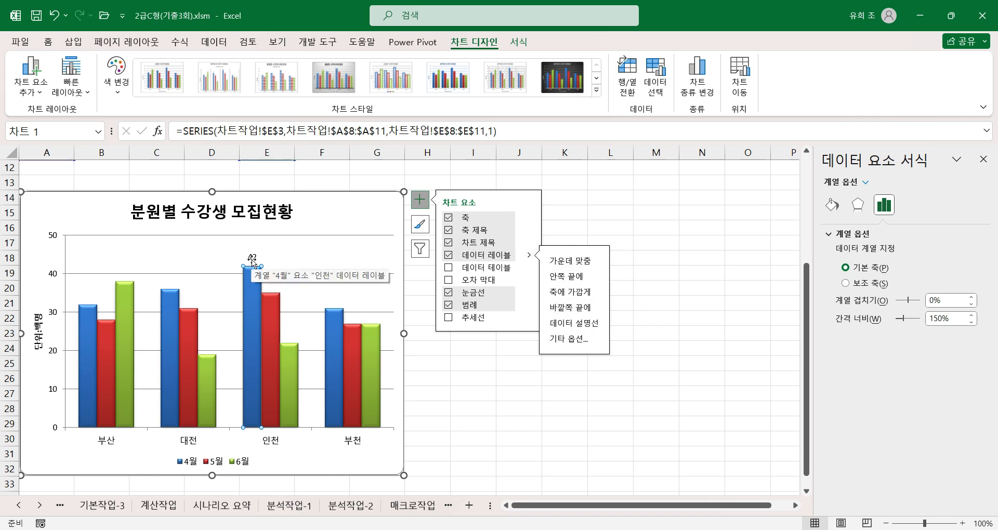
left_click(461, 409)
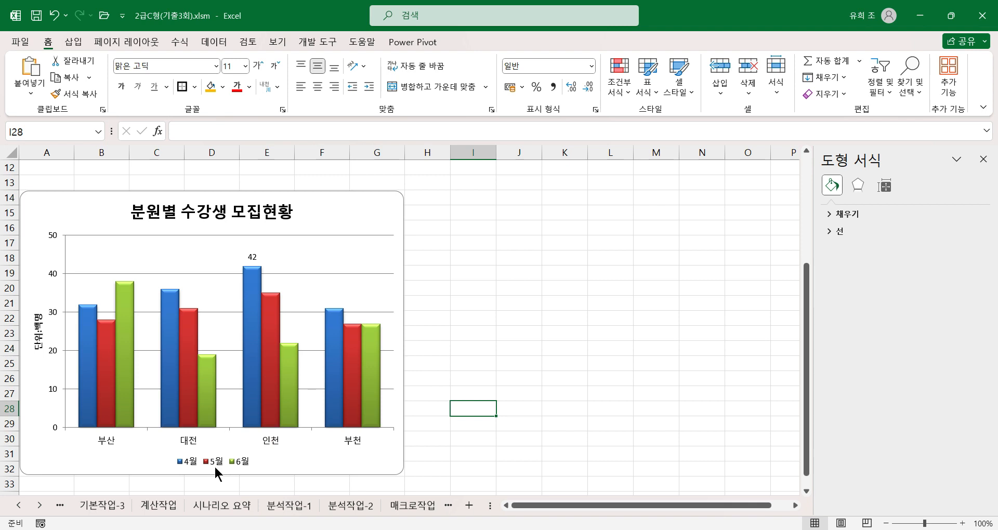
mouse_move(107, 370)
mouse_move(266, 398)
left_click(446, 363)
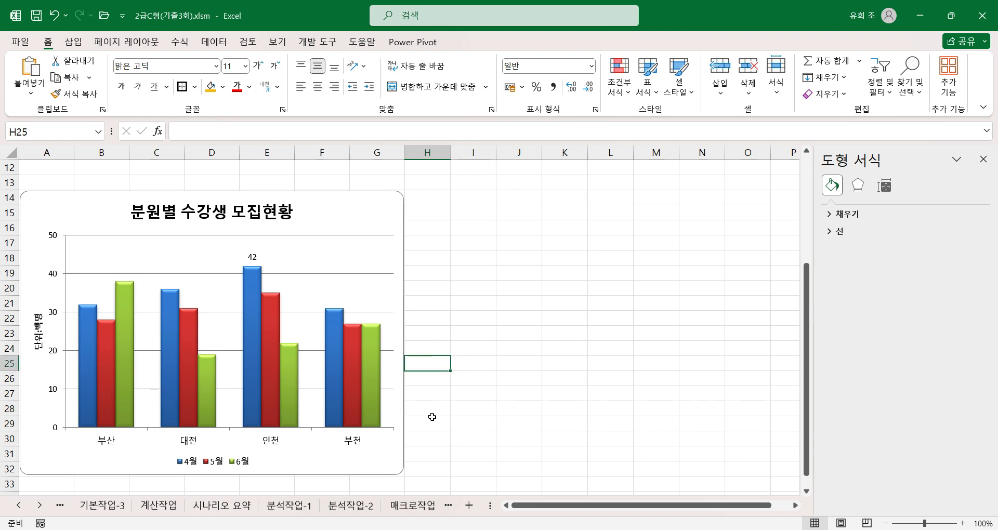
left_click(446, 427)
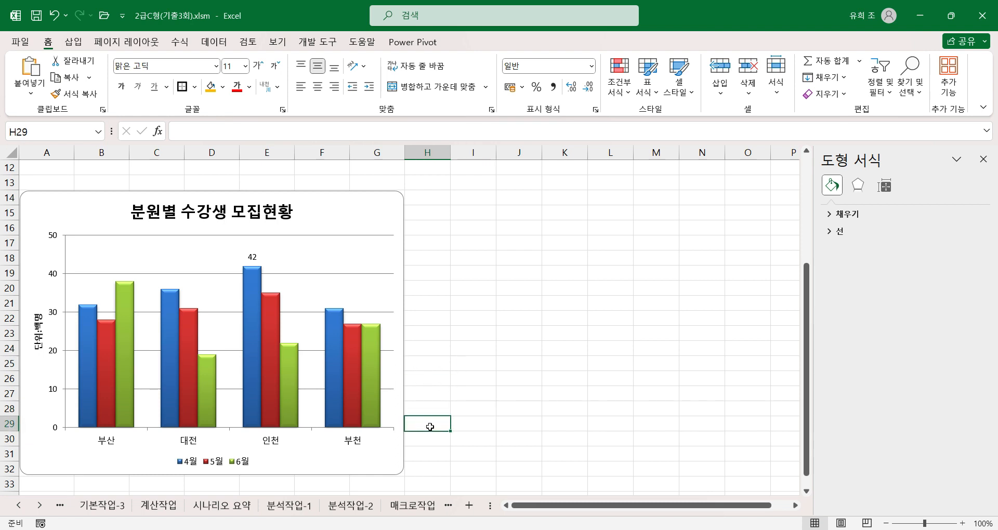